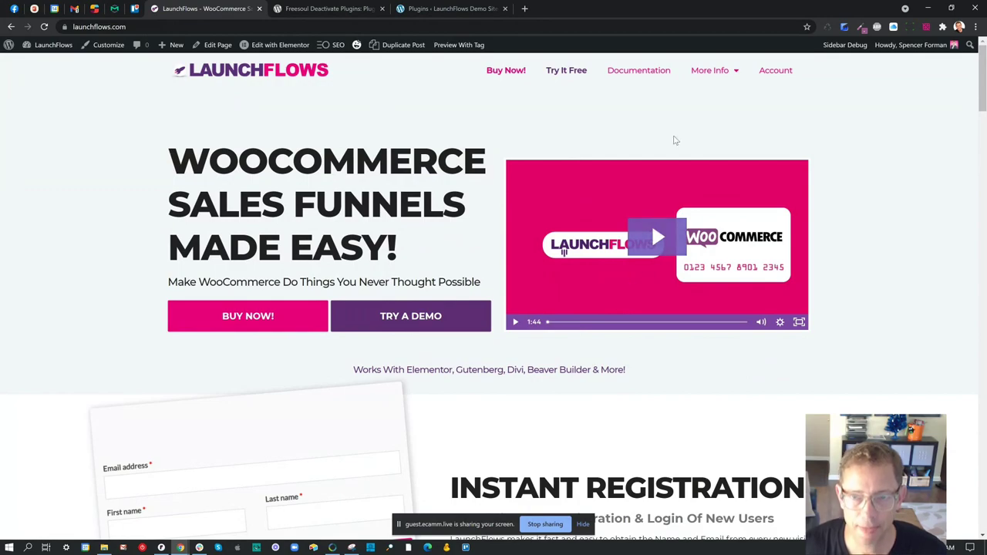
- Switch to the 'Plugins - LaunchFlows Demo Site' tab showing the installed plugins list
{"action": "mouse_move", "coordinate": [738, 75]}
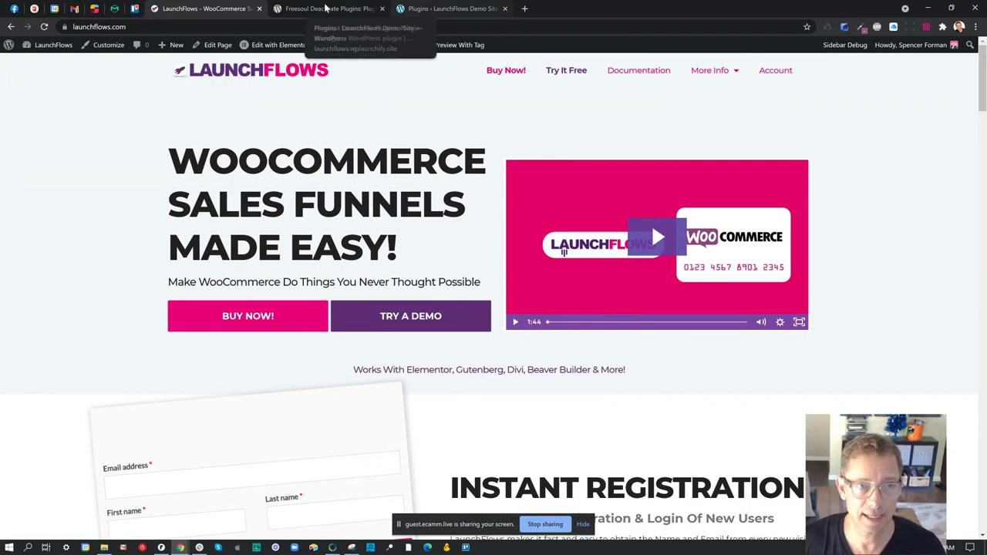
{"action": "left_click", "coordinate": [434, 8]}
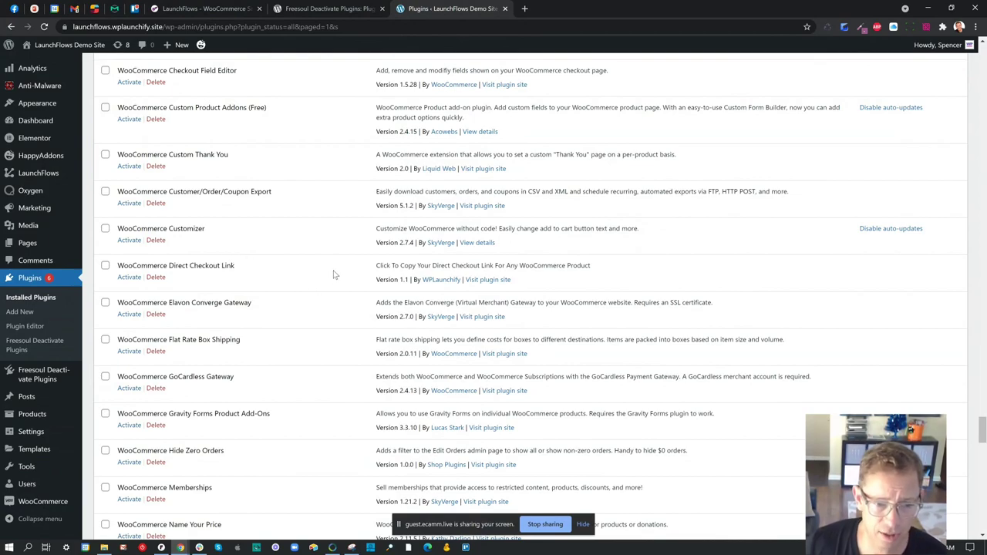
{"action": "scroll", "coordinate": [334, 275], "scroll_direction": "up", "scroll_amount": 2}
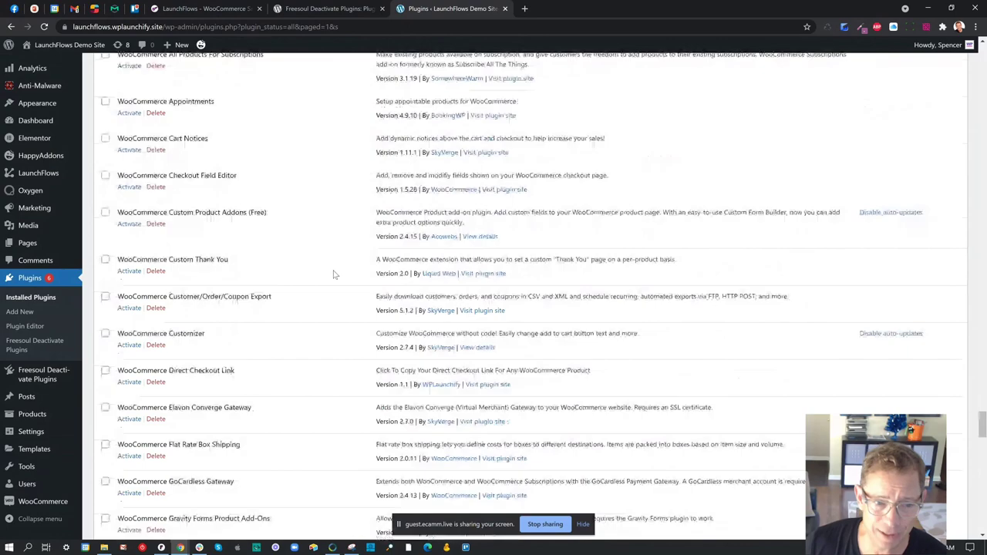
{"action": "scroll", "coordinate": [334, 275], "scroll_direction": "up", "scroll_amount": 6}
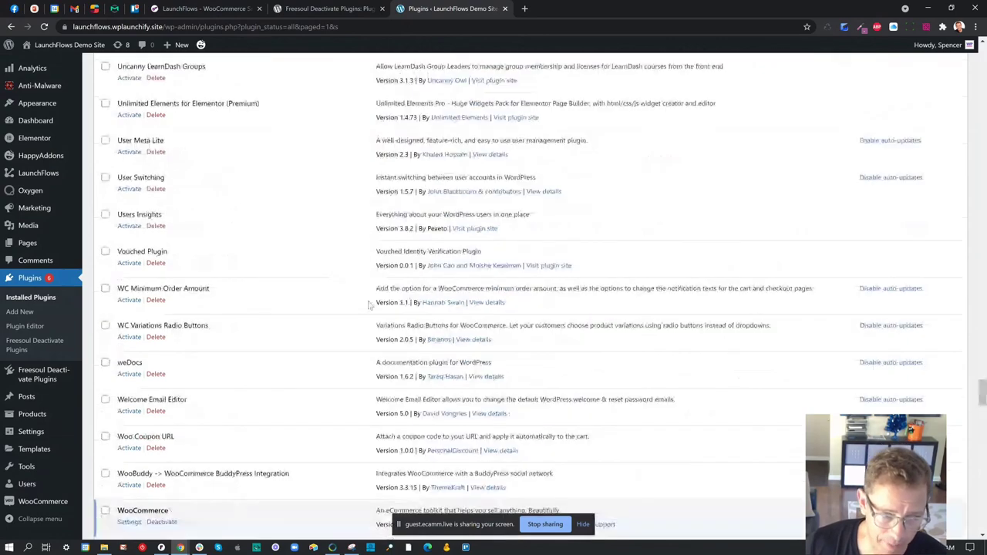
{"action": "mouse_move", "coordinate": [19, 509]}
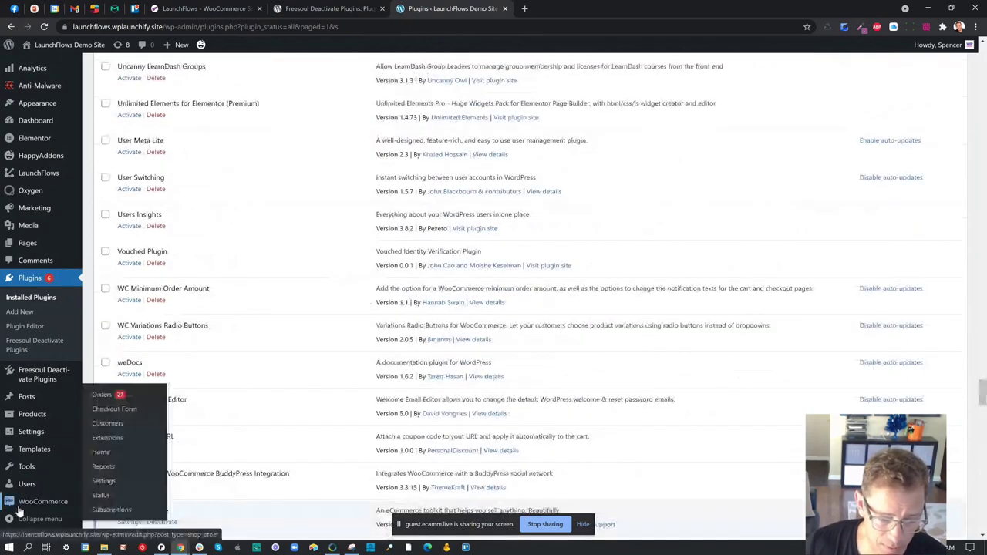
- Open WooCommerce Settings on the General page with the store address and options
{"action": "left_click", "coordinate": [107, 491]}
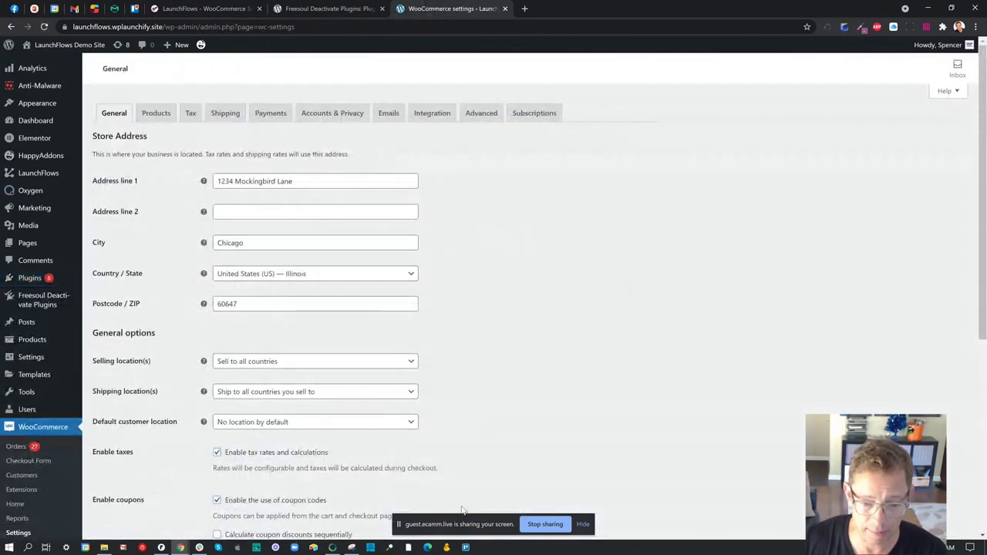
{"action": "left_click_drag", "start_coordinate": [467, 523], "coordinate": [844, 527]}
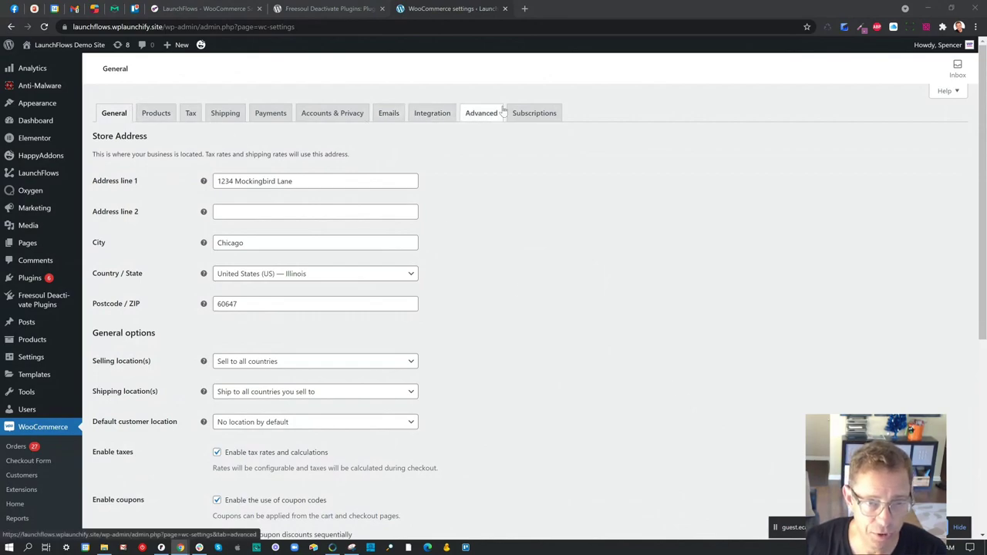
- In Advanced page setup, set the Checkout page to Checkout (ID: 47619) and save
{"action": "left_click", "coordinate": [349, 119]}
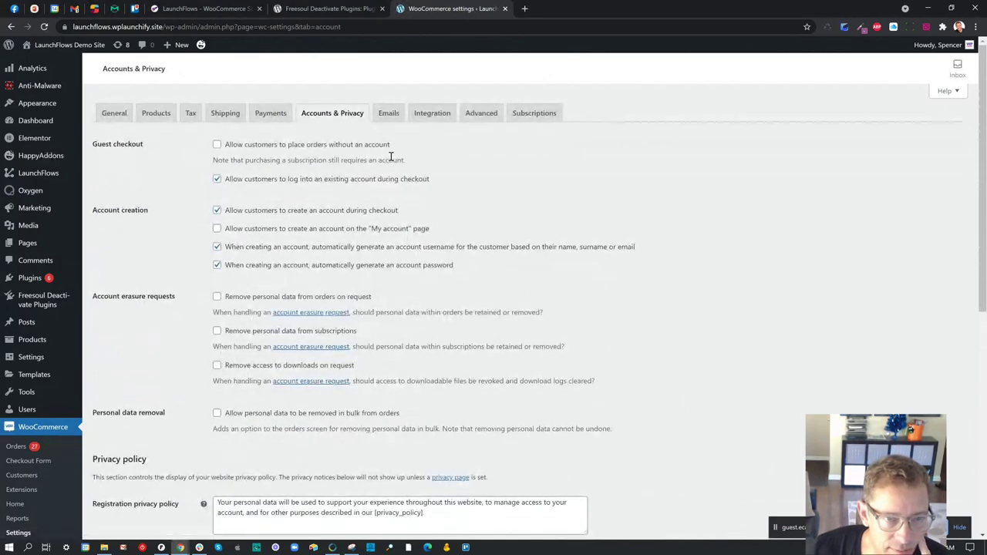
{"action": "left_click", "coordinate": [479, 114]}
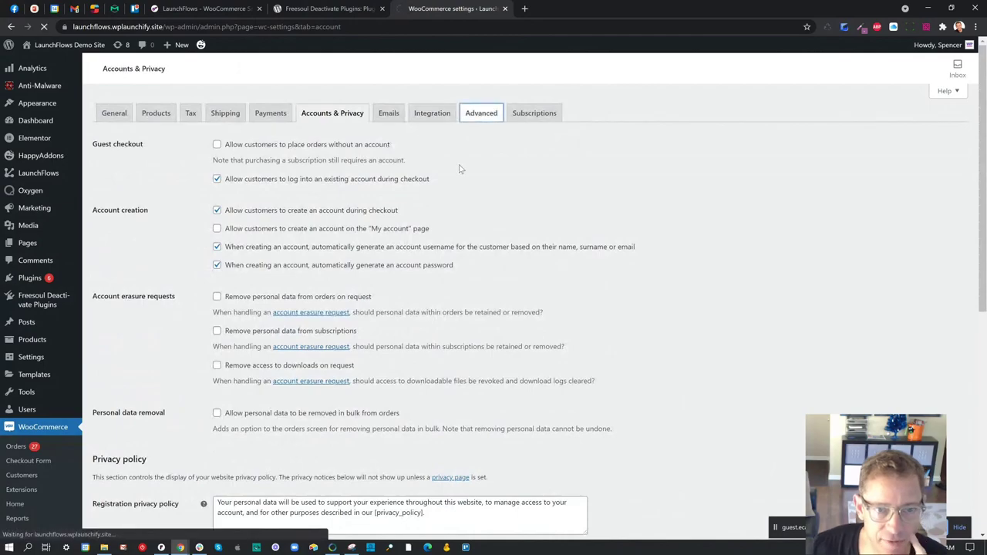
{"action": "left_click_drag", "start_coordinate": [154, 203], "coordinate": [94, 201]}
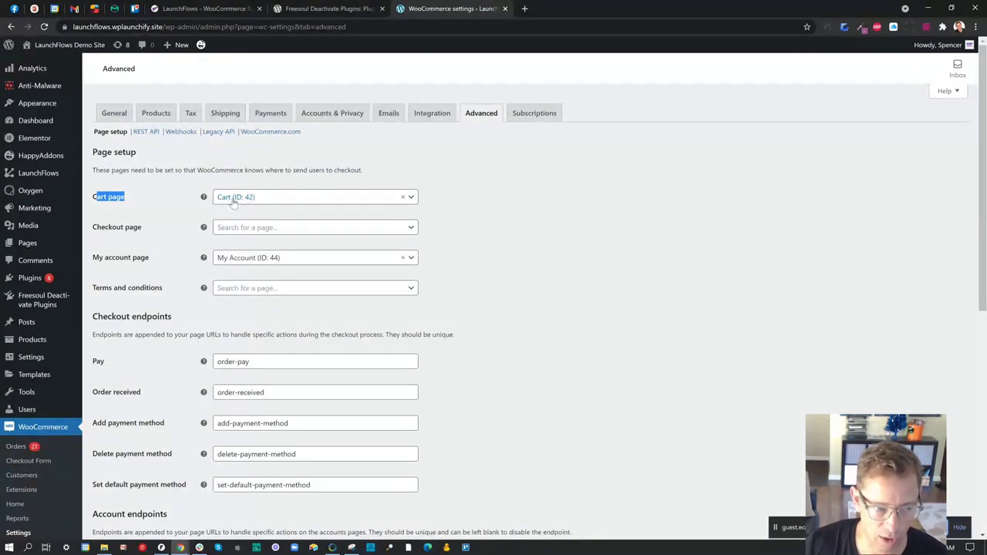
{"action": "left_click", "coordinate": [229, 234]}
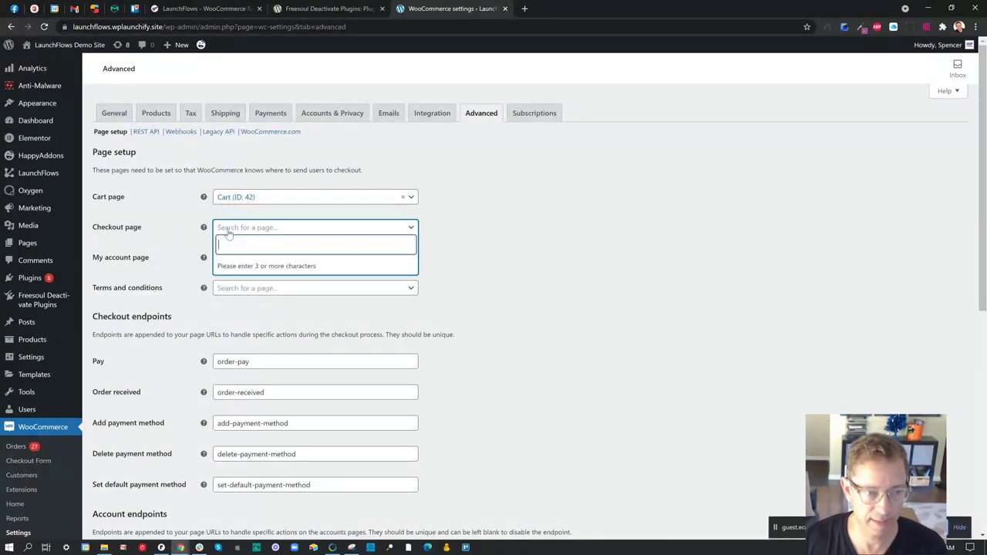
{"action": "type", "text": "check"}
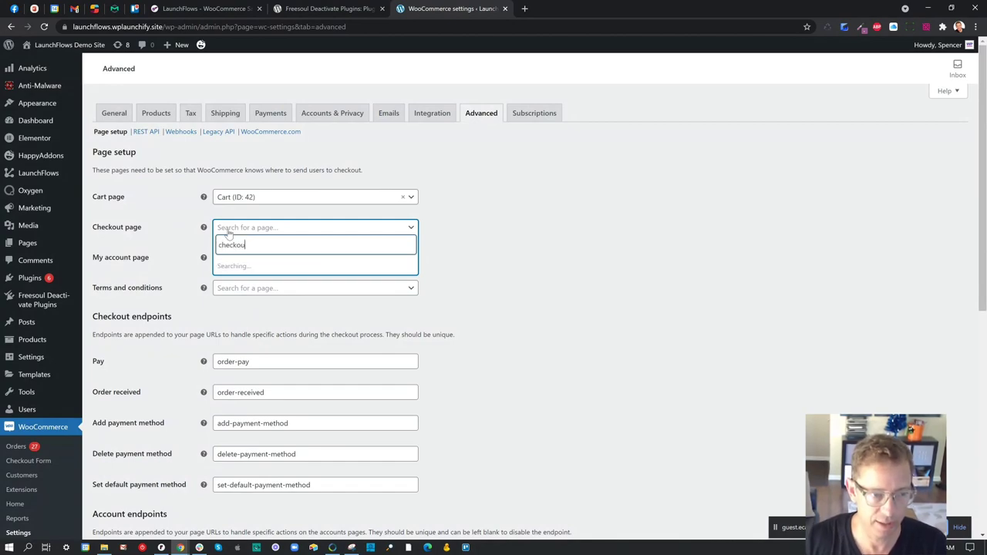
{"action": "type", "text": "ou"}
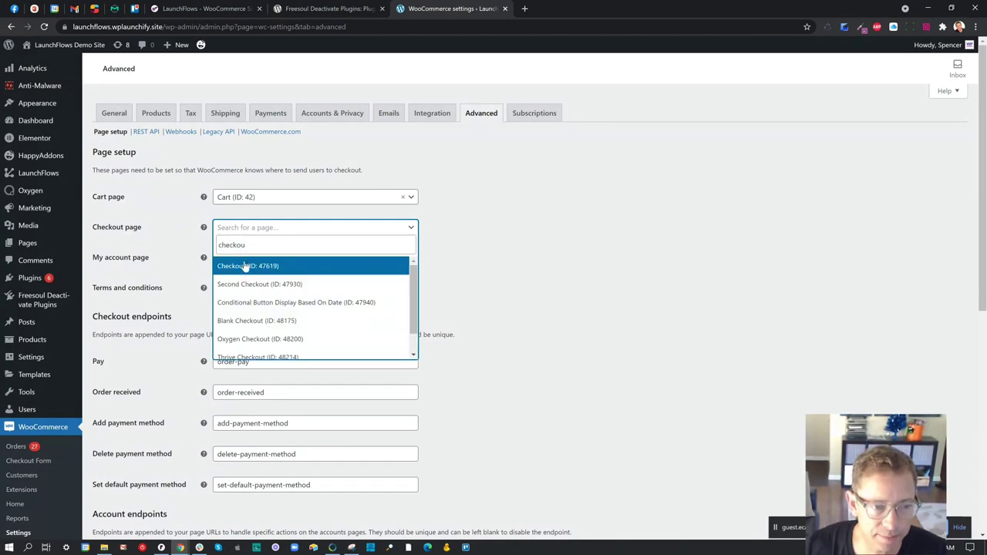
{"action": "left_click", "coordinate": [246, 264]}
{"action": "scroll", "coordinate": [569, 263], "scroll_direction": "down", "scroll_amount": 5}
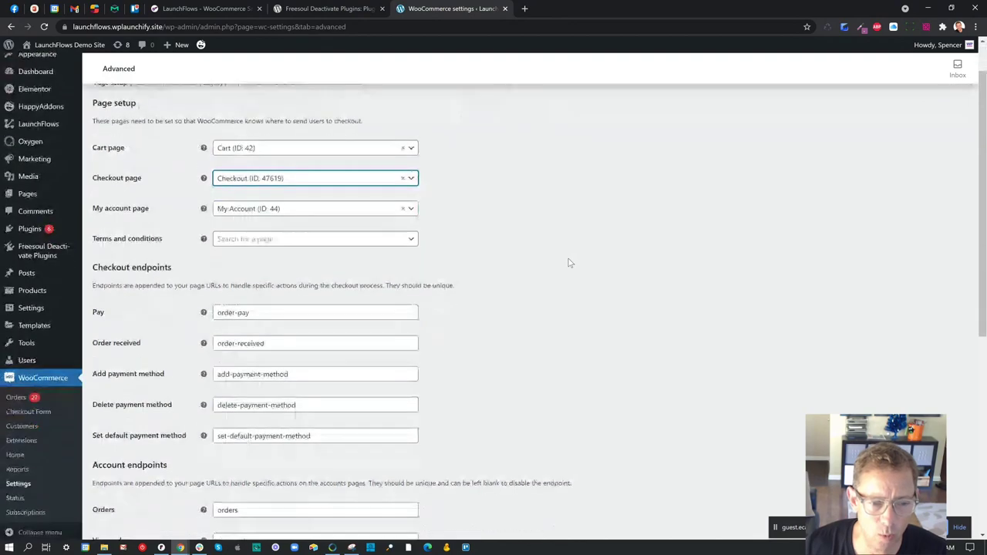
{"action": "left_click", "coordinate": [123, 482]}
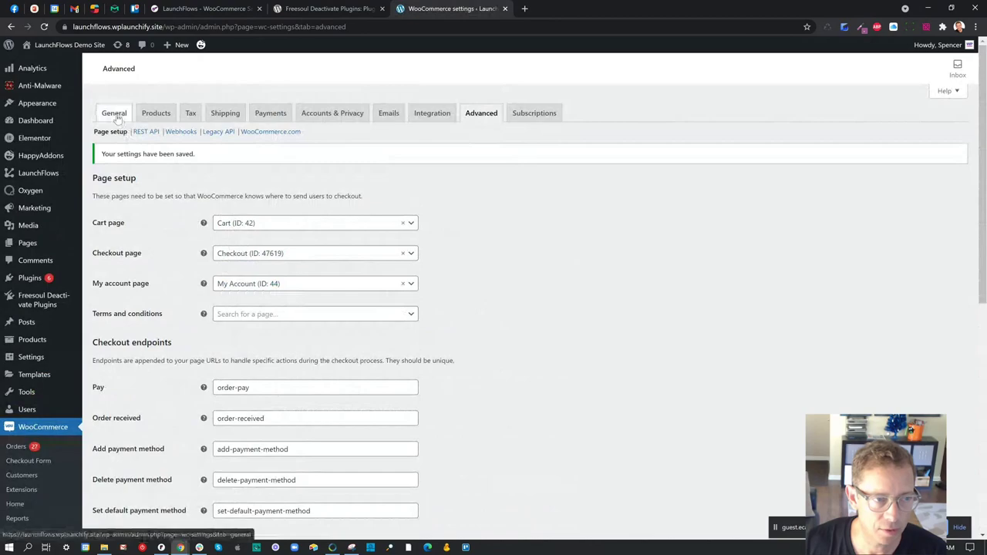
{"action": "left_click", "coordinate": [309, 115]}
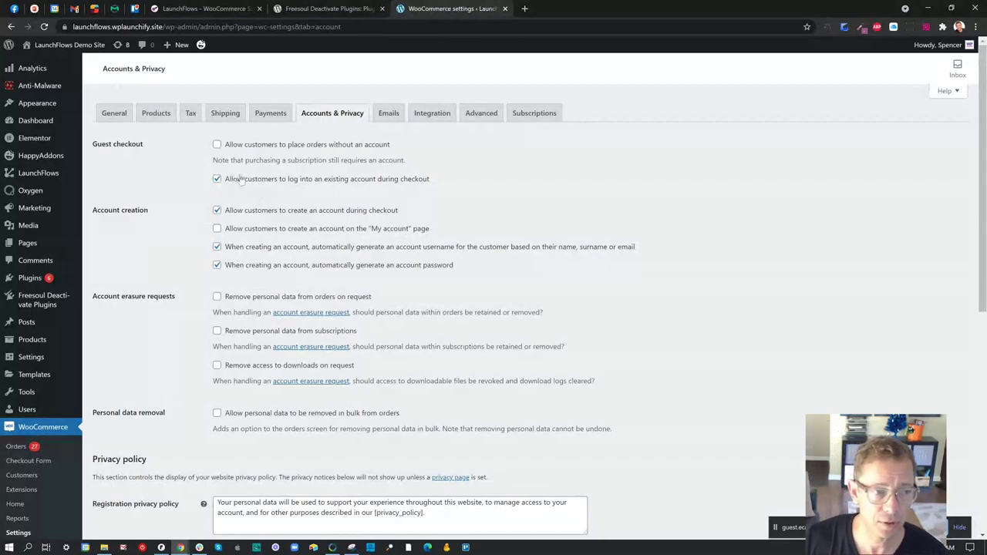
{"action": "left_click_drag", "start_coordinate": [230, 180], "coordinate": [424, 180]}
{"action": "left_click_drag", "start_coordinate": [244, 145], "coordinate": [334, 147]}
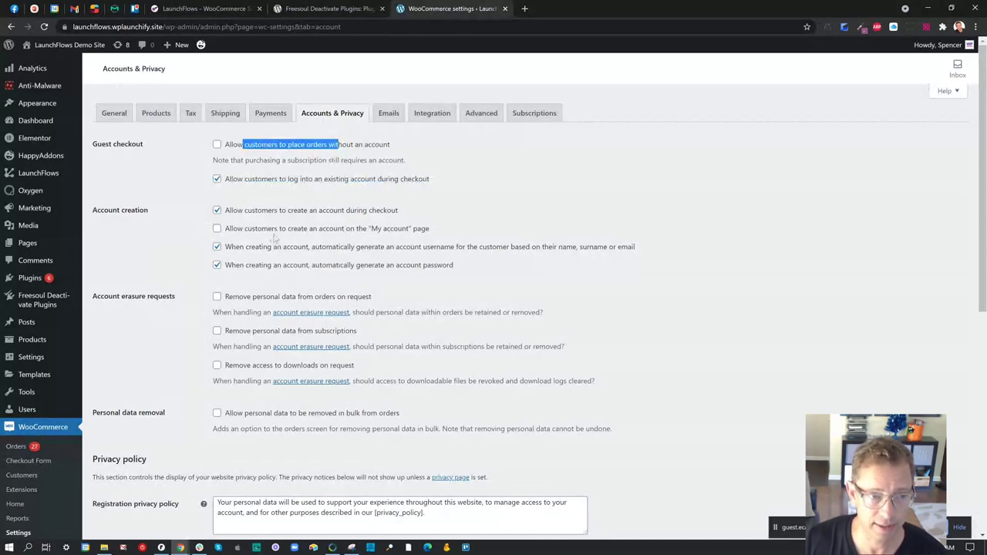
{"action": "left_click", "coordinate": [240, 231]}
{"action": "left_click_drag", "start_coordinate": [240, 231], "coordinate": [375, 240]}
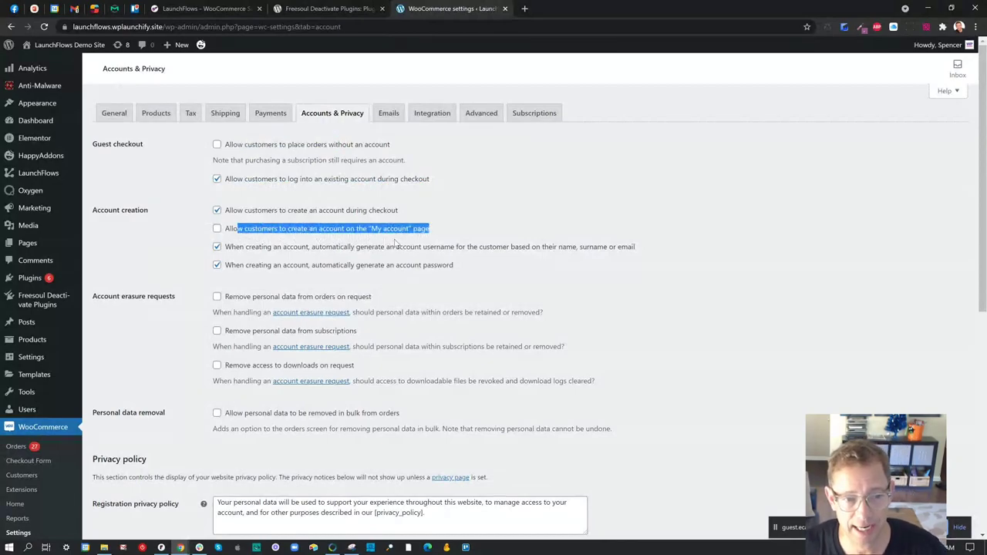
{"action": "left_click", "coordinate": [399, 239]}
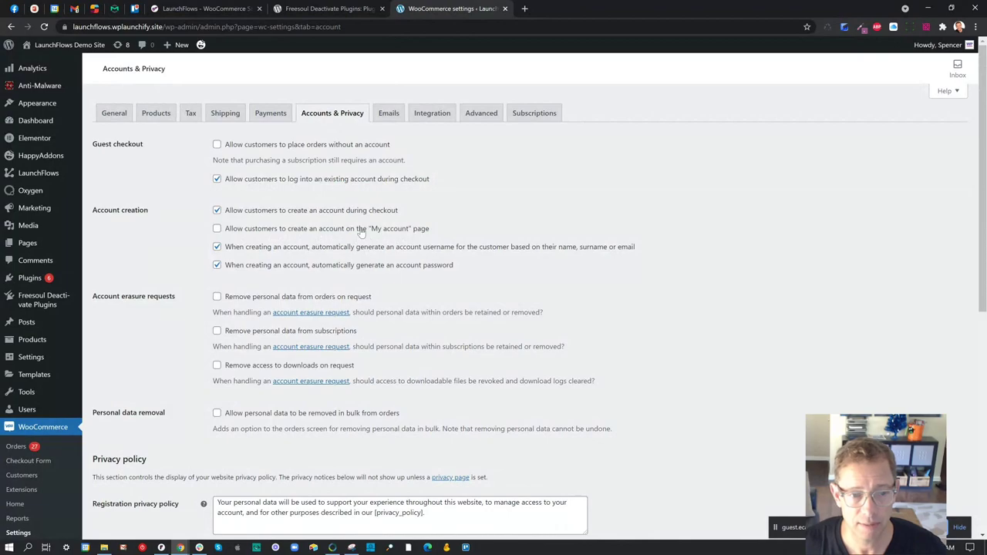
{"action": "left_click_drag", "start_coordinate": [360, 229], "coordinate": [422, 230]}
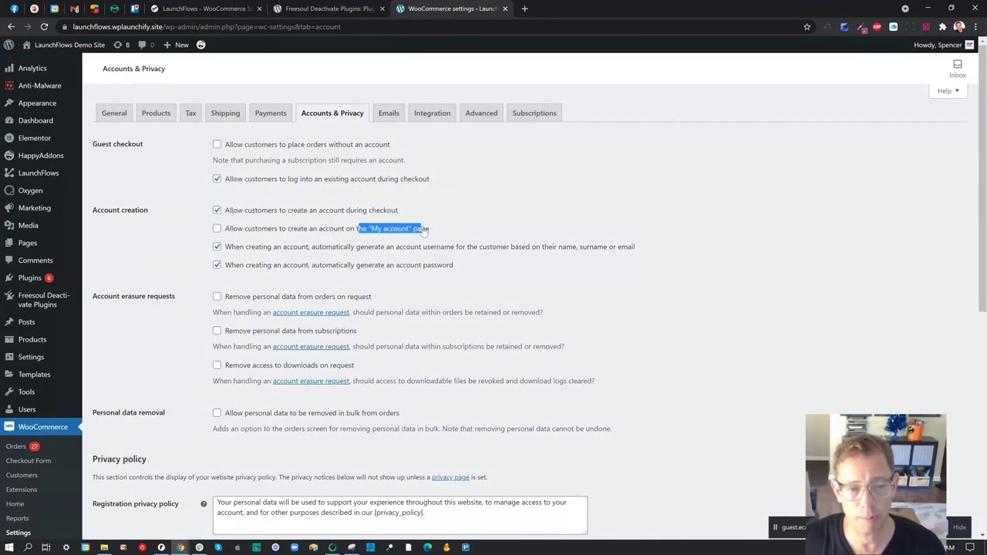
{"action": "left_click", "coordinate": [344, 233]}
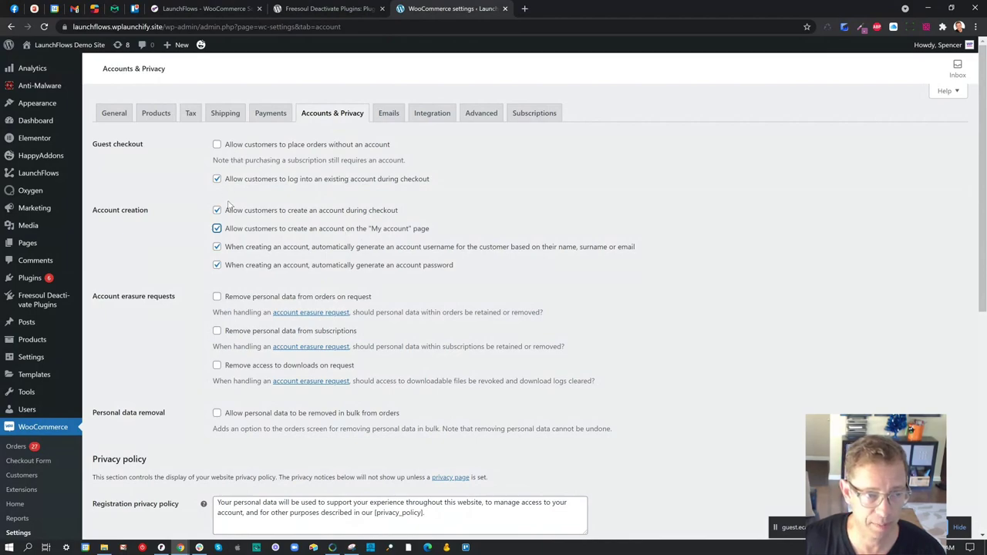
{"action": "left_click_drag", "start_coordinate": [244, 181], "coordinate": [276, 186]}
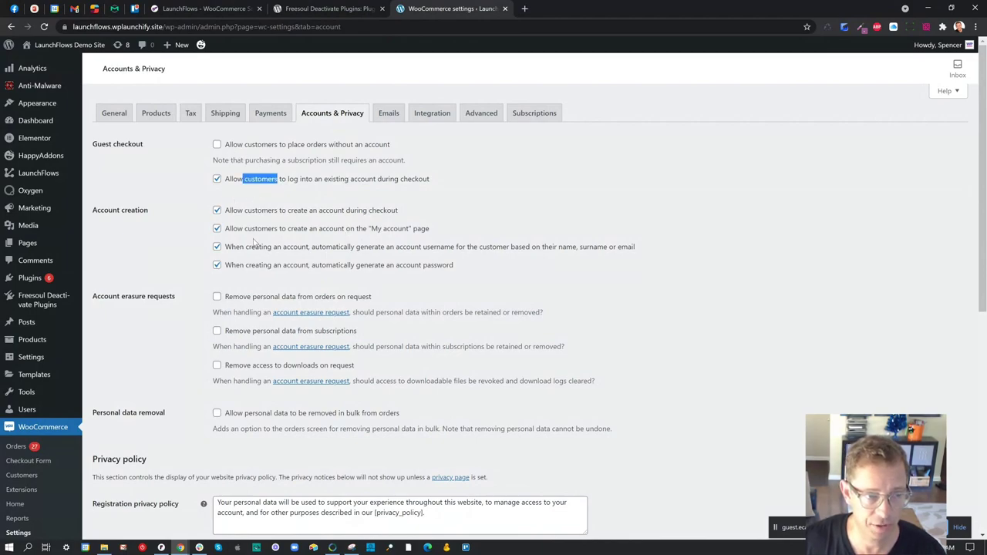
{"action": "left_click", "coordinate": [216, 229]}
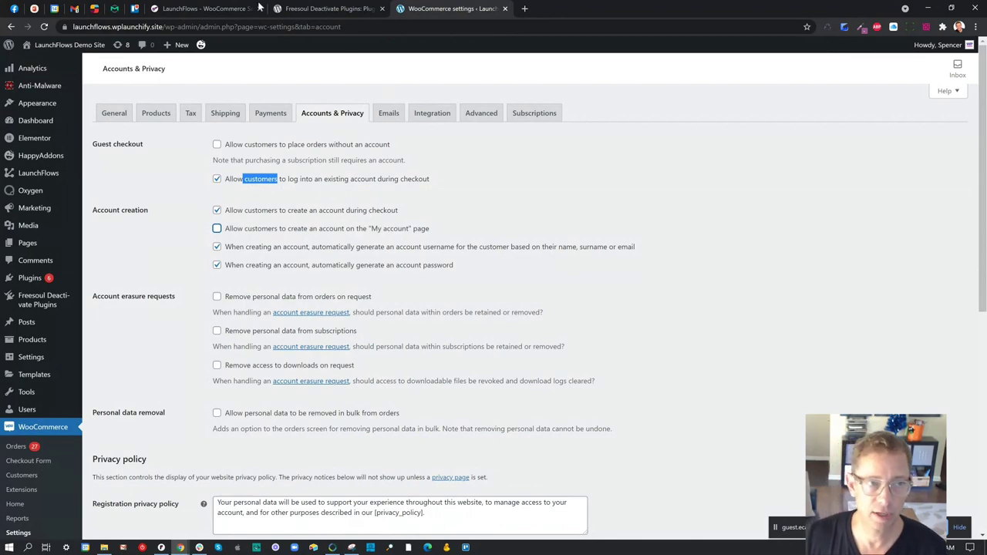
{"action": "left_click", "coordinate": [228, 10]}
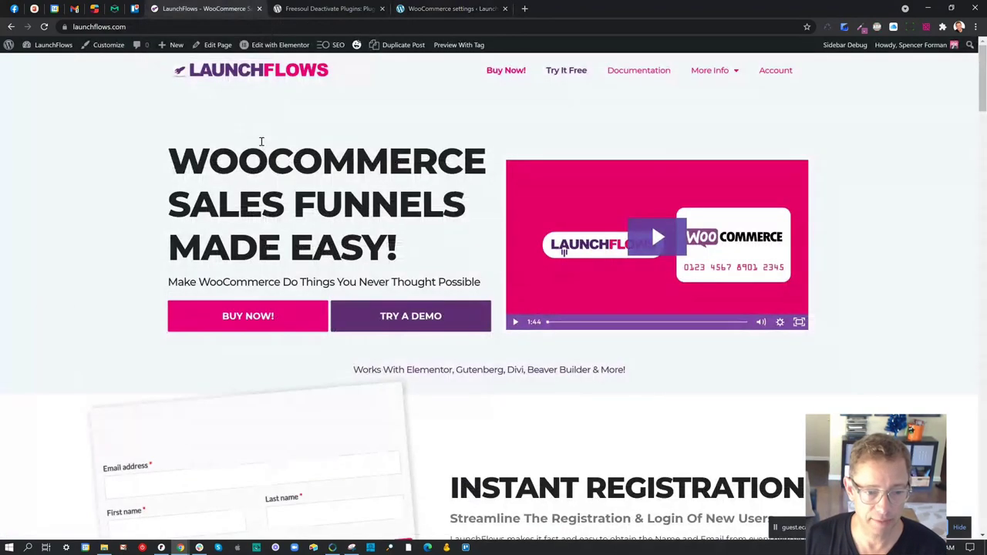
{"action": "scroll", "coordinate": [288, 142], "scroll_direction": "down", "scroll_amount": 20}
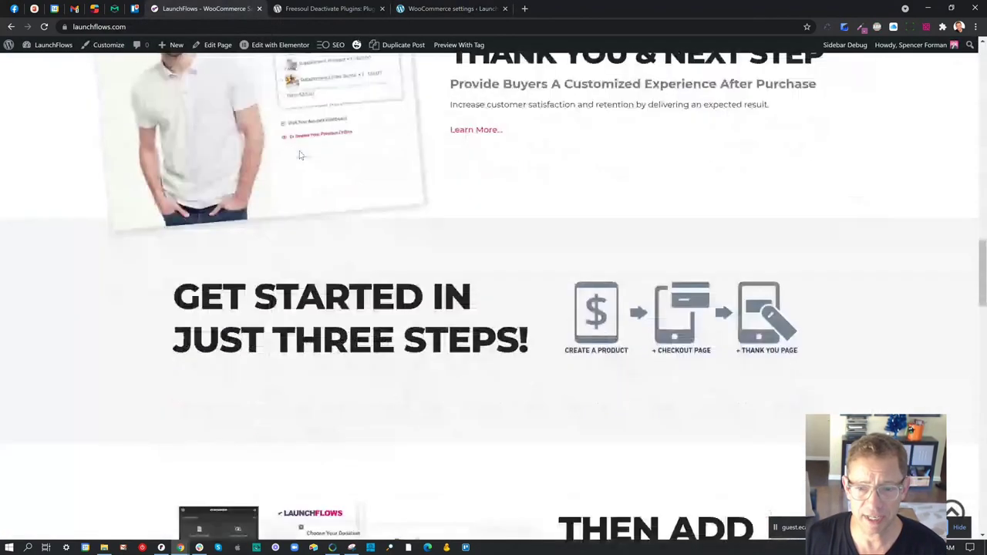
{"action": "scroll", "coordinate": [332, 159], "scroll_direction": "up", "scroll_amount": 7}
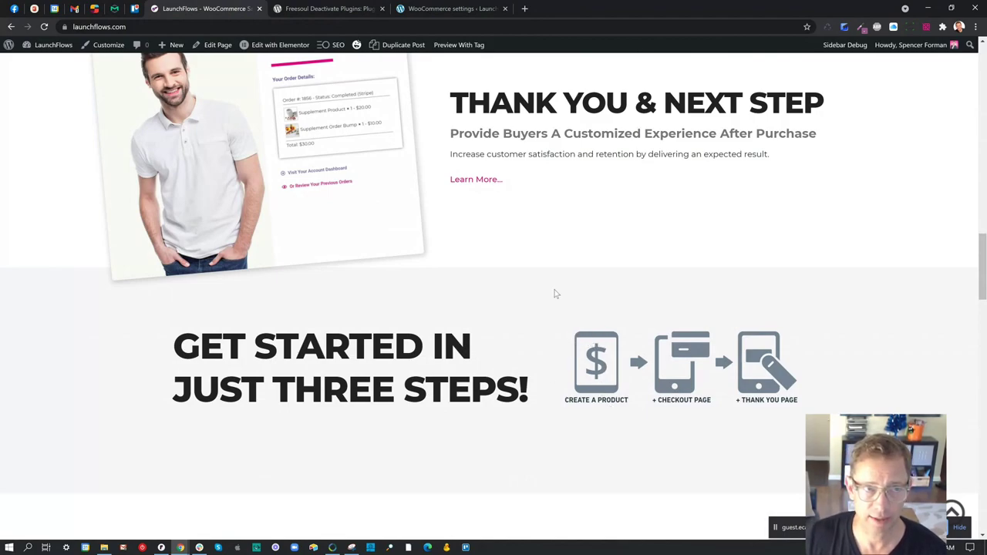
{"action": "left_click", "coordinate": [424, 10]}
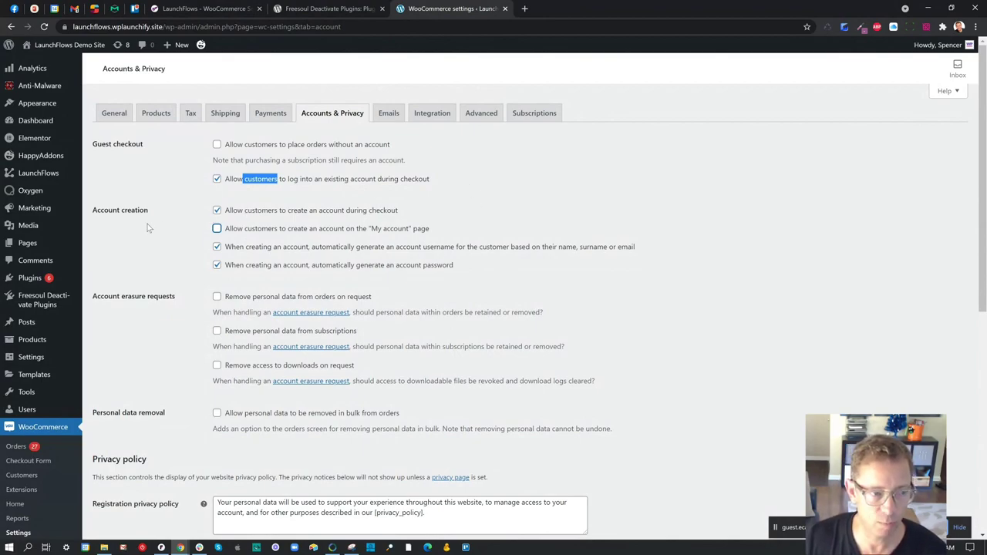
- Go to All Products, leave the settings page, and edit 'Test Product For Oxygen Checkout'
{"action": "mouse_move", "coordinate": [58, 343]}
{"action": "left_click", "coordinate": [114, 340]}
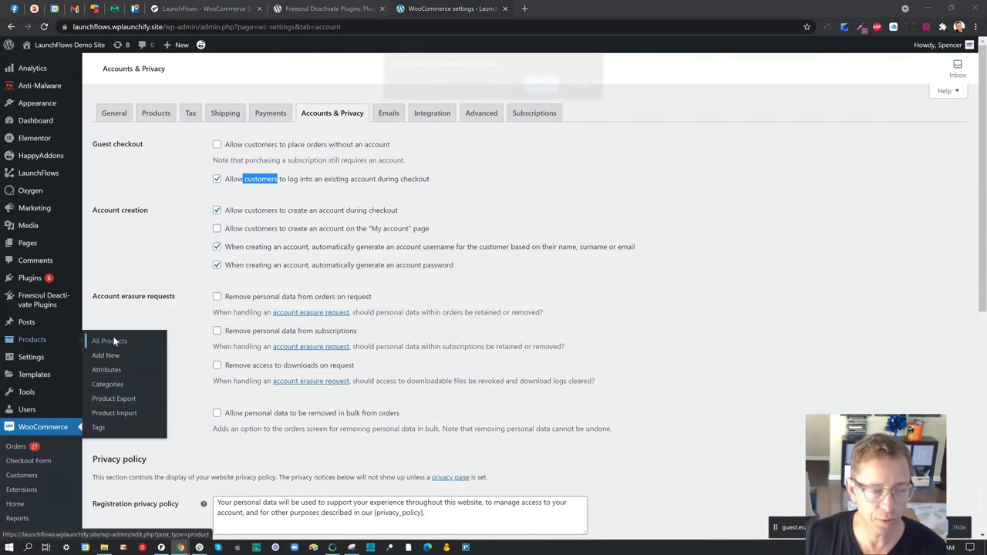
{"action": "left_click", "coordinate": [542, 85]}
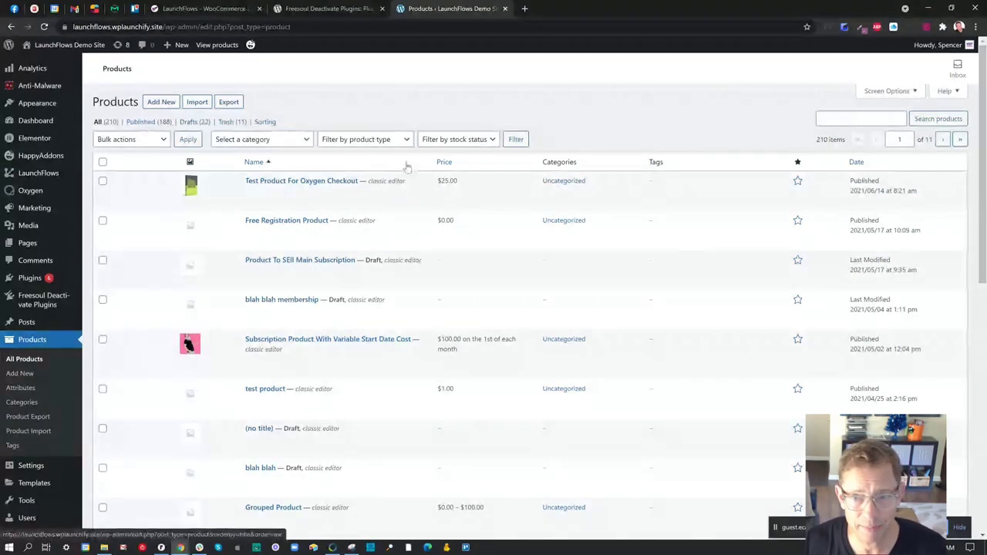
{"action": "left_click", "coordinate": [312, 184]}
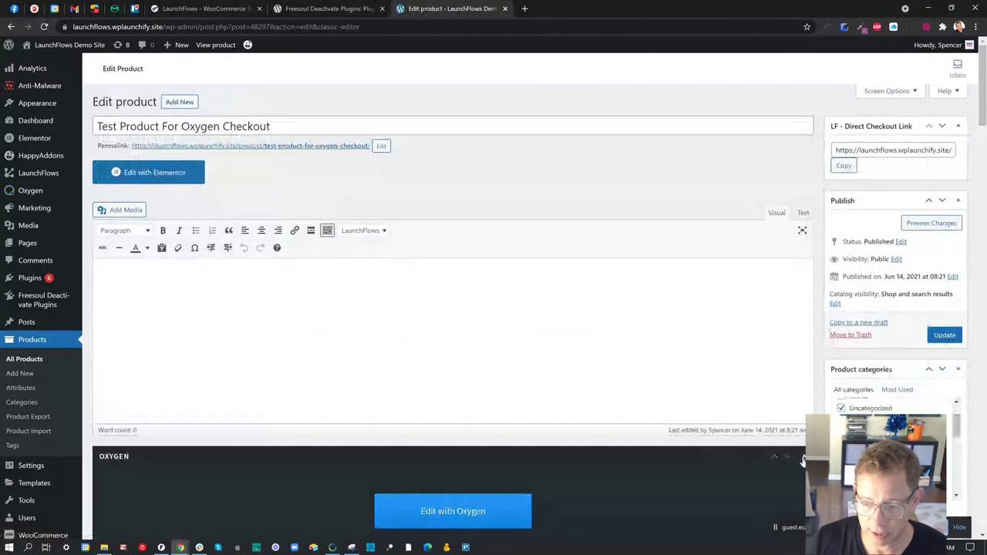
{"action": "scroll", "coordinate": [718, 438], "scroll_direction": "down", "scroll_amount": 1}
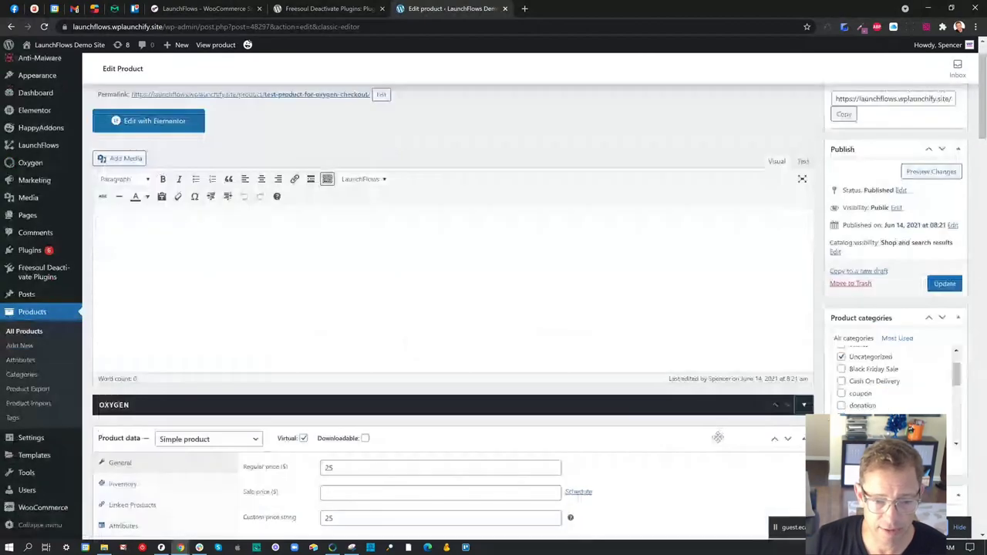
{"action": "scroll", "coordinate": [457, 408], "scroll_direction": "down", "scroll_amount": 2}
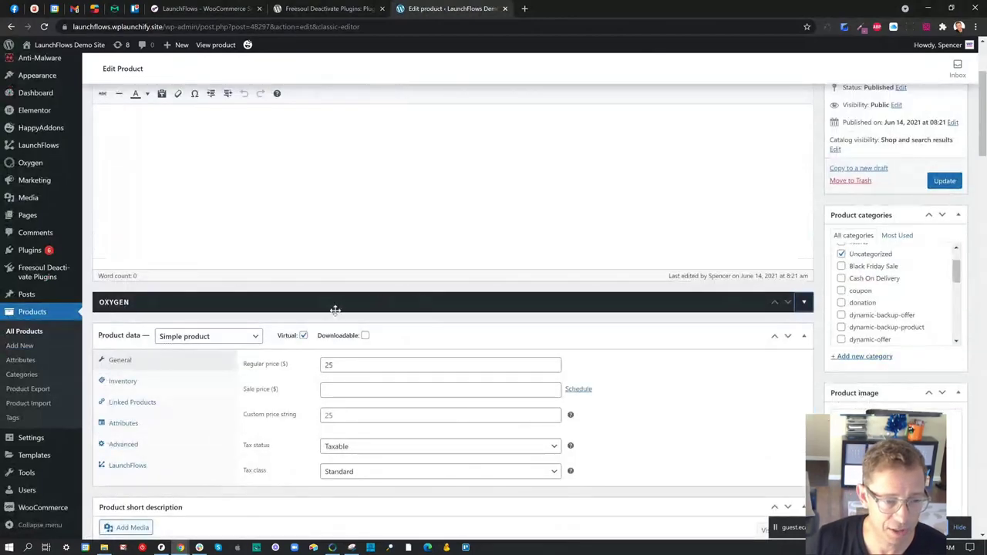
{"action": "scroll", "coordinate": [273, 333], "scroll_direction": "up", "scroll_amount": 3}
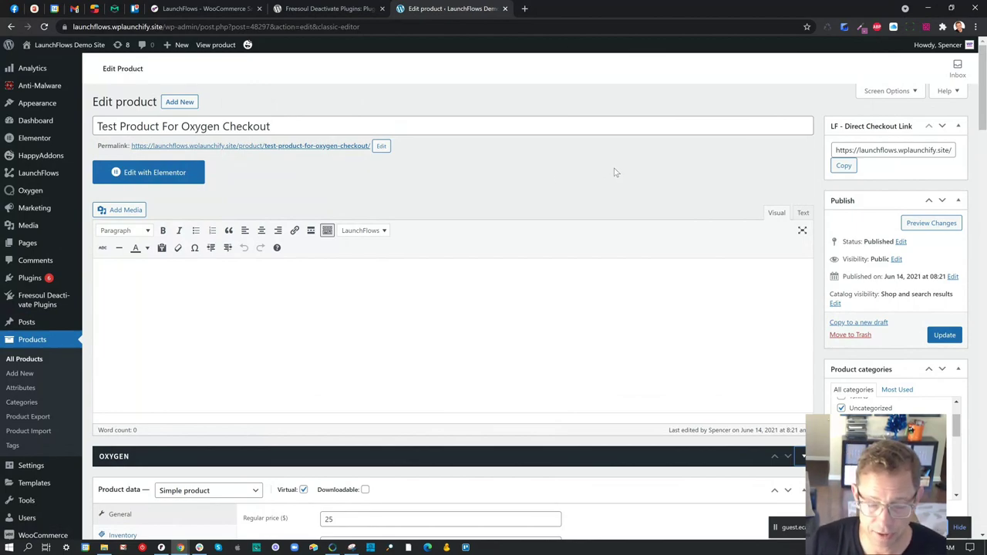
{"action": "scroll", "coordinate": [614, 170], "scroll_direction": "down", "scroll_amount": 3}
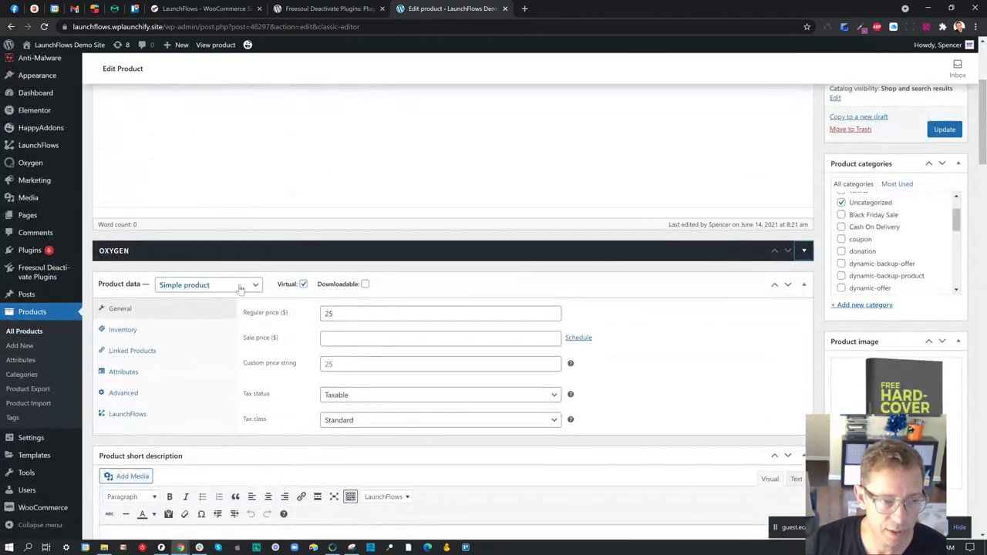
- Change the product type to Simple subscription with price 25 billed every month
{"action": "left_click", "coordinate": [239, 287]}
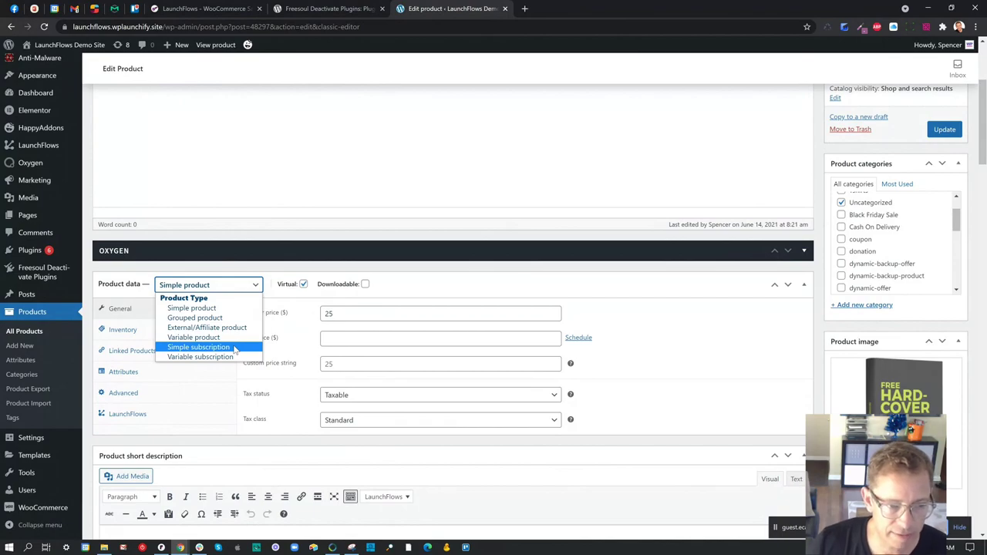
{"action": "left_click", "coordinate": [199, 347]}
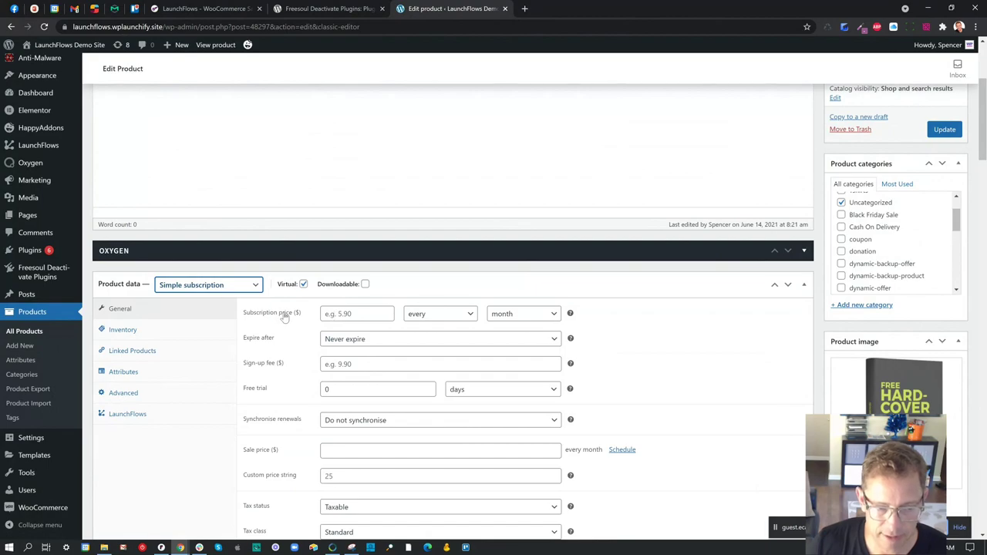
{"action": "left_click", "coordinate": [339, 315]}
{"action": "type", "text": "25"}
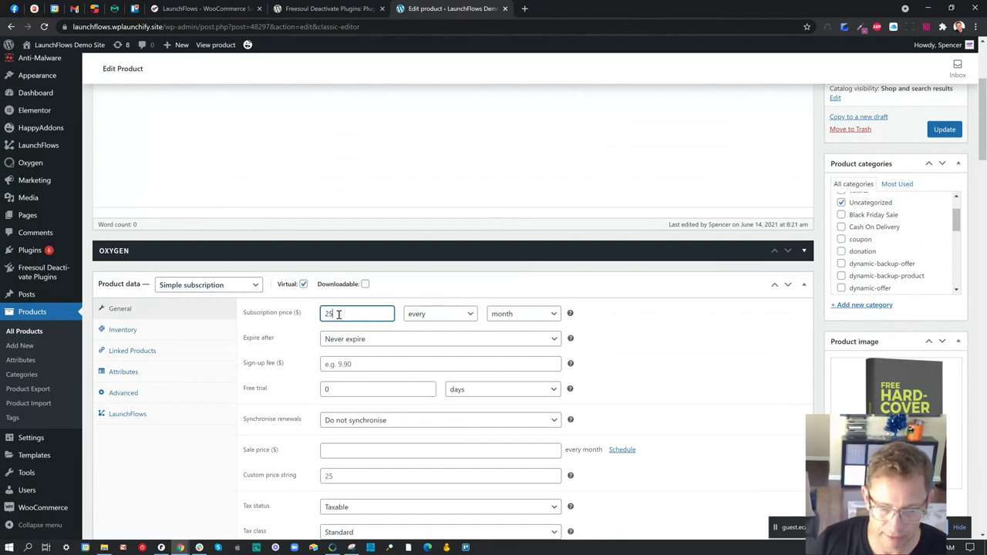
{"action": "left_click", "coordinate": [511, 315]}
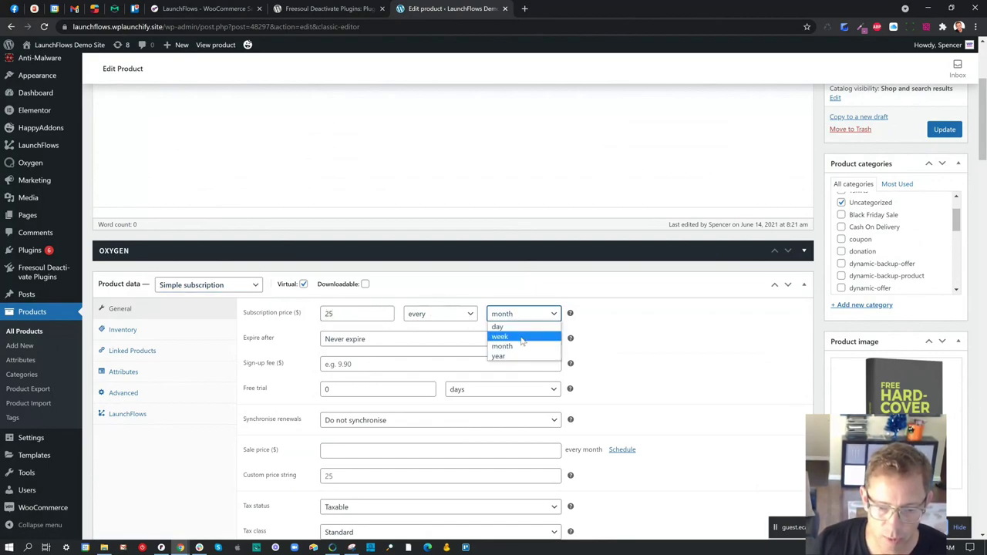
{"action": "left_click", "coordinate": [521, 346]}
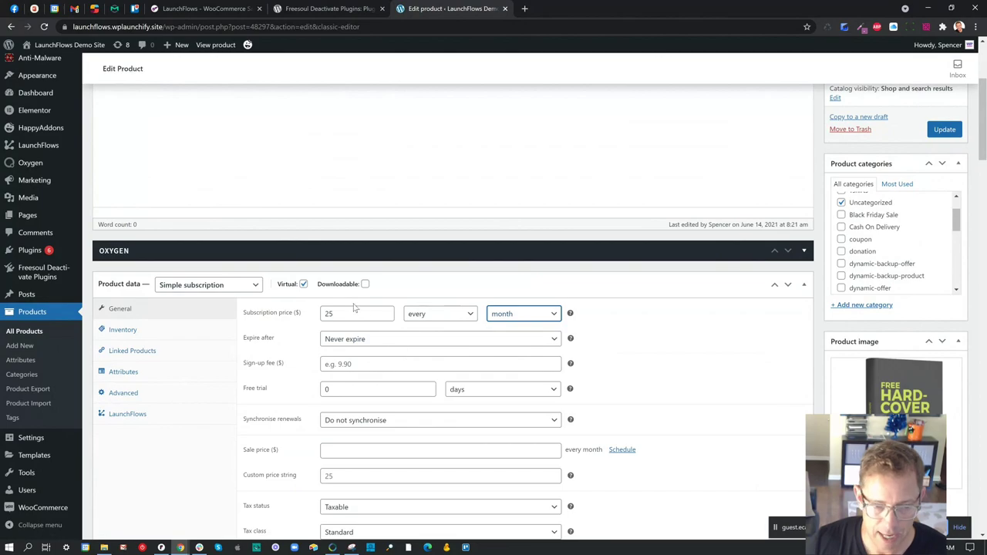
- Switch the product type to Variable subscription and bring up the Attributes section
{"action": "left_click", "coordinate": [244, 289]}
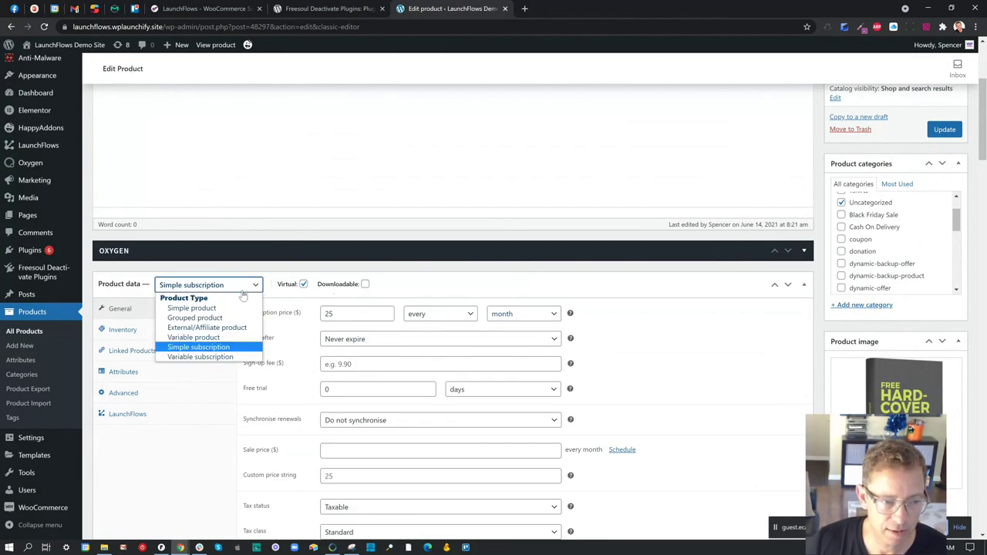
{"action": "left_click", "coordinate": [224, 357]}
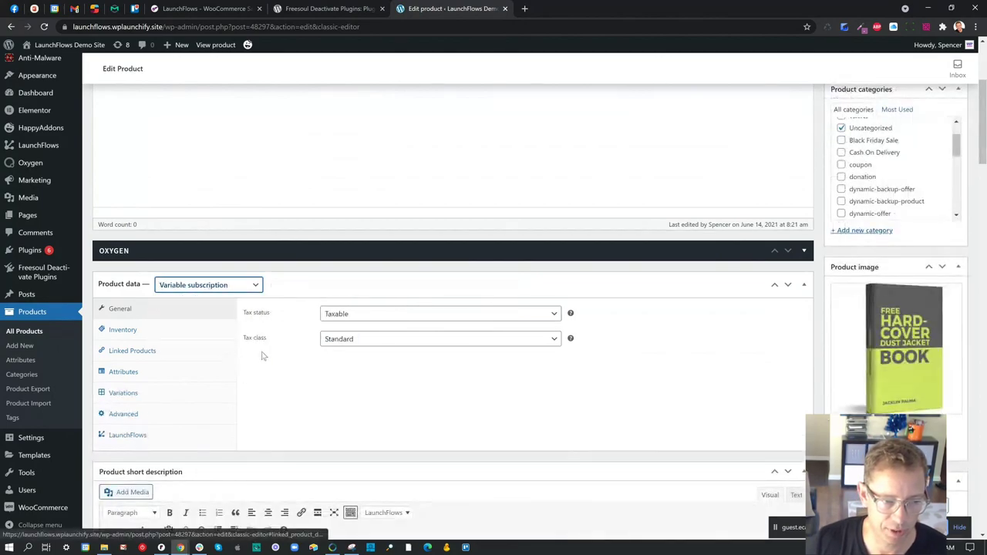
{"action": "left_click", "coordinate": [155, 377]}
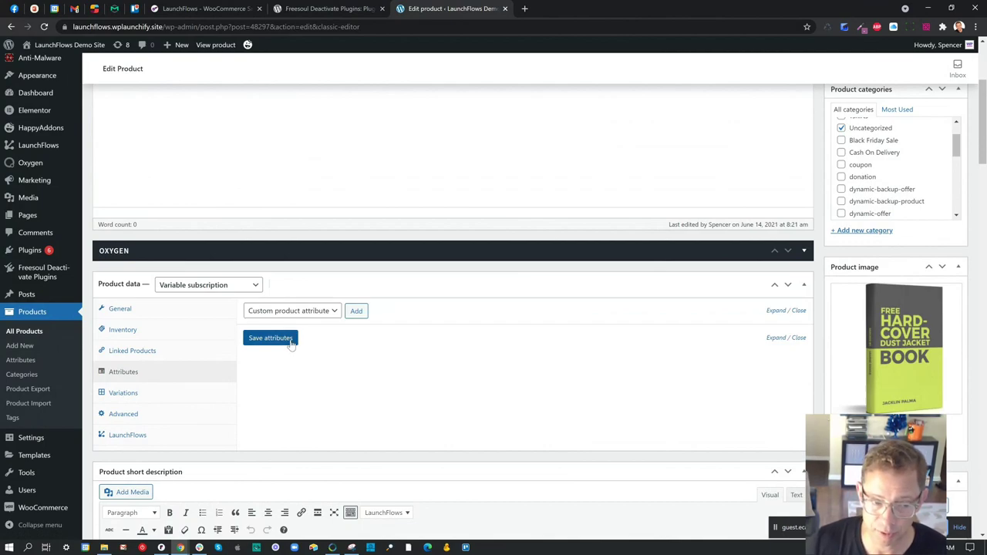
{"action": "left_click", "coordinate": [291, 342]}
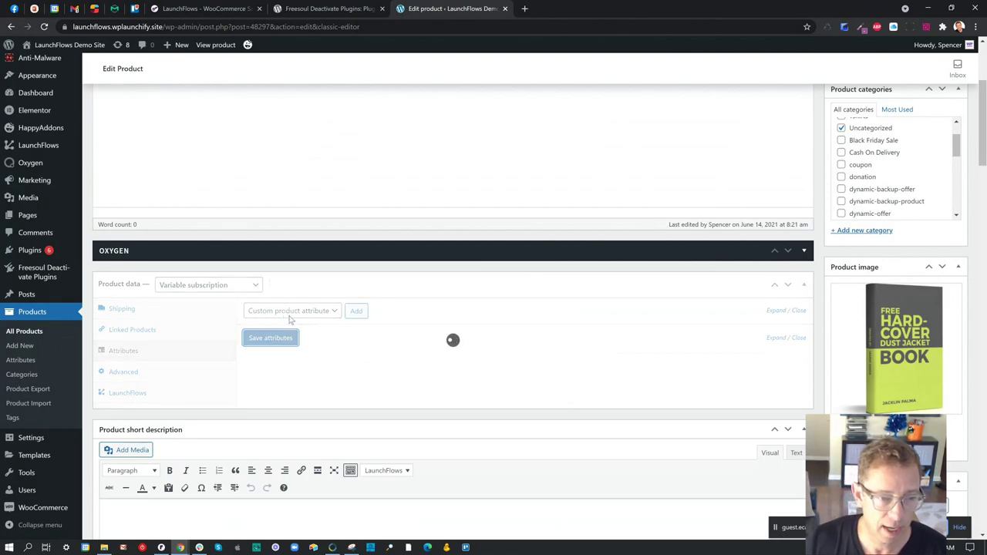
- Add a custom 'Term' attribute (Monthly | Semi Annually | Annually) used for variations, and save it
{"action": "left_click", "coordinate": [319, 311]}
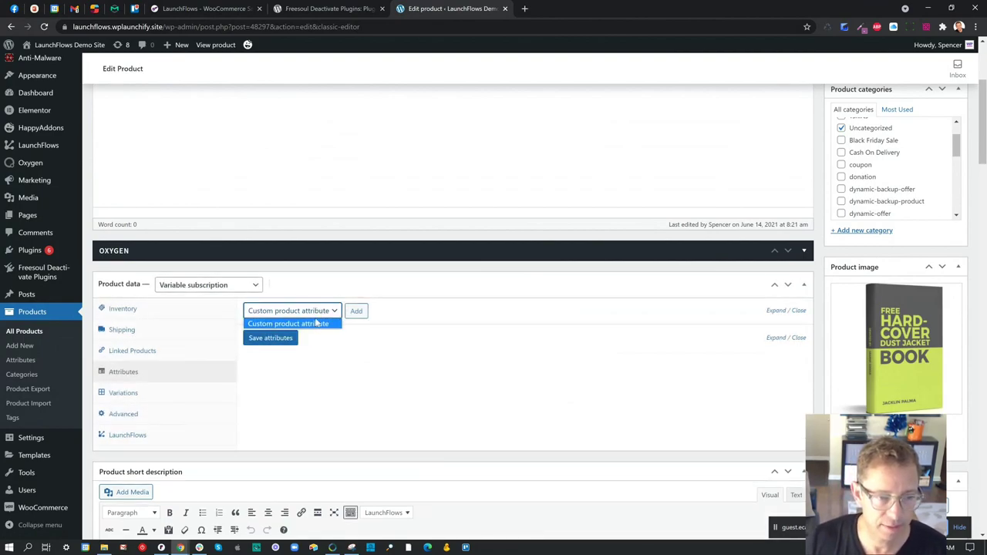
{"action": "left_click", "coordinate": [356, 312]}
{"action": "left_click", "coordinate": [302, 376]}
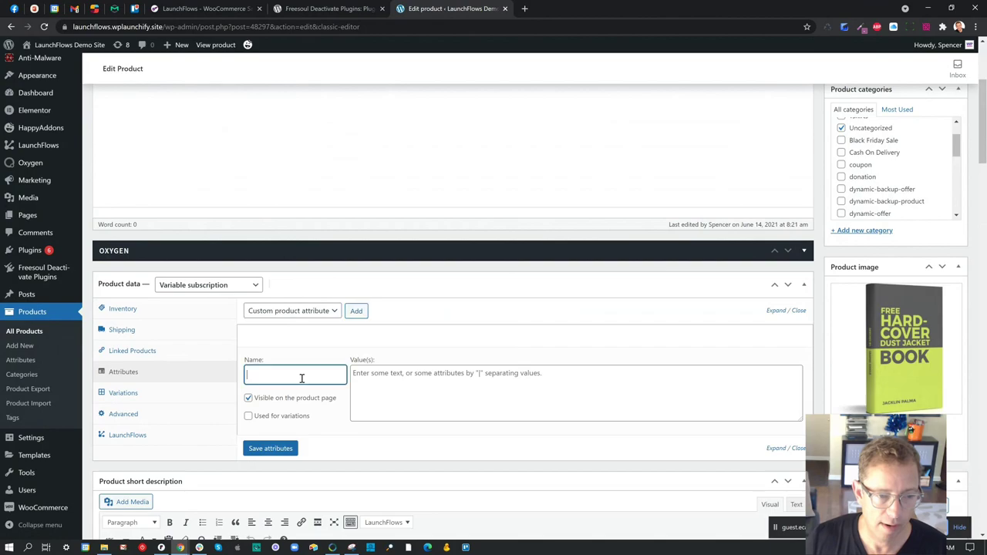
{"action": "key", "text": "Tab"}
{"action": "type", "text": "Mon"}
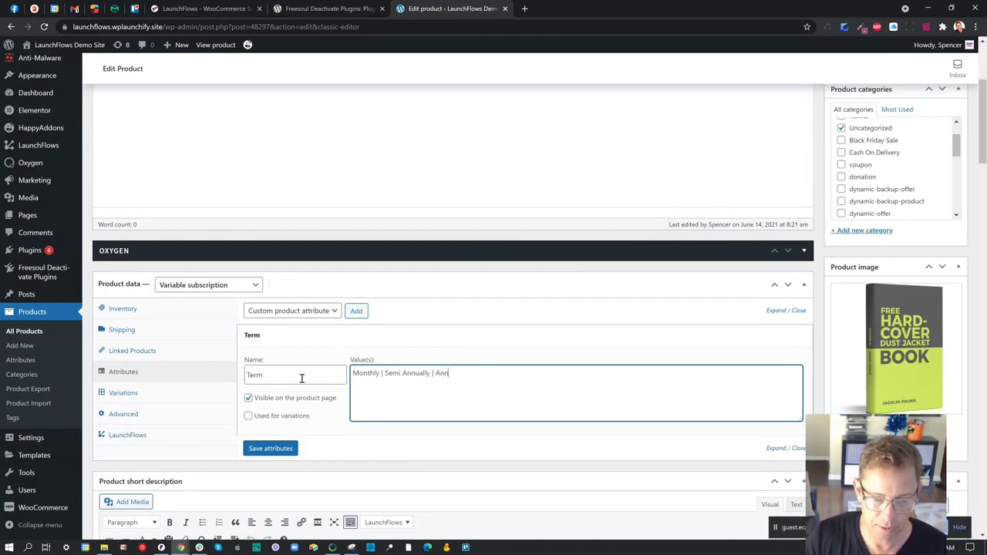
{"action": "left_click", "coordinate": [249, 416]}
{"action": "left_click", "coordinate": [268, 448]}
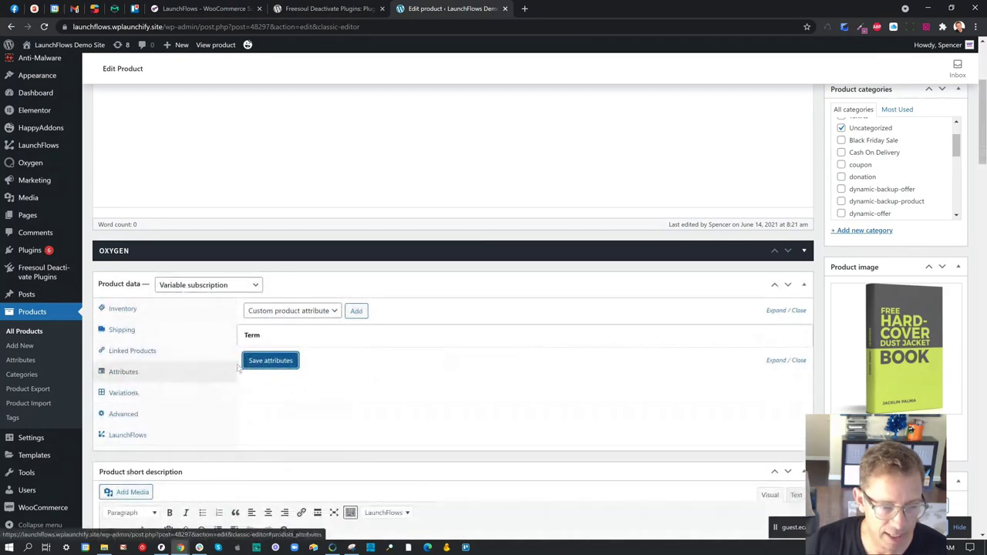
{"action": "left_click", "coordinate": [255, 364]}
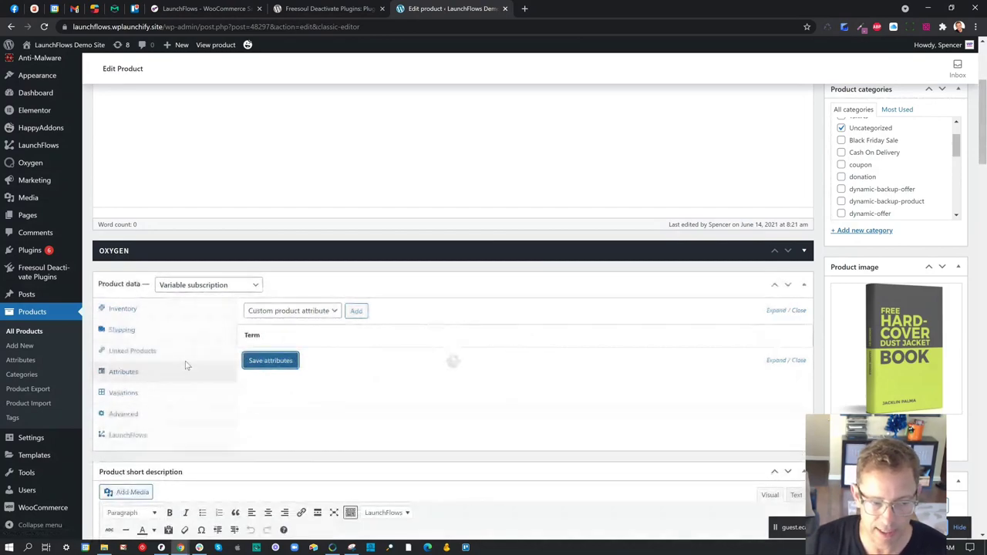
{"action": "left_click", "coordinate": [148, 395]}
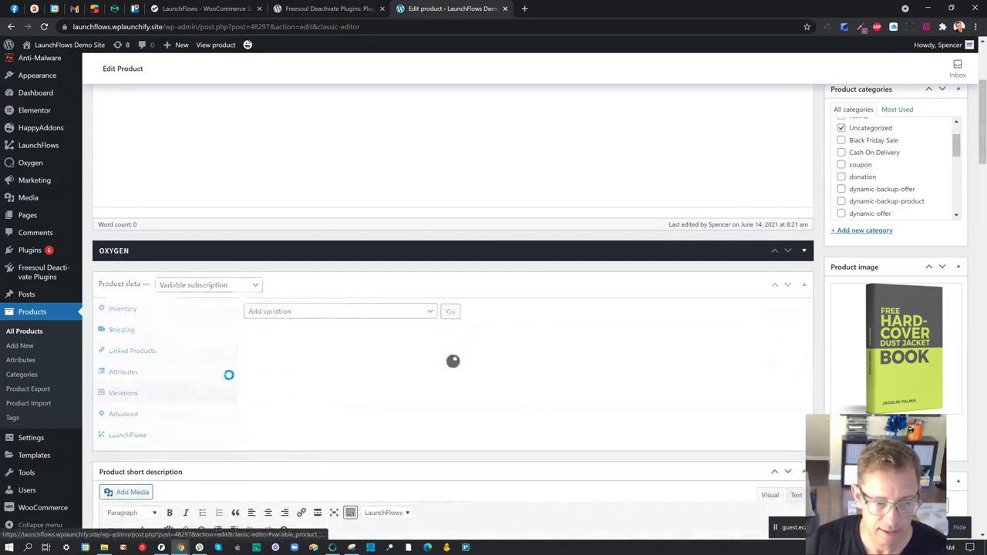
- Create variations from all attributes, producing Monthly, Semi Annually and Annually variations
{"action": "left_click", "coordinate": [398, 313]}
{"action": "left_click", "coordinate": [400, 334]}
{"action": "left_click", "coordinate": [452, 312]}
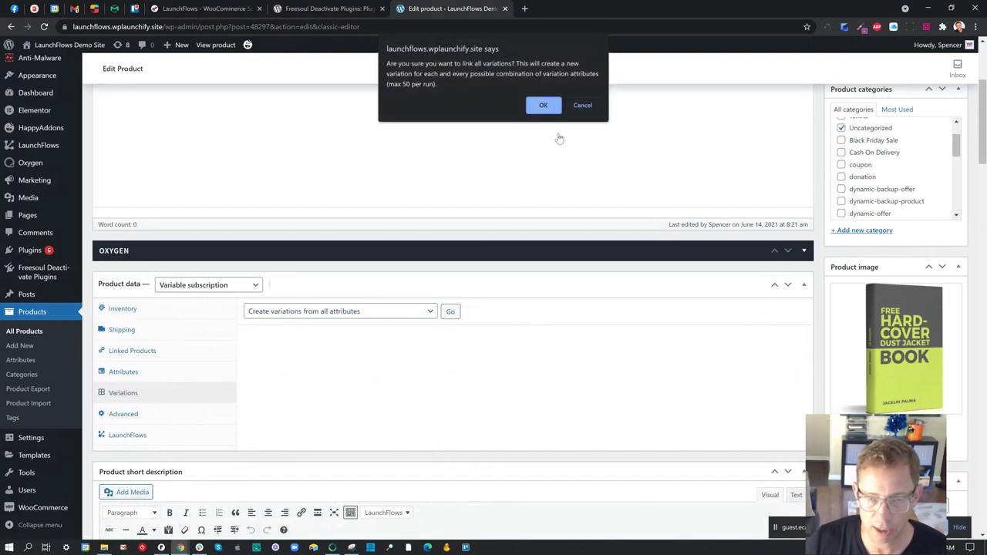
{"action": "left_click", "coordinate": [543, 104]}
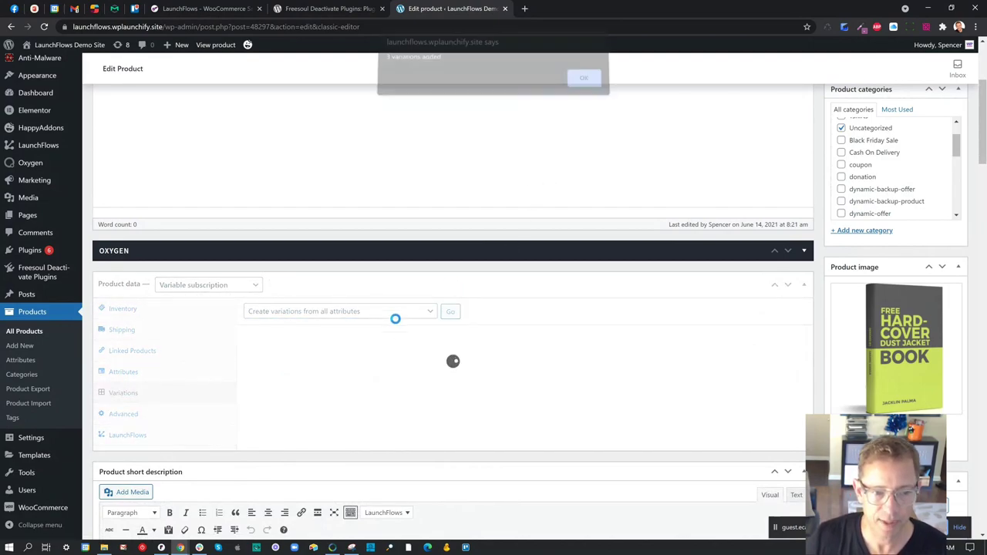
{"action": "left_click", "coordinate": [584, 84]}
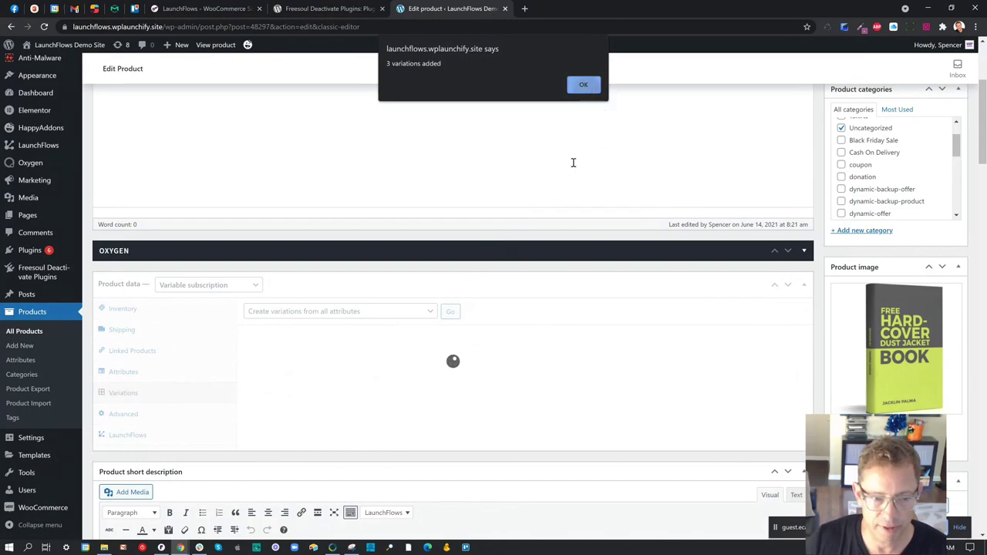
- Expand and collapse the Monthly variation to inspect its unpriced settings
{"action": "scroll", "coordinate": [355, 370], "scroll_direction": "down", "scroll_amount": 2}
{"action": "left_click", "coordinate": [385, 347]}
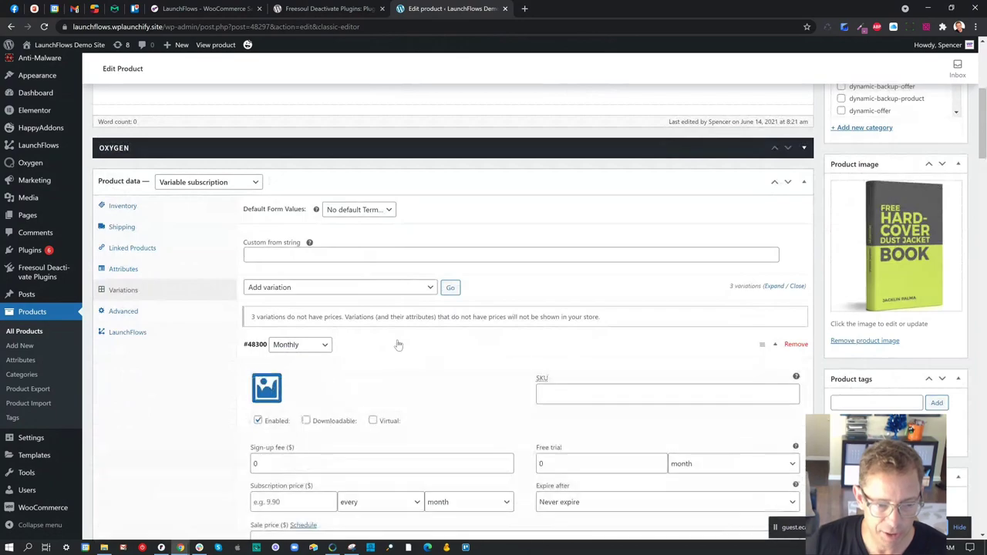
{"action": "scroll", "coordinate": [395, 343], "scroll_direction": "down", "scroll_amount": 3}
{"action": "scroll", "coordinate": [396, 345], "scroll_direction": "up", "scroll_amount": 2}
{"action": "scroll", "coordinate": [390, 370], "scroll_direction": "up", "scroll_amount": 1}
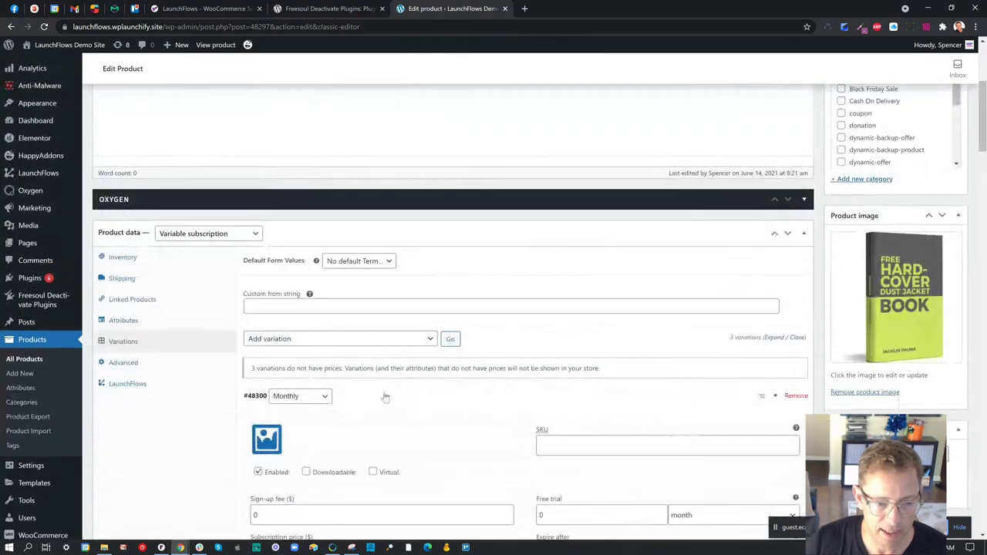
{"action": "left_click", "coordinate": [383, 397]}
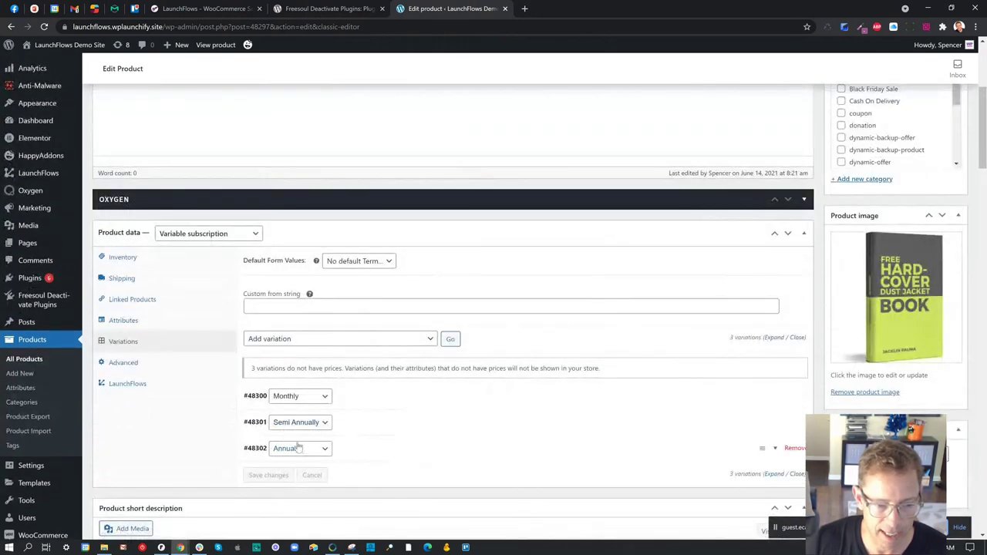
{"action": "left_click_drag", "start_coordinate": [246, 397], "coordinate": [268, 396]}
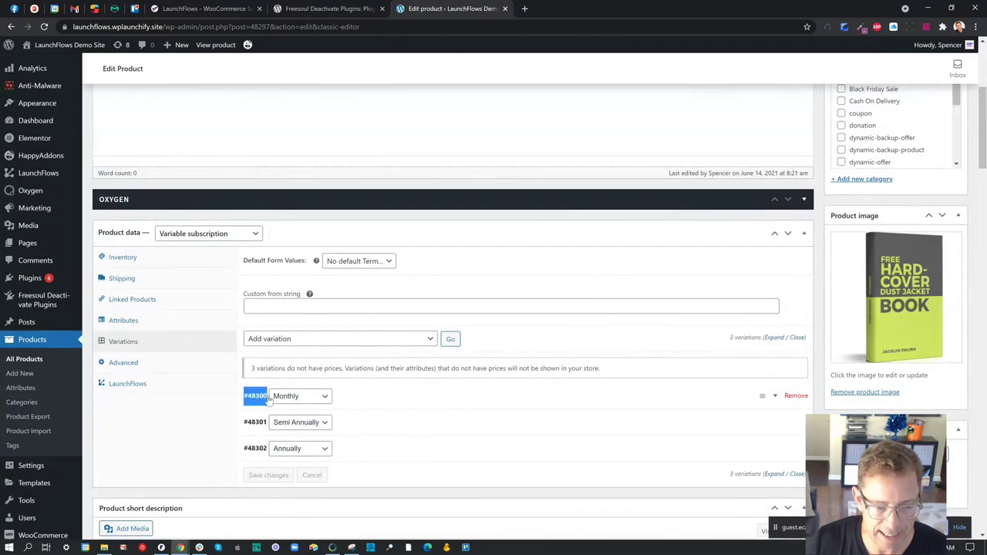
{"action": "left_click", "coordinate": [254, 397]}
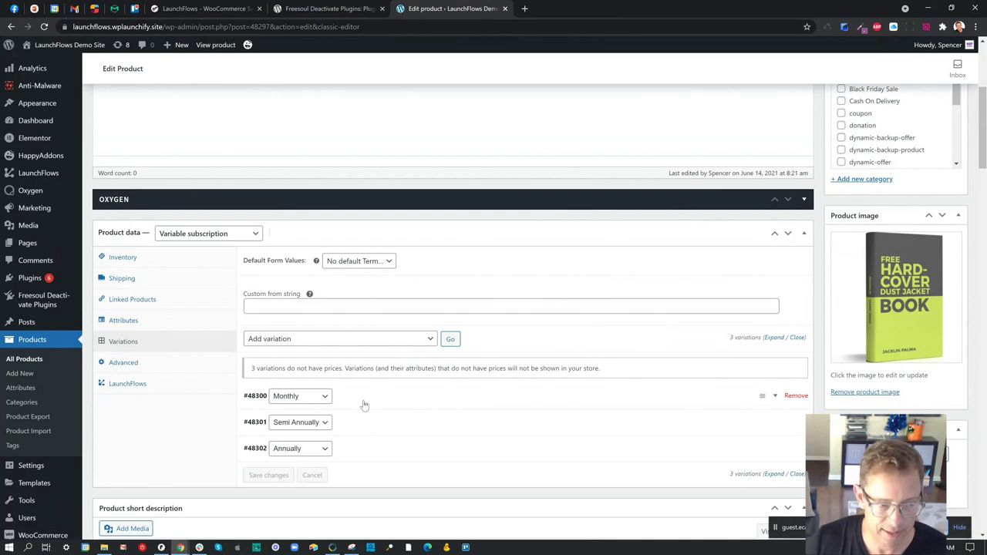
- Make the product a virtual Simple product and show LaunchFlows options with Oxygen Checkout as next step
{"action": "left_click", "coordinate": [217, 236]}
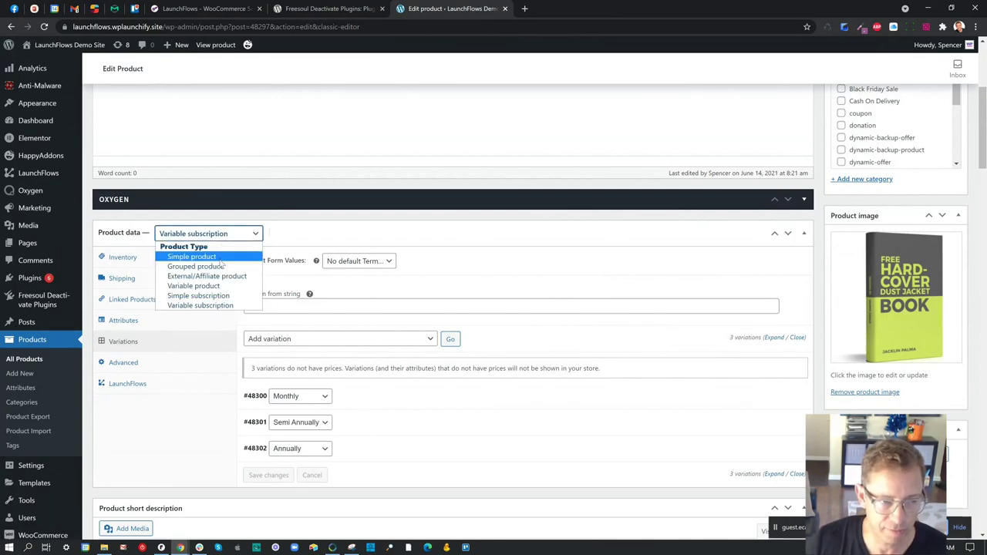
{"action": "left_click", "coordinate": [221, 257]}
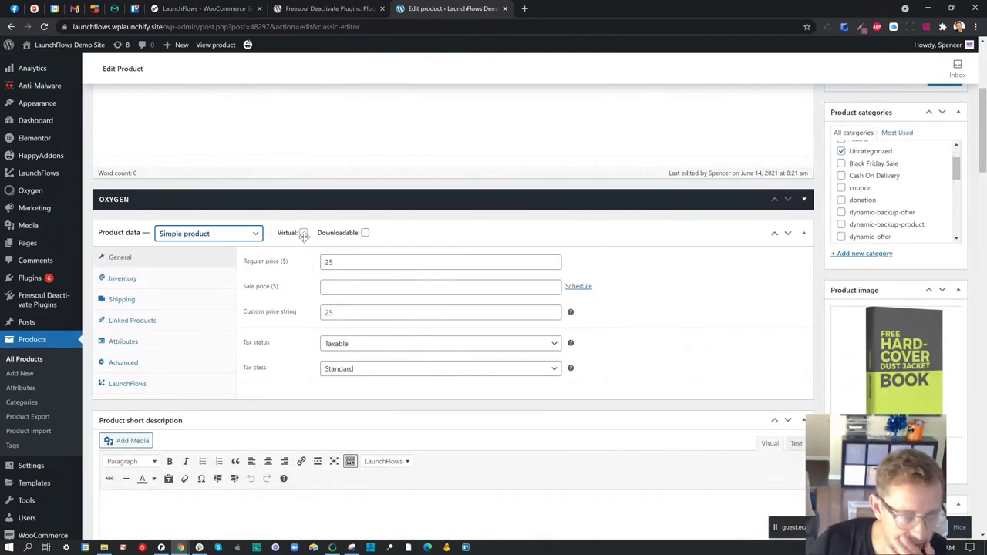
{"action": "left_click", "coordinate": [303, 232]}
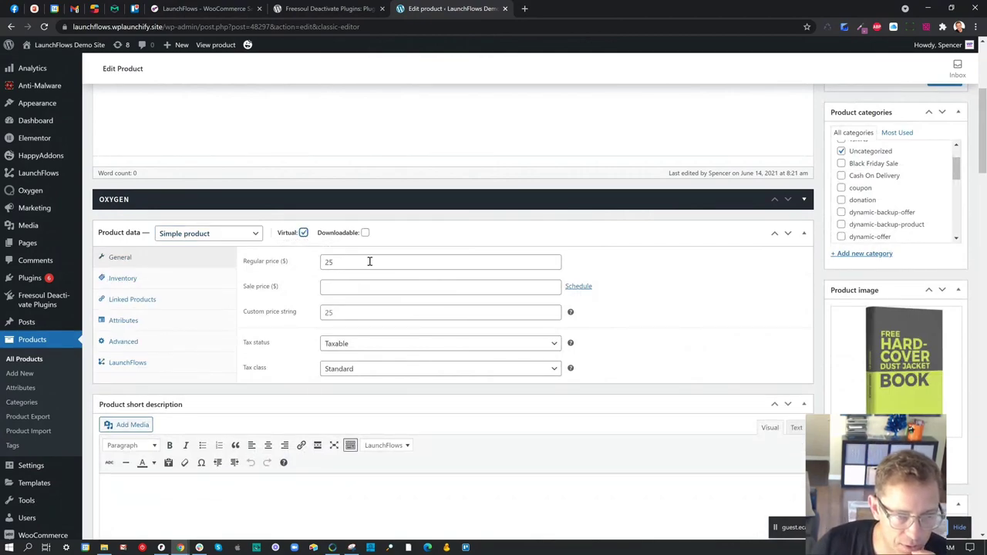
{"action": "left_click", "coordinate": [136, 363]}
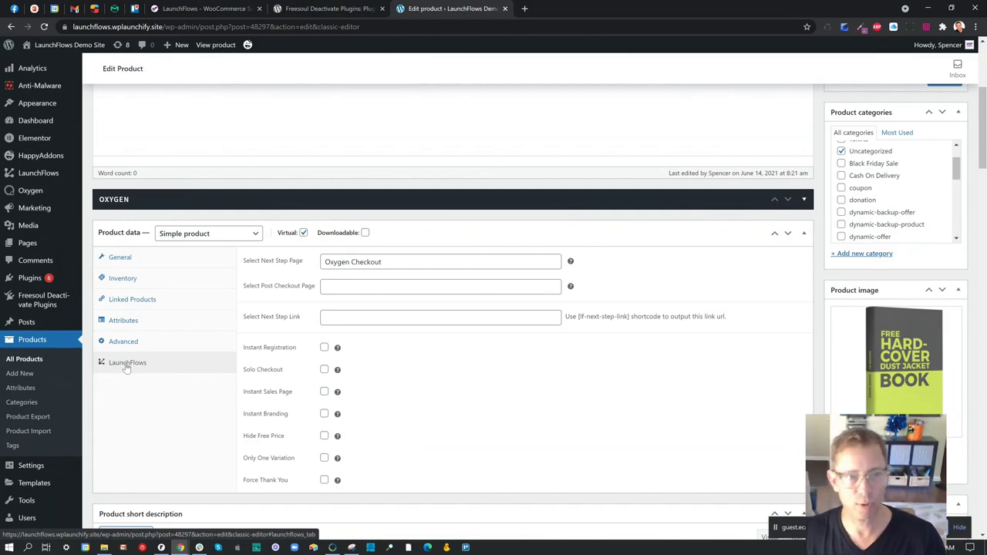
{"action": "triple_click", "coordinate": [250, 266]}
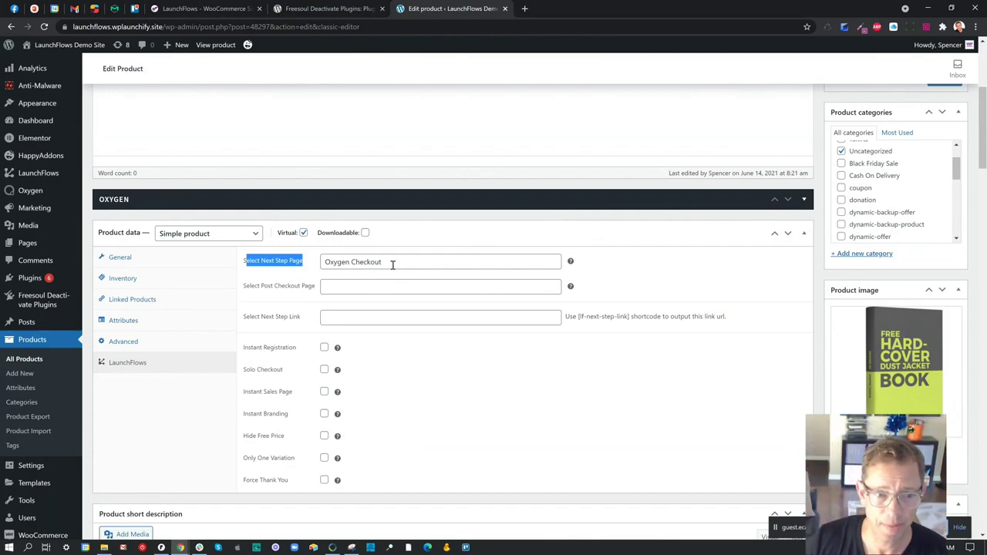
{"action": "left_click_drag", "start_coordinate": [395, 264], "coordinate": [315, 263]}
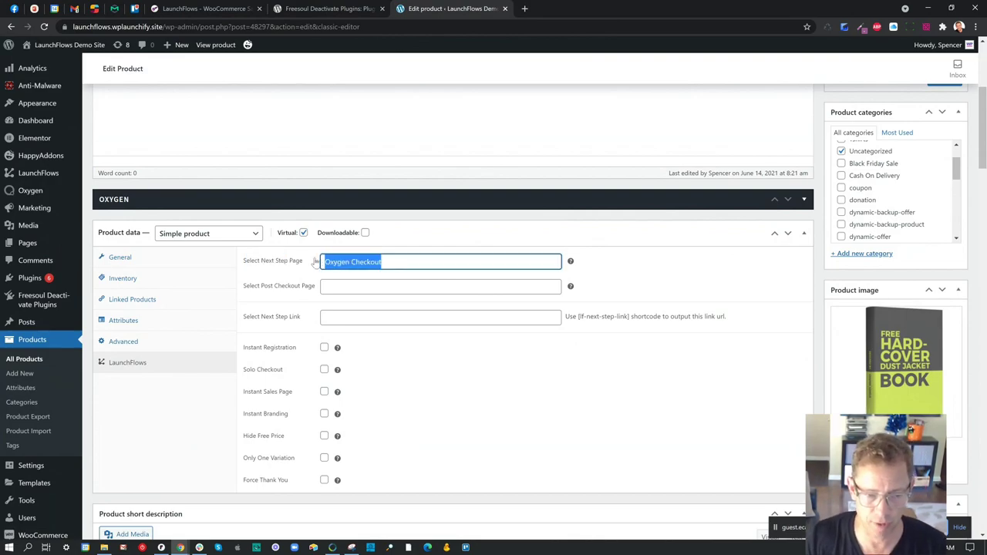
{"action": "key", "text": "BackSpace"}
{"action": "type", "text": "Product"}
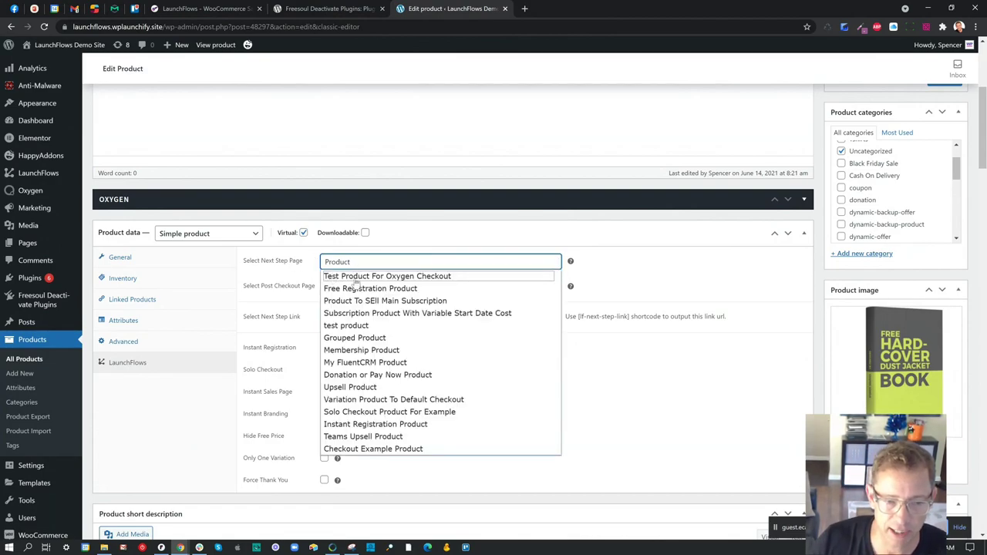
{"action": "left_click", "coordinate": [357, 287]}
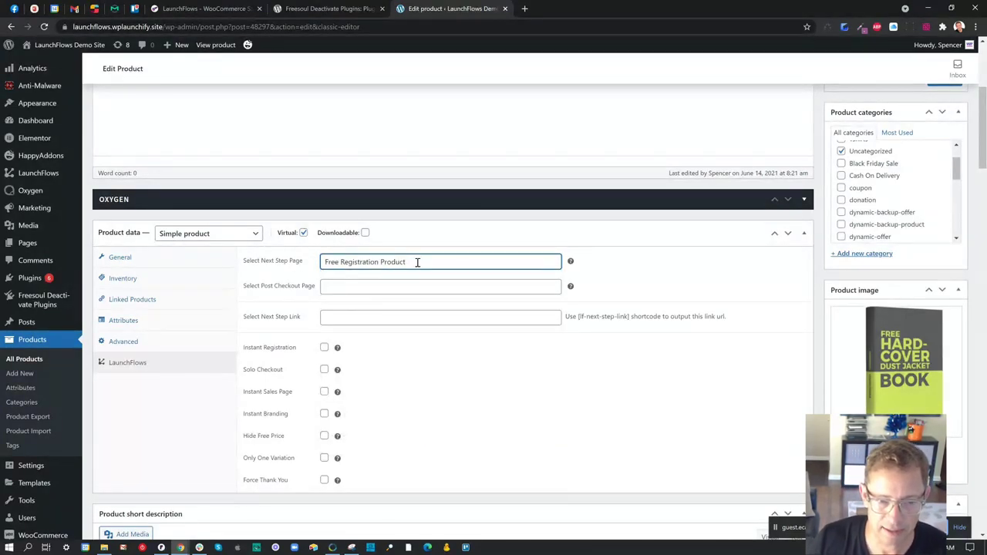
{"action": "left_click_drag", "start_coordinate": [418, 263], "coordinate": [282, 265]}
{"action": "type", "text": "Oxy"}
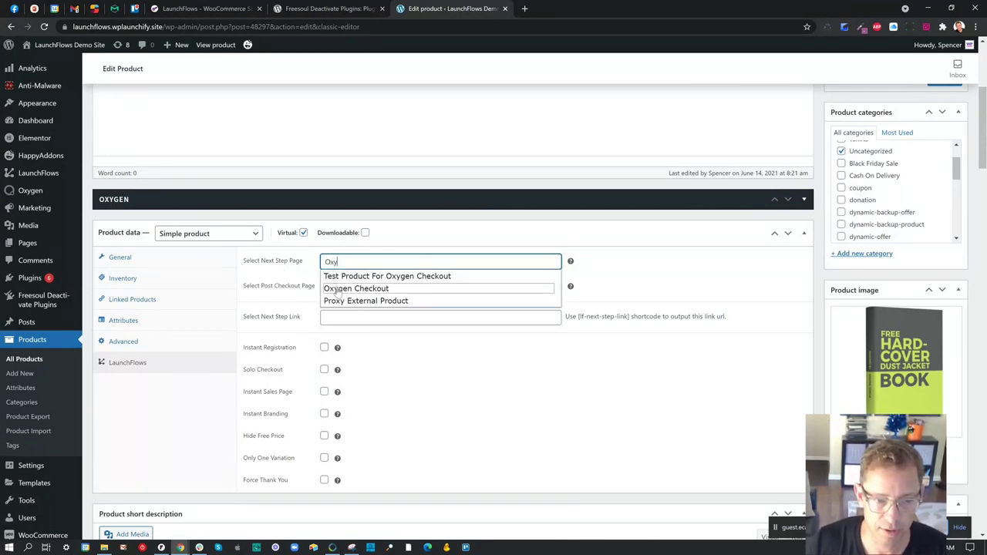
{"action": "left_click", "coordinate": [340, 289]}
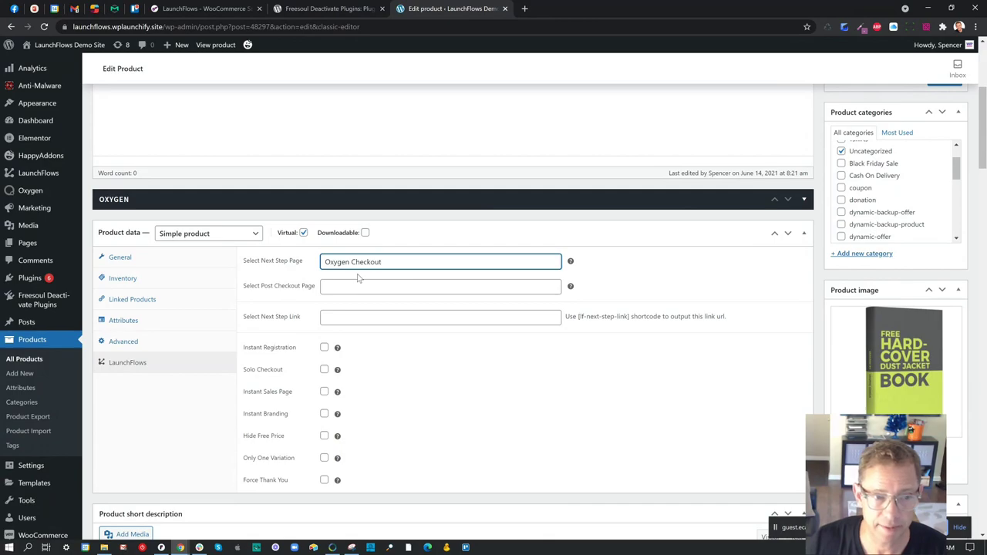
{"action": "scroll", "coordinate": [255, 285], "scroll_direction": "up", "scroll_amount": 3}
{"action": "scroll", "coordinate": [254, 278], "scroll_direction": "down", "scroll_amount": 3}
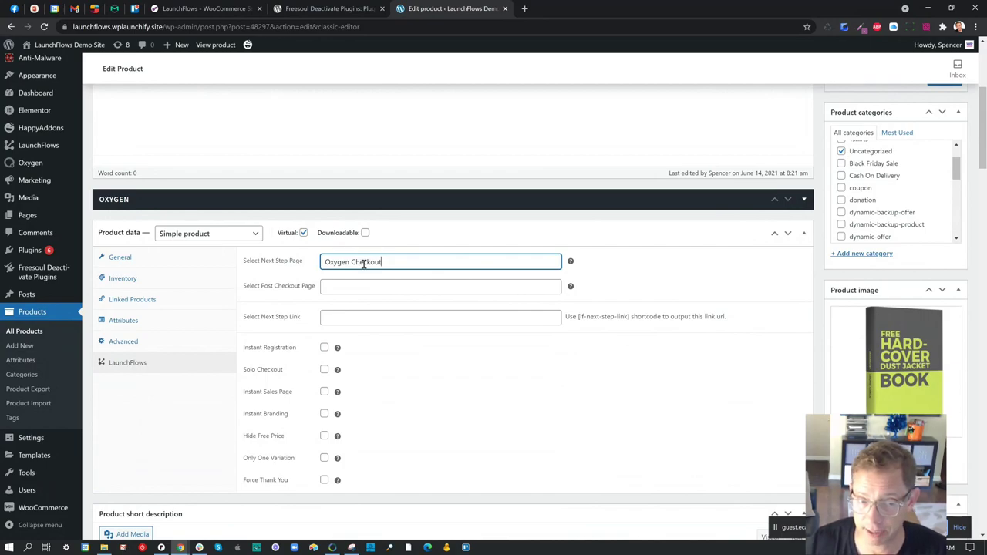
{"action": "left_click_drag", "start_coordinate": [243, 286], "coordinate": [315, 296]}
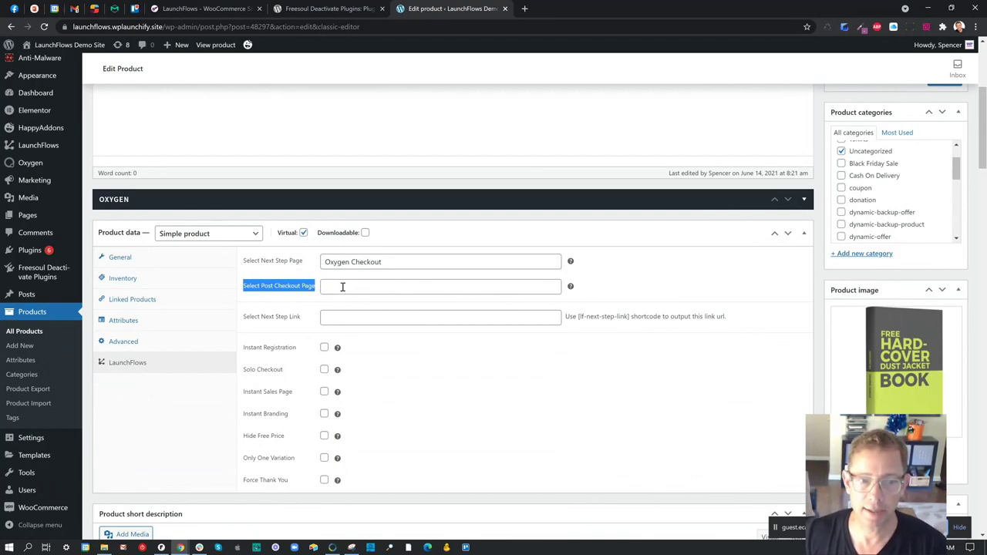
- Try Thank You! then My Account as the post checkout page, then clear the field
{"action": "left_click", "coordinate": [342, 286]}
{"action": "type", "text": "thank"}
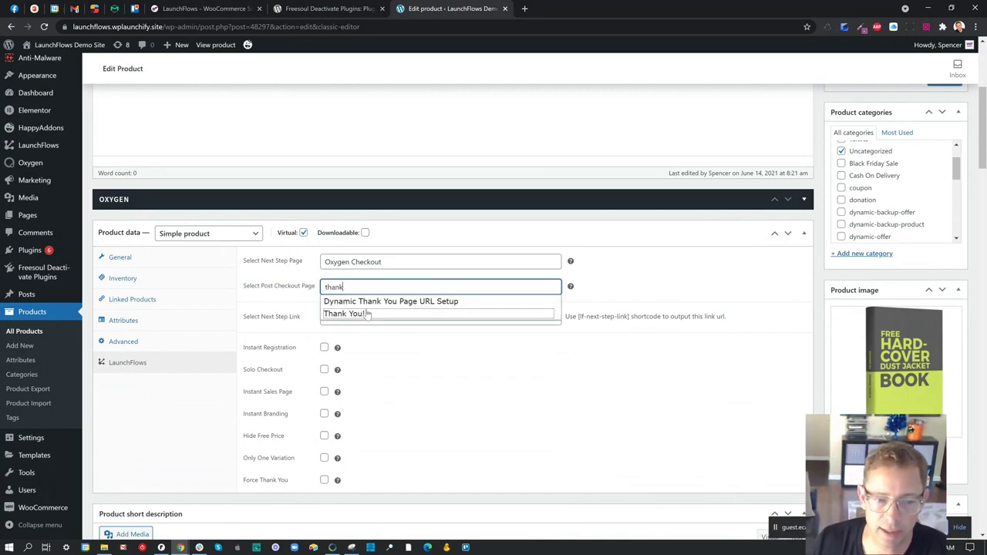
{"action": "left_click", "coordinate": [366, 314]}
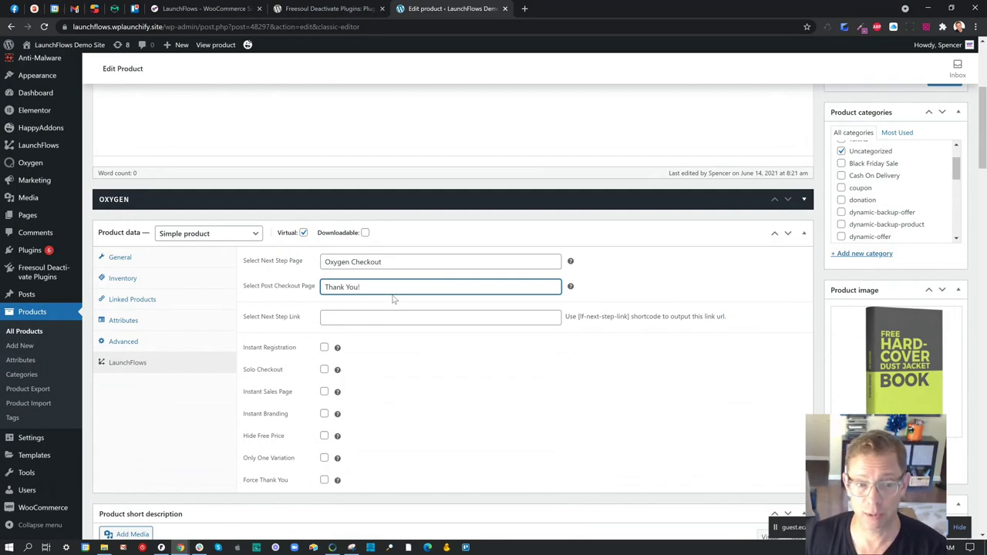
{"action": "left_click_drag", "start_coordinate": [361, 287], "coordinate": [299, 286]}
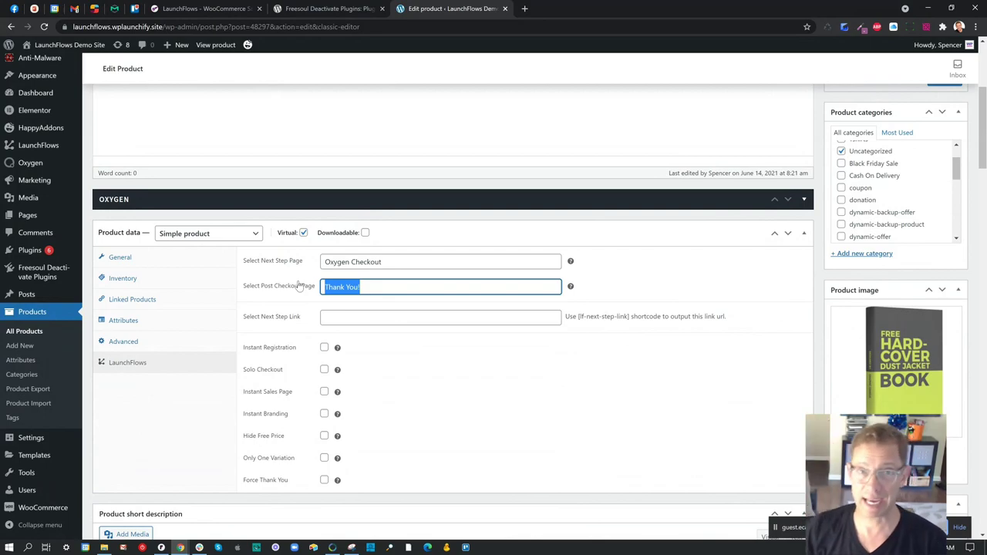
{"action": "type", "text": "my"}
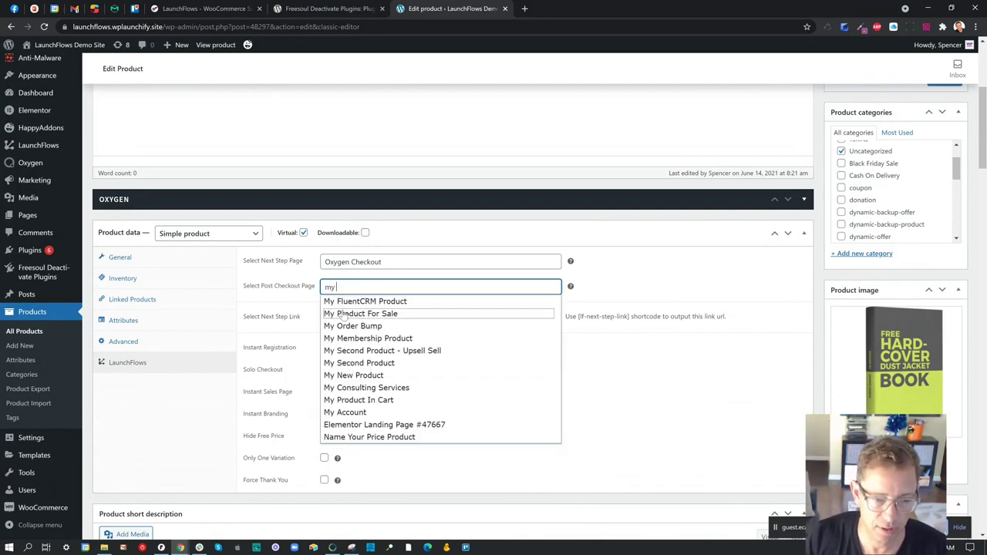
{"action": "left_click", "coordinate": [363, 413]}
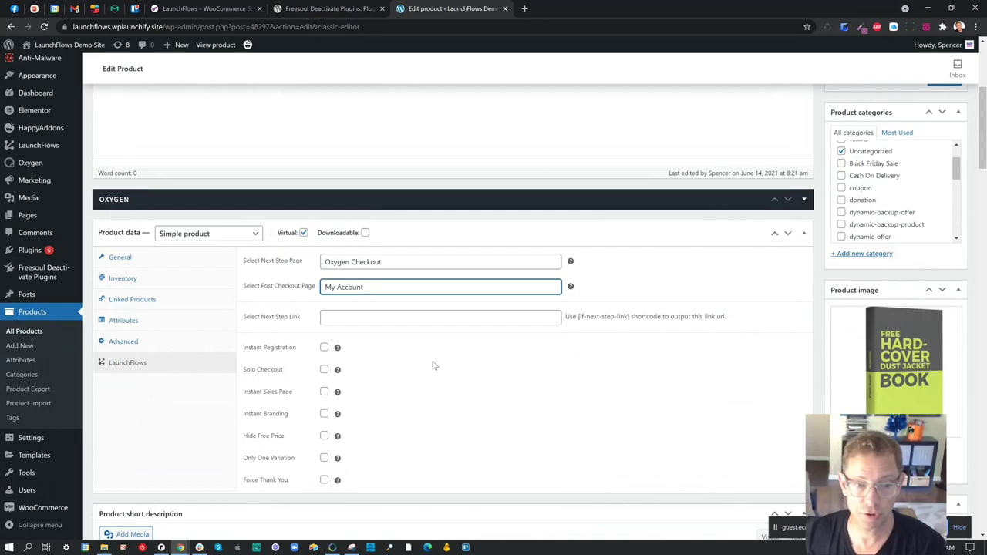
{"action": "left_click_drag", "start_coordinate": [305, 260], "coordinate": [245, 263]}
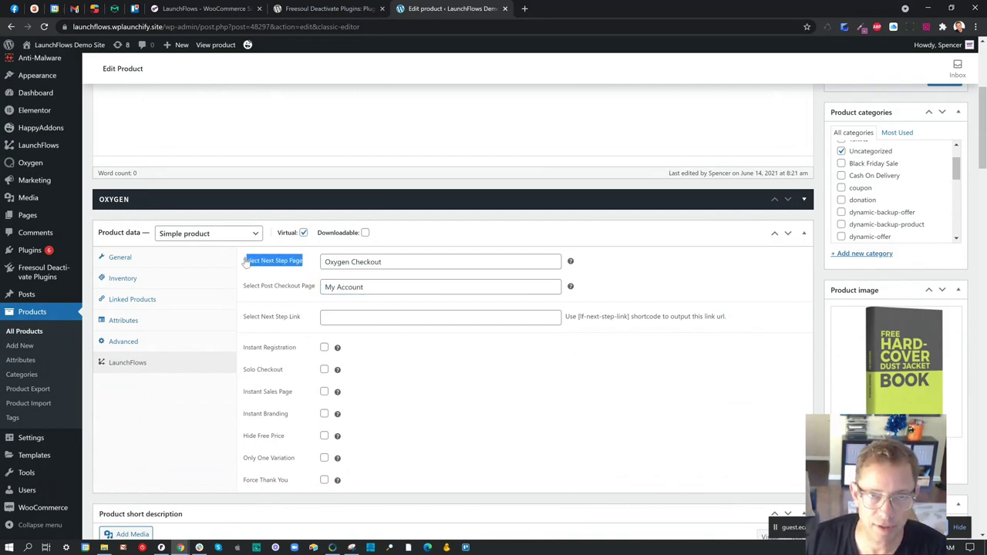
{"action": "left_click_drag", "start_coordinate": [313, 287], "coordinate": [247, 287]}
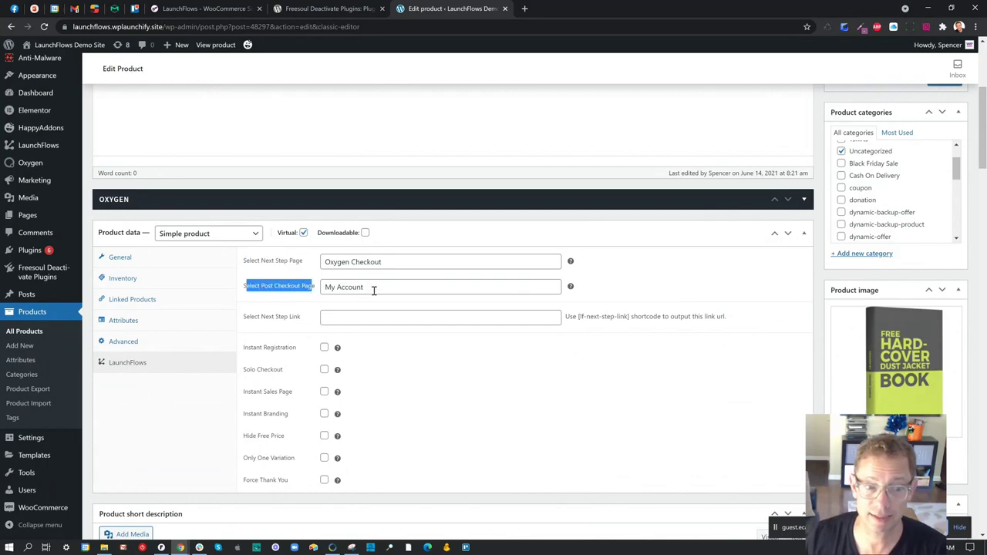
{"action": "left_click_drag", "start_coordinate": [375, 287], "coordinate": [320, 287]}
{"action": "key", "text": "BackSpace"}
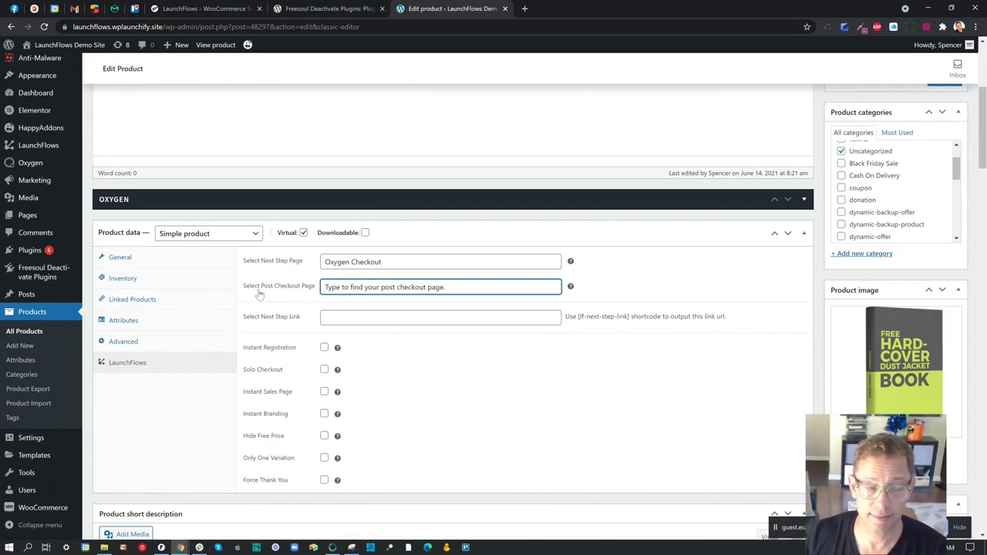
- Open WooCommerce Settings in a new browser tab from the admin menu
{"action": "scroll", "coordinate": [23, 474], "scroll_direction": "down", "scroll_amount": 2}
{"action": "mouse_move", "coordinate": [45, 505]}
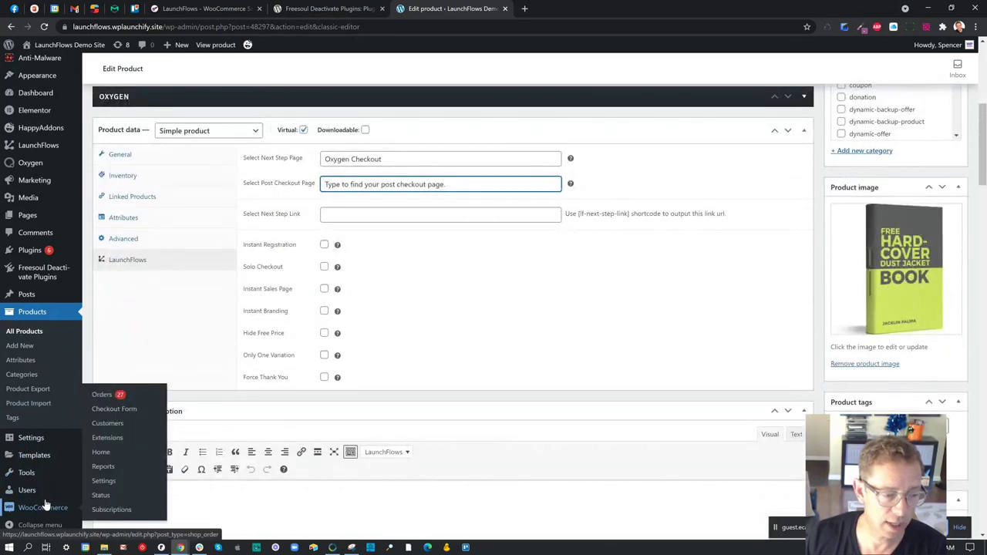
{"action": "right_click", "coordinate": [105, 481]}
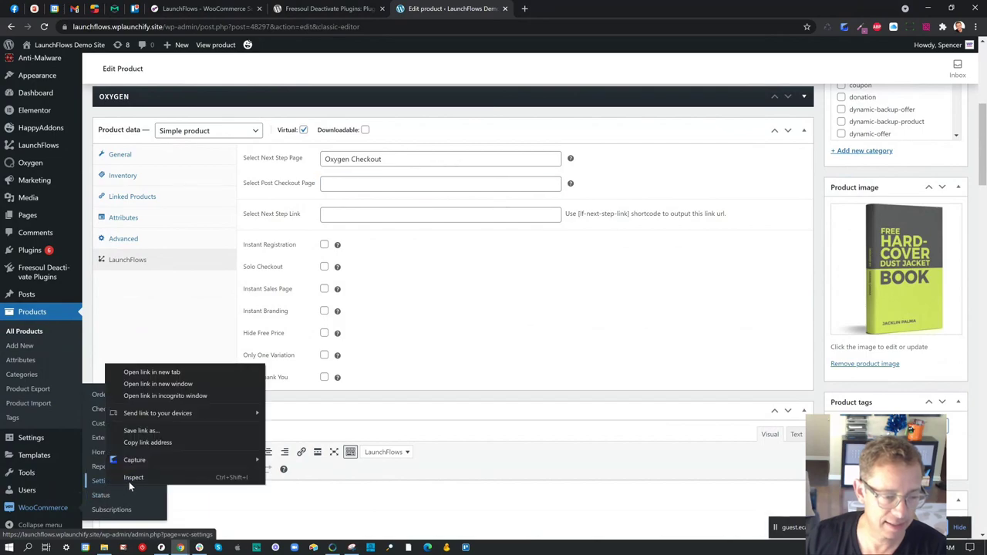
{"action": "left_click", "coordinate": [160, 373]}
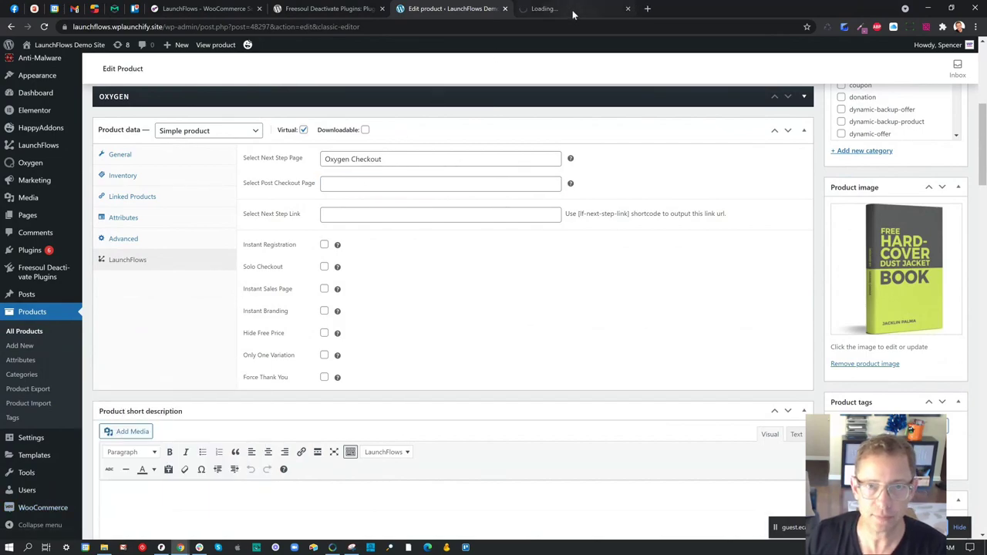
- In the new tab's General settings, set LF - Thank You Page to Thank You! and save
{"action": "left_click", "coordinate": [573, 13]}
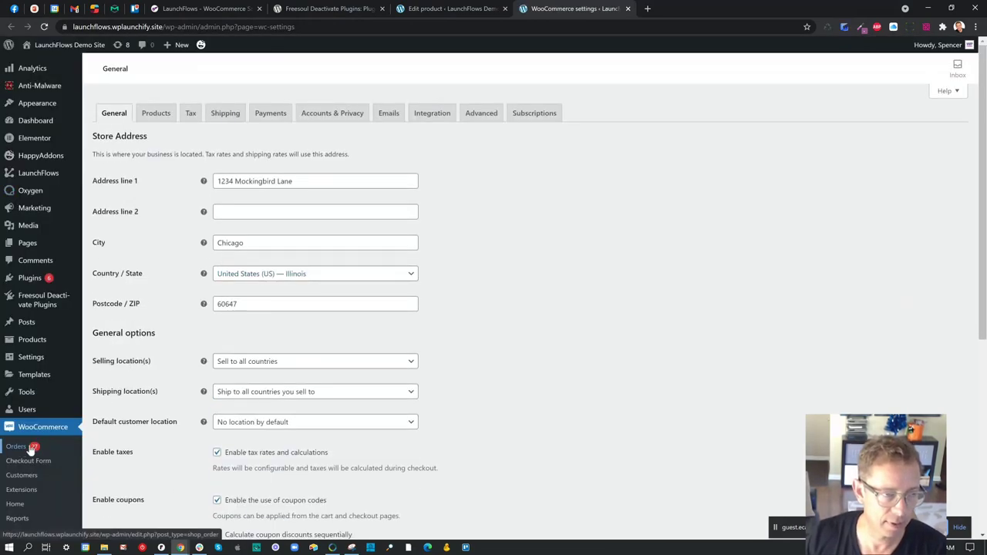
{"action": "scroll", "coordinate": [29, 451], "scroll_direction": "down", "scroll_amount": 3}
{"action": "scroll", "coordinate": [150, 390], "scroll_direction": "up", "scroll_amount": 3}
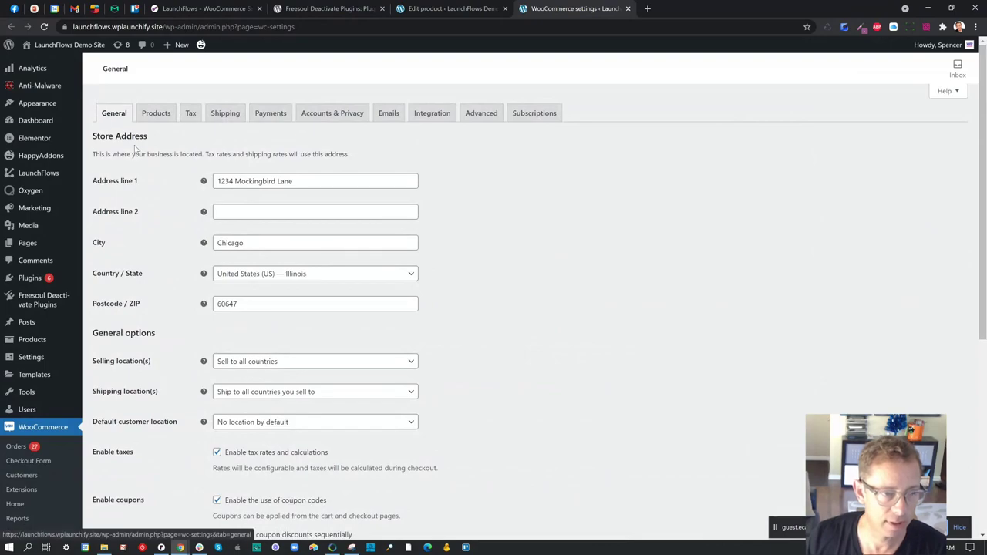
{"action": "scroll", "coordinate": [135, 147], "scroll_direction": "down", "scroll_amount": 4}
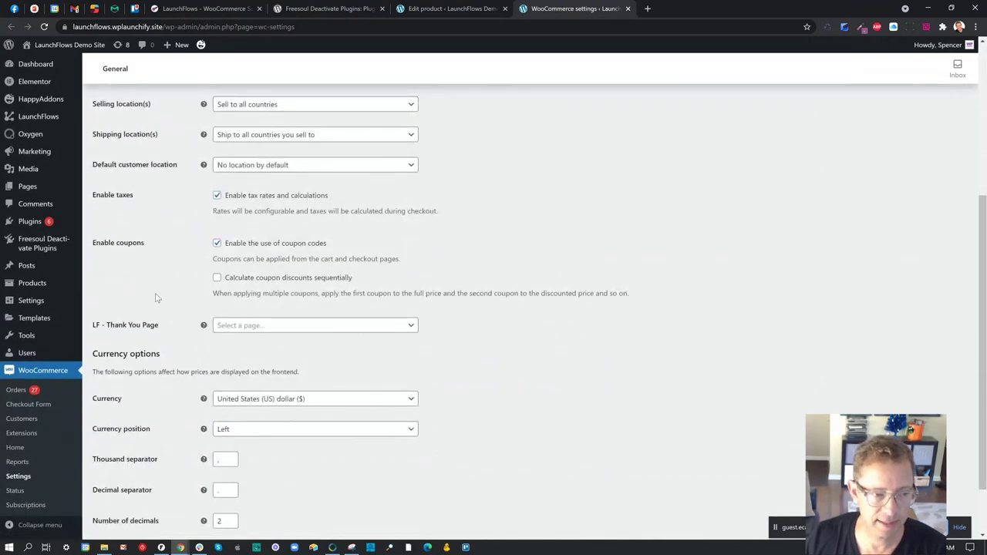
{"action": "left_click_drag", "start_coordinate": [159, 324], "coordinate": [96, 329]}
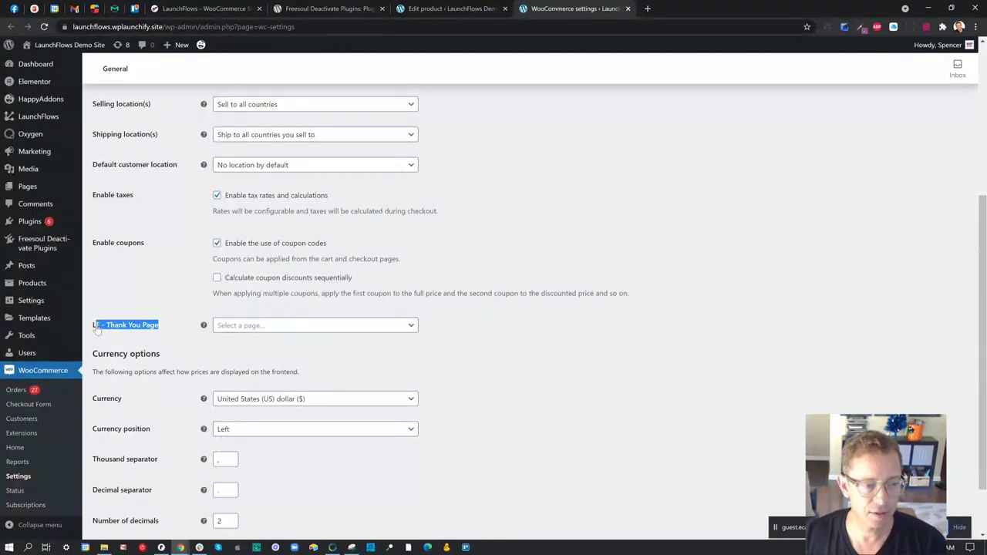
{"action": "left_click", "coordinate": [260, 327]}
{"action": "type", "text": "Thank"}
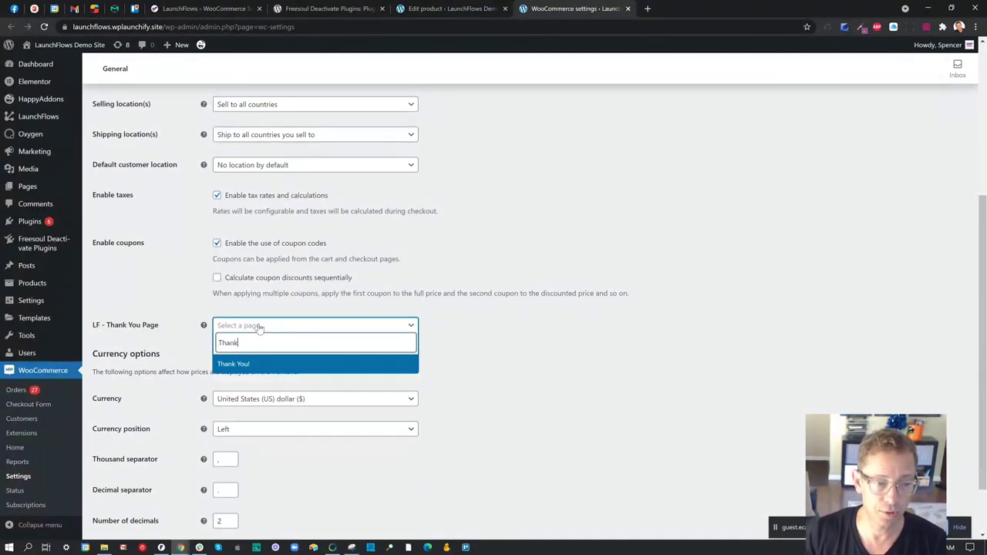
{"action": "left_click", "coordinate": [247, 366]}
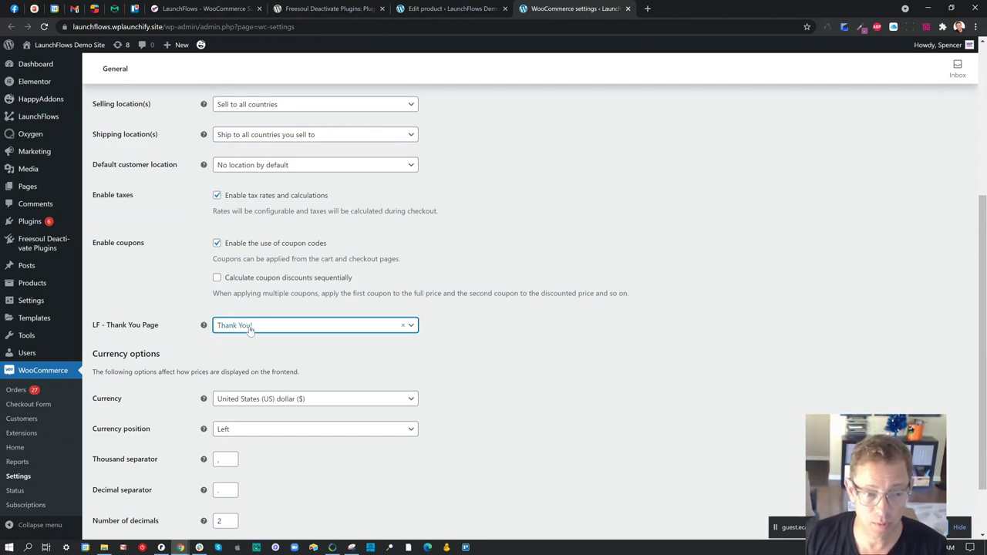
{"action": "scroll", "coordinate": [253, 327], "scroll_direction": "down", "scroll_amount": 1}
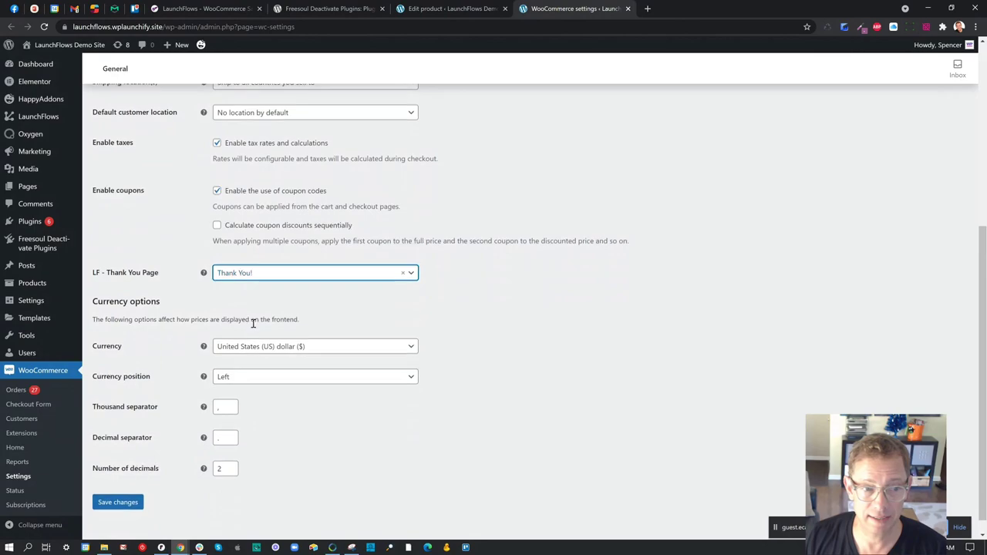
{"action": "left_click", "coordinate": [115, 489]}
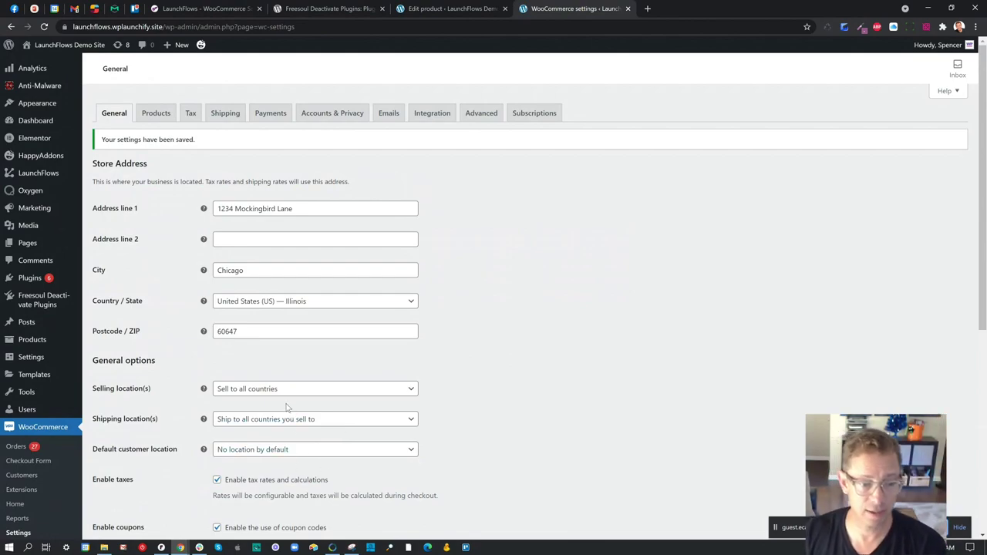
{"action": "scroll", "coordinate": [295, 425], "scroll_direction": "down", "scroll_amount": 2}
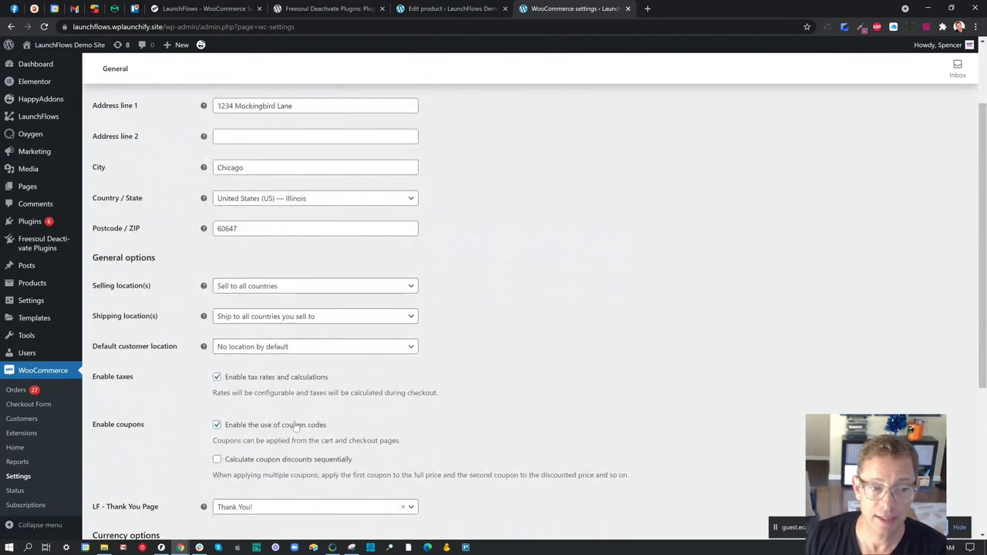
{"action": "scroll", "coordinate": [355, 331], "scroll_direction": "up", "scroll_amount": 2}
- Show the Checkout page setting in WooCommerce Advanced settings, then close that tab to return to the product editor
{"action": "left_click", "coordinate": [498, 119]}
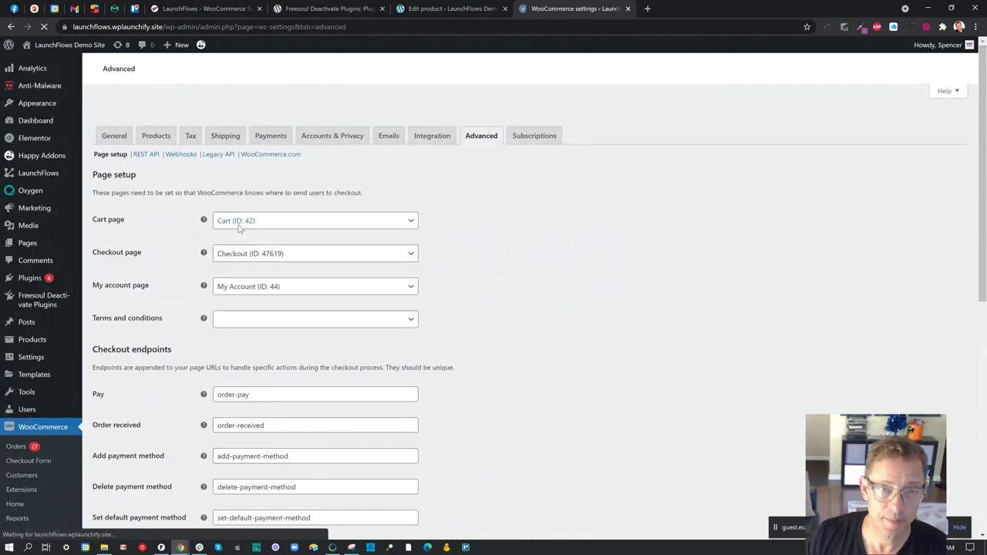
{"action": "left_click_drag", "start_coordinate": [145, 228], "coordinate": [94, 231]}
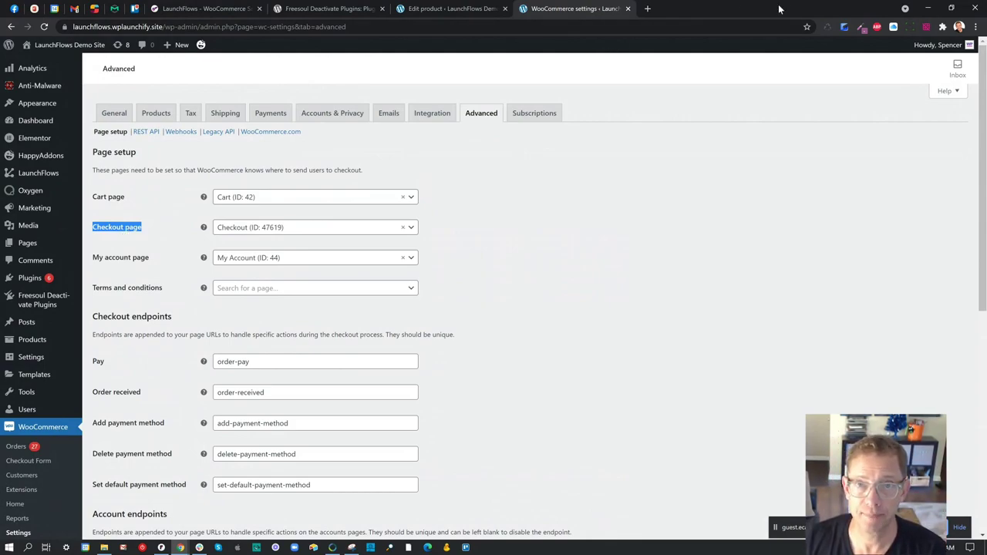
{"action": "left_click", "coordinate": [629, 8]}
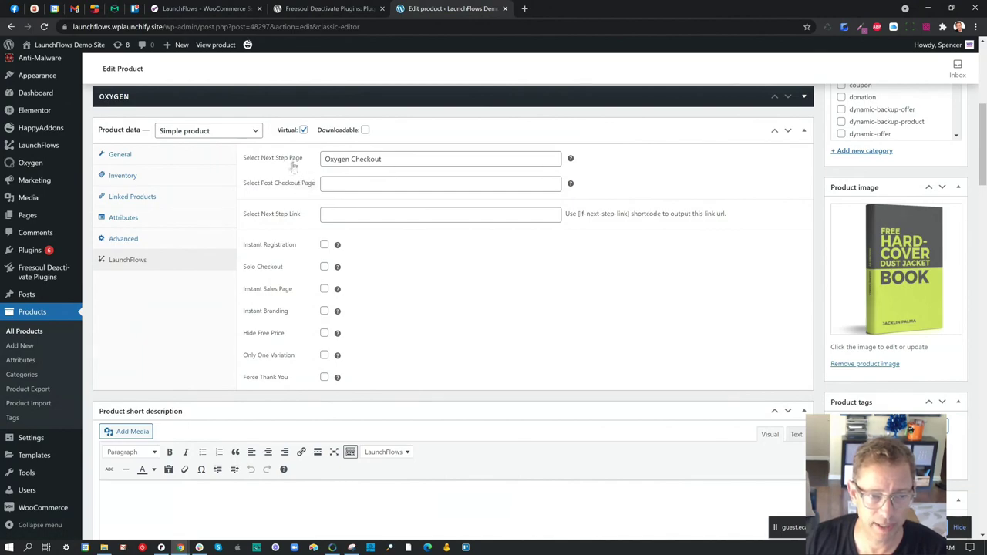
{"action": "left_click_drag", "start_coordinate": [304, 159], "coordinate": [251, 162]}
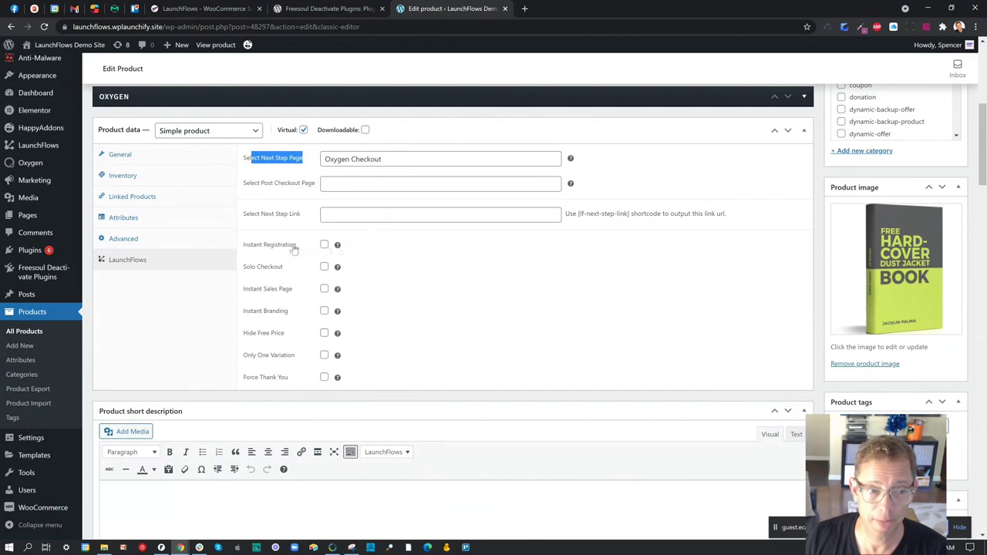
{"action": "left_click_drag", "start_coordinate": [301, 250], "coordinate": [245, 247]}
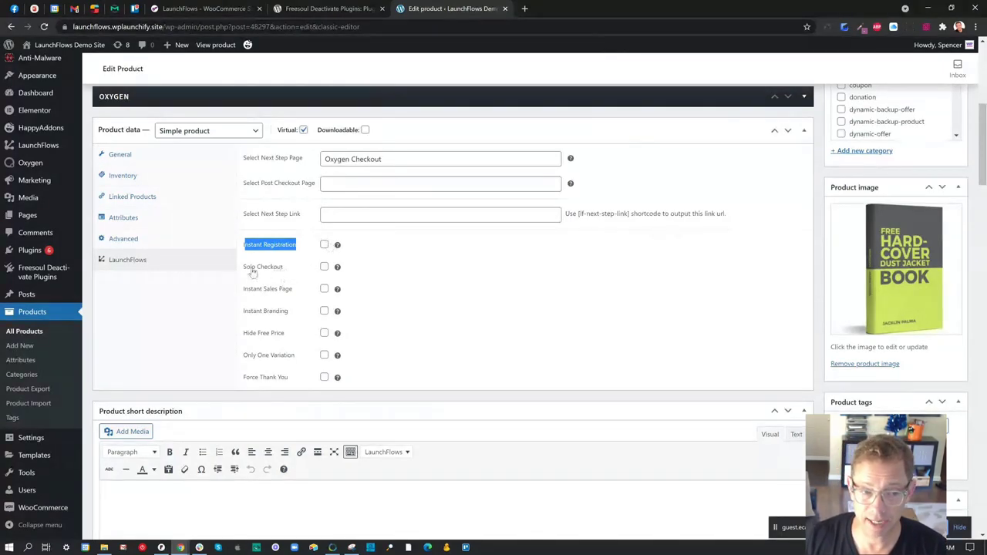
{"action": "left_click_drag", "start_coordinate": [284, 266], "coordinate": [248, 270]}
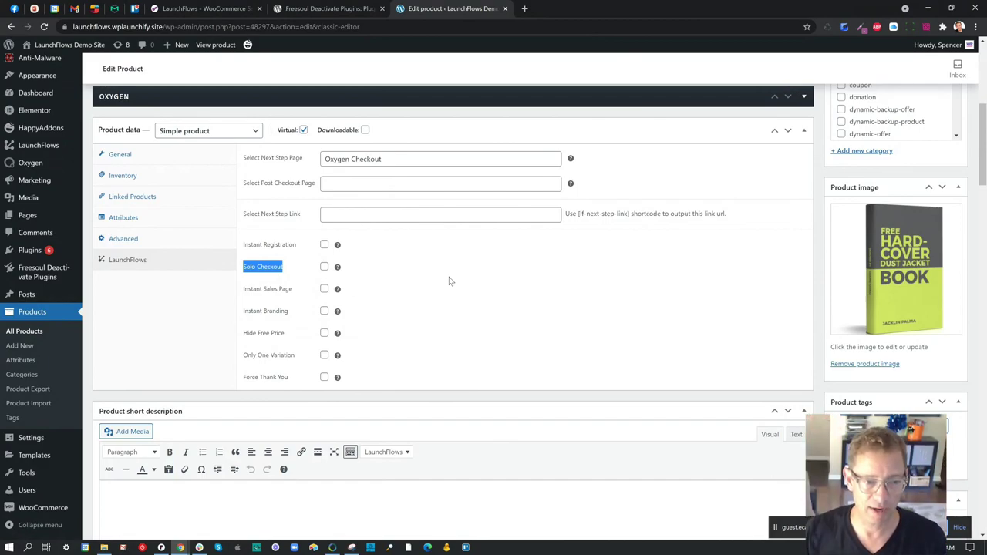
- Turn Solo Checkout and Instant Sales Page on, then back off, leaving both unchecked
{"action": "left_click", "coordinate": [324, 267]}
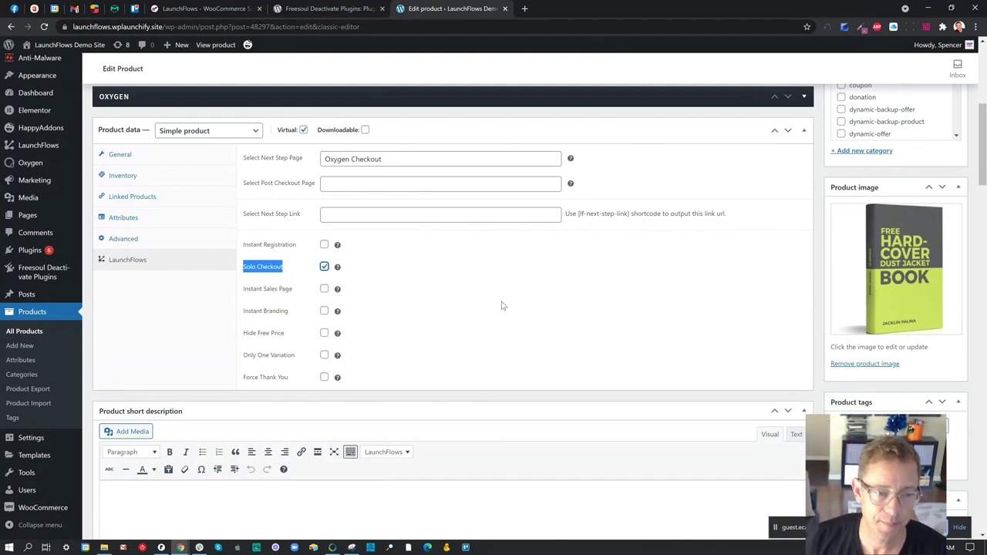
{"action": "left_click", "coordinate": [324, 266]}
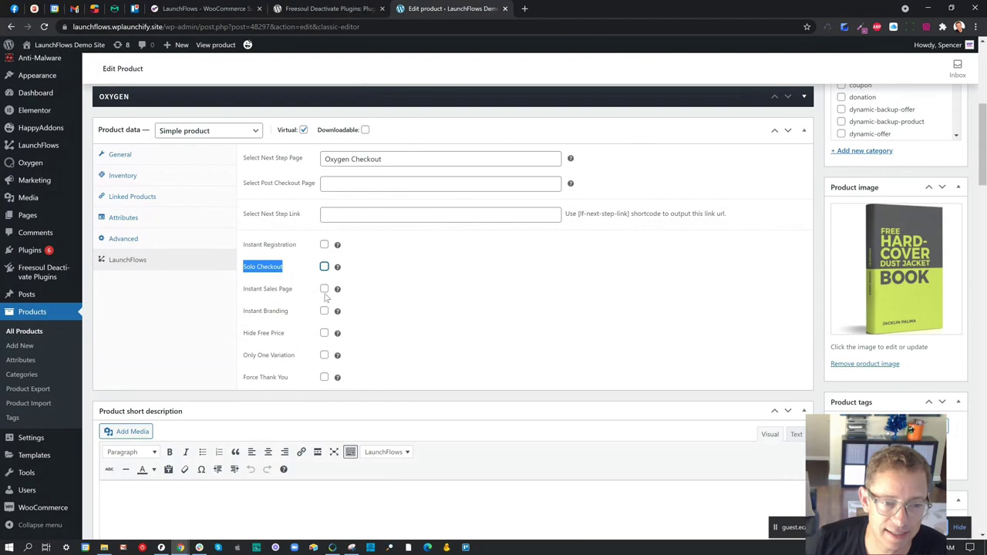
{"action": "left_click", "coordinate": [324, 289]}
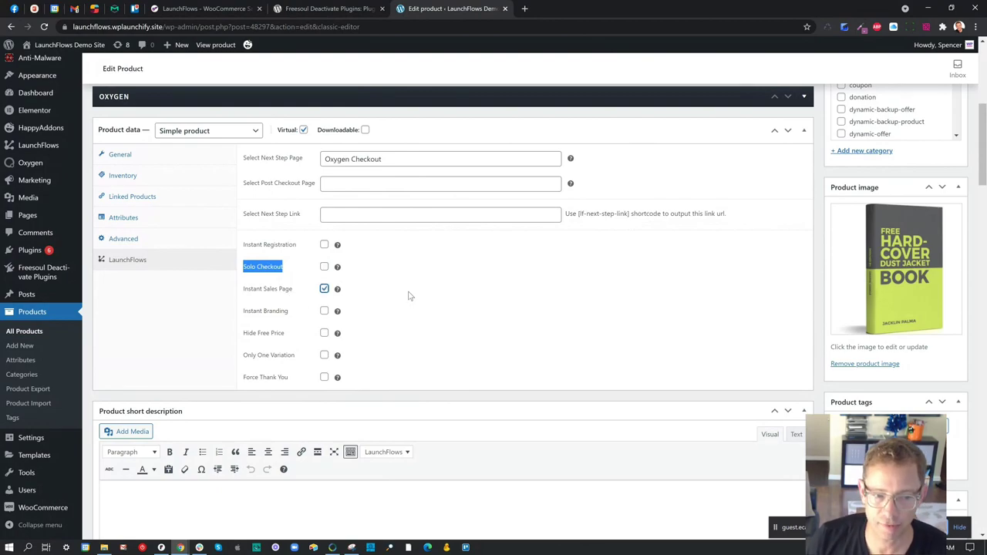
{"action": "scroll", "coordinate": [465, 299], "scroll_direction": "up", "scroll_amount": 5}
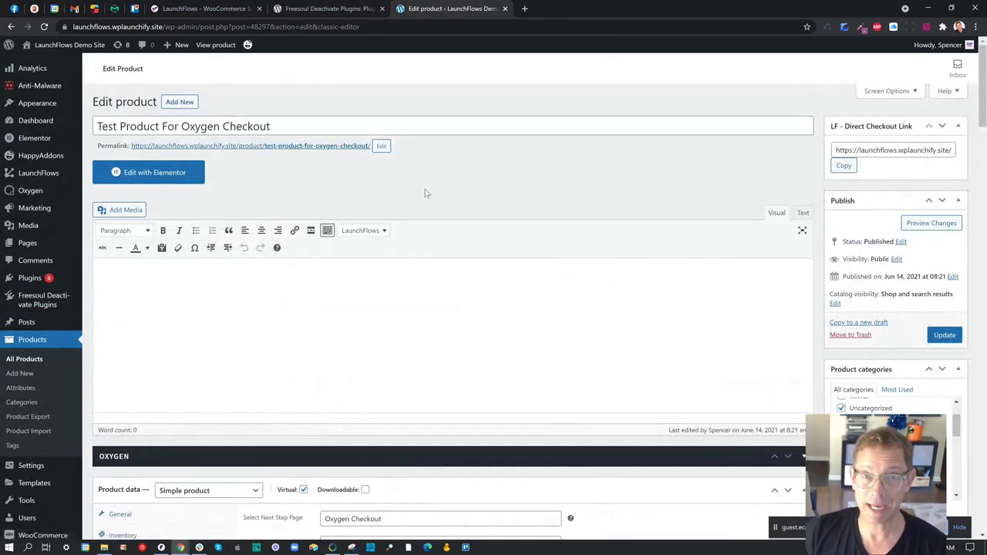
{"action": "scroll", "coordinate": [428, 194], "scroll_direction": "down", "scroll_amount": 3}
{"action": "scroll", "coordinate": [433, 200], "scroll_direction": "down", "scroll_amount": 2}
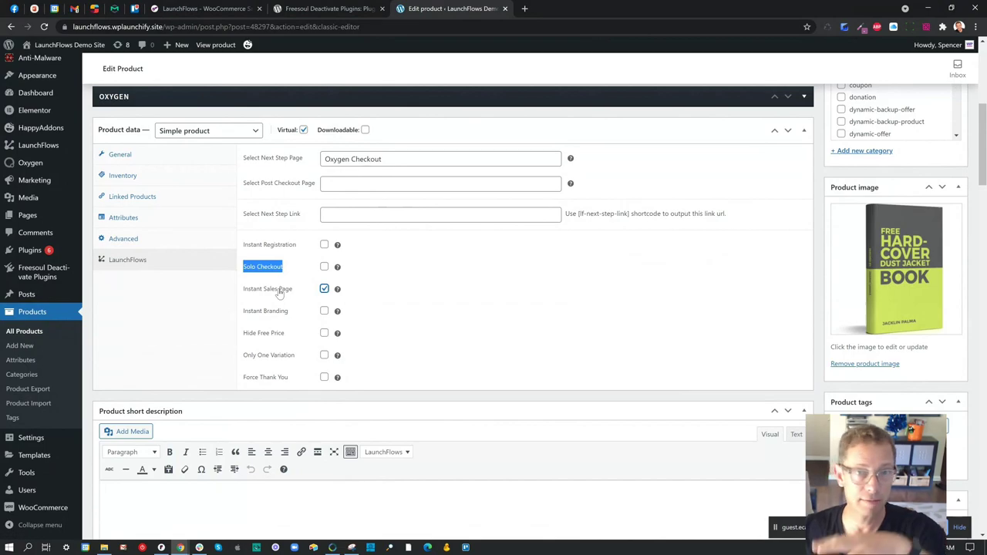
{"action": "left_click", "coordinate": [324, 289]}
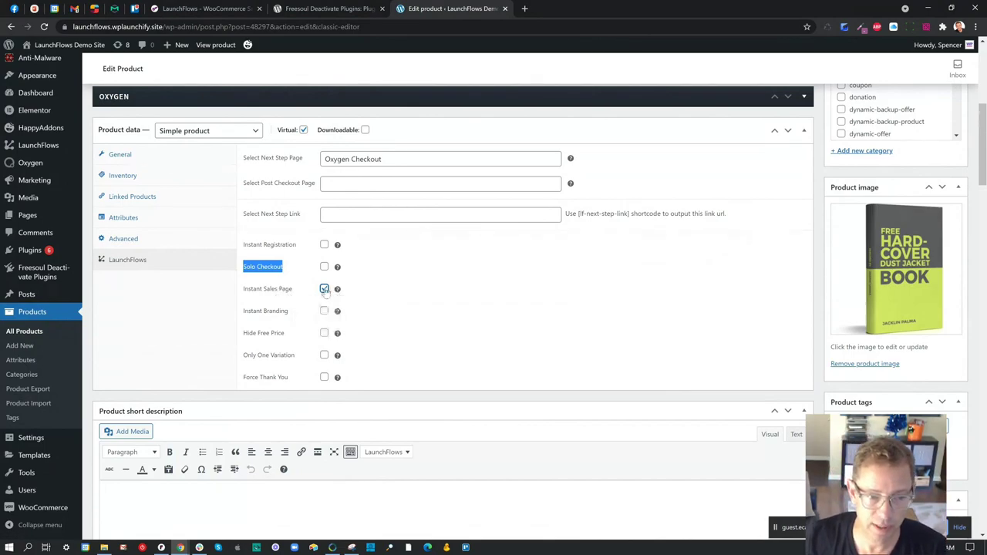
- Highlight the Instant Branding and Hide Free Price options, then open a blank browser tab
{"action": "left_click_drag", "start_coordinate": [290, 316], "coordinate": [250, 311]}
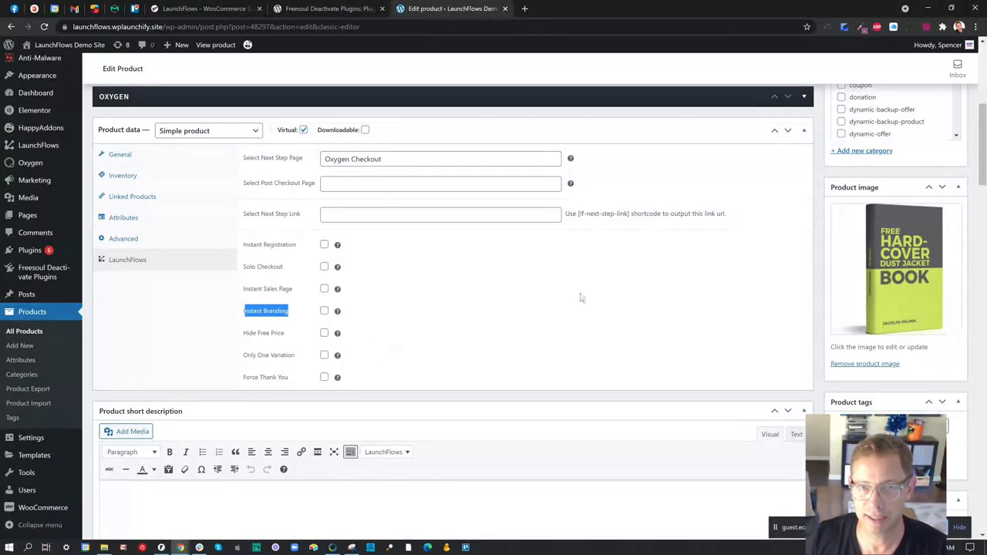
{"action": "left_click_drag", "start_coordinate": [285, 333], "coordinate": [244, 335]}
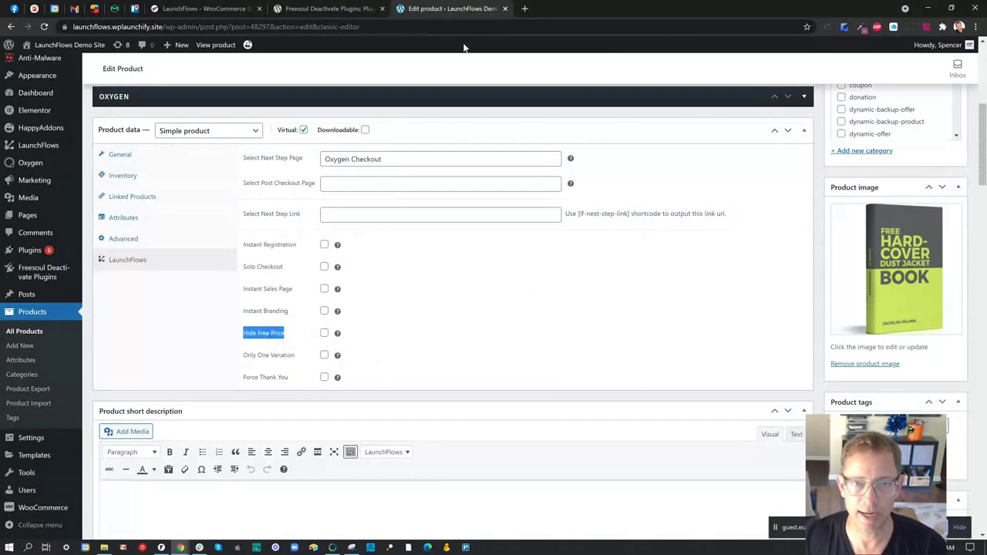
{"action": "left_click", "coordinate": [524, 8]}
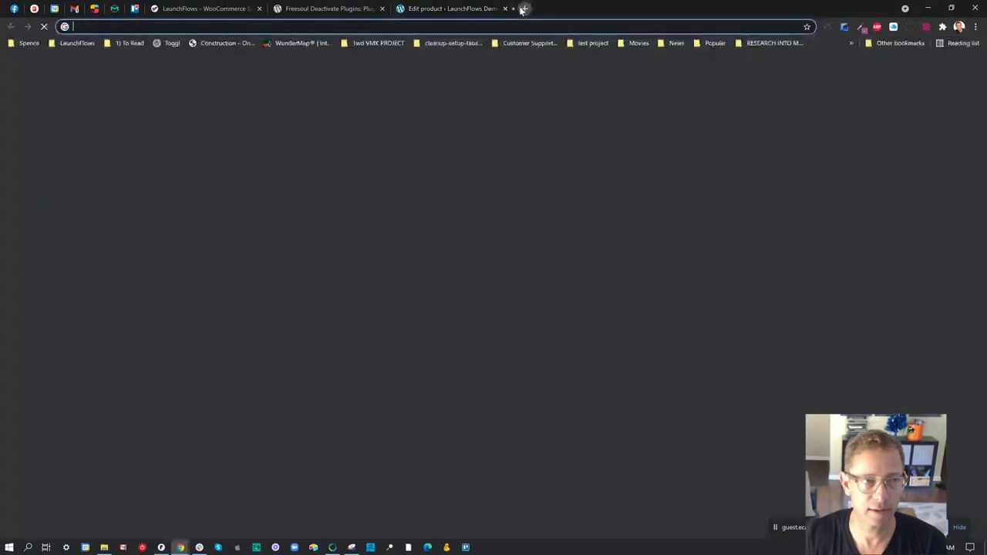
- On template.launchflowsdemo.com's Example Two checkout, add the 4 For $18 box and Berry Bonanza, then close it
{"action": "type", "text": "te"}
{"action": "key", "text": "Return"}
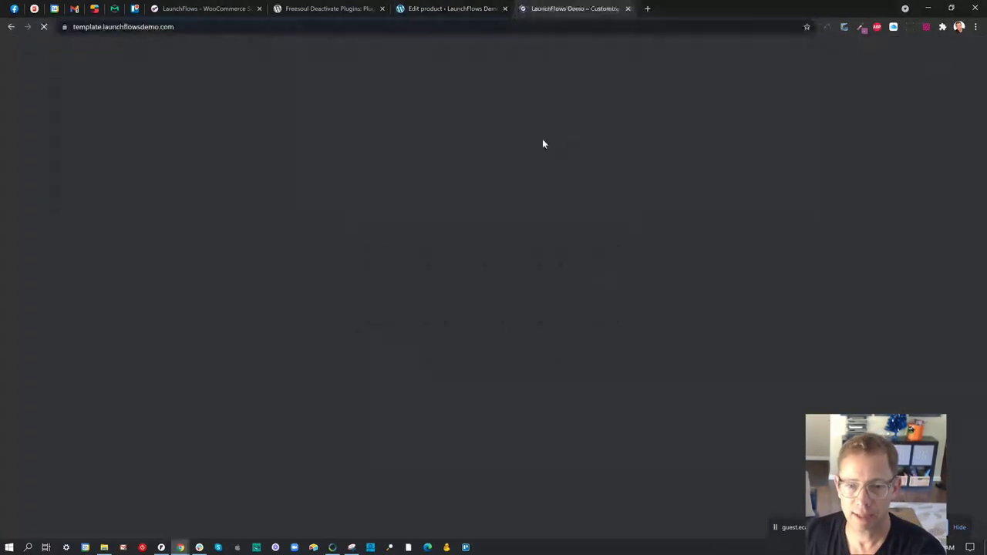
{"action": "left_click", "coordinate": [554, 71]}
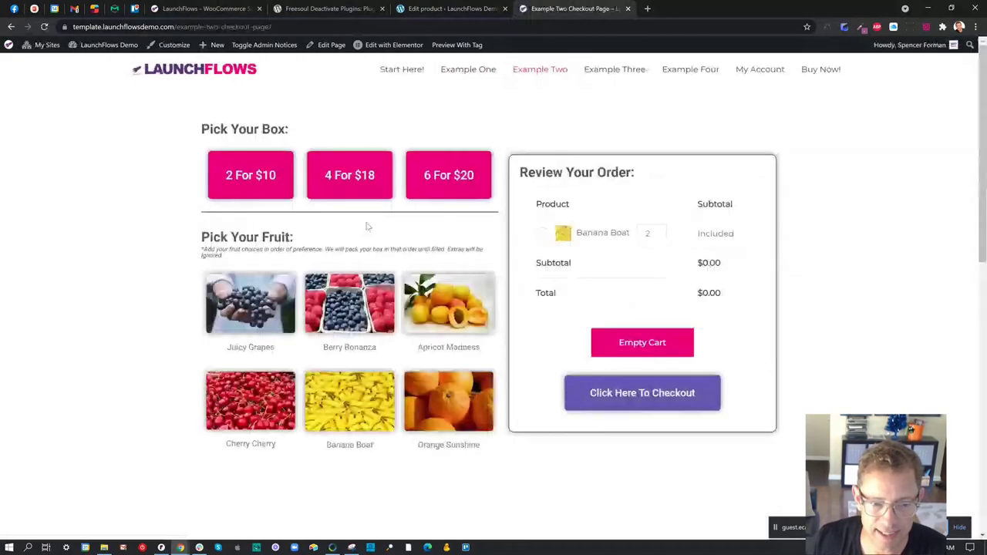
{"action": "left_click", "coordinate": [361, 197]}
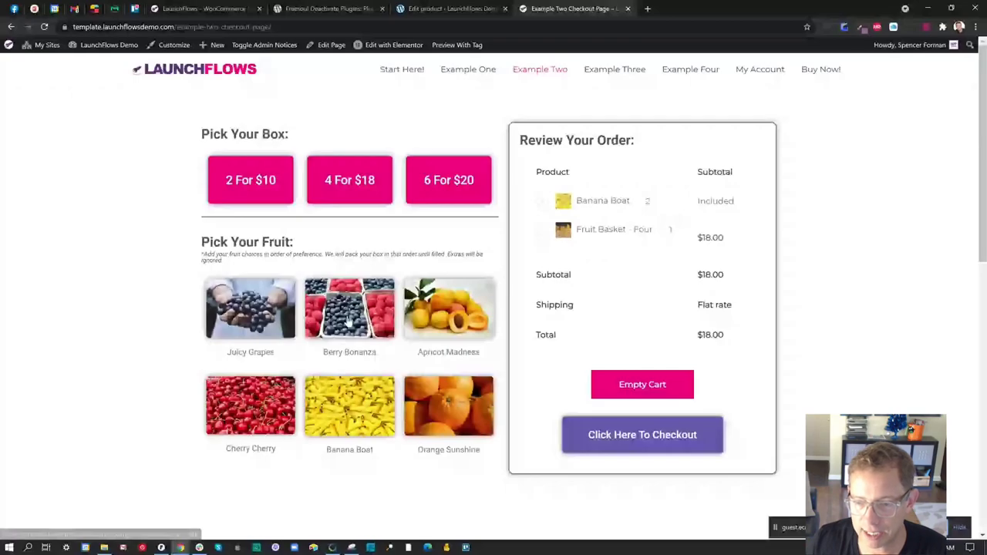
{"action": "left_click", "coordinate": [349, 322]}
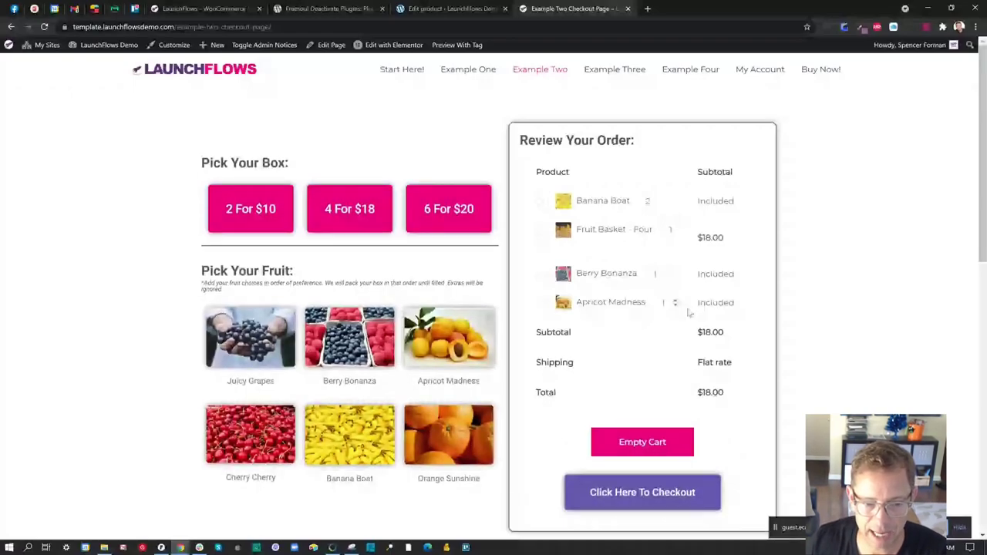
{"action": "double_click", "coordinate": [688, 312]}
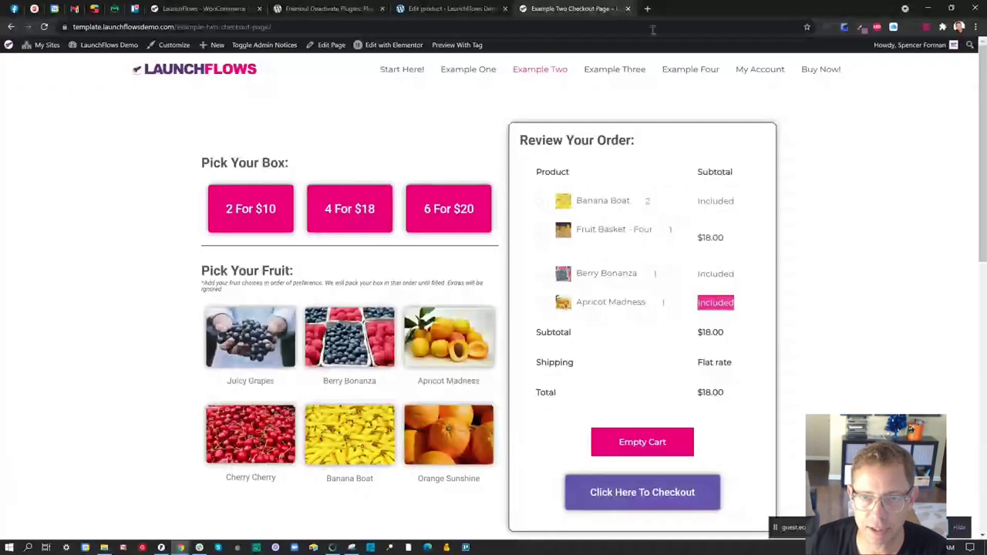
{"action": "left_click", "coordinate": [628, 9]}
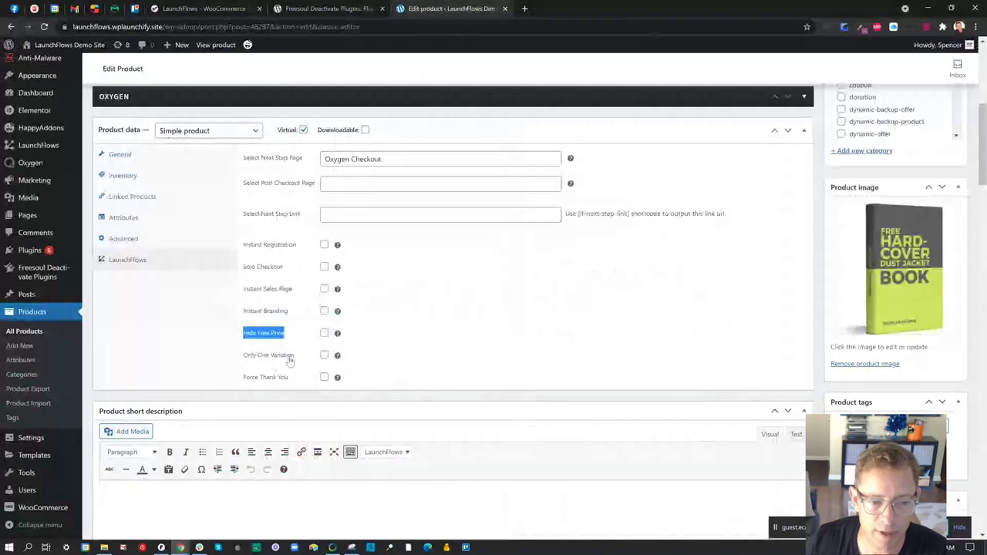
{"action": "mouse_move", "coordinate": [338, 359]}
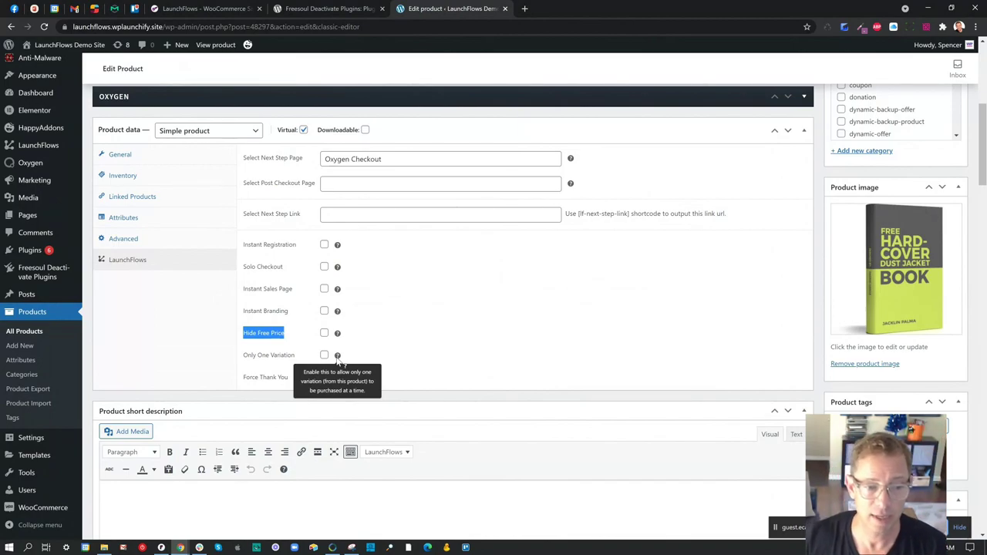
{"action": "left_click_drag", "start_coordinate": [296, 356], "coordinate": [243, 359]}
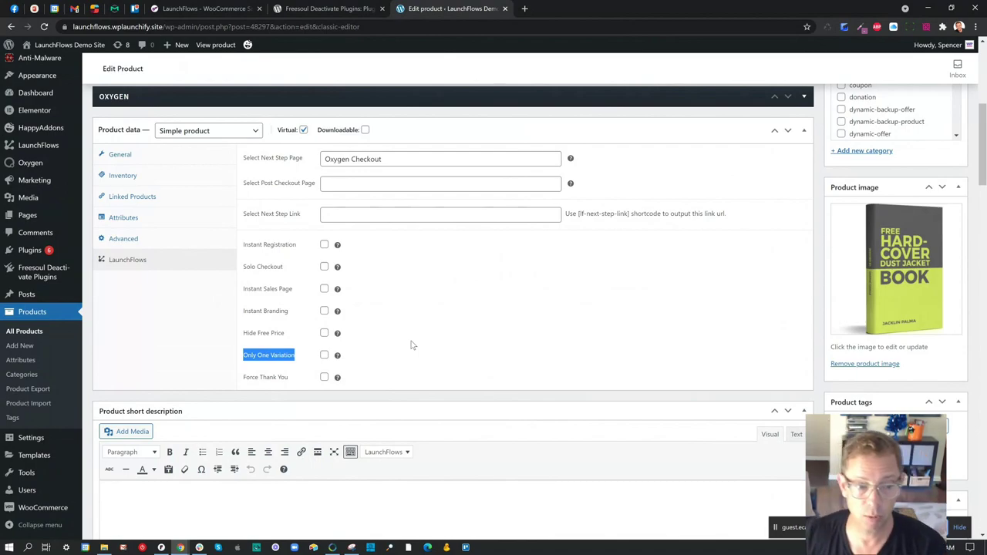
{"action": "left_click_drag", "start_coordinate": [291, 379], "coordinate": [245, 380]}
{"action": "mouse_move", "coordinate": [337, 378]}
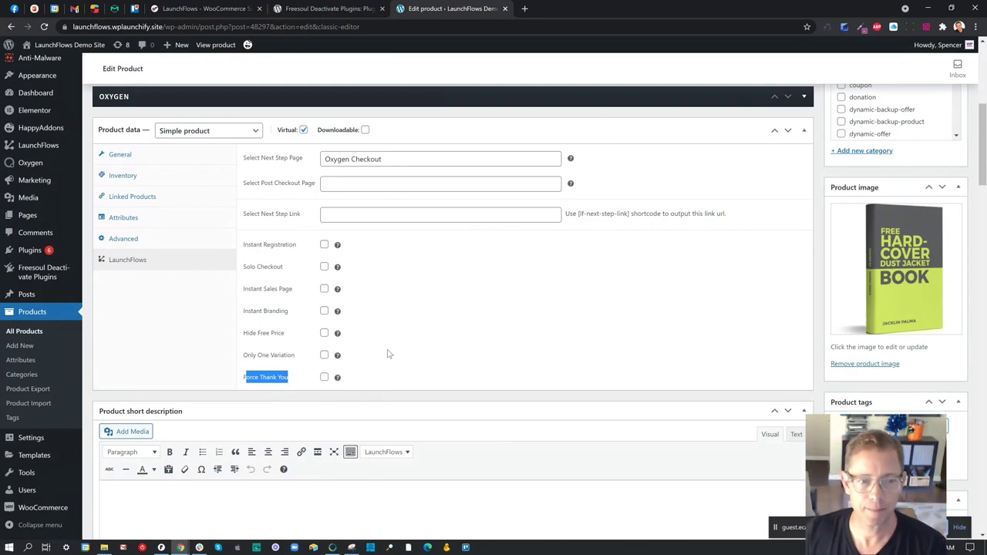
{"action": "scroll", "coordinate": [386, 352], "scroll_direction": "up", "scroll_amount": 2}
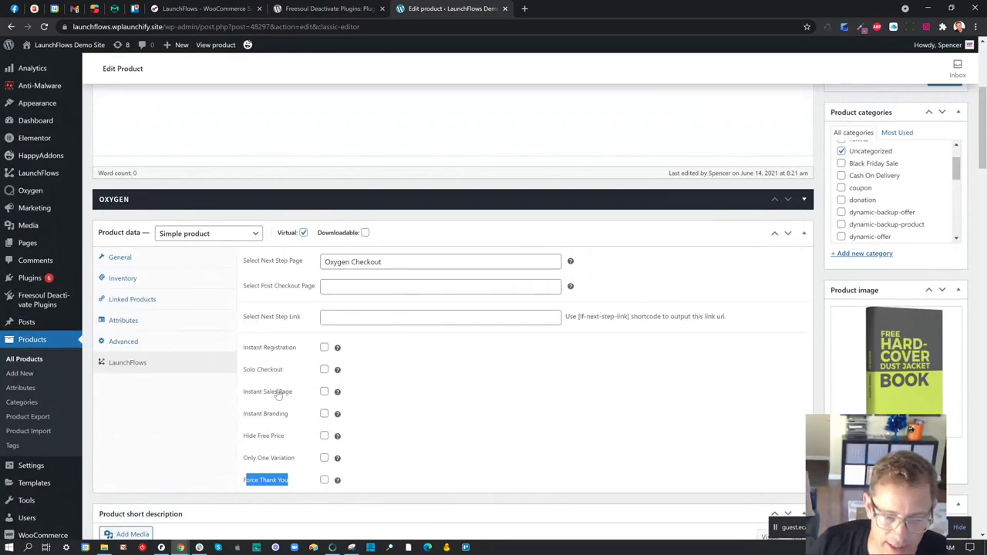
{"action": "scroll", "coordinate": [442, 379], "scroll_direction": "up", "scroll_amount": 2}
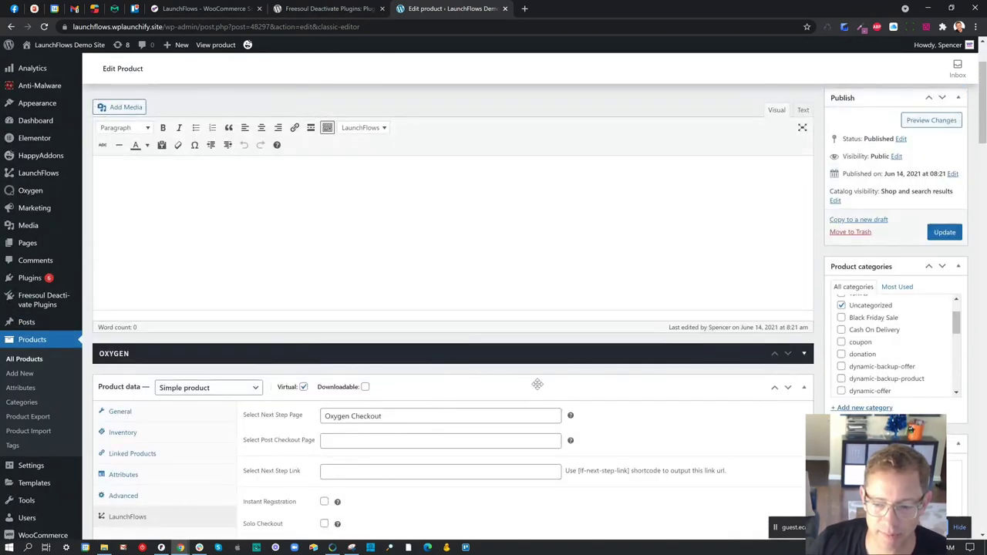
{"action": "scroll", "coordinate": [538, 384], "scroll_direction": "up", "scroll_amount": 2}
{"action": "scroll", "coordinate": [540, 386], "scroll_direction": "down", "scroll_amount": 4}
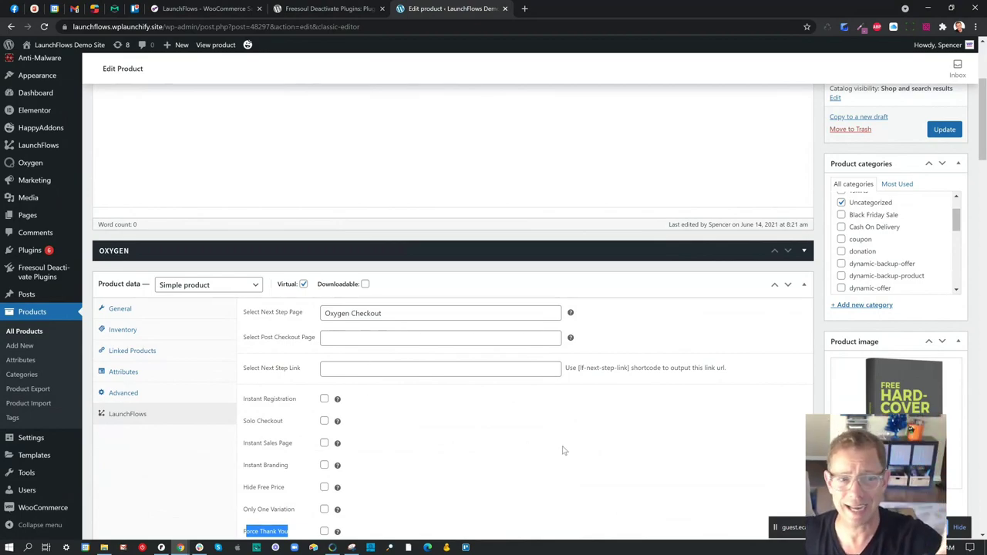
{"action": "scroll", "coordinate": [577, 447], "scroll_direction": "up", "scroll_amount": 3}
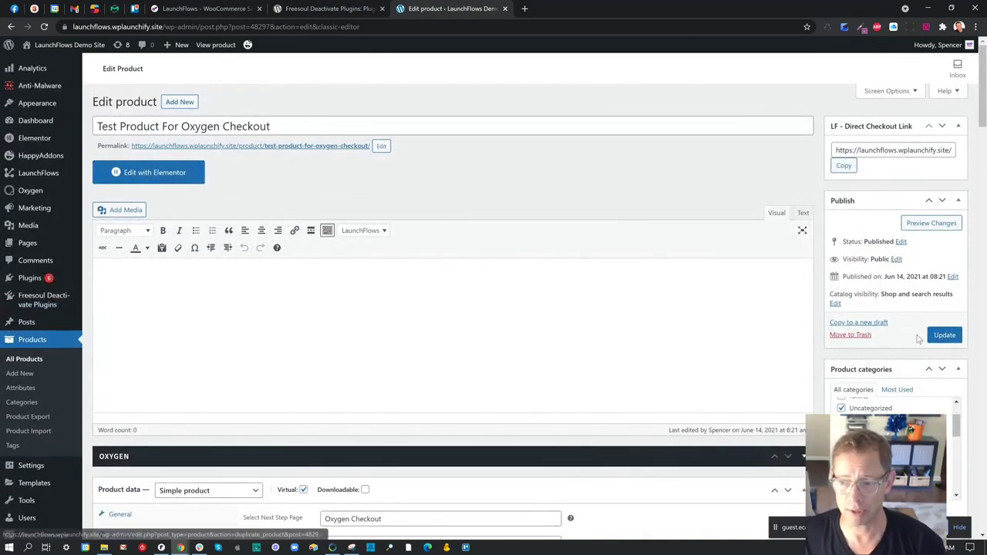
- Update the test product and copy its direct checkout link
{"action": "left_click", "coordinate": [934, 332]}
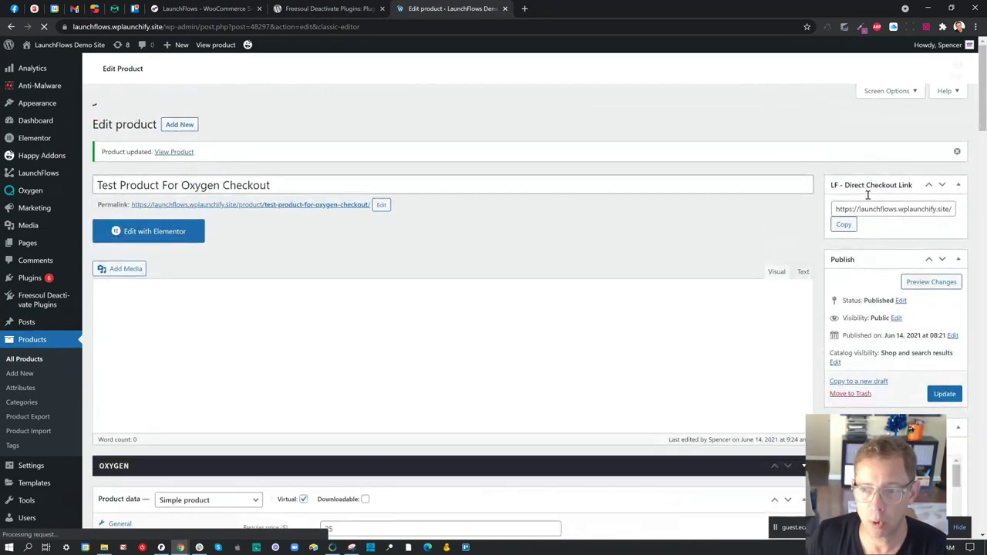
{"action": "left_click", "coordinate": [852, 183]}
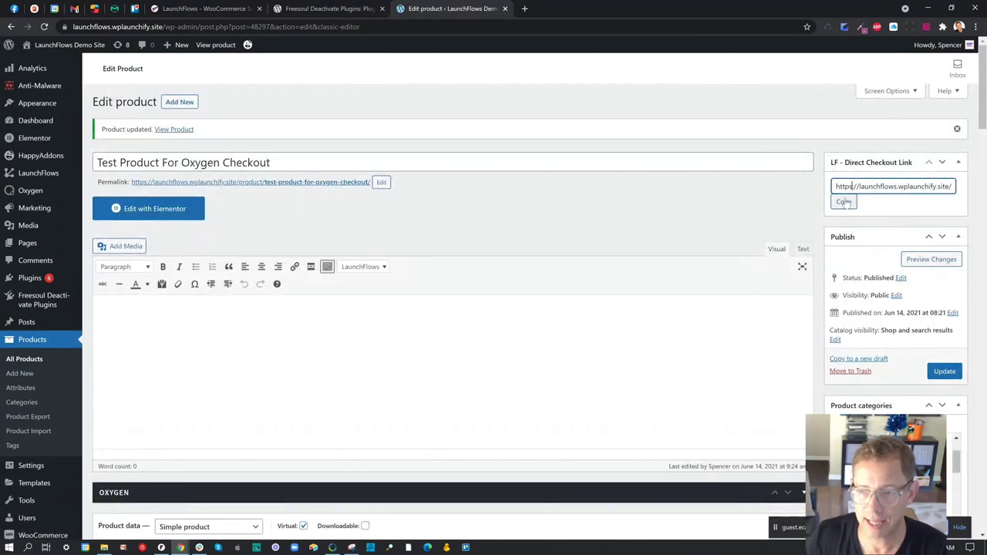
{"action": "left_click", "coordinate": [844, 203]}
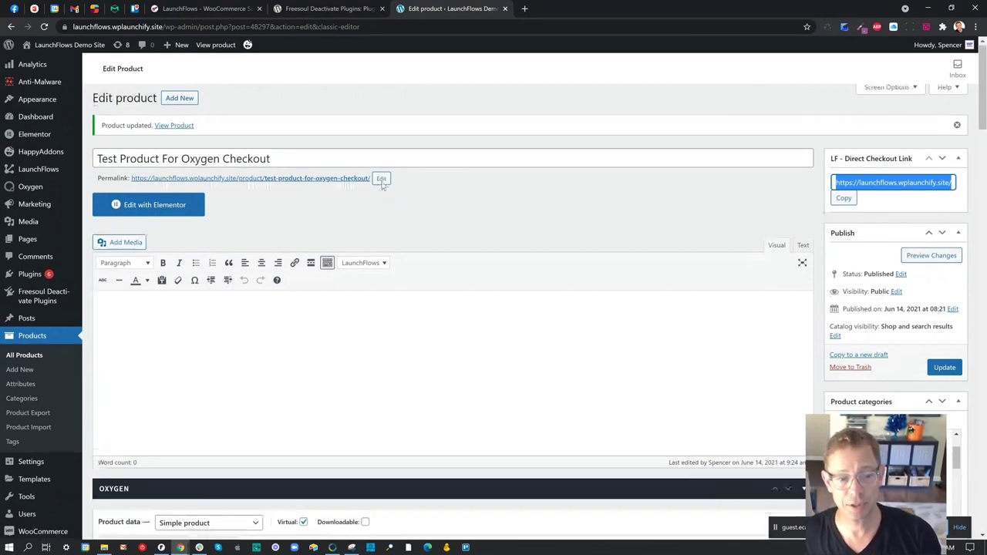
- Confirm the LaunchFlows next step page is Oxygen Checkout, then open a new browser tab
{"action": "scroll", "coordinate": [382, 182], "scroll_direction": "down", "scroll_amount": 1}
{"action": "scroll", "coordinate": [381, 182], "scroll_direction": "down", "scroll_amount": 3}
{"action": "left_click", "coordinate": [127, 347]}
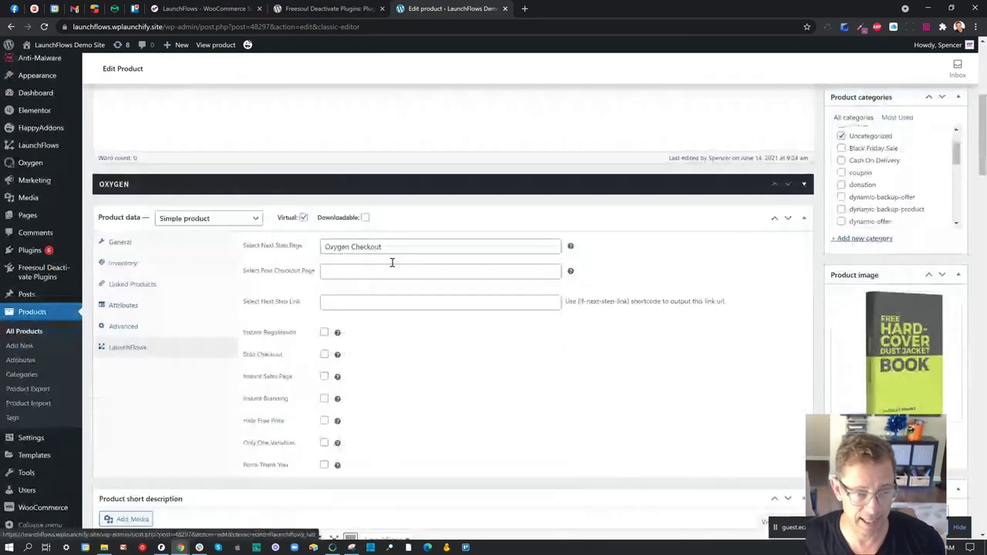
{"action": "left_click_drag", "start_coordinate": [303, 246], "coordinate": [266, 246]}
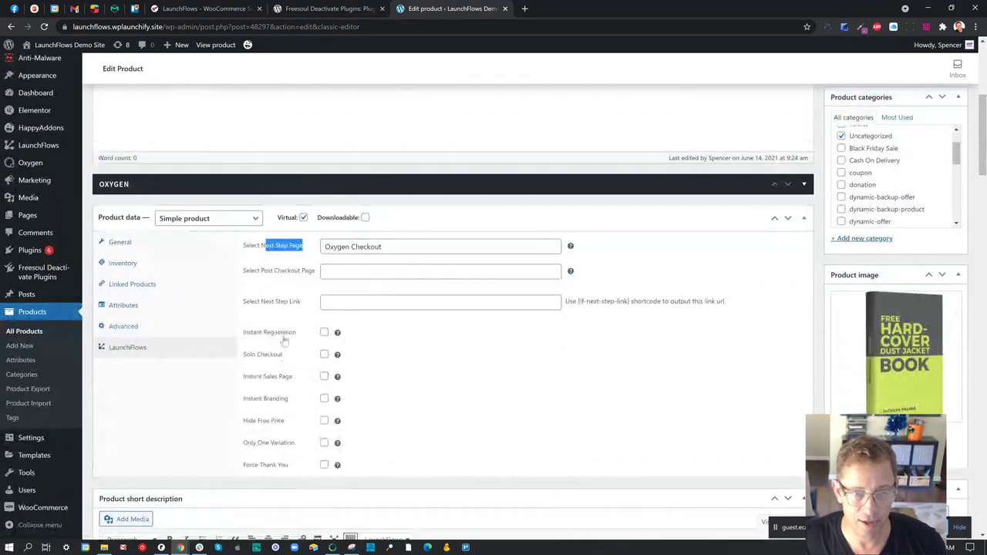
{"action": "left_click", "coordinate": [525, 9]}
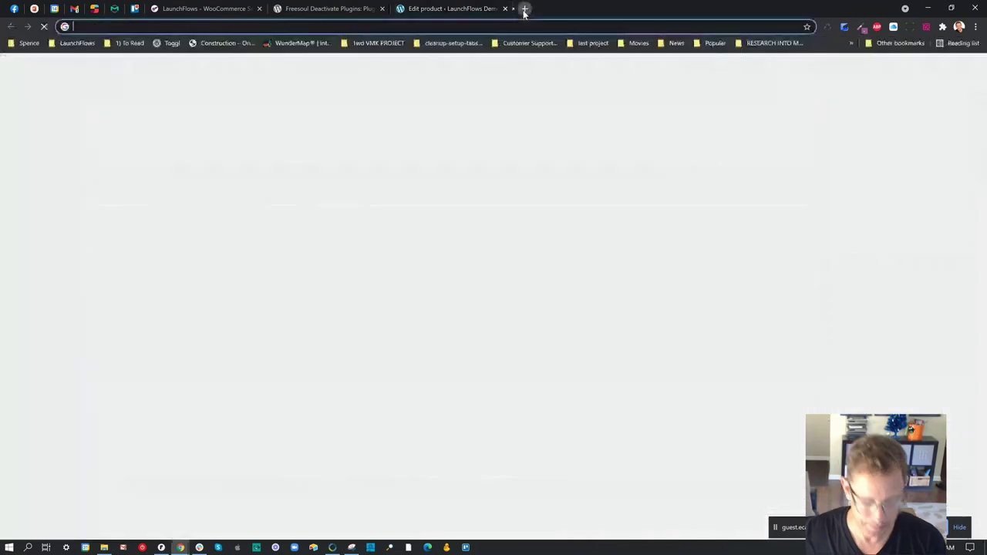
- Load the pasted /oxygen-checkout/ address and toggle the bump product on and off
{"action": "key", "text": "ctrl+v"}
{"action": "key", "text": "Return"}
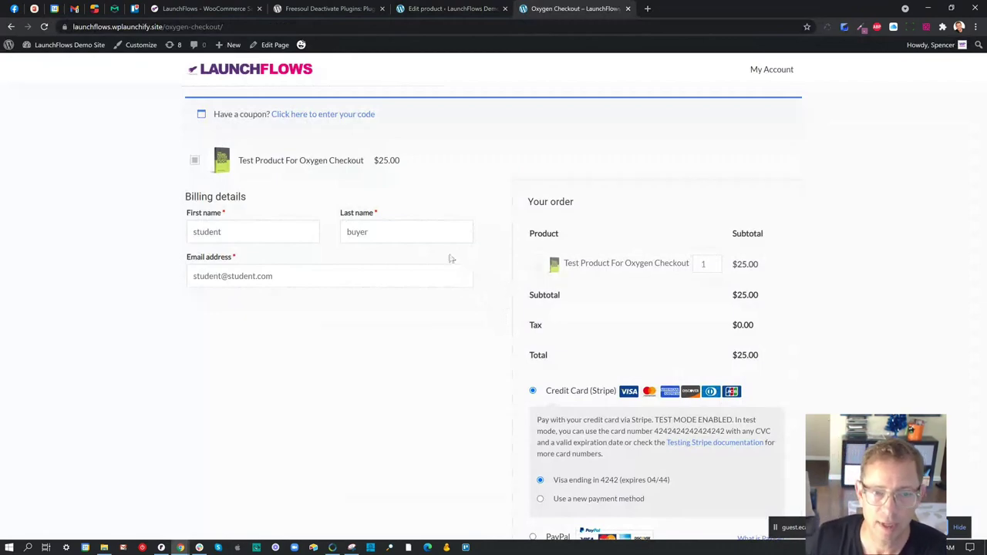
{"action": "left_click_drag", "start_coordinate": [364, 160], "coordinate": [240, 161]}
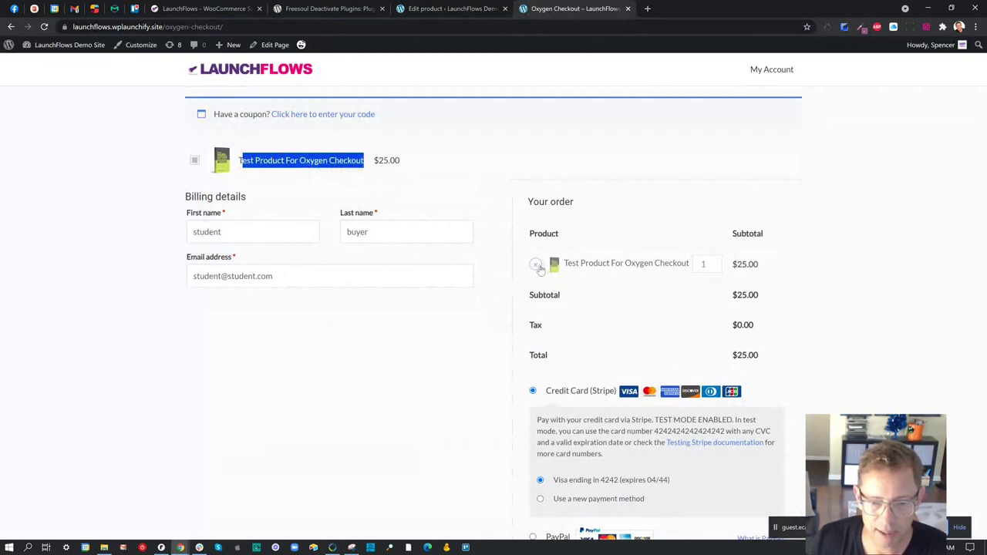
{"action": "left_click", "coordinate": [405, 162]}
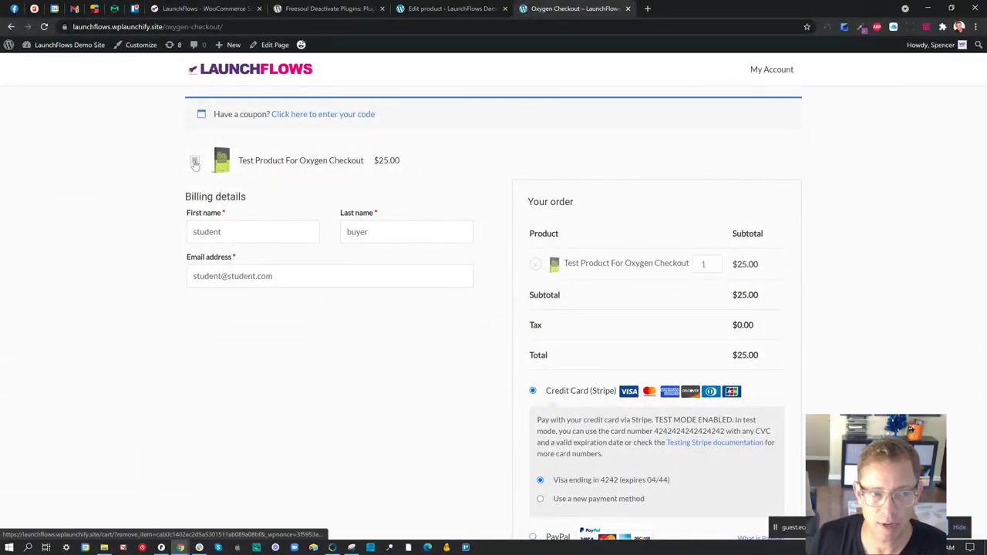
{"action": "left_click", "coordinate": [195, 164]}
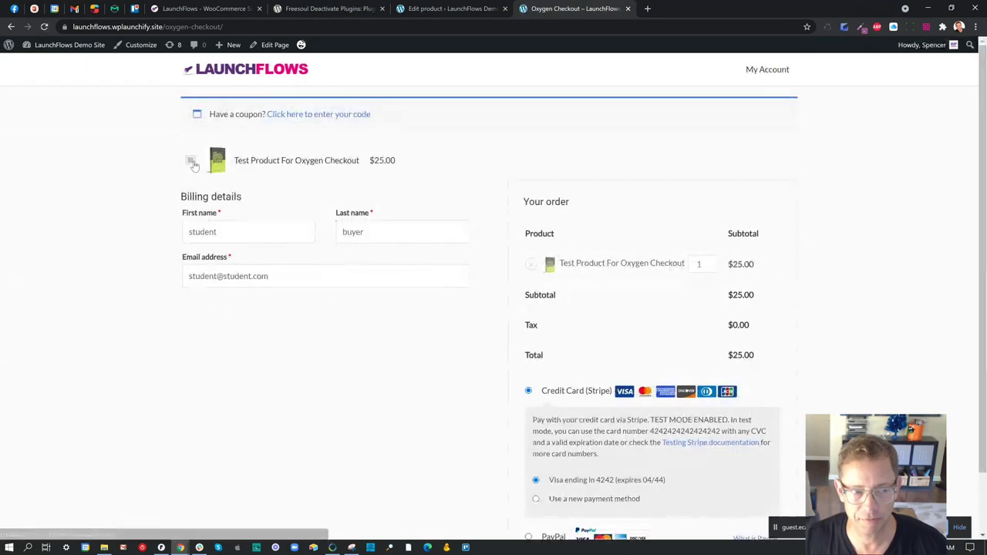
{"action": "left_click", "coordinate": [192, 163]}
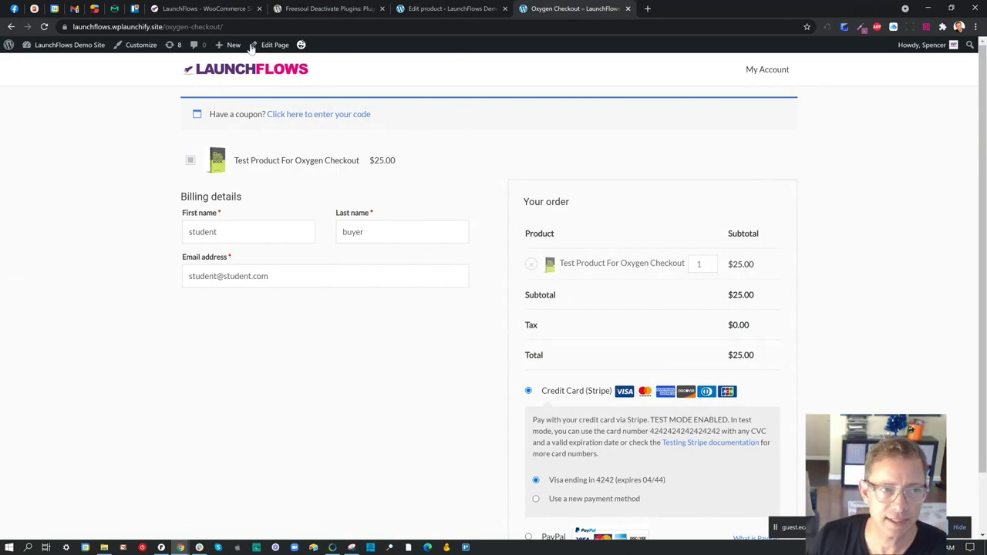
- Compare with the LaunchFlows site, then highlight the bump offer's name and $25.00 price
{"action": "left_click", "coordinate": [235, 9]}
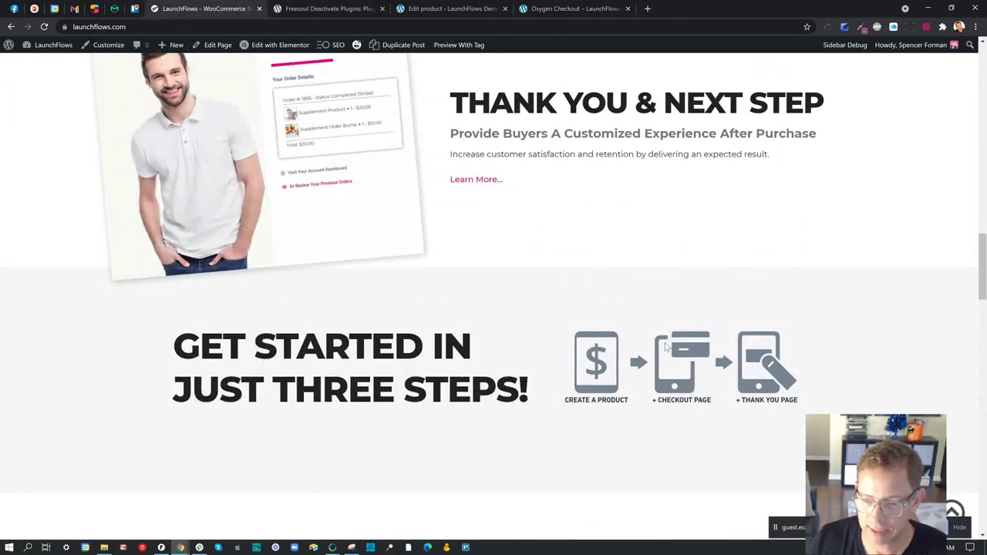
{"action": "left_click", "coordinate": [559, 9]}
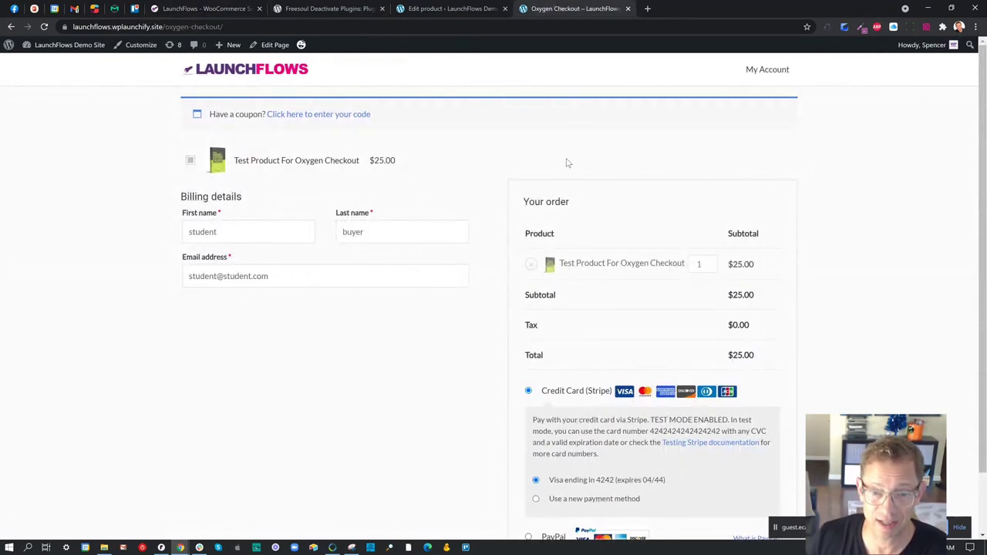
{"action": "left_click_drag", "start_coordinate": [444, 166], "coordinate": [256, 161]}
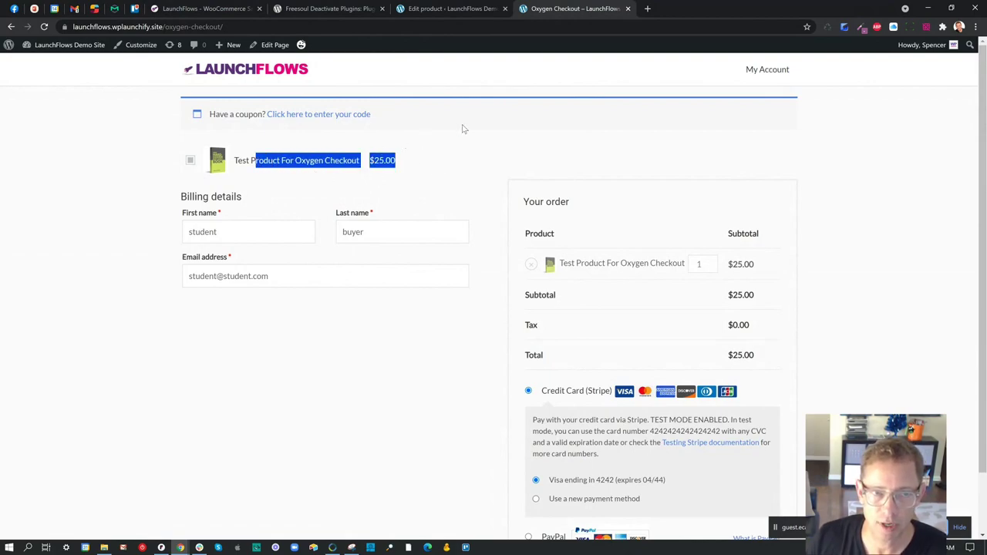
{"action": "left_click", "coordinate": [444, 152]}
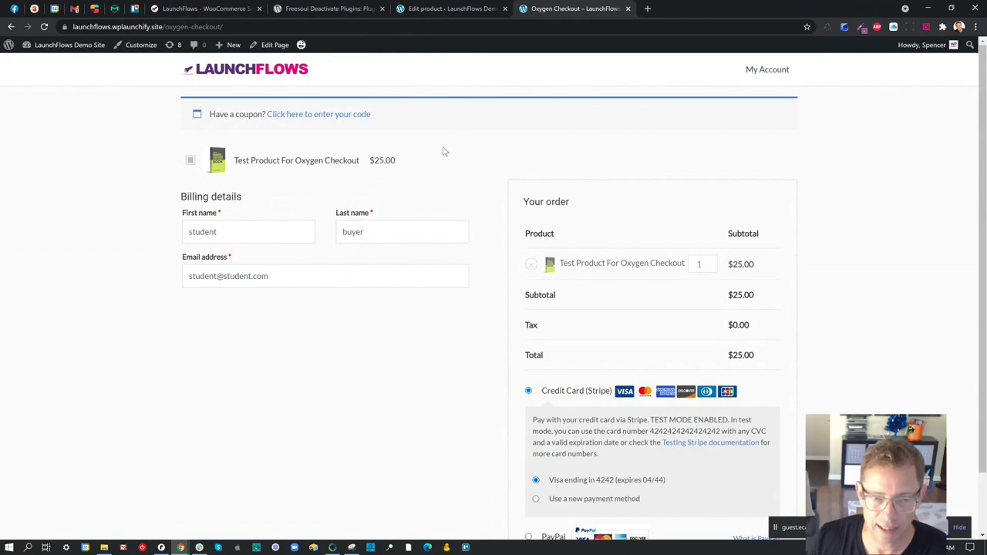
- Edit the Oxygen Checkout page and keep LaunchFlows Full Width as its page template
{"action": "left_click", "coordinate": [268, 45]}
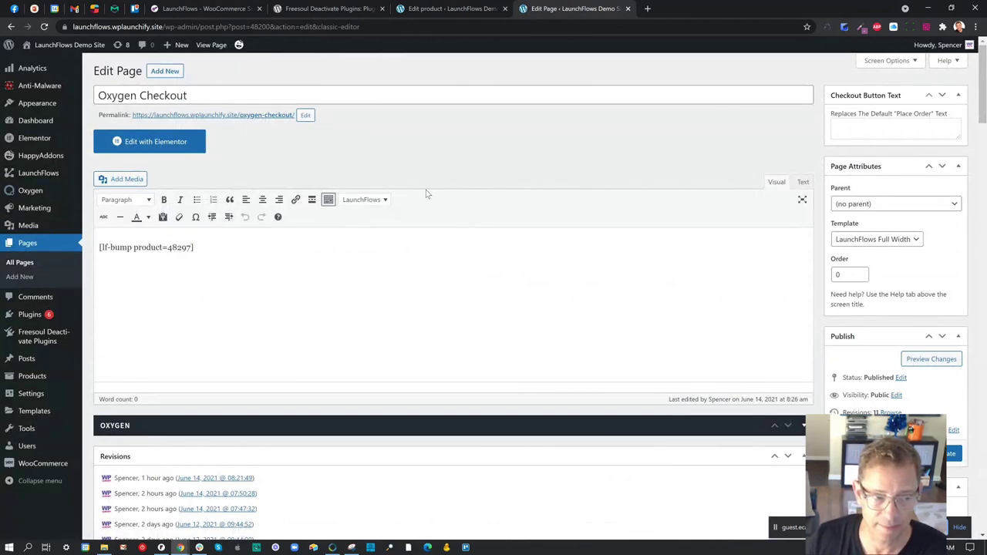
{"action": "left_click", "coordinate": [835, 168]}
{"action": "left_click", "coordinate": [834, 168]}
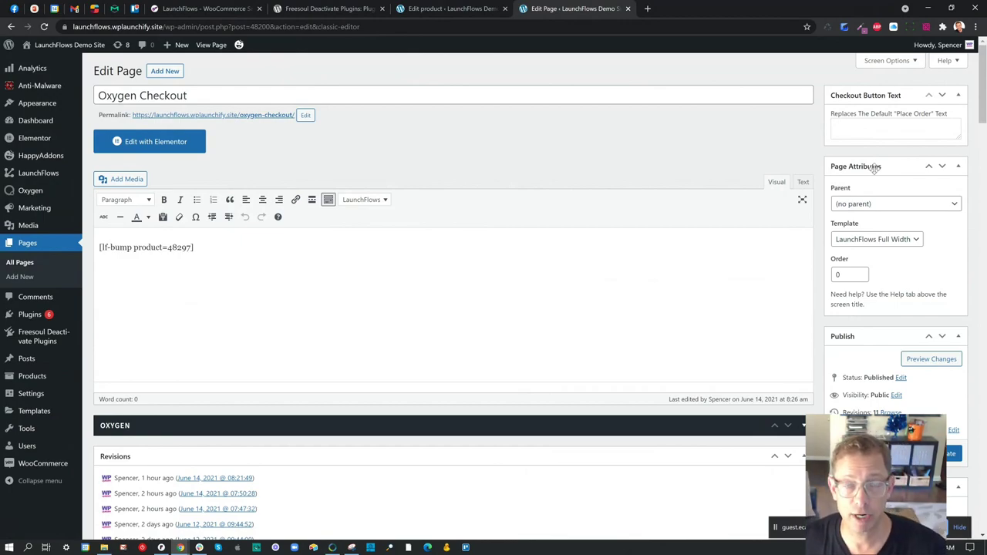
{"action": "left_click", "coordinate": [861, 241]}
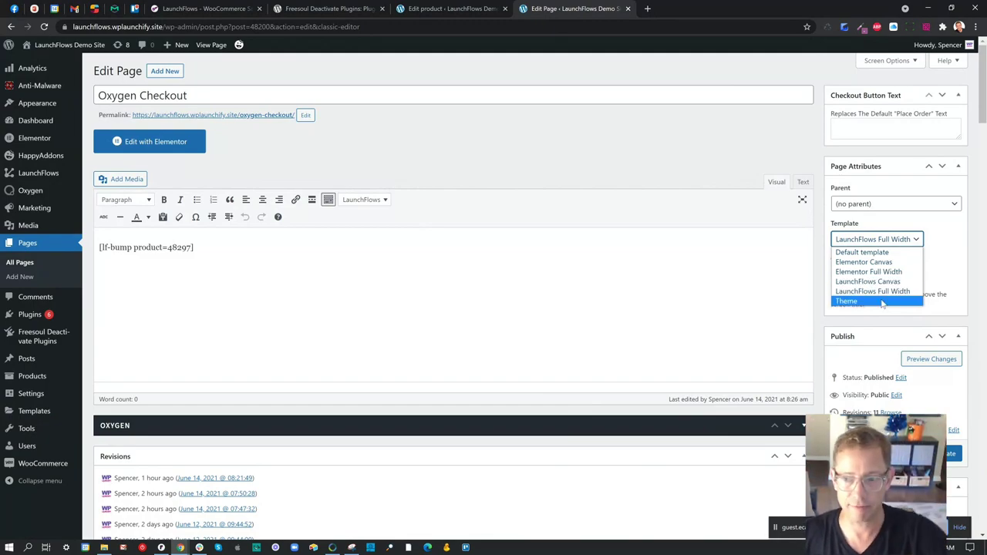
{"action": "left_click", "coordinate": [880, 292]}
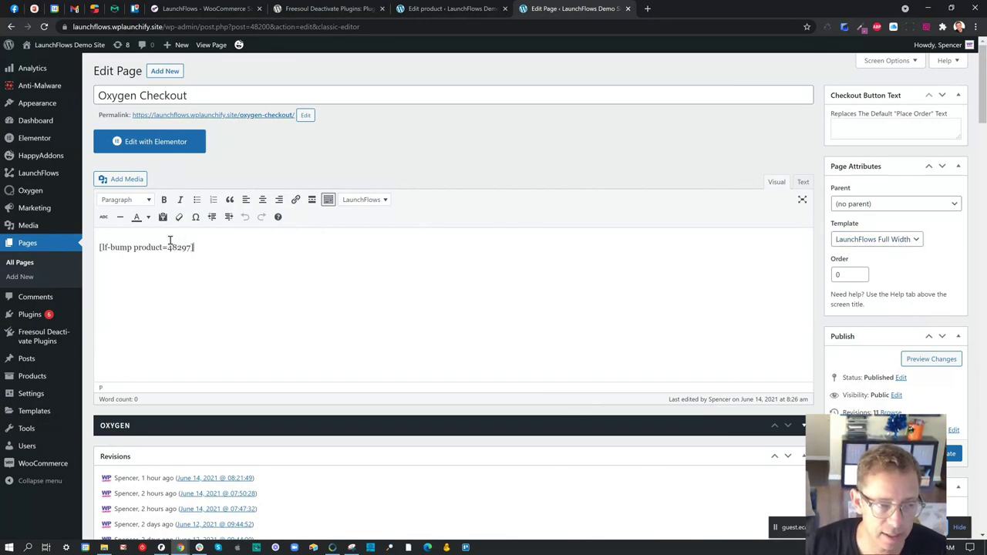
- Delete the [lf-bump product=48297] shortcode and update the page
{"action": "left_click_drag", "start_coordinate": [195, 247], "coordinate": [99, 238]}
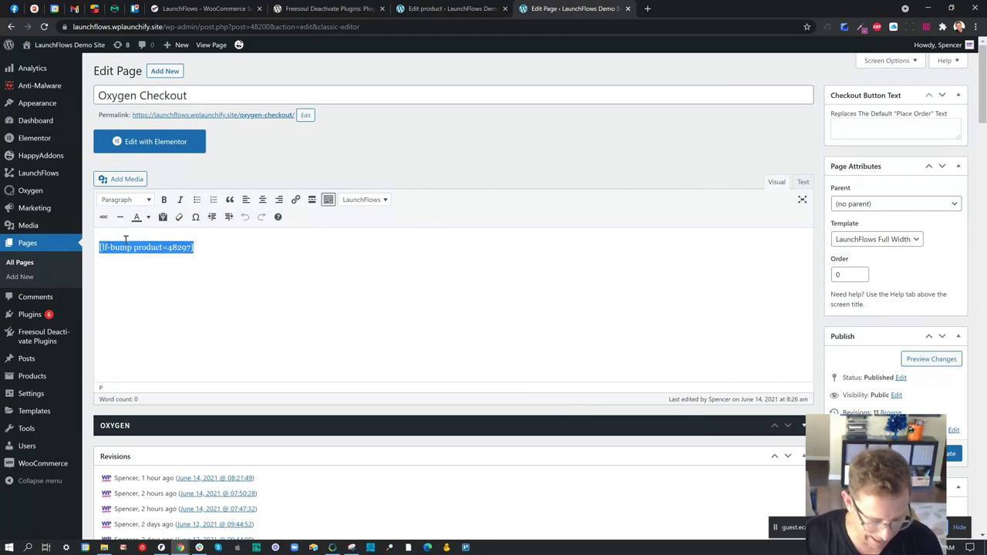
{"action": "key", "text": "BackSpace"}
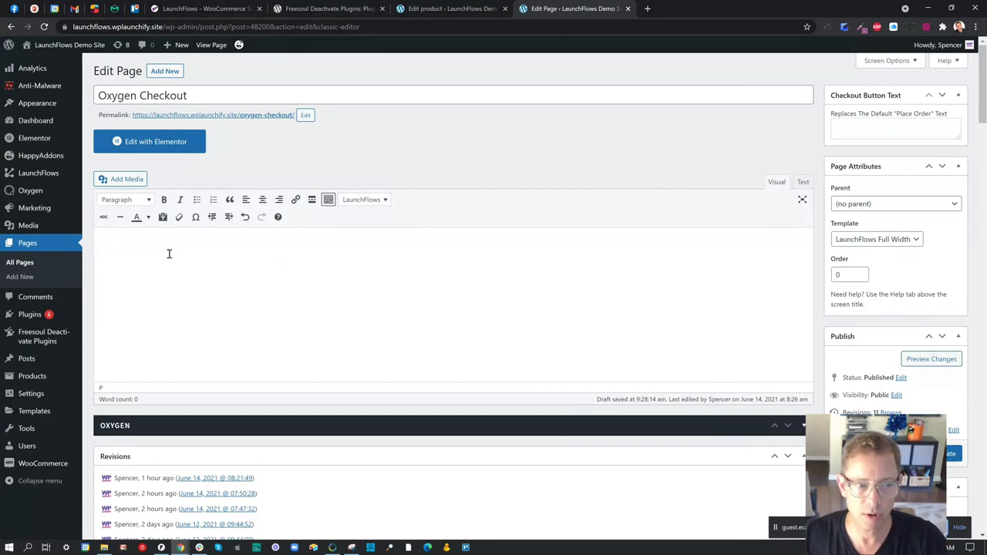
{"action": "left_click", "coordinate": [931, 359]}
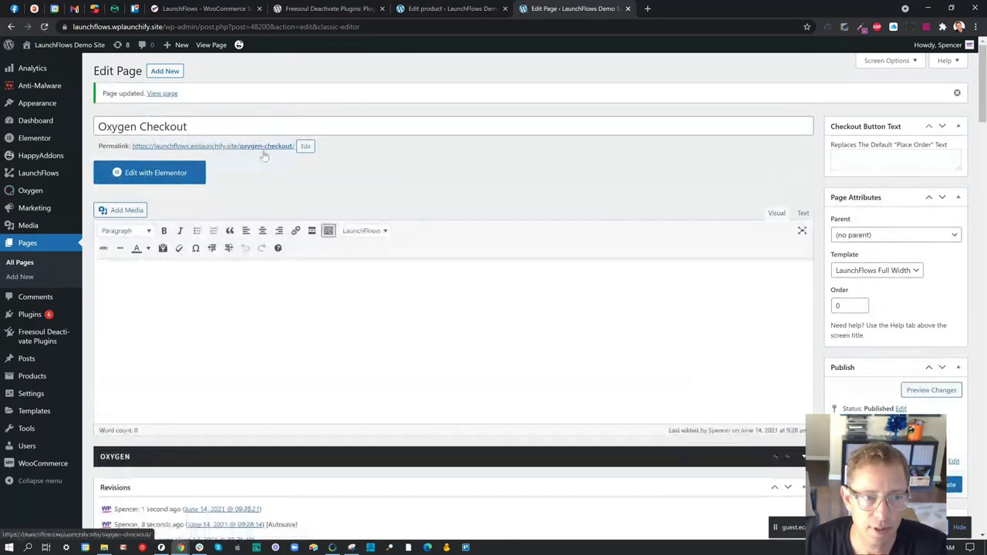
- Check the live checkout in a new tab shows no bump offer, then return to the editor
{"action": "left_click_drag", "start_coordinate": [264, 146], "coordinate": [267, 148]}
{"action": "left_click", "coordinate": [312, 153]}
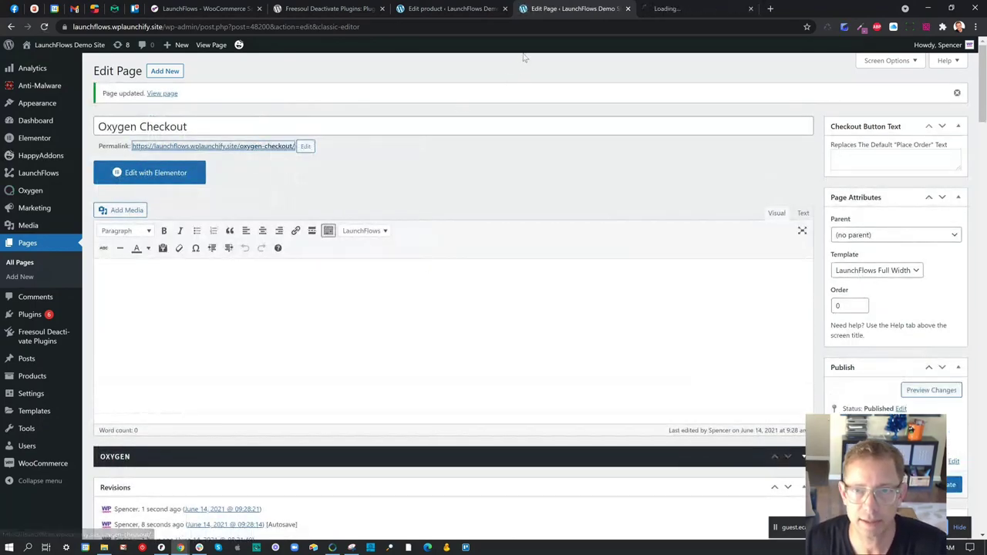
{"action": "left_click", "coordinate": [679, 8]}
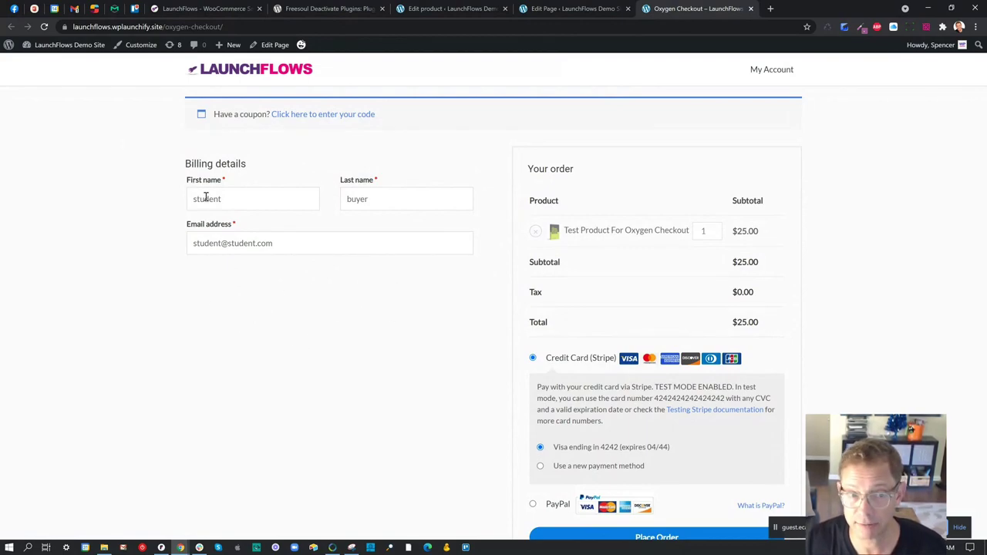
{"action": "left_click", "coordinate": [540, 10]}
{"action": "left_click", "coordinate": [364, 231]}
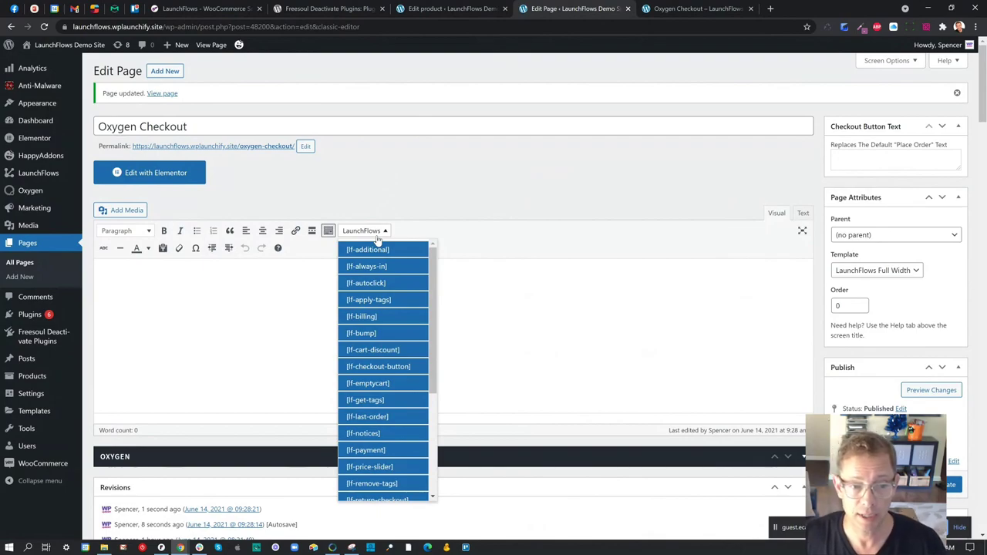
- Insert an lf-bump shortcode from the LaunchFlows list with placeholder product number 12344
{"action": "left_click", "coordinate": [372, 333]}
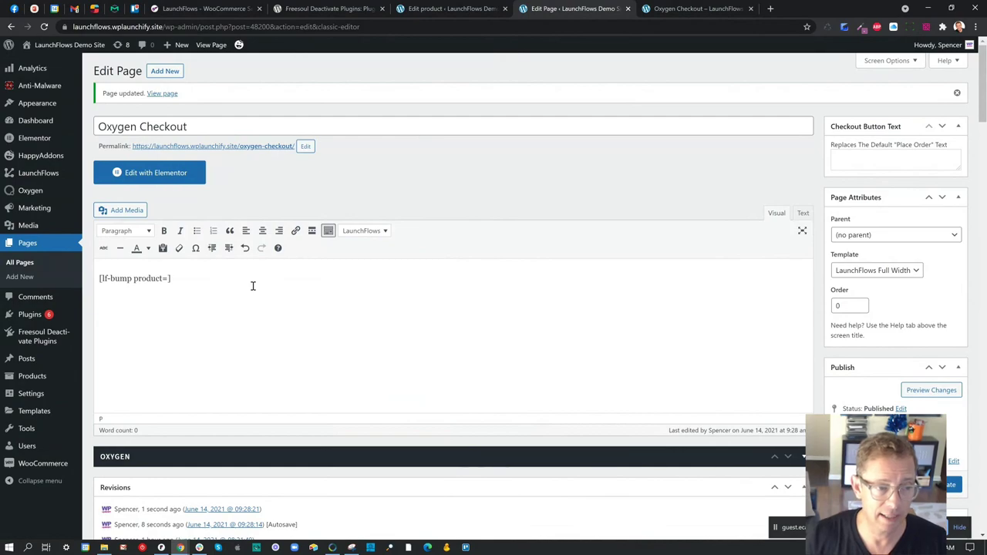
{"action": "type", "text": "12344"}
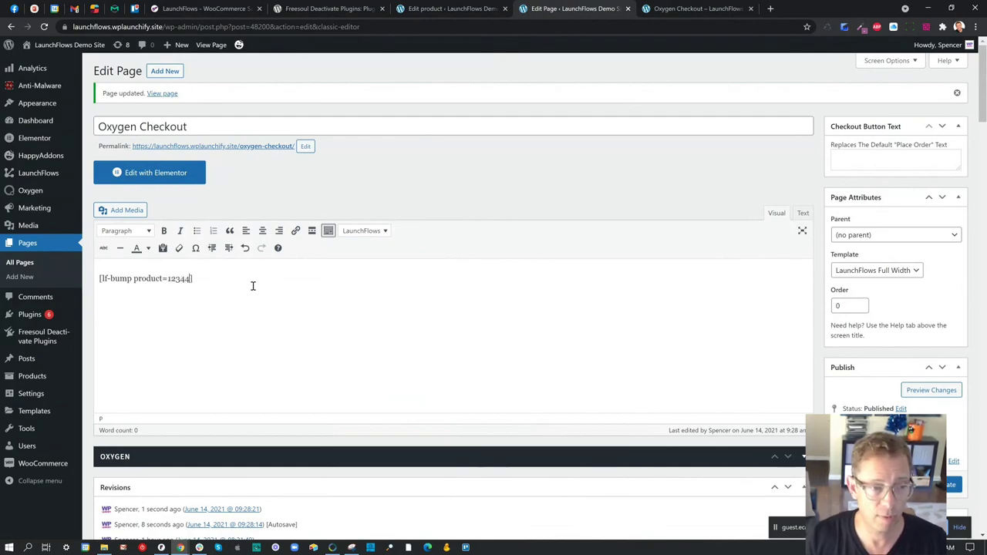
{"action": "key", "text": "ctrl+a"}
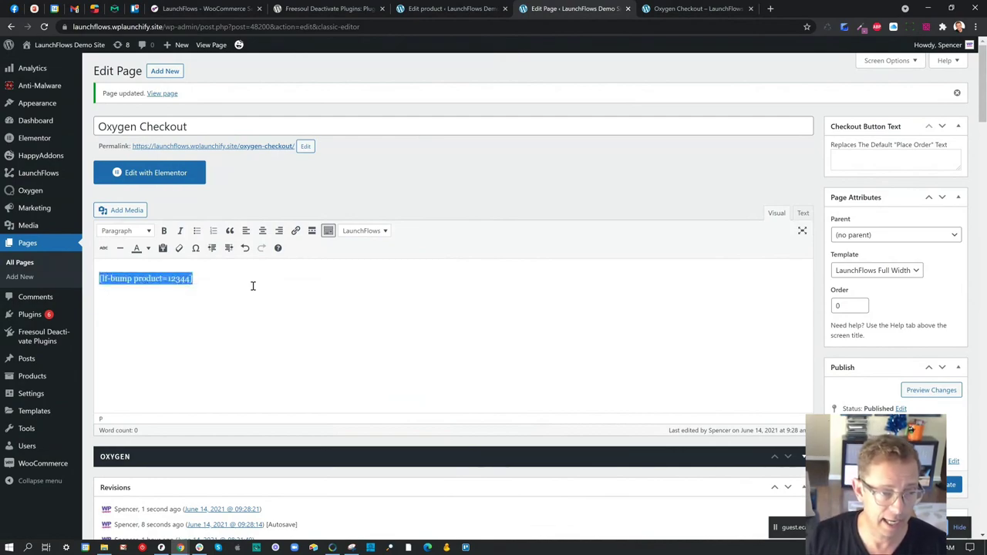
{"action": "left_click", "coordinate": [252, 287]}
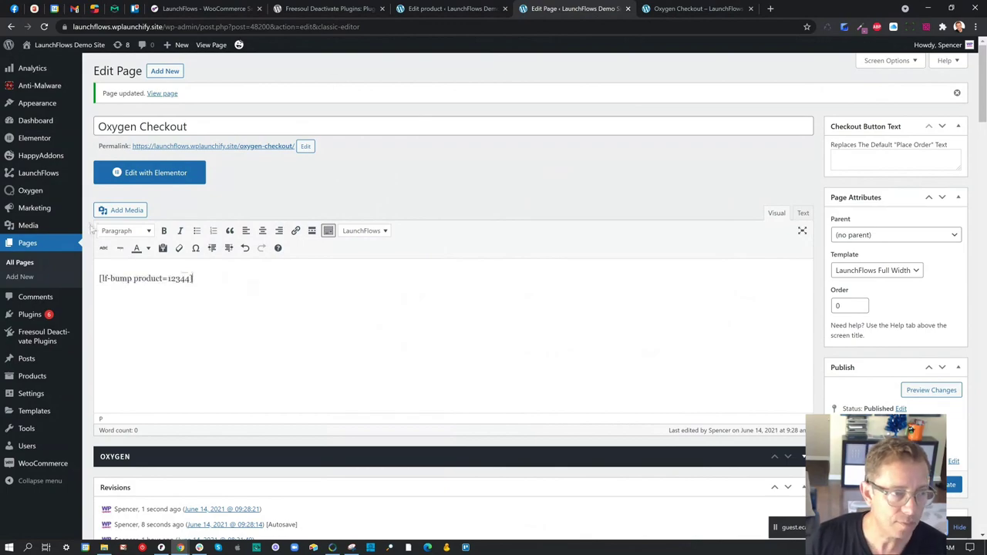
- Replace the placeholder with the test product's ID 48297, taken from its editor address
{"action": "left_click", "coordinate": [448, 8]}
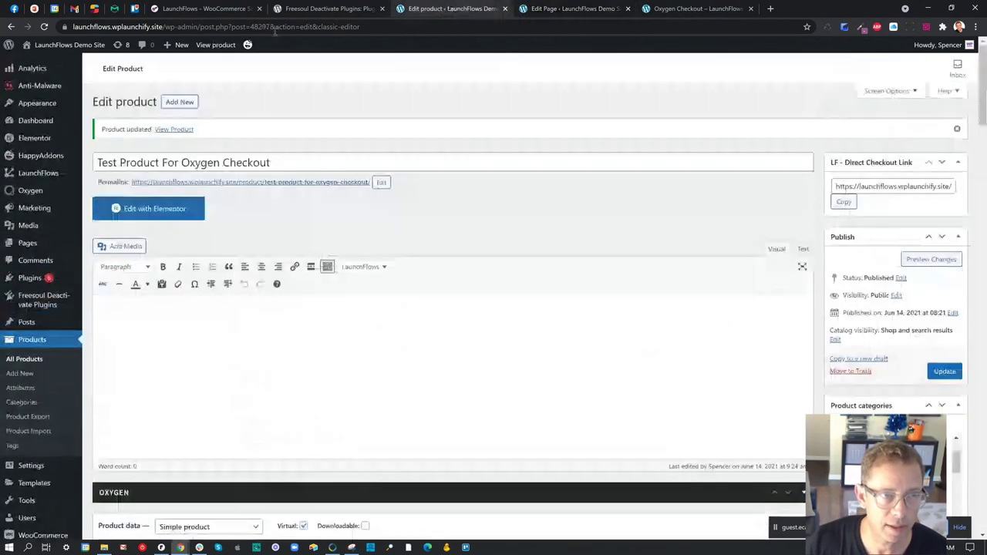
{"action": "left_click_drag", "start_coordinate": [249, 27], "coordinate": [269, 27]}
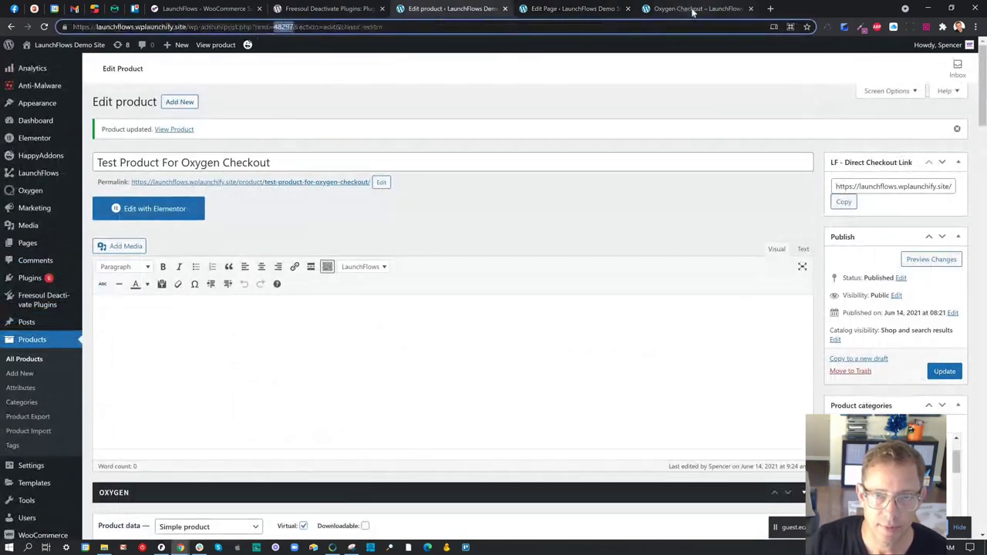
{"action": "left_click", "coordinate": [575, 8]}
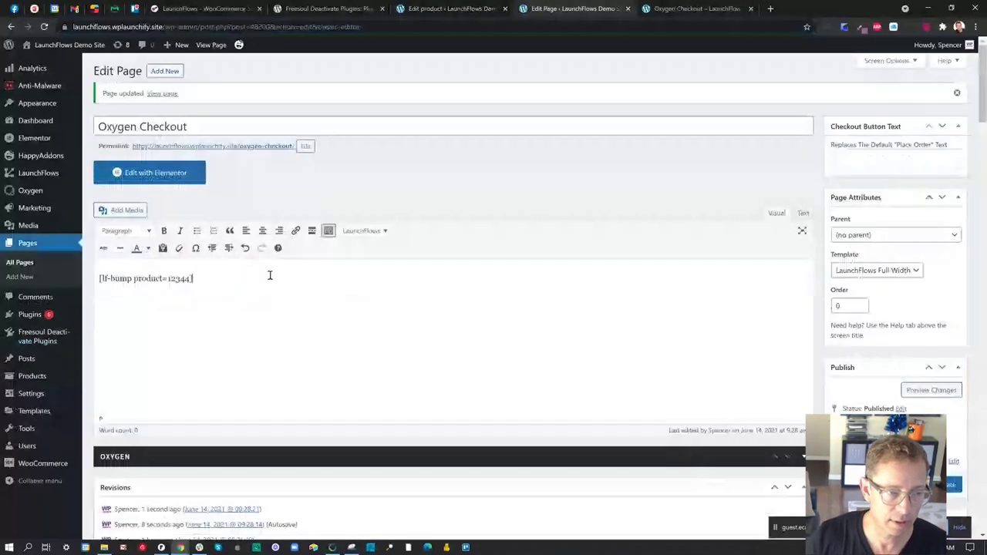
{"action": "key", "text": "Left"}
{"action": "key", "text": "ctrl+shift+Left"}
{"action": "type", "text": "48297"}
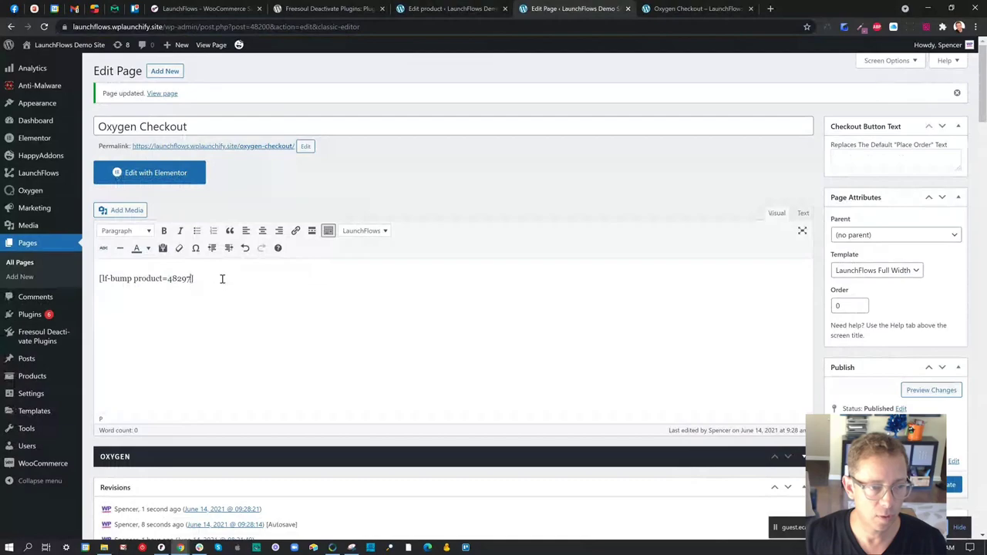
- Update the page with [lf-bump product=48297] and switch to the live checkout
{"action": "left_click_drag", "start_coordinate": [223, 278], "coordinate": [99, 270]}
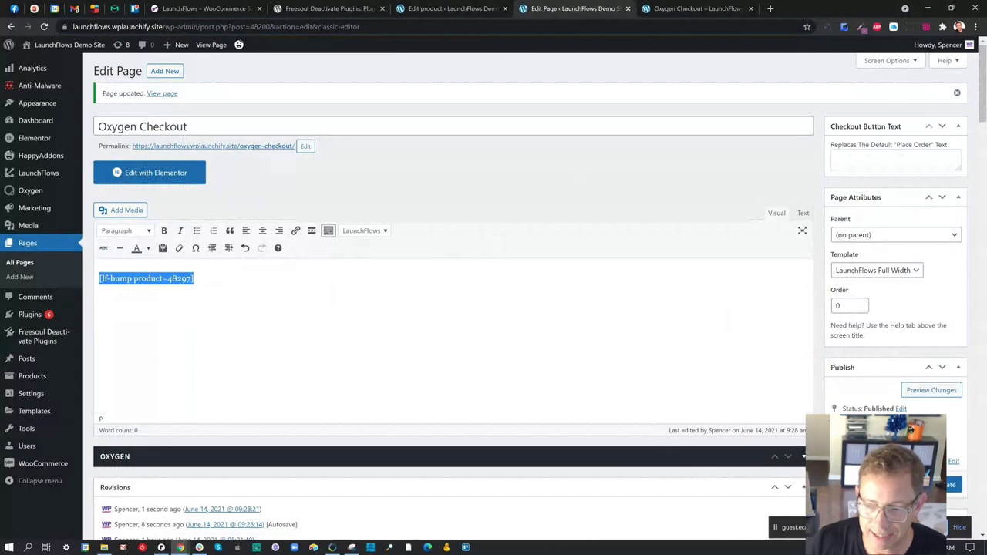
{"action": "left_click", "coordinate": [950, 485]}
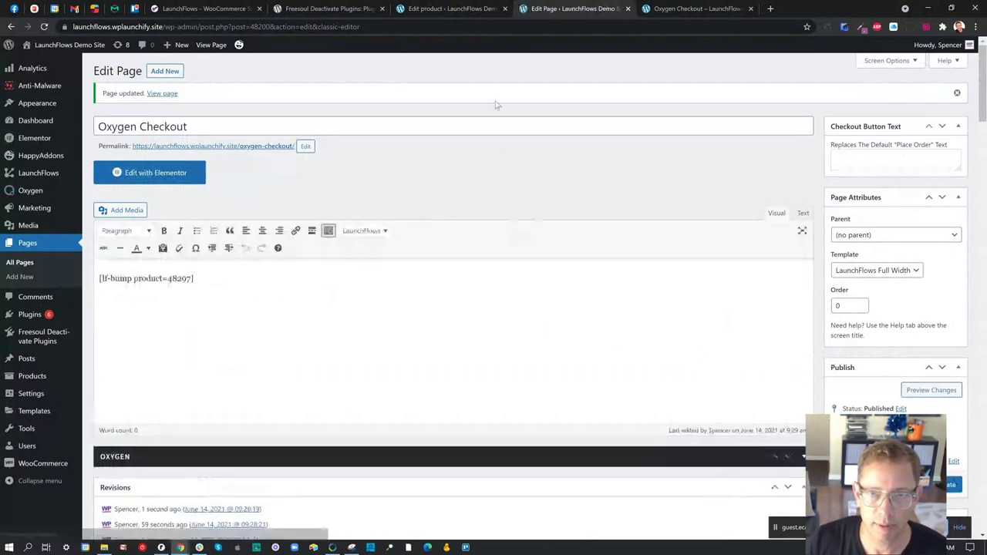
{"action": "left_click", "coordinate": [694, 9]}
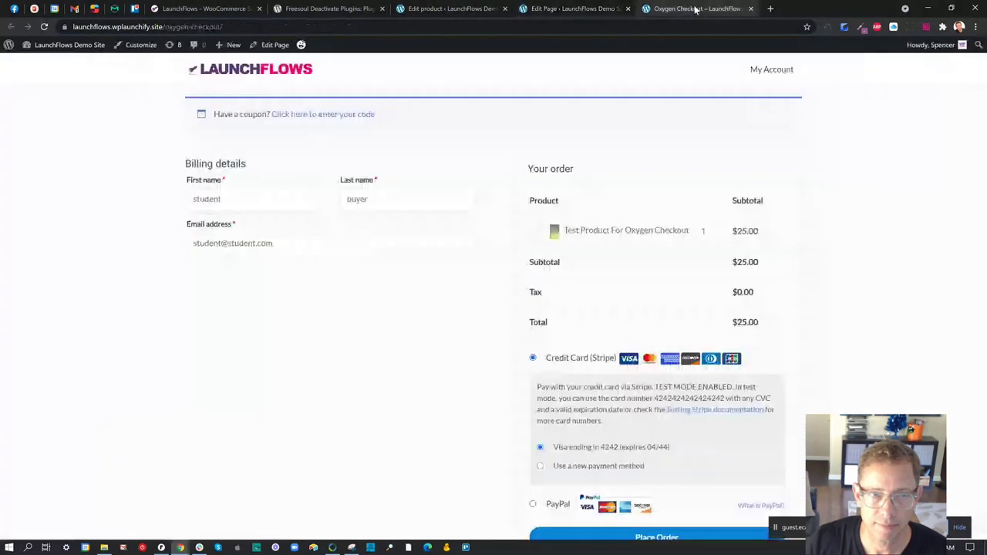
- Reload the checkout to see the bump, look up product IDs in All Products, then return
{"action": "left_click", "coordinate": [44, 26]}
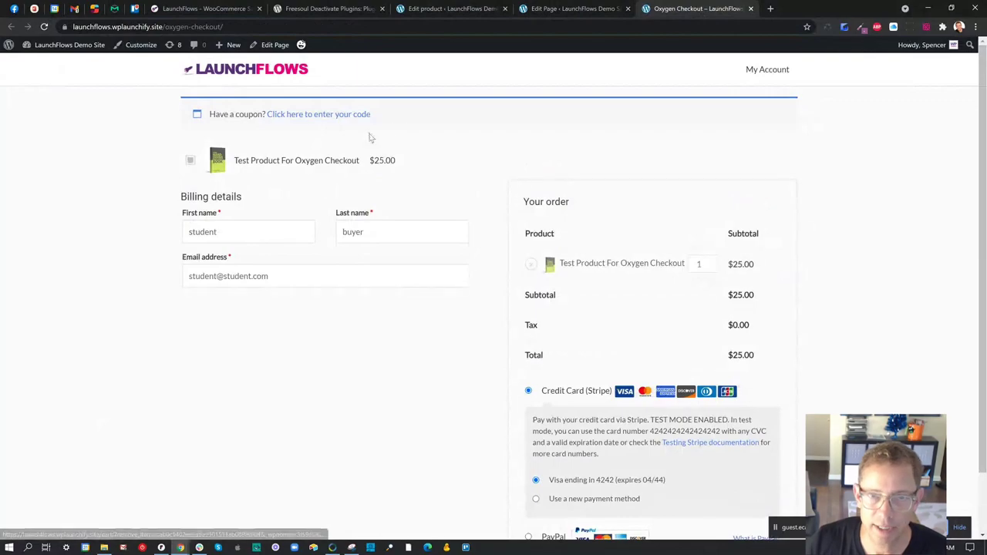
{"action": "left_click", "coordinate": [429, 9]}
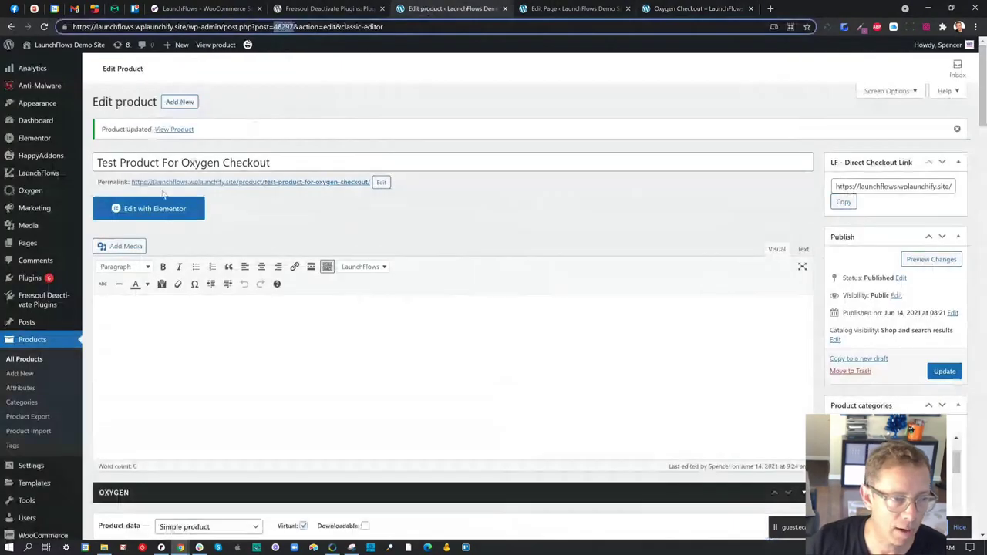
{"action": "left_click", "coordinate": [29, 366]}
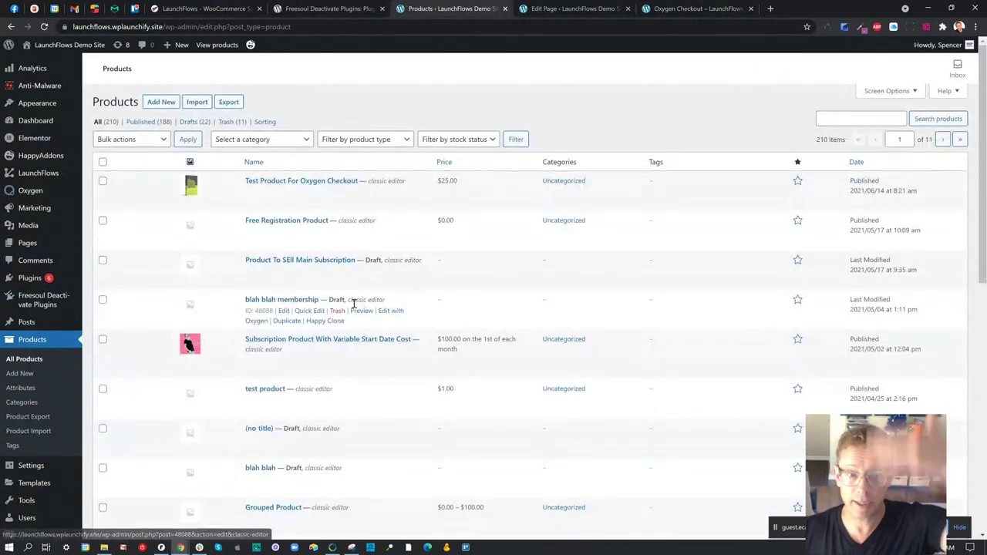
{"action": "scroll", "coordinate": [301, 301], "scroll_direction": "down", "scroll_amount": 3}
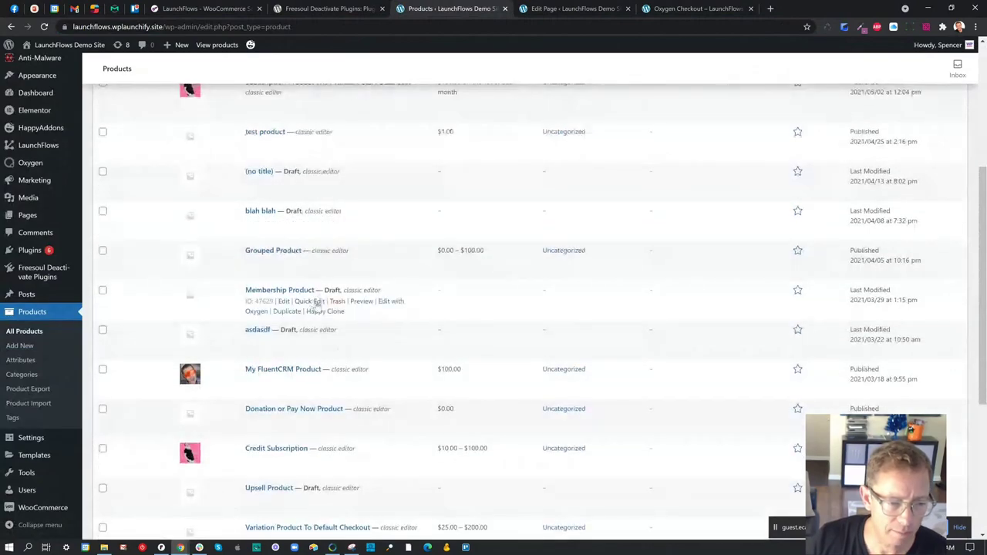
{"action": "scroll", "coordinate": [304, 363], "scroll_direction": "down", "scroll_amount": 1}
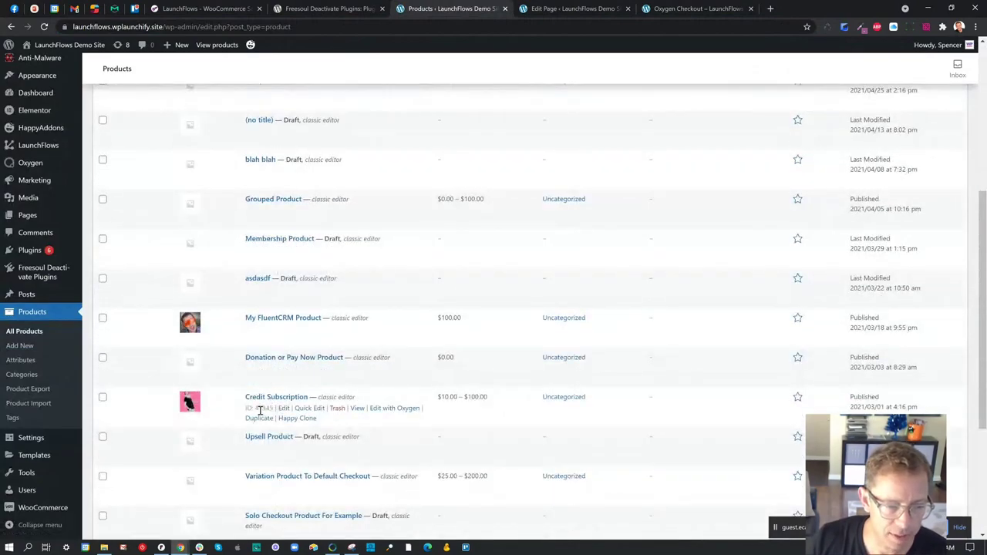
{"action": "left_click", "coordinate": [690, 8]}
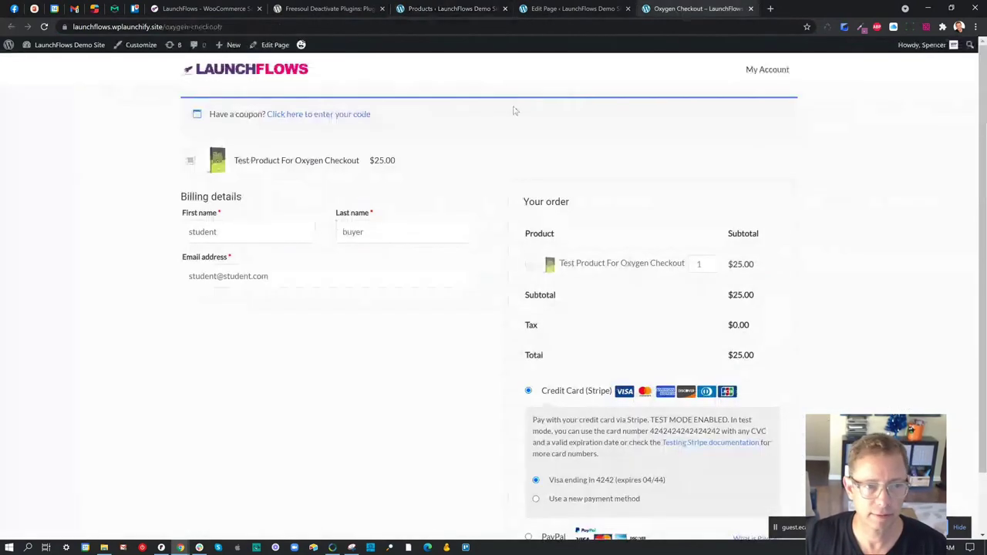
- Select the existing [lf-bump product=48297] shortcode in the page editor
{"action": "left_click", "coordinate": [580, 12]}
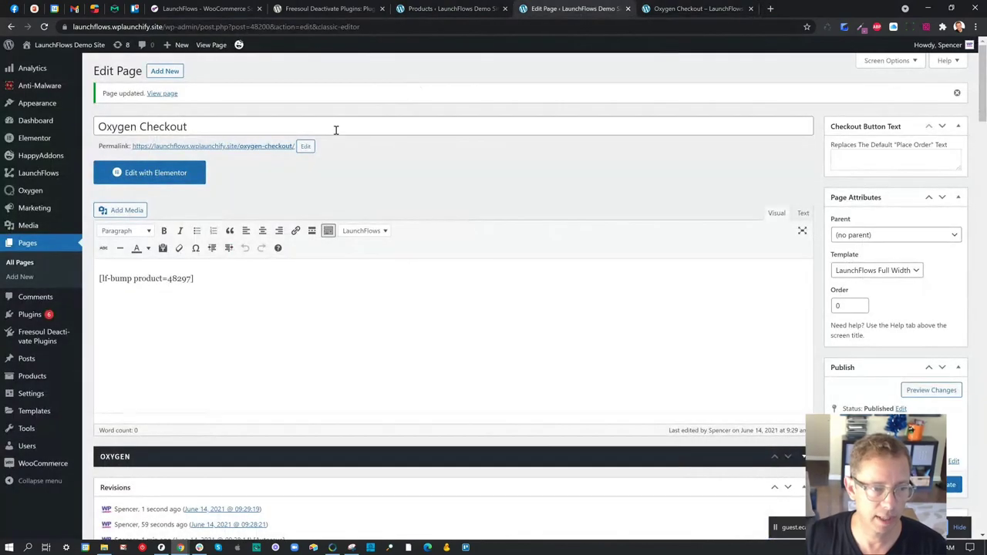
{"action": "left_click_drag", "start_coordinate": [206, 281], "coordinate": [85, 279]}
{"action": "key", "text": "ctrl+c"}
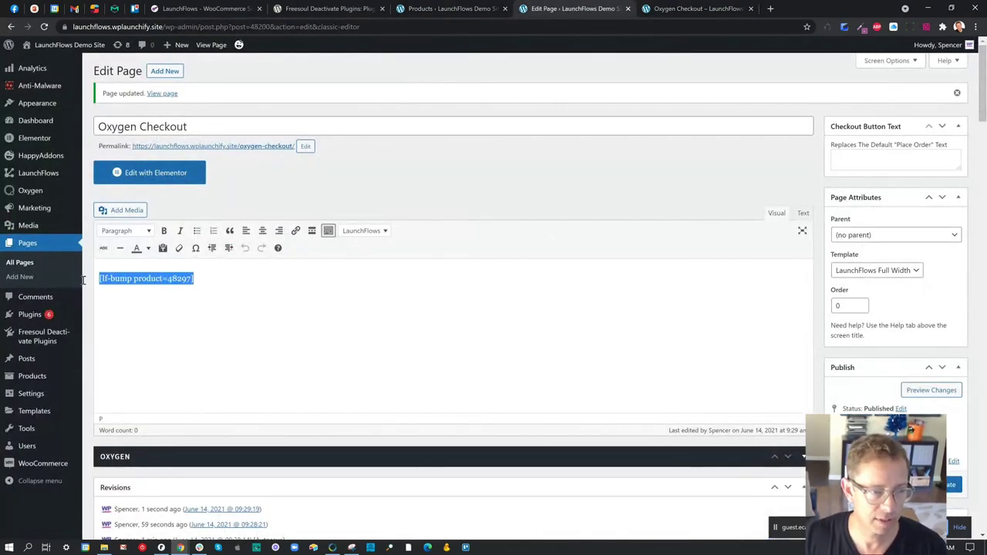
{"action": "left_click", "coordinate": [452, 9]}
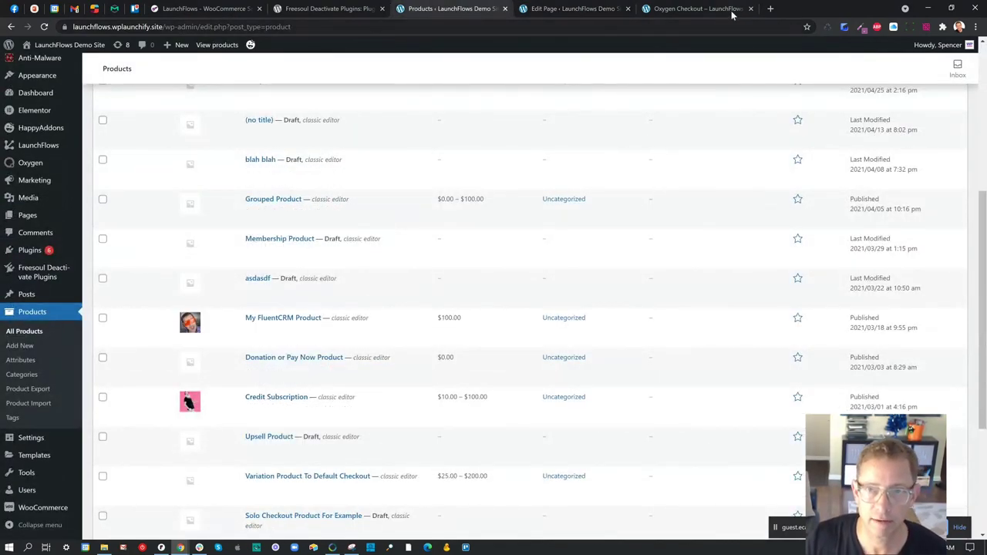
{"action": "left_click", "coordinate": [694, 9]}
{"action": "left_click", "coordinate": [534, 8]}
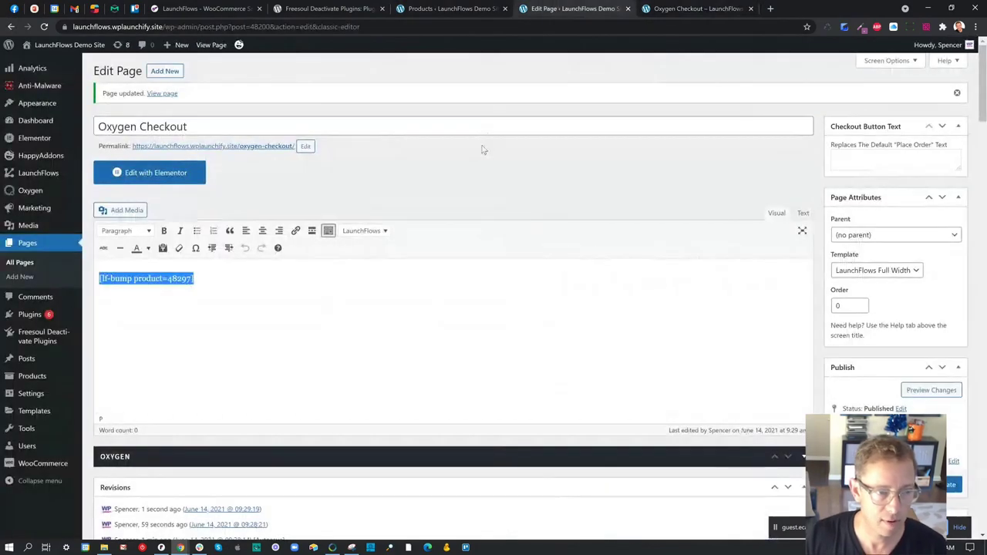
- Paste a copy on a new line, change its product ID to 47345, and view the checkout
{"action": "key", "text": "Right"}
{"action": "key", "text": "Return"}
{"action": "key", "text": "ctrl+v"}
{"action": "key", "text": "shift+Left"}
{"action": "key", "text": "shift+Left"}
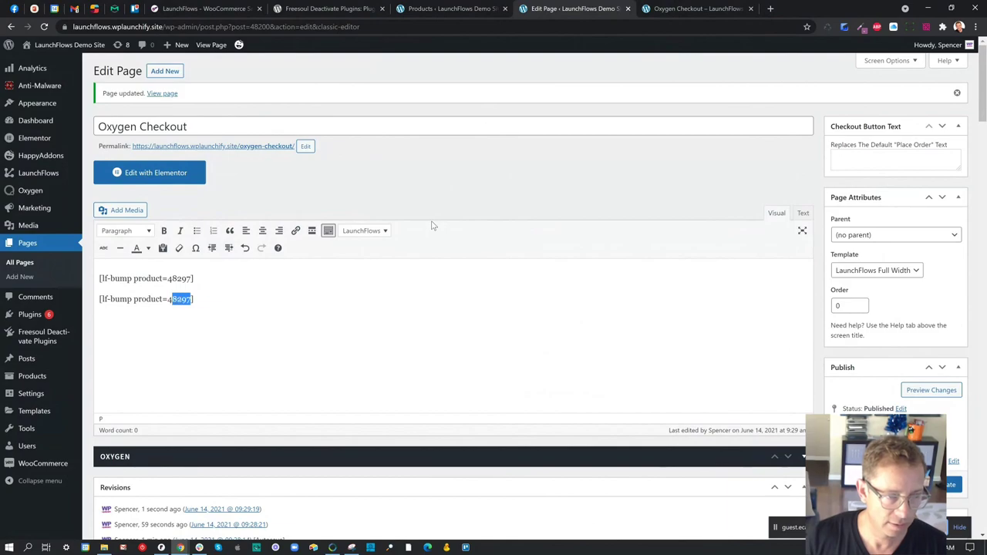
{"action": "type", "text": "73"}
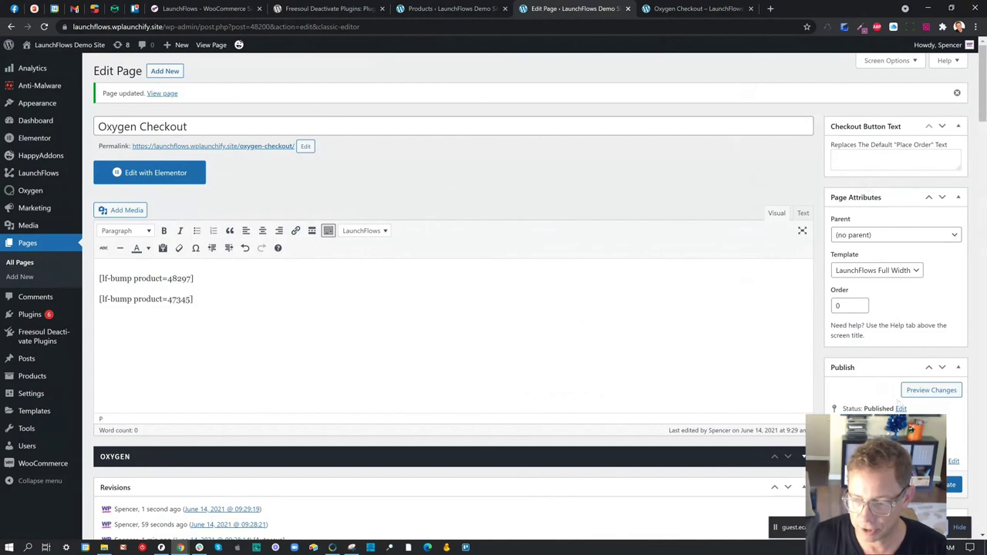
{"action": "left_click", "coordinate": [690, 8]}
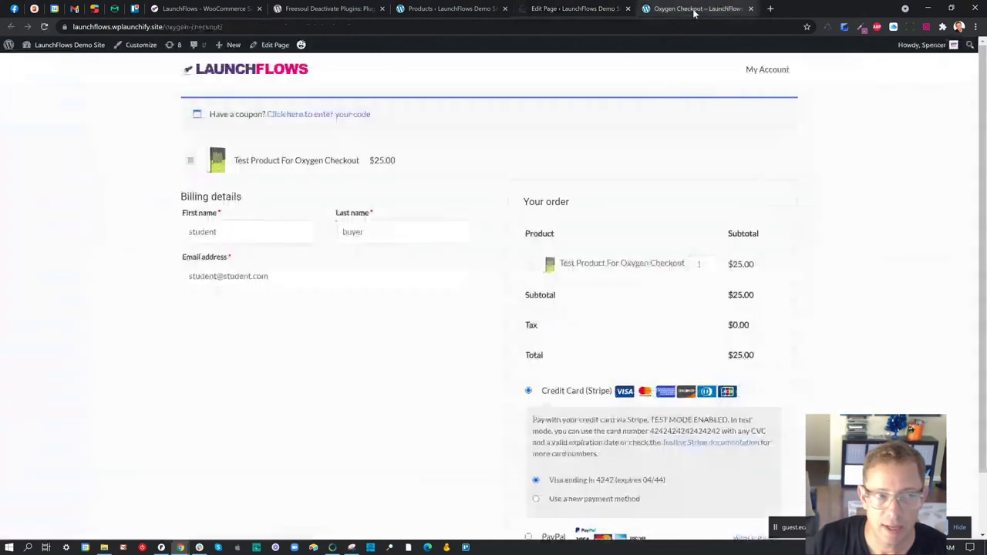
- Reload the live checkout, add the $10.00 Credit Subscription bump, and return to the page editor
{"action": "key", "text": "ctrl+r"}
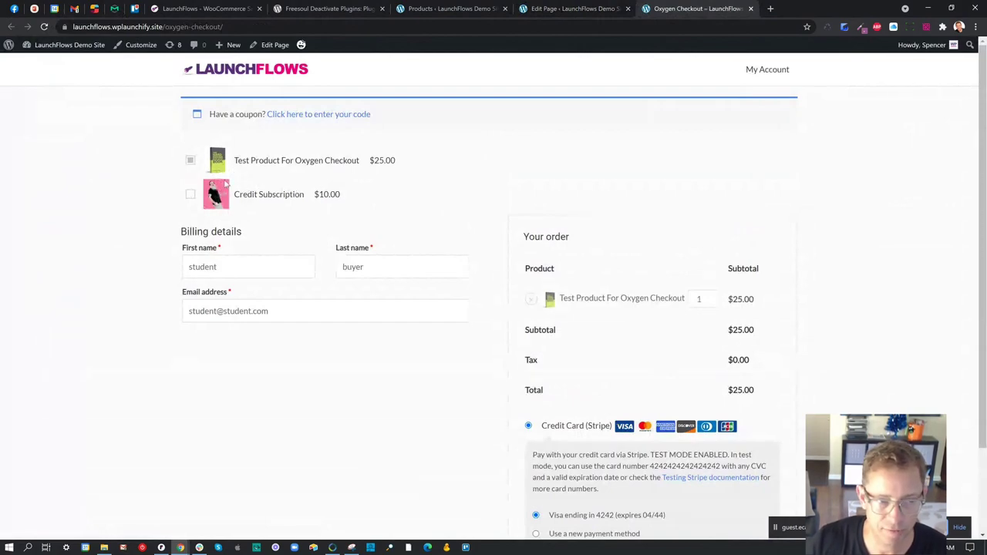
{"action": "left_click", "coordinate": [192, 198]}
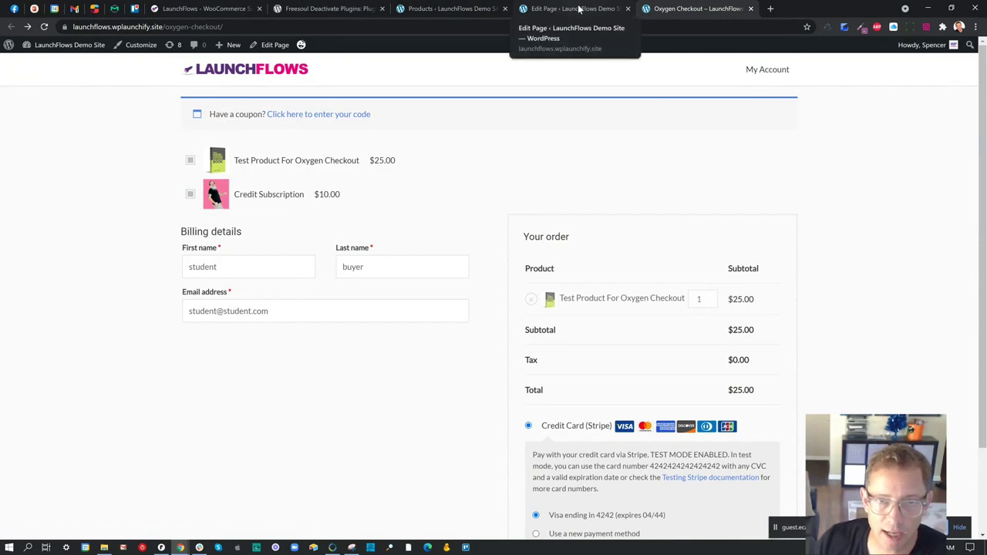
{"action": "left_click", "coordinate": [578, 9]}
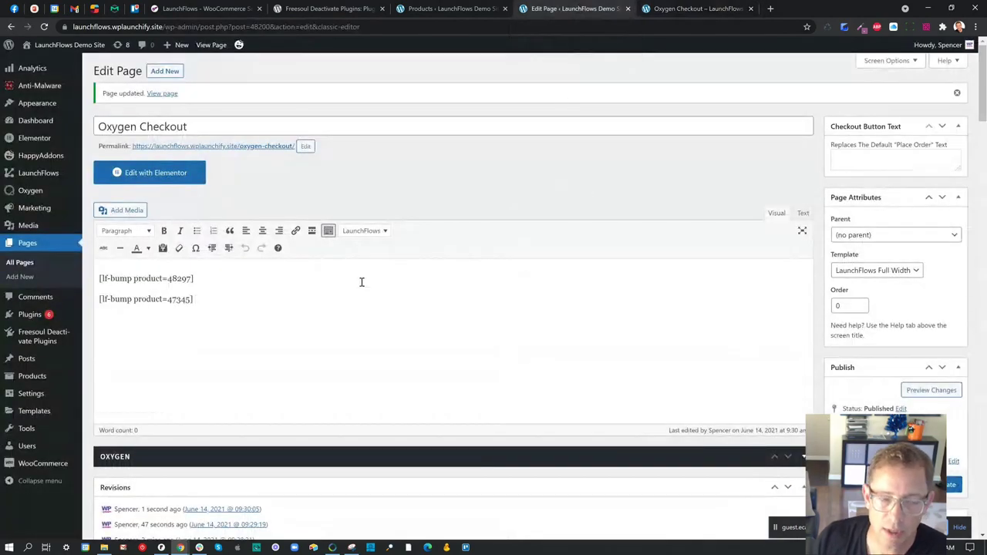
{"action": "left_click", "coordinate": [719, 10]}
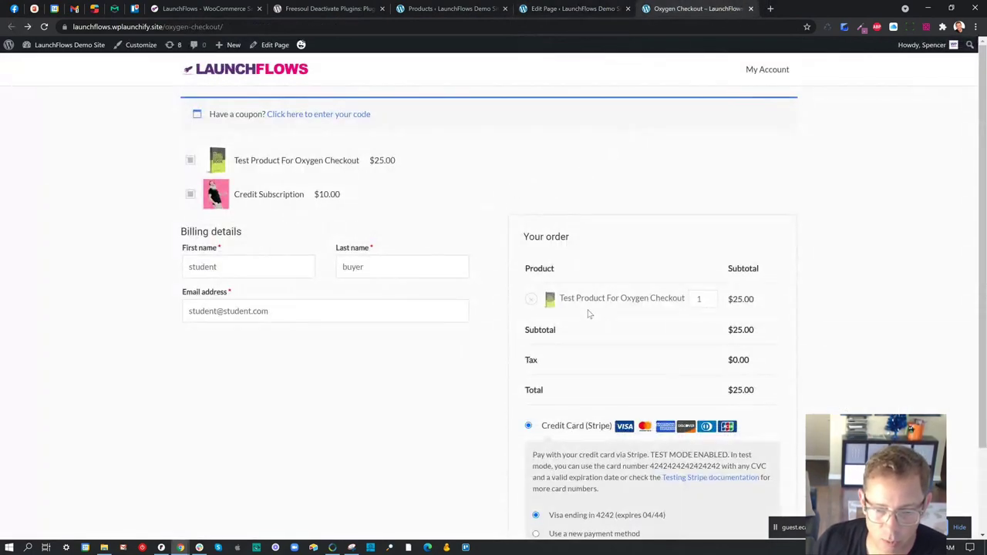
{"action": "scroll", "coordinate": [480, 320], "scroll_direction": "down", "scroll_amount": 2}
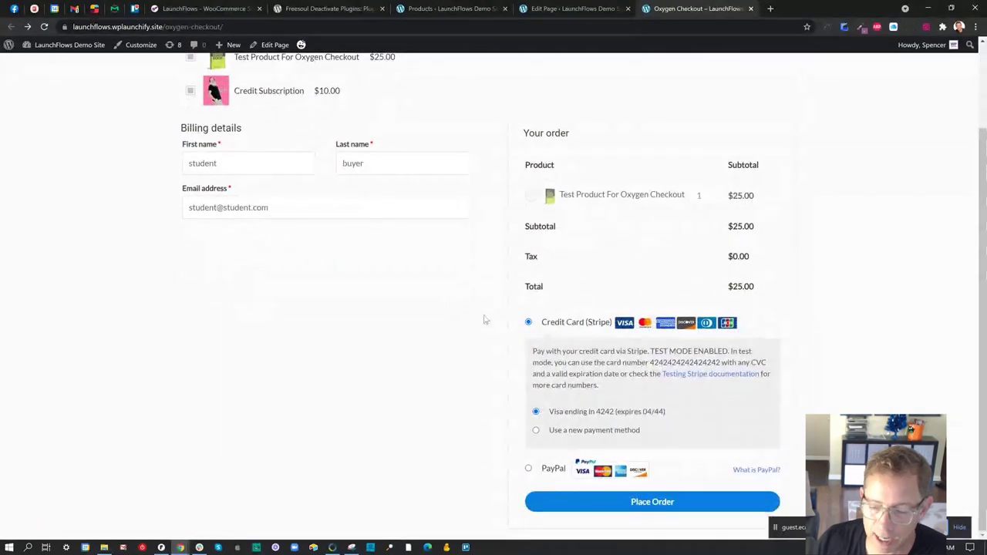
{"action": "scroll", "coordinate": [496, 319], "scroll_direction": "up", "scroll_amount": 2}
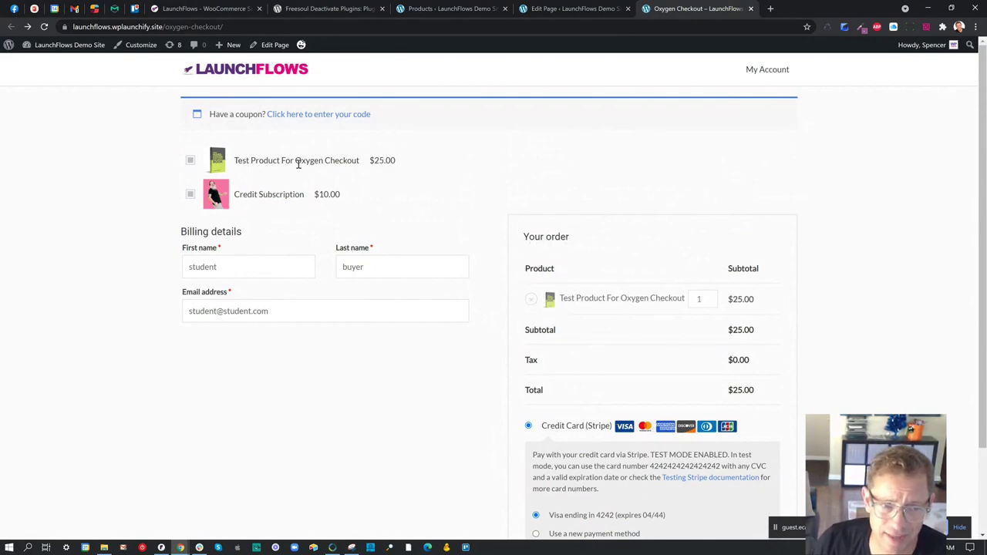
{"action": "left_click", "coordinate": [575, 8]}
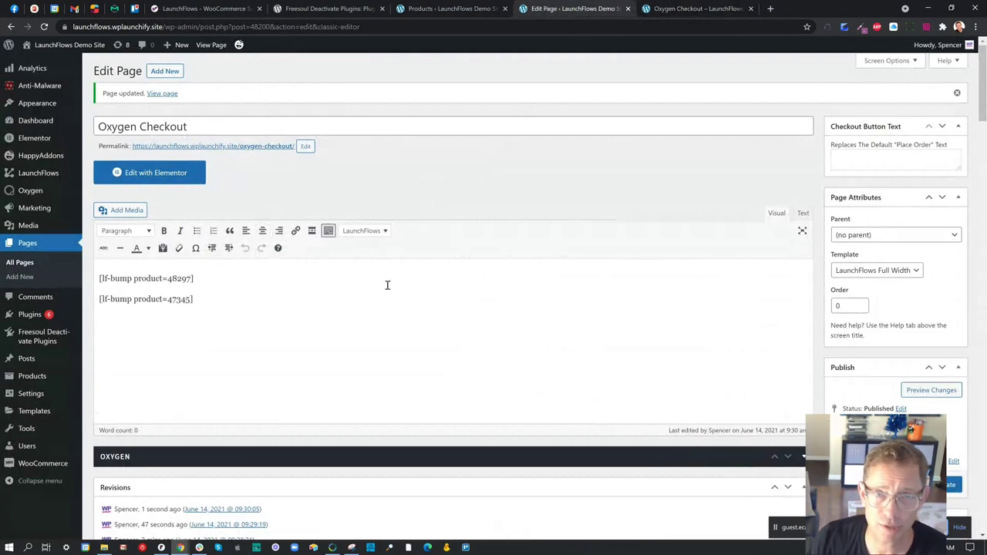
- Open the Oxygen Checkout page in Elementor and add a two-column section beneath the order bumps
{"action": "left_click", "coordinate": [157, 173]}
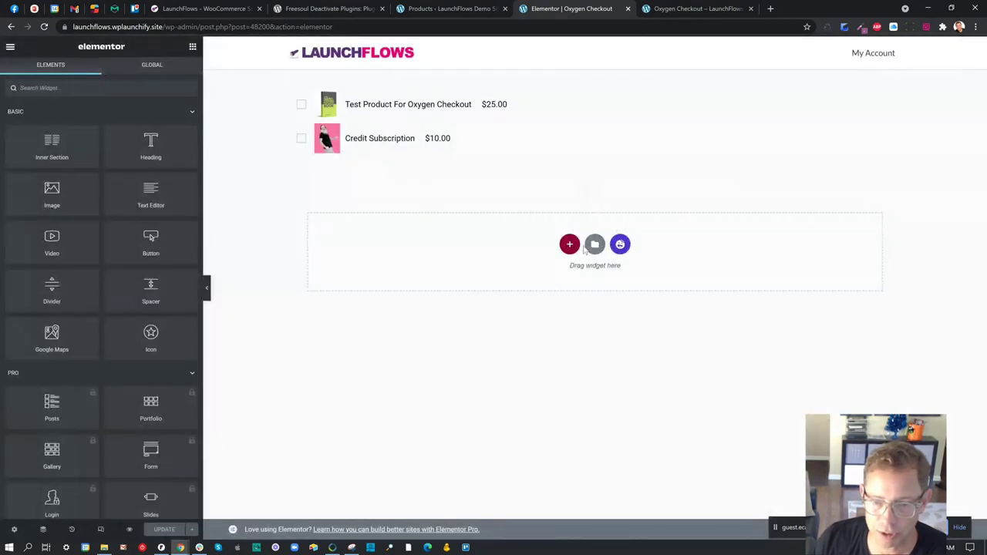
{"action": "left_click", "coordinate": [569, 244]}
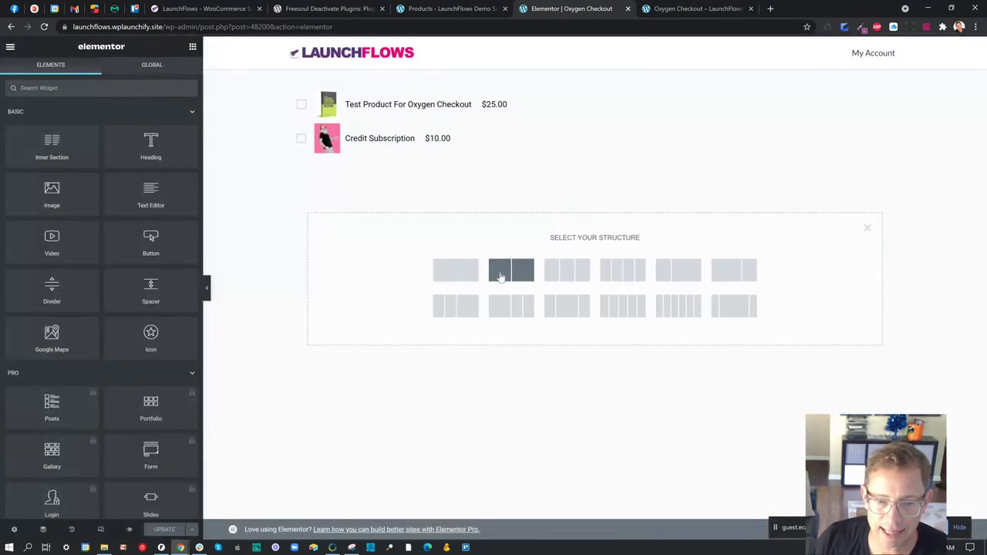
{"action": "left_click", "coordinate": [500, 276]}
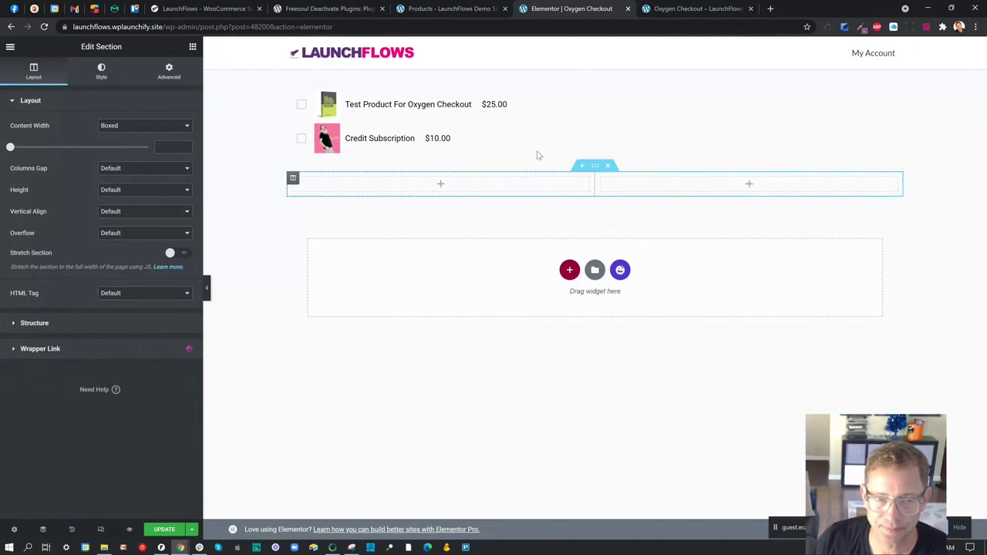
{"action": "left_click", "coordinate": [193, 46]}
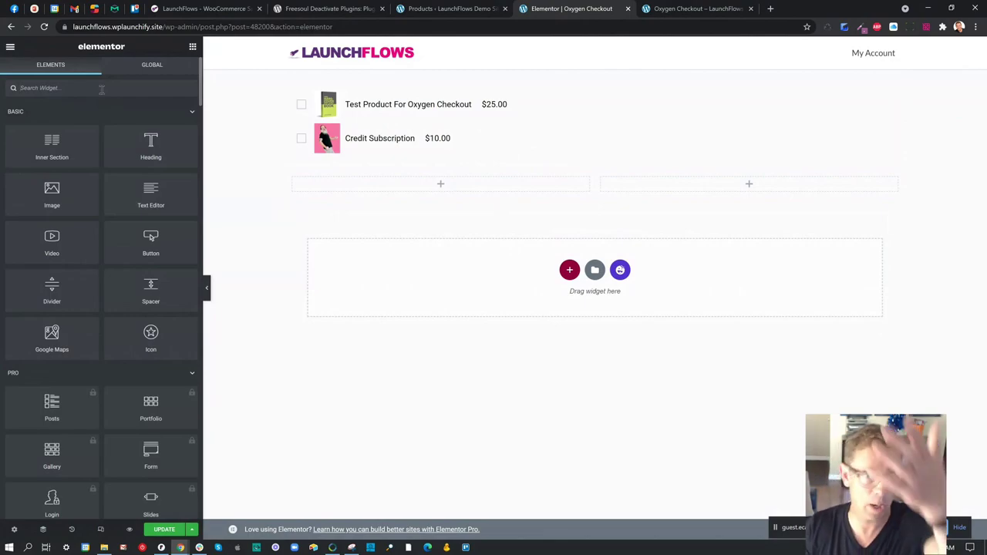
- Add LaunchFlows Billing to the left column and the order review to the right column
{"action": "type", "text": "launchflows"}
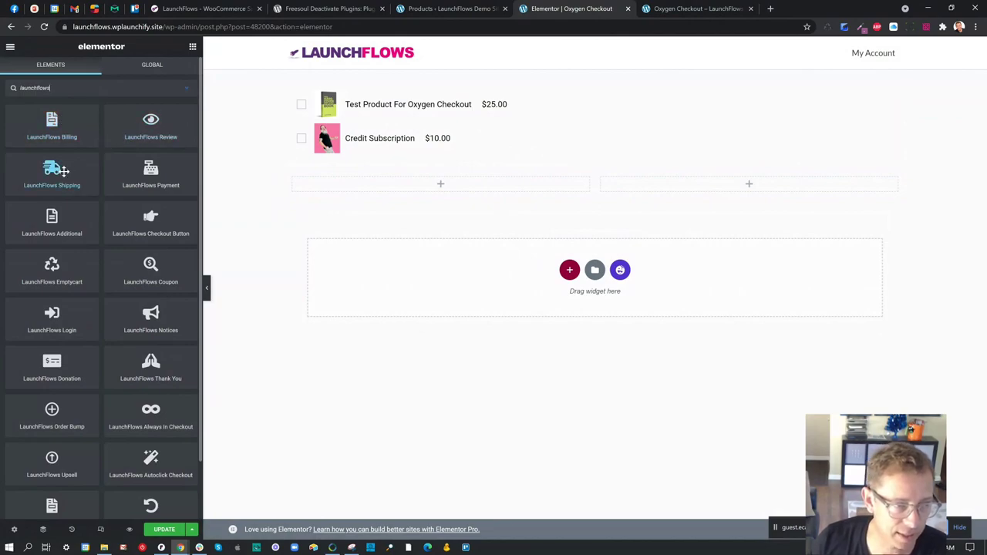
{"action": "left_click_drag", "start_coordinate": [66, 128], "coordinate": [340, 187]}
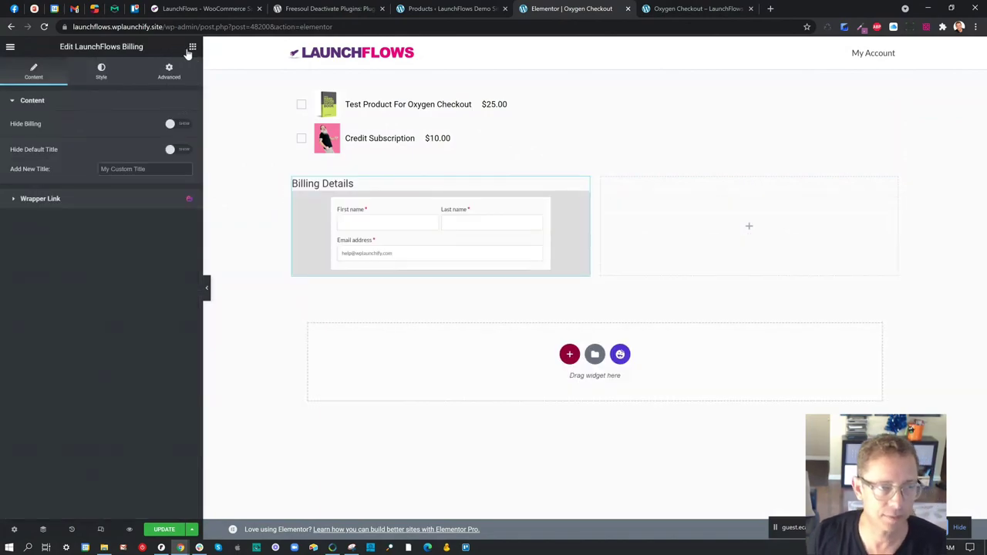
{"action": "left_click", "coordinate": [192, 46]}
{"action": "type", "text": "launc"}
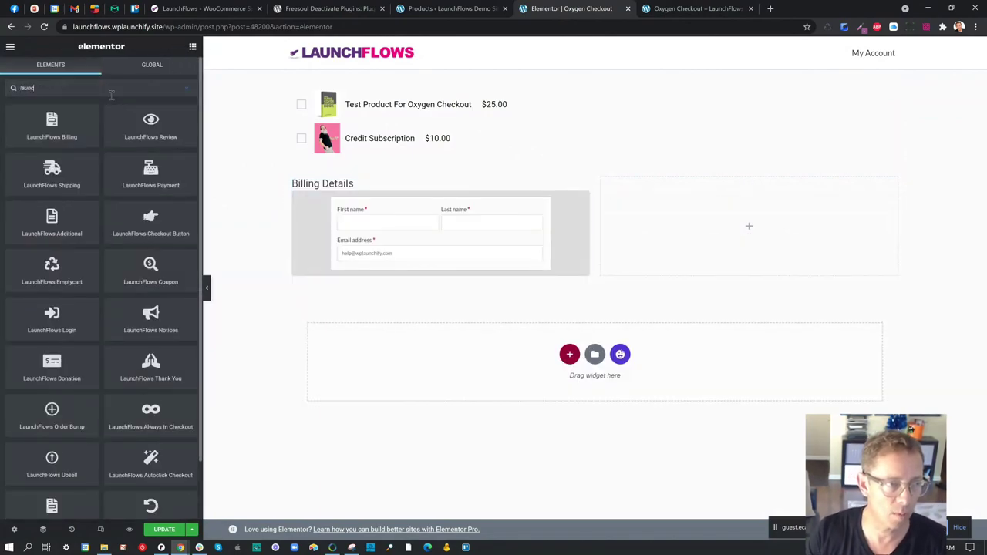
{"action": "left_click_drag", "start_coordinate": [152, 122], "coordinate": [656, 226]}
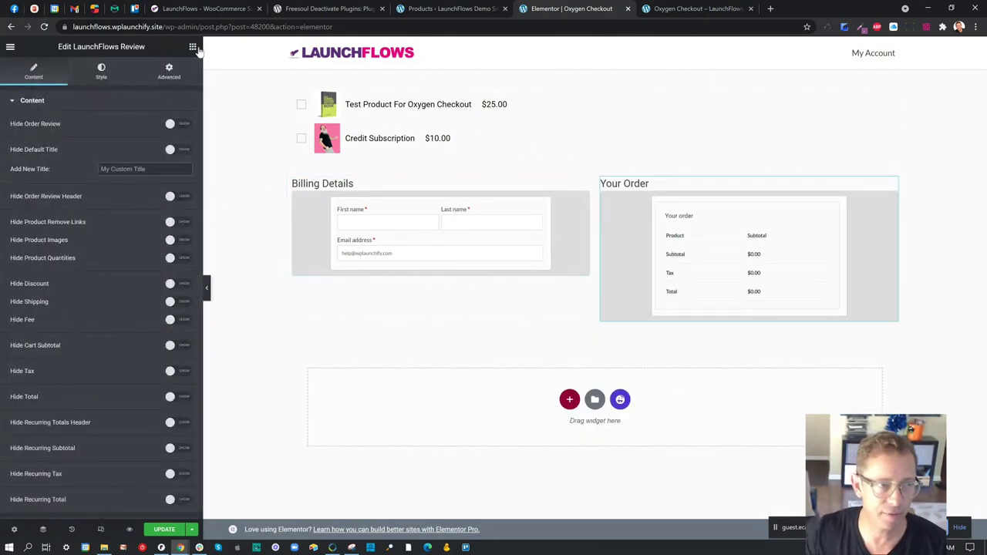
{"action": "left_click", "coordinate": [192, 46]}
- Add the LaunchFlows payment section below the order review, with the coupon section above it
{"action": "type", "text": "launchf"}
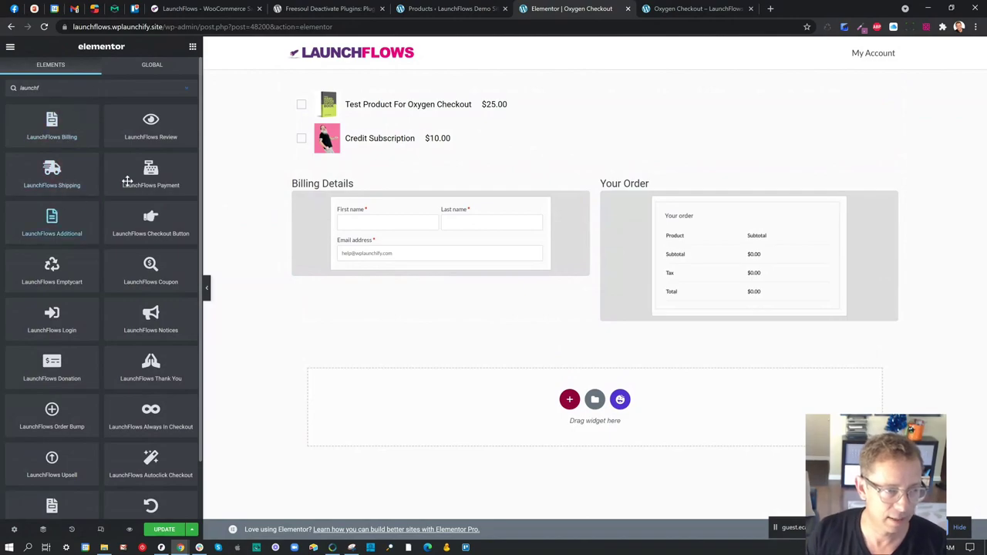
{"action": "left_click_drag", "start_coordinate": [150, 173], "coordinate": [661, 328]}
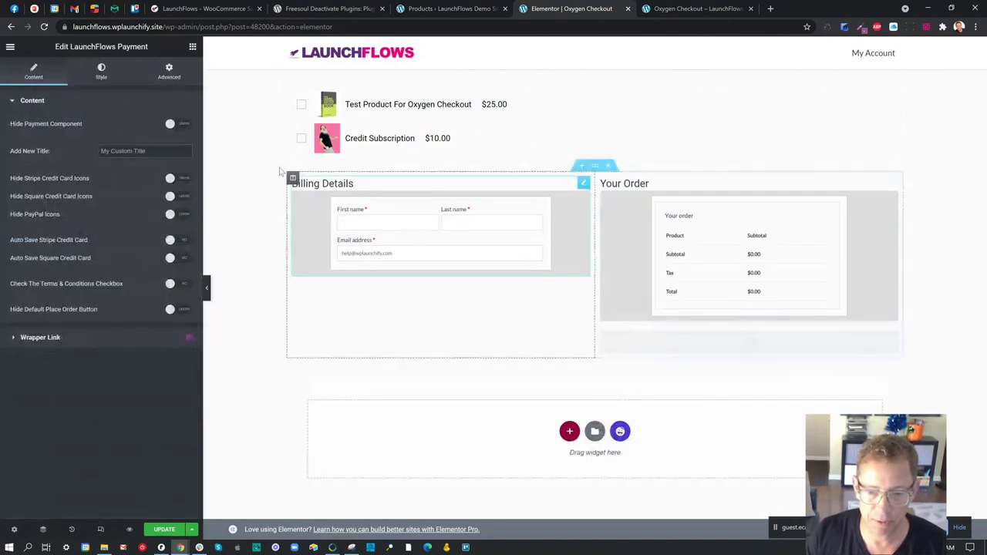
{"action": "left_click", "coordinate": [192, 48]}
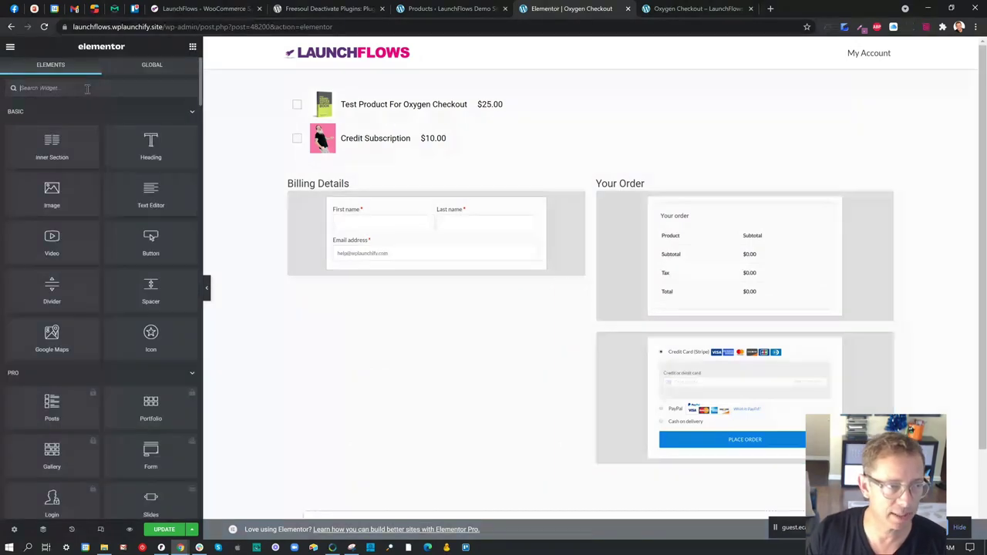
{"action": "left_click", "coordinate": [87, 90]}
{"action": "type", "text": "launch"}
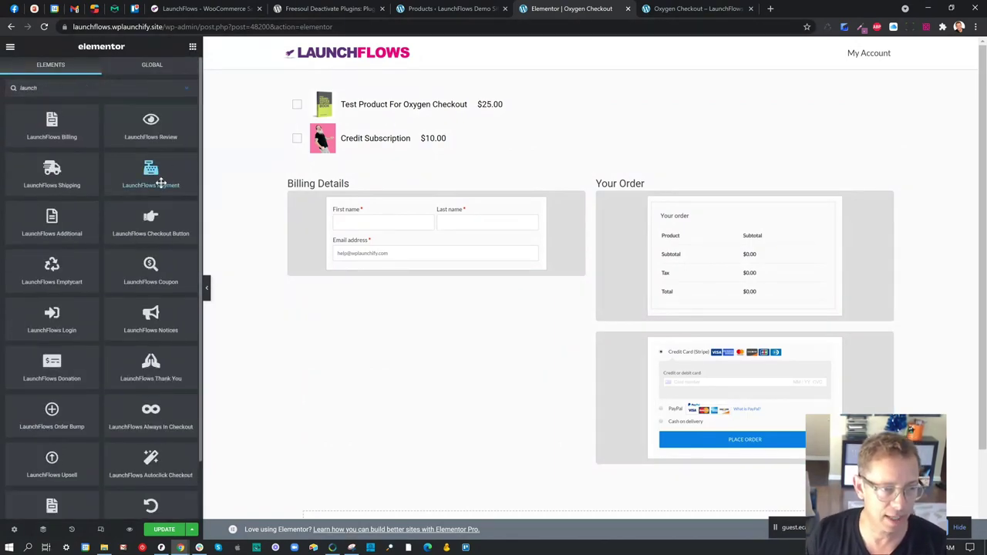
{"action": "scroll", "coordinate": [161, 217], "scroll_direction": "down", "scroll_amount": 1}
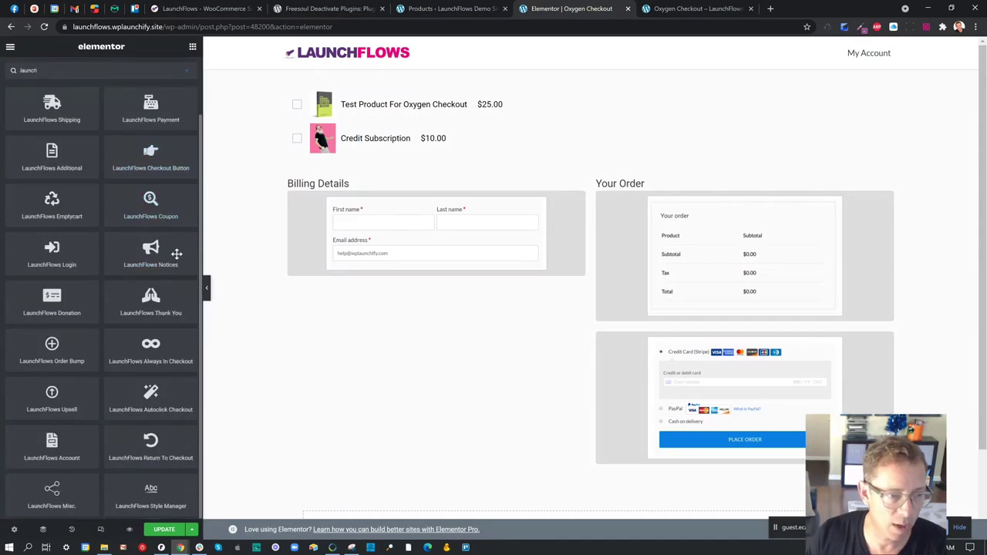
{"action": "left_click_drag", "start_coordinate": [174, 224], "coordinate": [648, 321]}
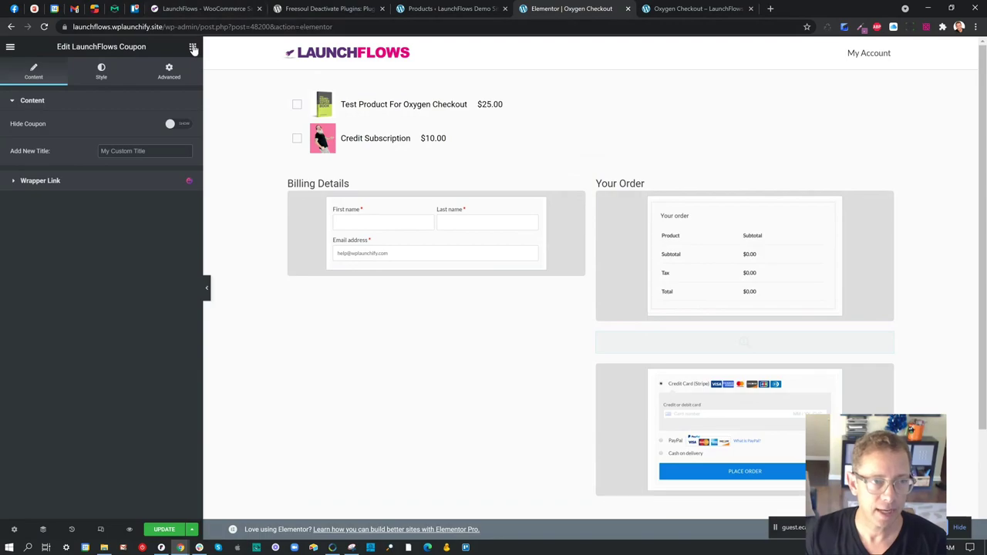
{"action": "left_click", "coordinate": [193, 49]}
- Add the returning-customer login and checkout notices widgets below Billing Details
{"action": "type", "text": "launch"}
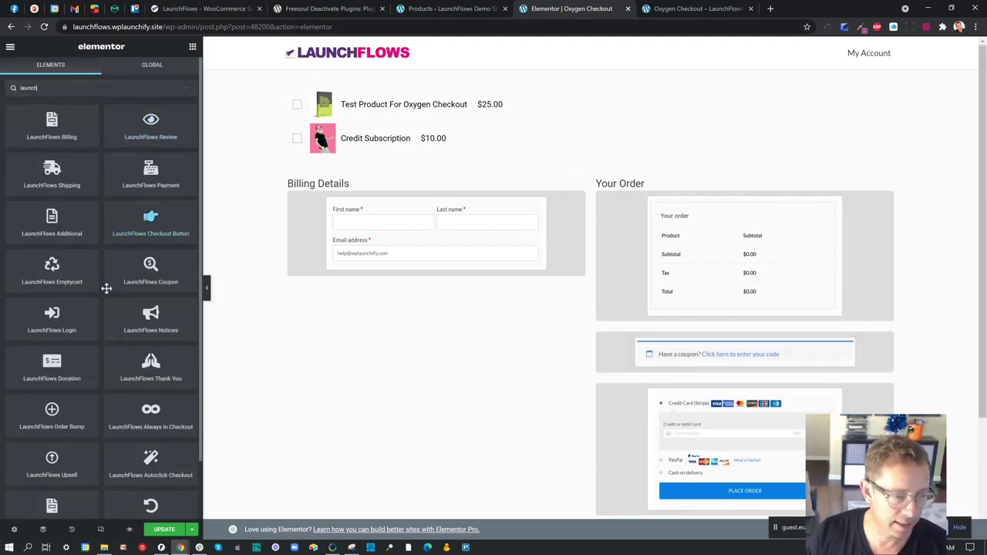
{"action": "left_click_drag", "start_coordinate": [152, 315], "coordinate": [326, 274]}
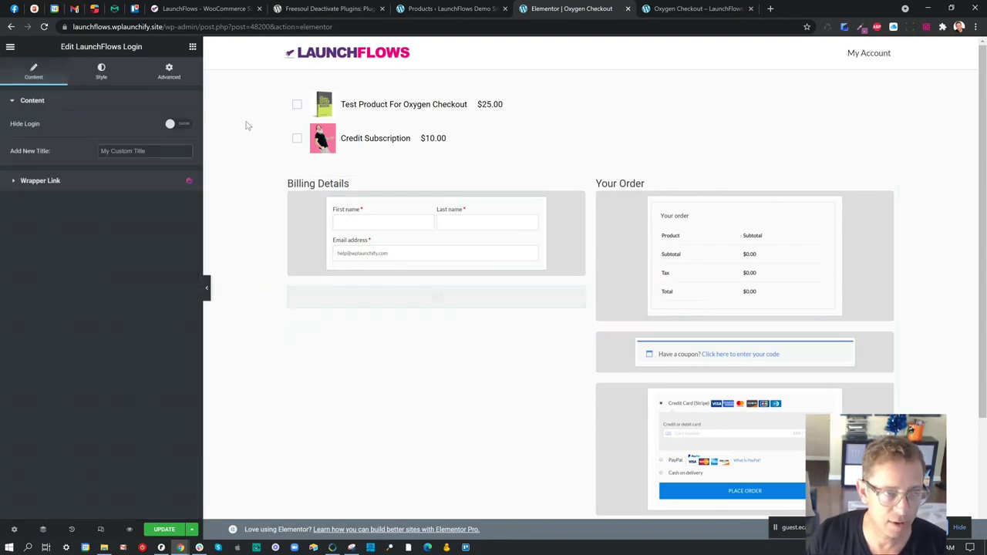
{"action": "left_click", "coordinate": [194, 49]}
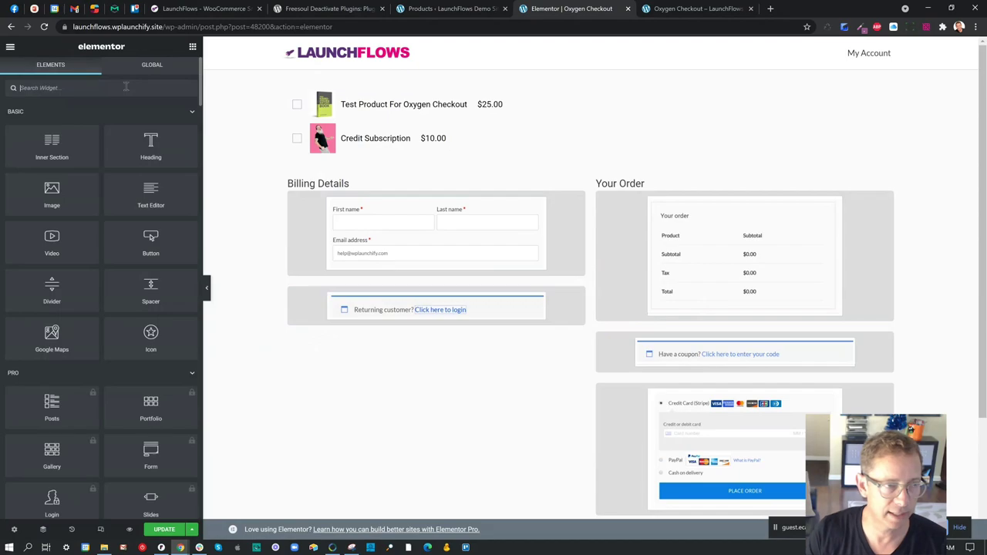
{"action": "type", "text": "launch"}
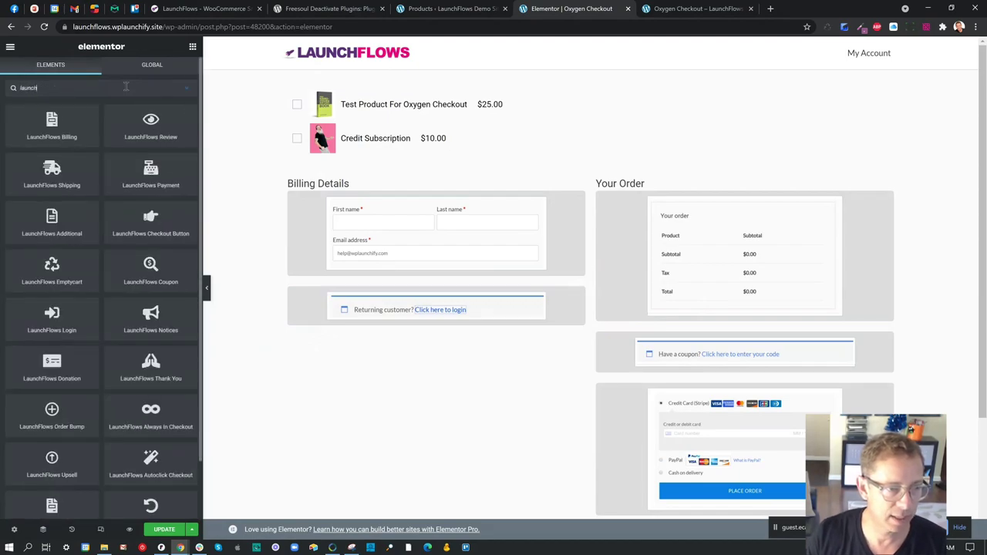
{"action": "left_click_drag", "start_coordinate": [150, 316], "coordinate": [323, 287]}
{"action": "scroll", "coordinate": [430, 273], "scroll_direction": "down", "scroll_amount": 1}
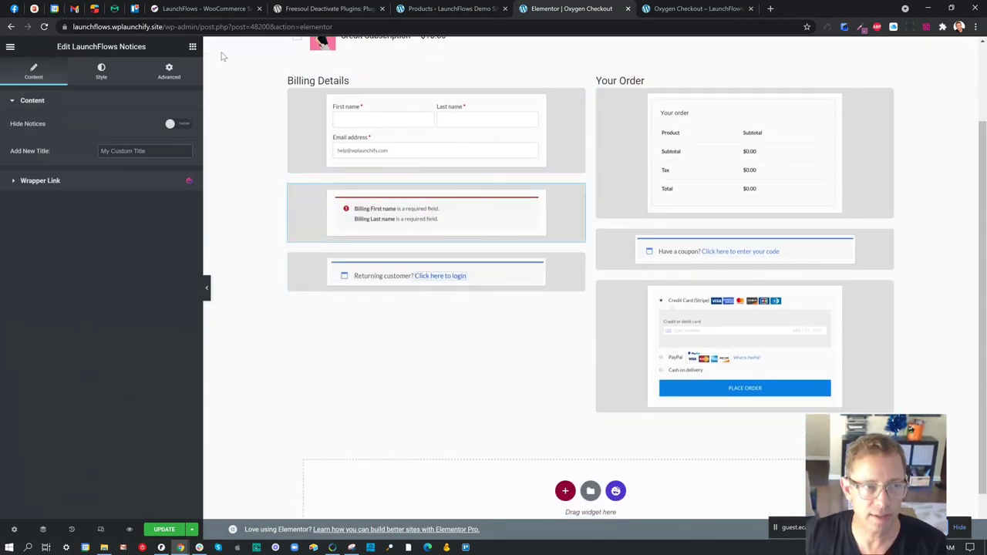
{"action": "left_click", "coordinate": [193, 47]}
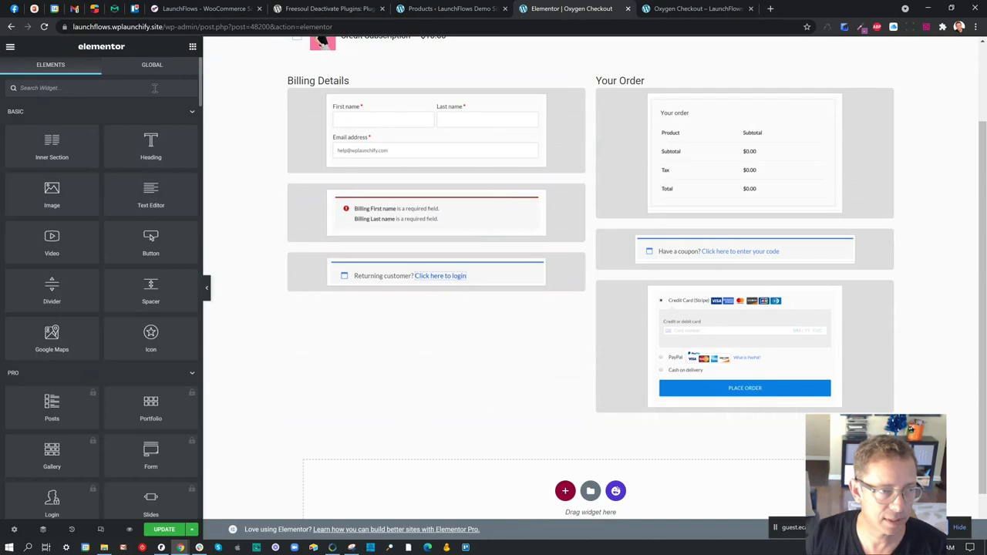
- Add the Additional Information widget below the login prompt and save the page
{"action": "left_click", "coordinate": [154, 88]}
{"action": "type", "text": "laun"}
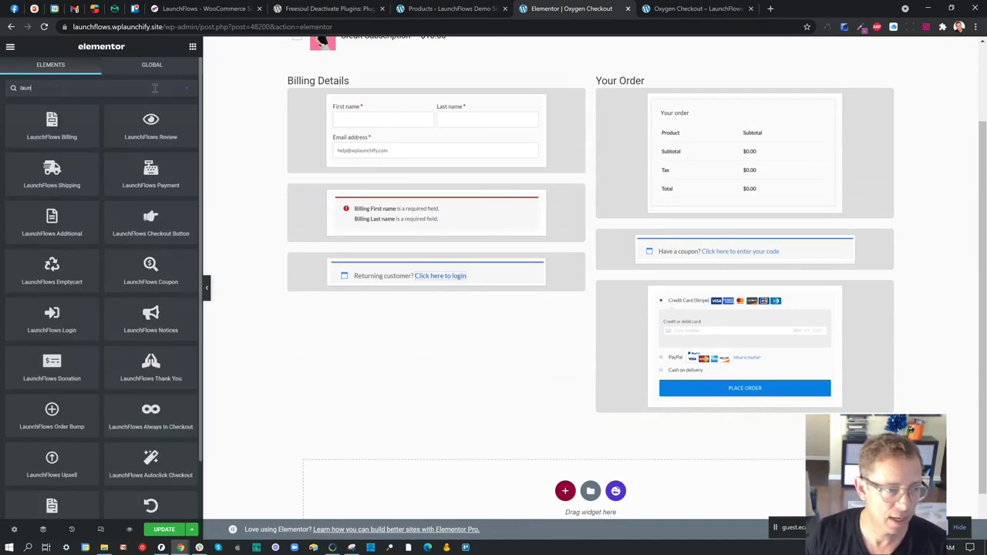
{"action": "left_click_drag", "start_coordinate": [53, 220], "coordinate": [436, 297]}
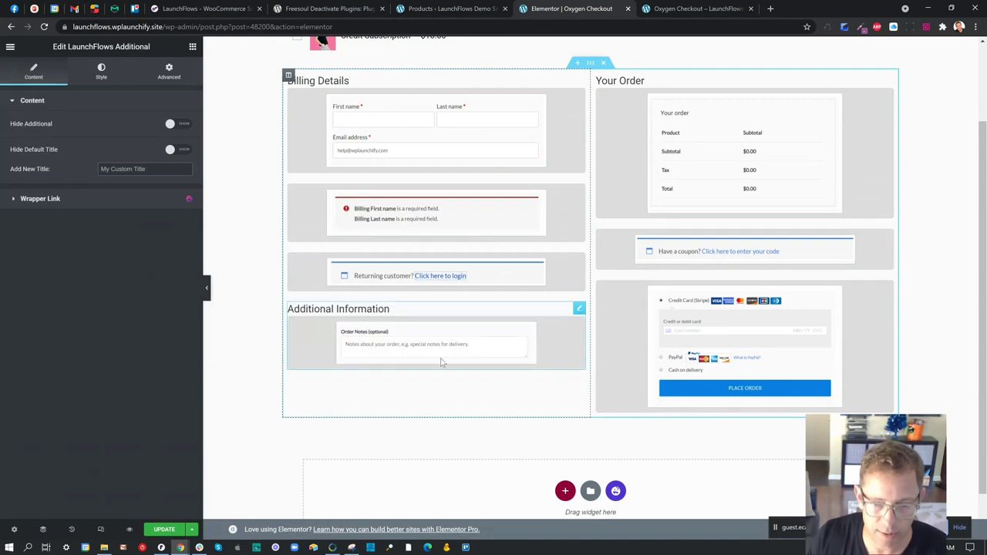
{"action": "left_click", "coordinate": [163, 529]}
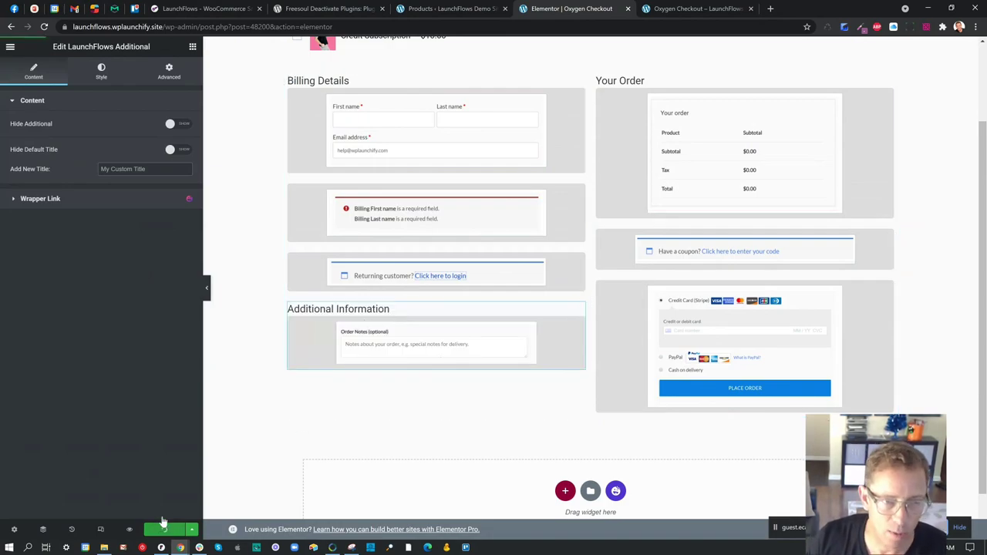
{"action": "scroll", "coordinate": [413, 339], "scroll_direction": "up", "scroll_amount": 2}
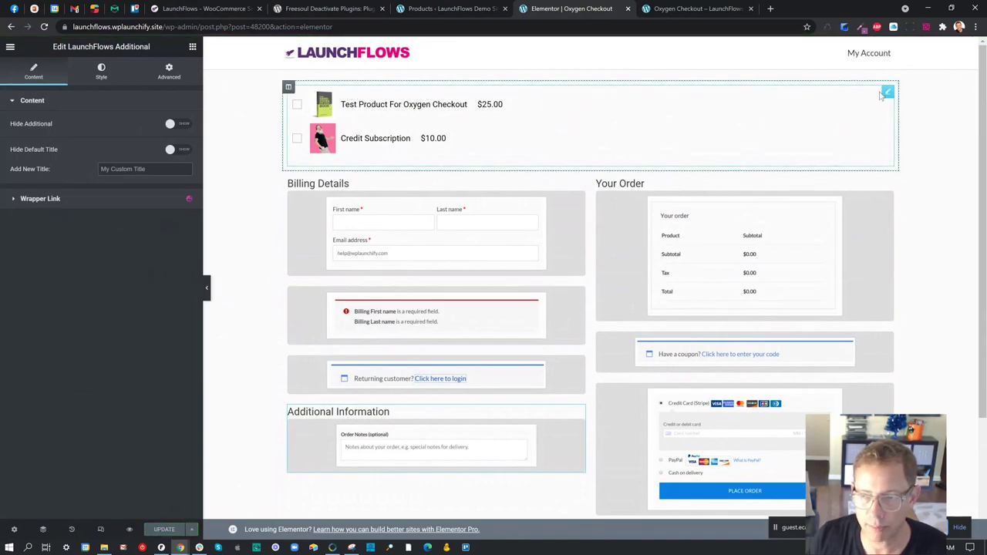
- Move the bump shortcode block into the Your Order column and add a LaunchFlows Order Bump above it
{"action": "left_click_drag", "start_coordinate": [888, 92], "coordinate": [809, 267]}
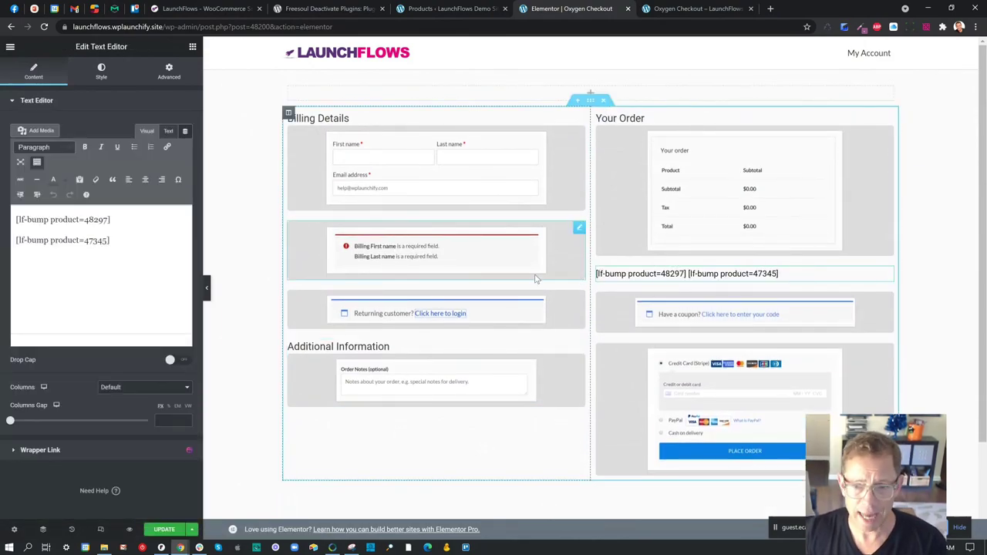
{"action": "left_click", "coordinate": [193, 47]}
{"action": "type", "text": "launch"}
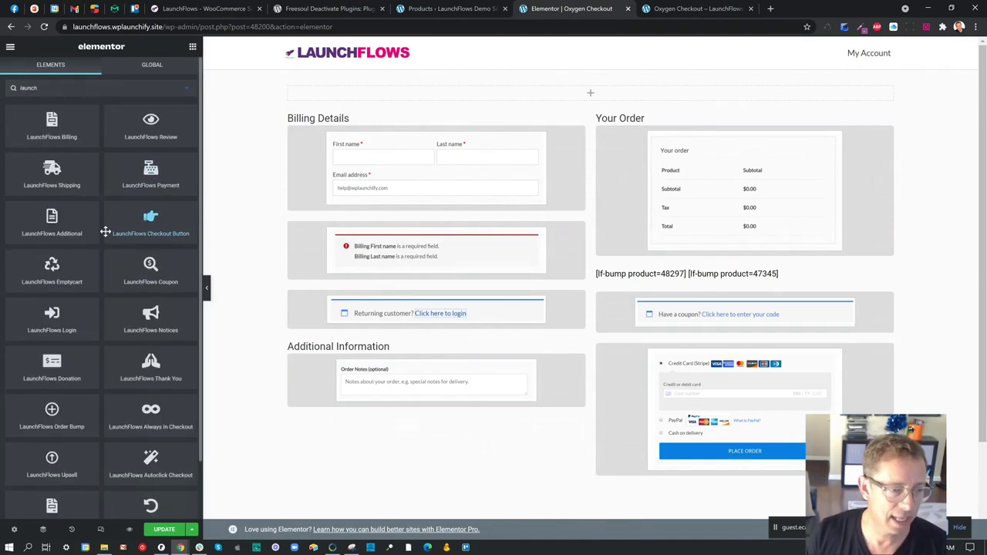
{"action": "left_click_drag", "start_coordinate": [61, 422], "coordinate": [788, 259]}
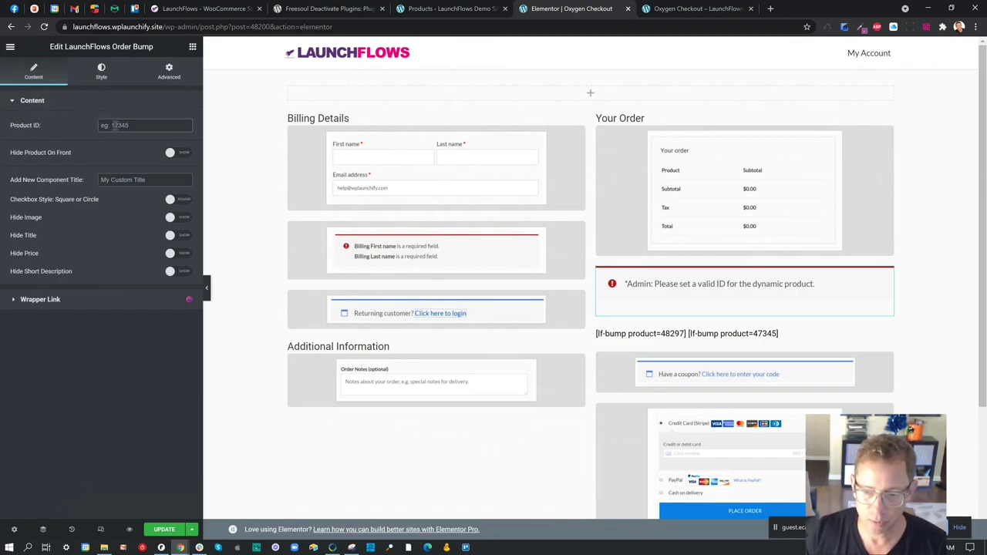
- Set the Order Bump product ID to 48297, bump image width to 65 and title size to 21
{"action": "type", "text": "48297"}
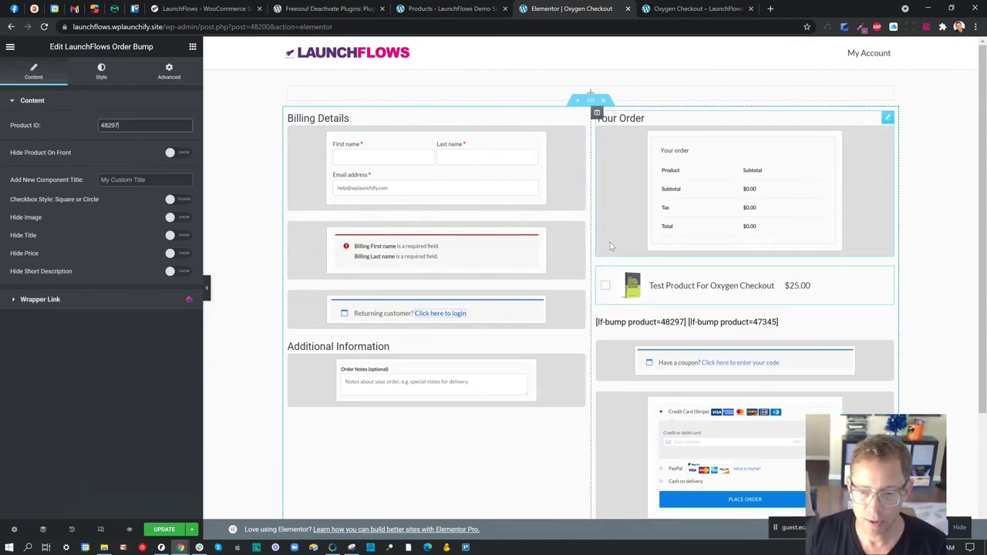
{"action": "left_click", "coordinate": [101, 71]}
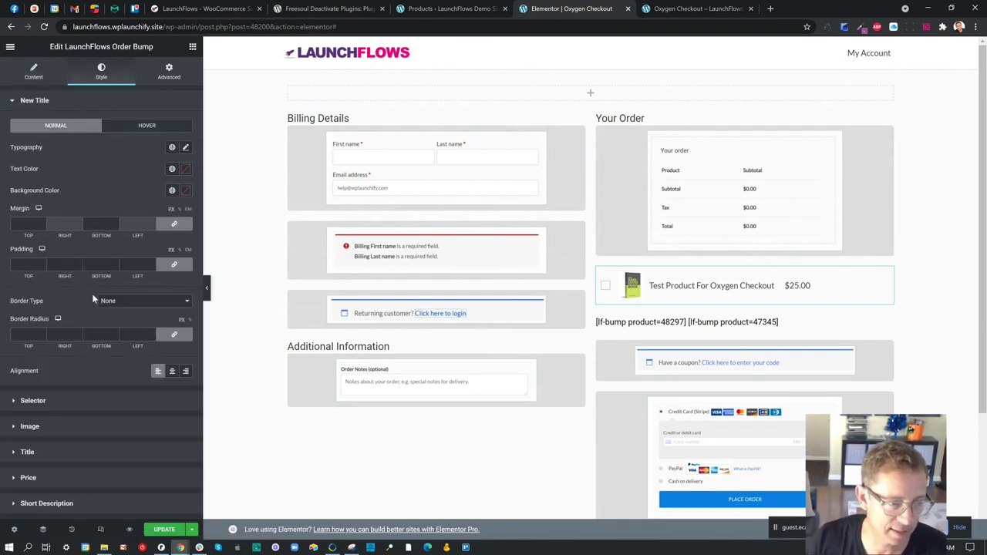
{"action": "left_click", "coordinate": [45, 427]}
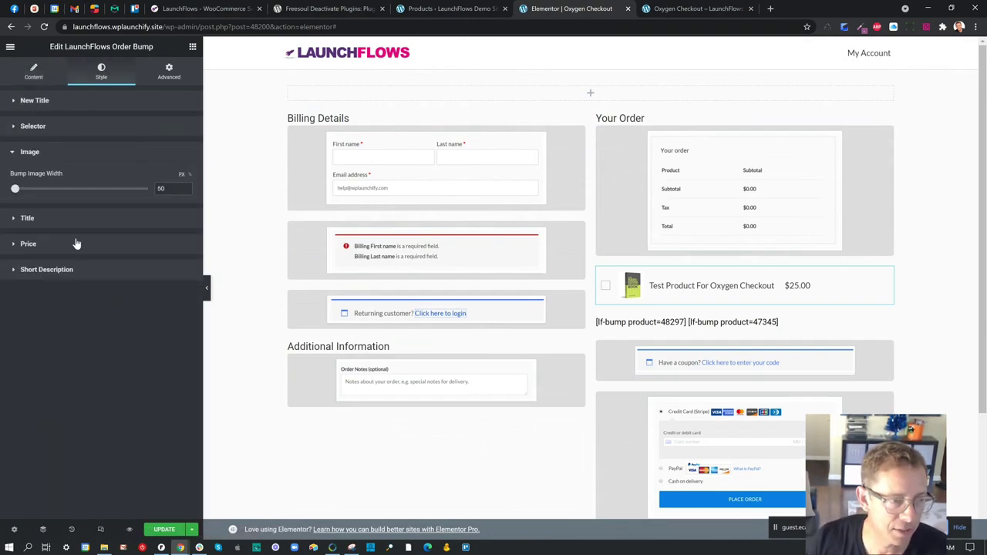
{"action": "mouse_move", "coordinate": [15, 193]}
{"action": "left_mouse_down"}
{"action": "mouse_move", "coordinate": [41, 191]}
{"action": "mouse_move", "coordinate": [20, 193]}
{"action": "left_mouse_up"}
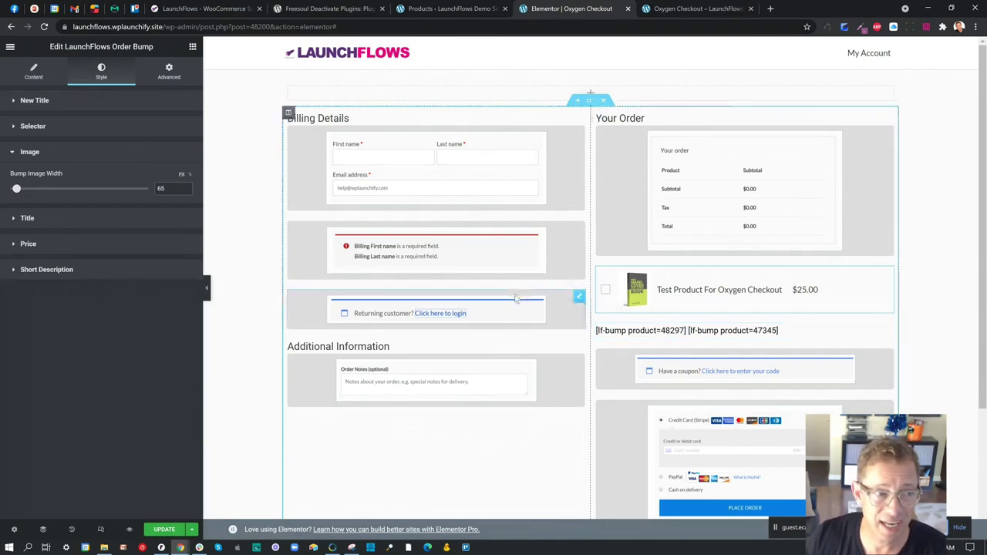
{"action": "left_click", "coordinate": [95, 219]}
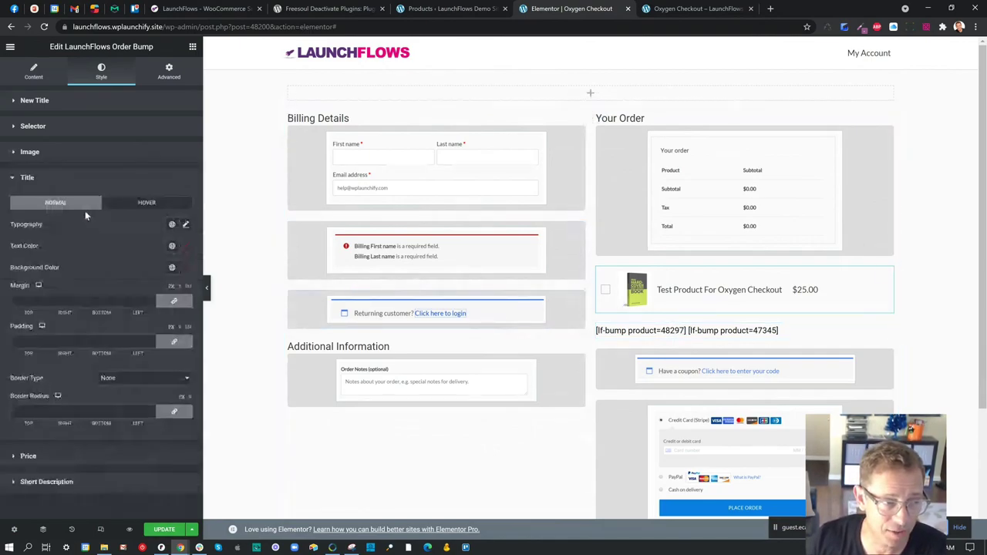
{"action": "left_click", "coordinate": [185, 225]}
{"action": "left_click_drag", "start_coordinate": [20, 309], "coordinate": [33, 307]}
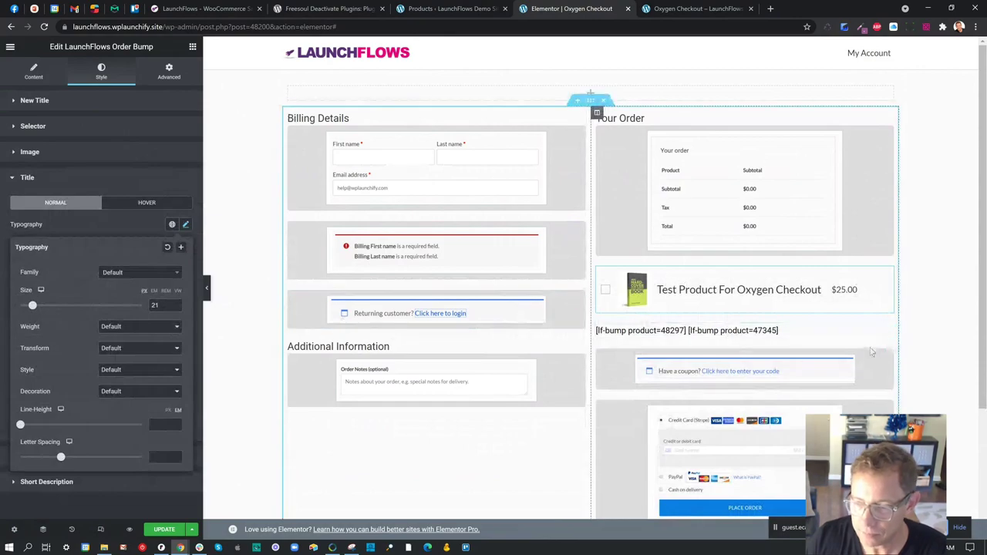
- Delete the shortcode Text Editor block and save the checkout page
{"action": "right_click", "coordinate": [888, 330]}
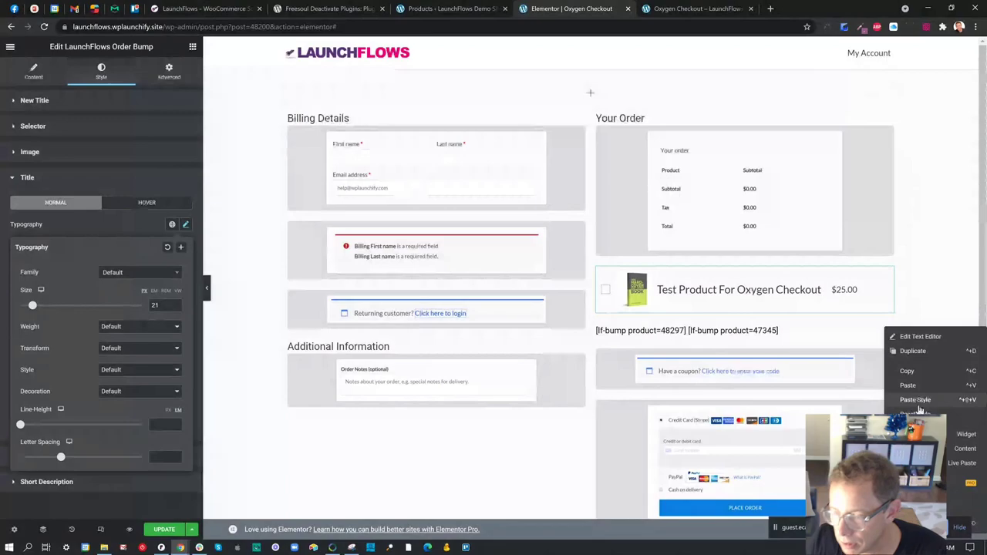
{"action": "left_click", "coordinate": [927, 272]}
{"action": "scroll", "coordinate": [917, 254], "scroll_direction": "down", "scroll_amount": 2}
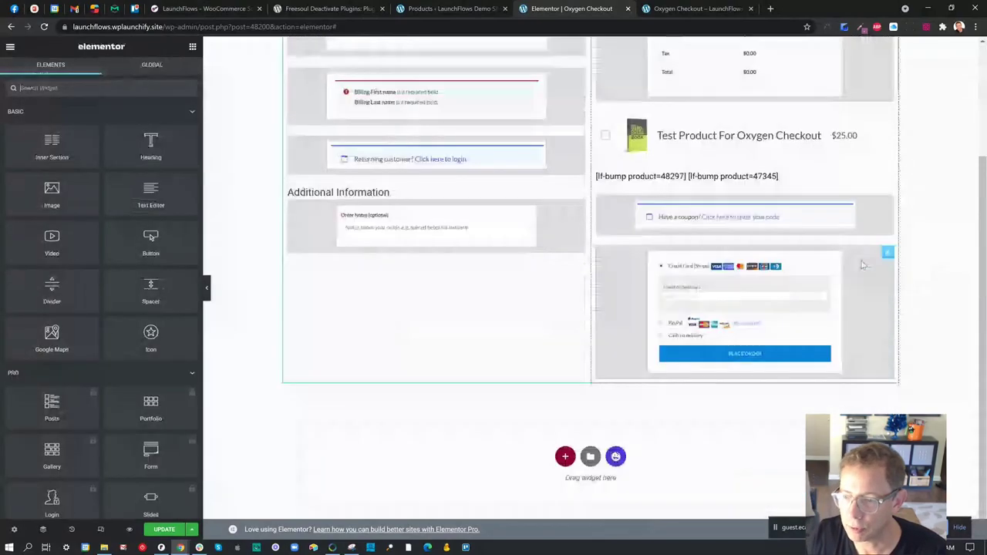
{"action": "left_click_drag", "start_coordinate": [887, 179], "coordinate": [540, 270]}
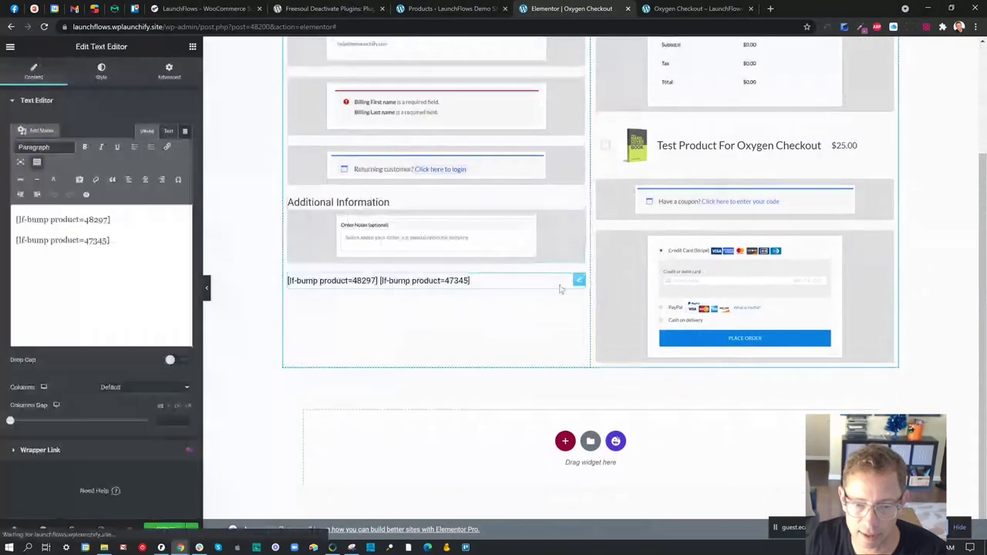
{"action": "right_click", "coordinate": [580, 284]}
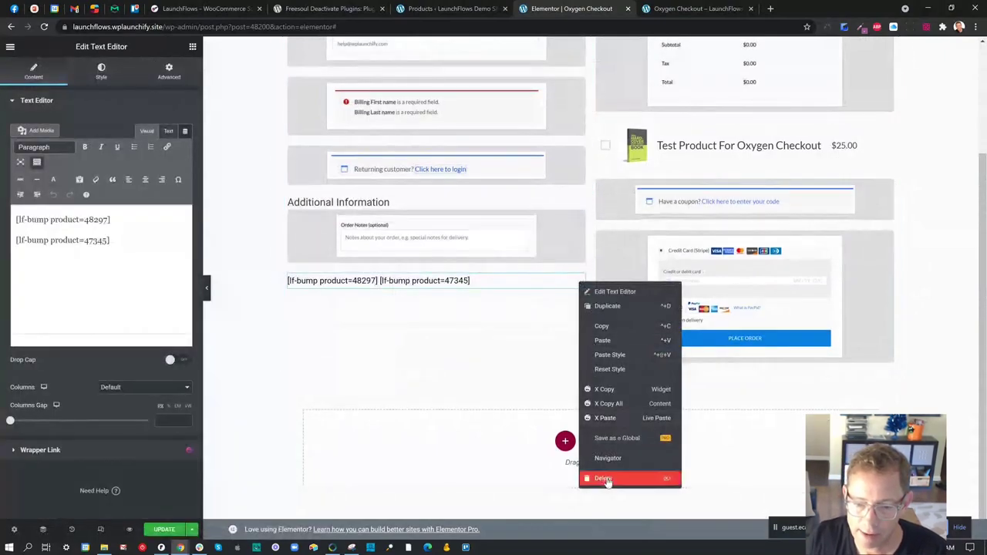
{"action": "left_click", "coordinate": [605, 479]}
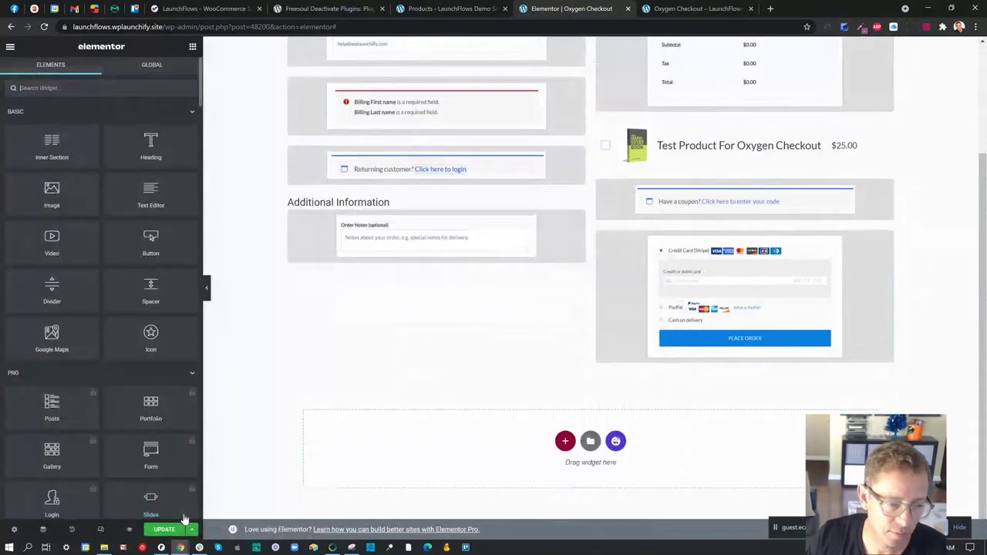
{"action": "left_click", "coordinate": [171, 531]}
{"action": "scroll", "coordinate": [352, 463], "scroll_direction": "up", "scroll_amount": 3}
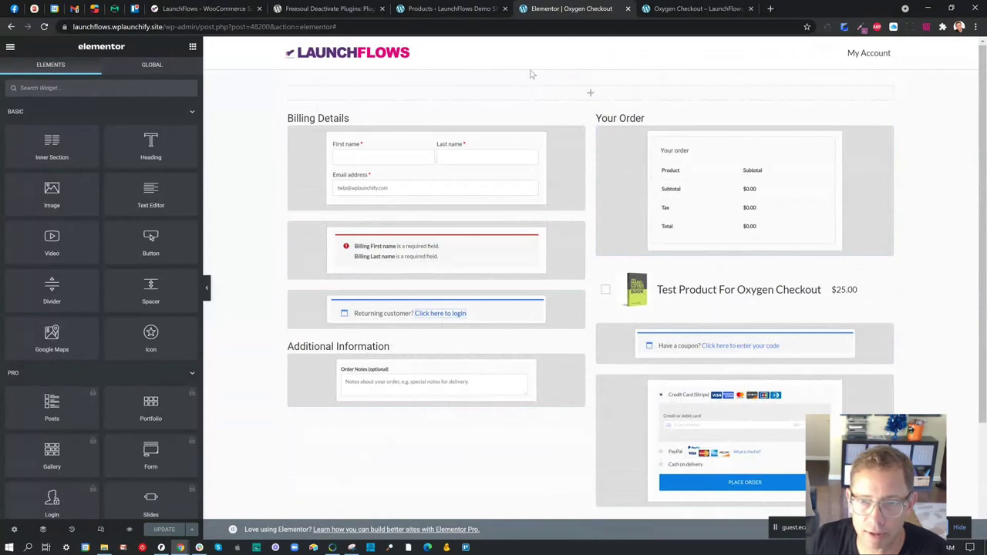
- Save again and confirm the live checkout shows the $25.00 bump below the order review
{"action": "right_click", "coordinate": [291, 91]}
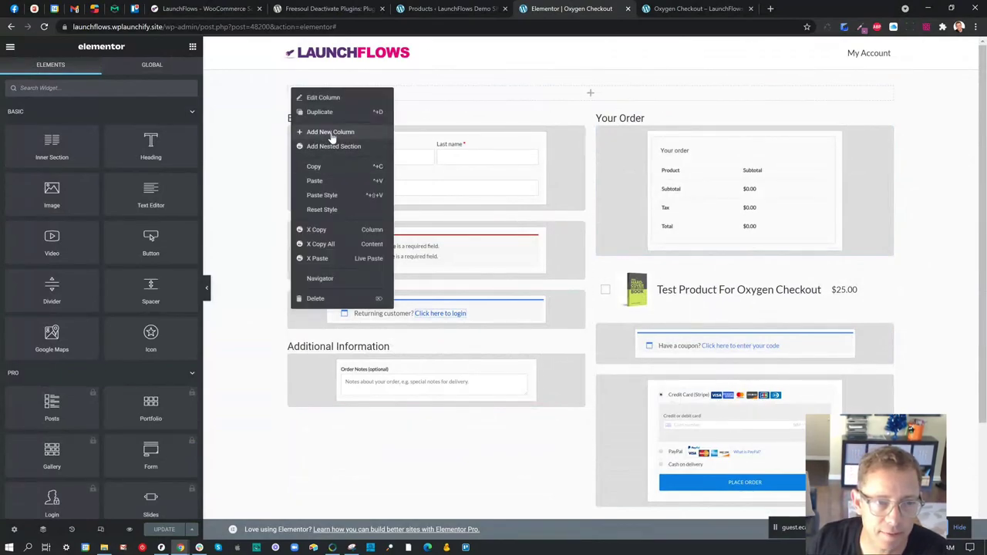
{"action": "left_click", "coordinate": [345, 285]}
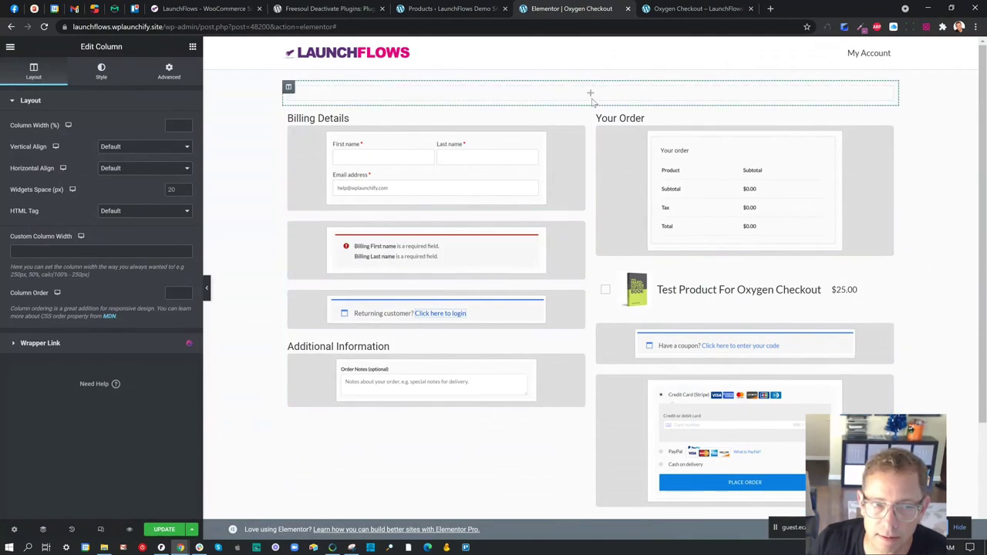
{"action": "left_click", "coordinate": [162, 529]}
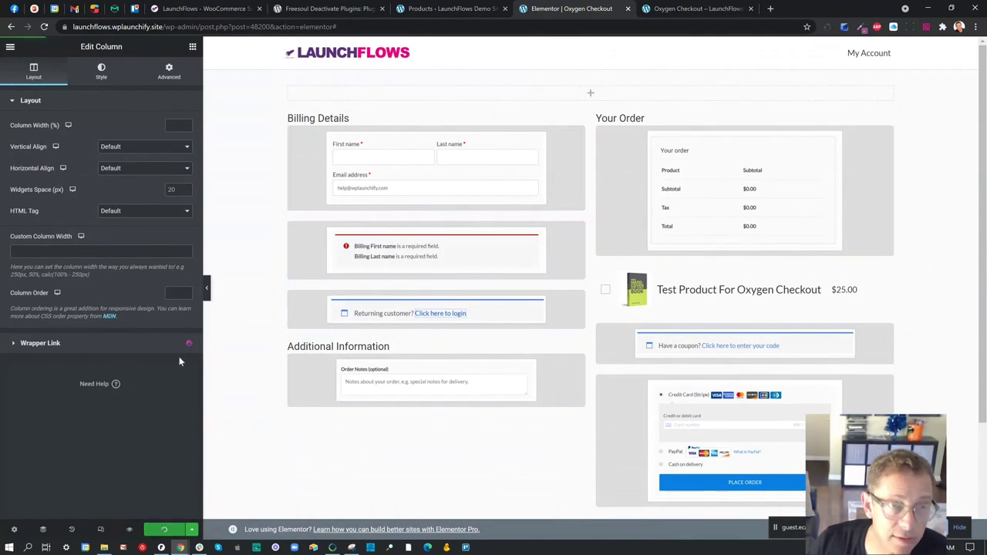
{"action": "left_click", "coordinate": [698, 8]}
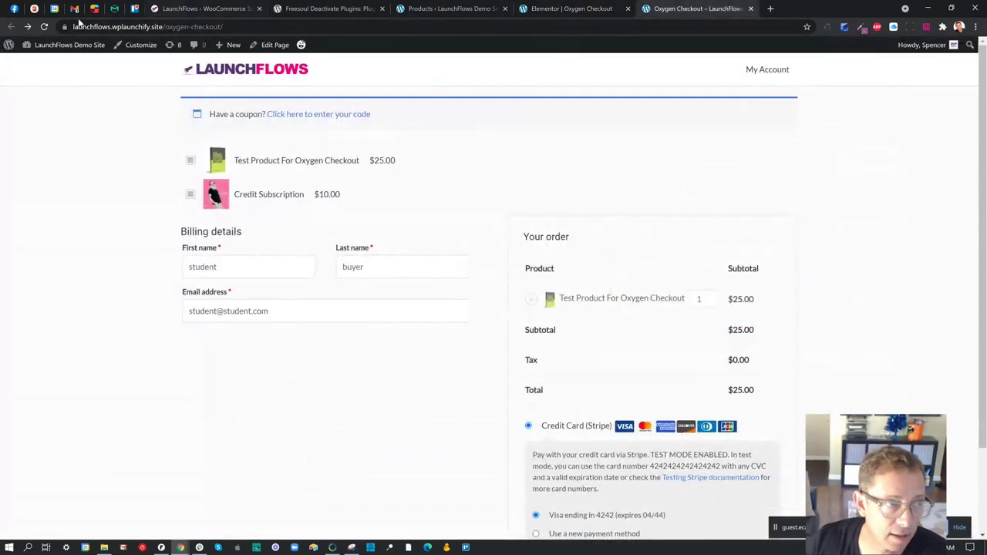
{"action": "left_click", "coordinate": [44, 26]}
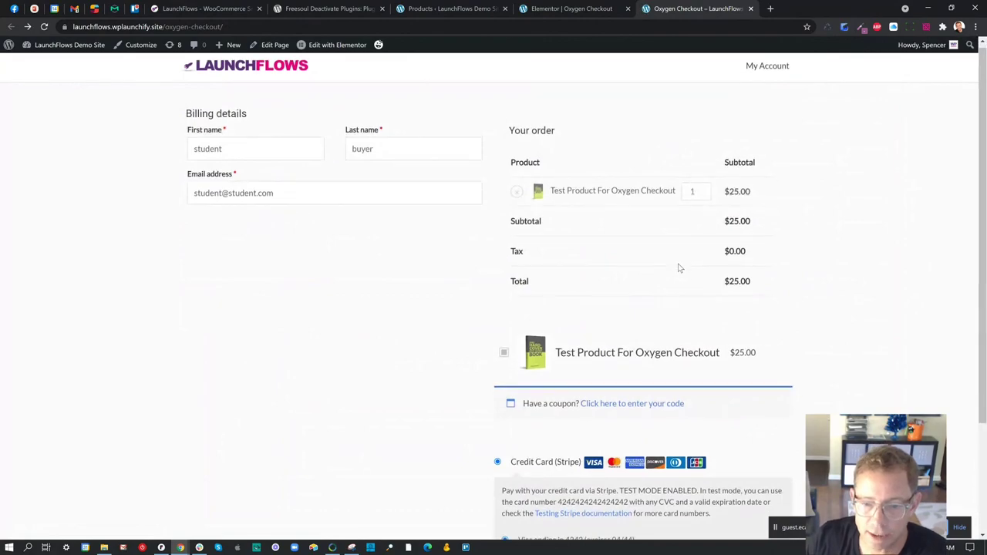
{"action": "scroll", "coordinate": [572, 289], "scroll_direction": "down", "scroll_amount": 2}
{"action": "scroll", "coordinate": [549, 230], "scroll_direction": "up", "scroll_amount": 1}
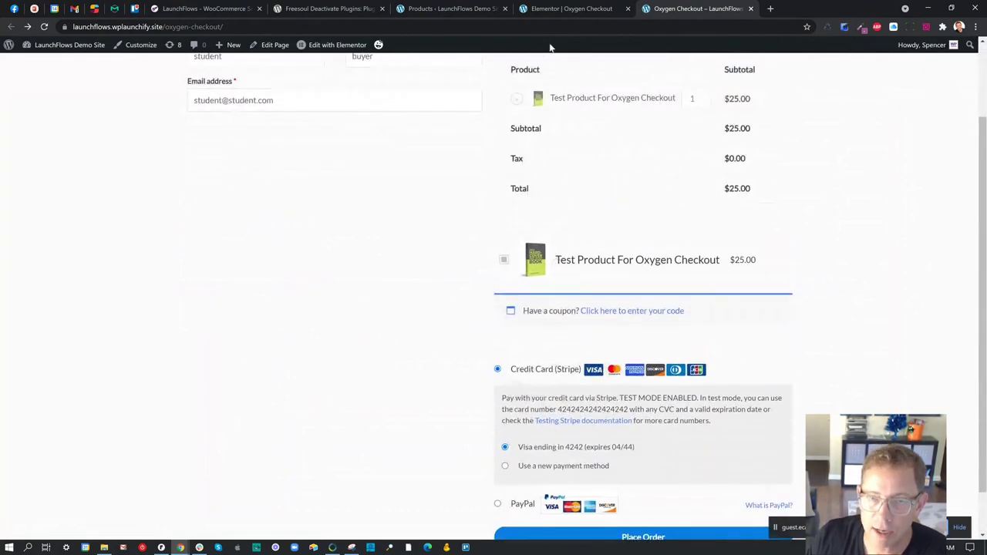
{"action": "left_click", "coordinate": [545, 9]}
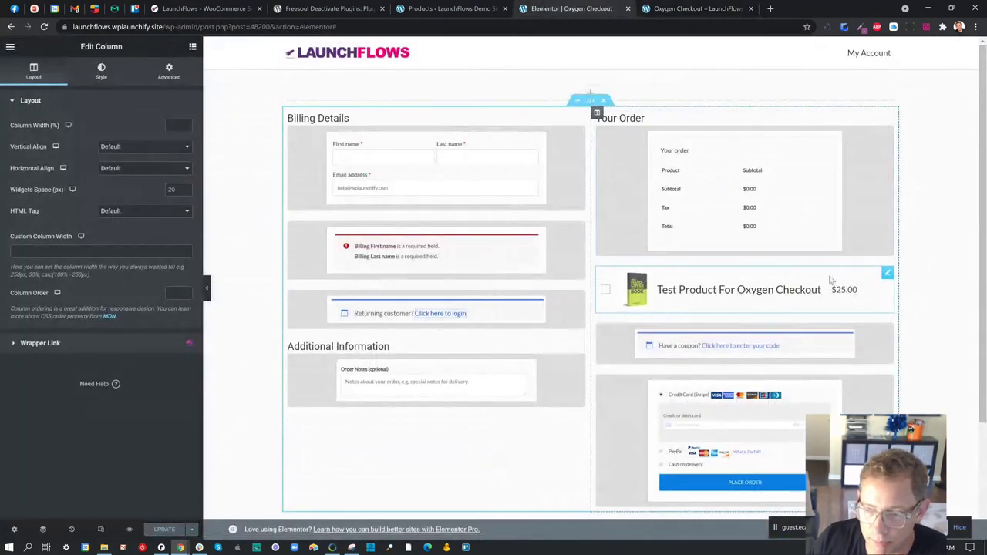
- Give the Order Bump a 5px red dashed border
{"action": "left_click", "coordinate": [748, 273]}
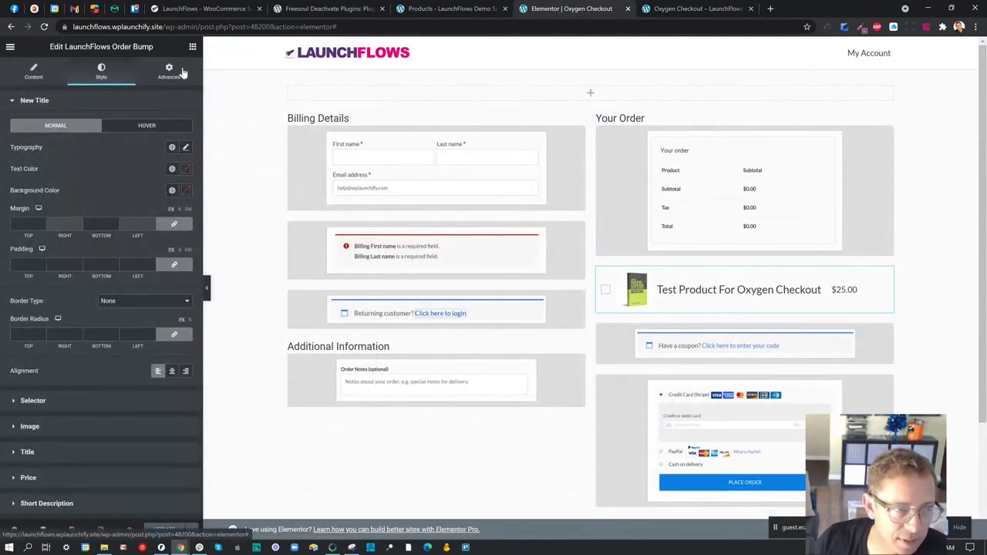
{"action": "left_click", "coordinate": [171, 73]}
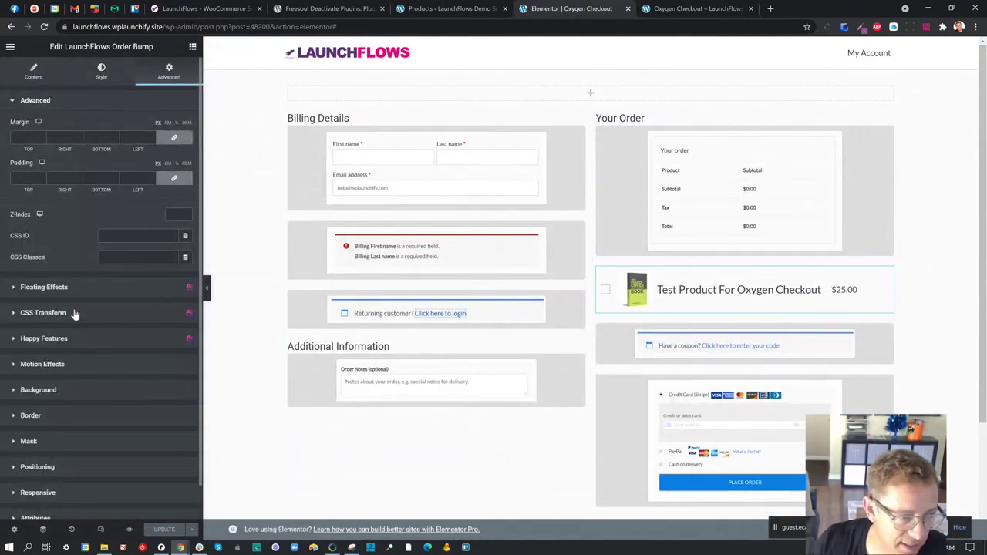
{"action": "left_click", "coordinate": [68, 415]}
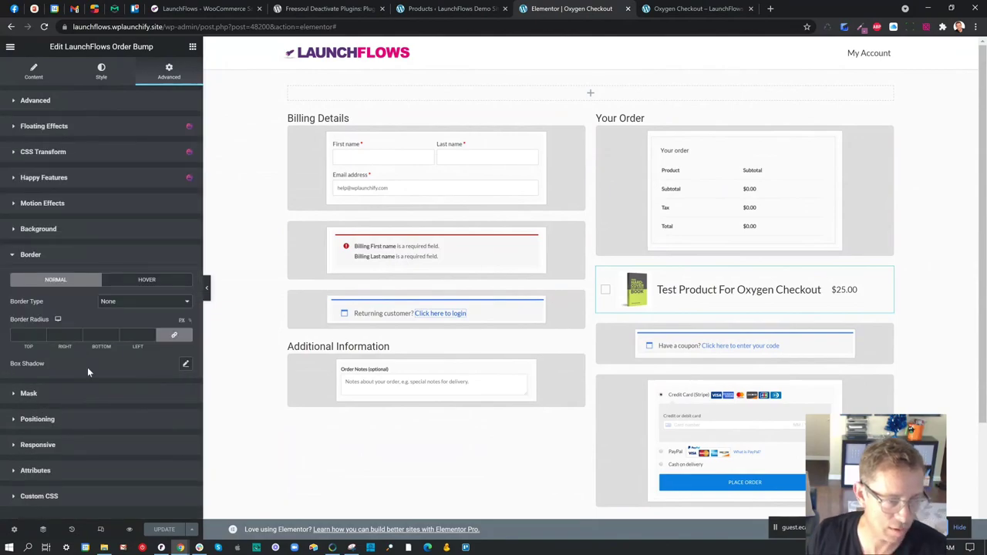
{"action": "left_click", "coordinate": [119, 303]}
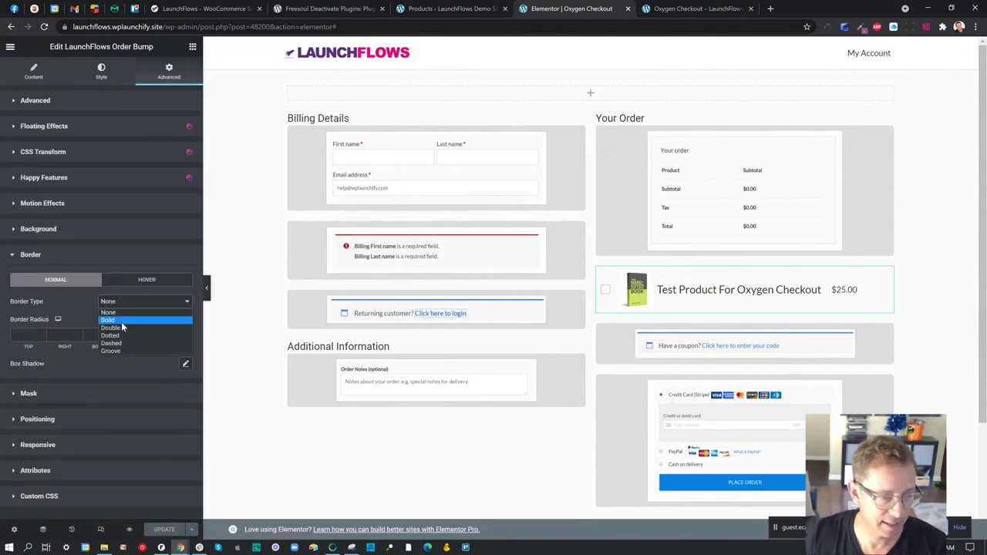
{"action": "left_click", "coordinate": [121, 336]}
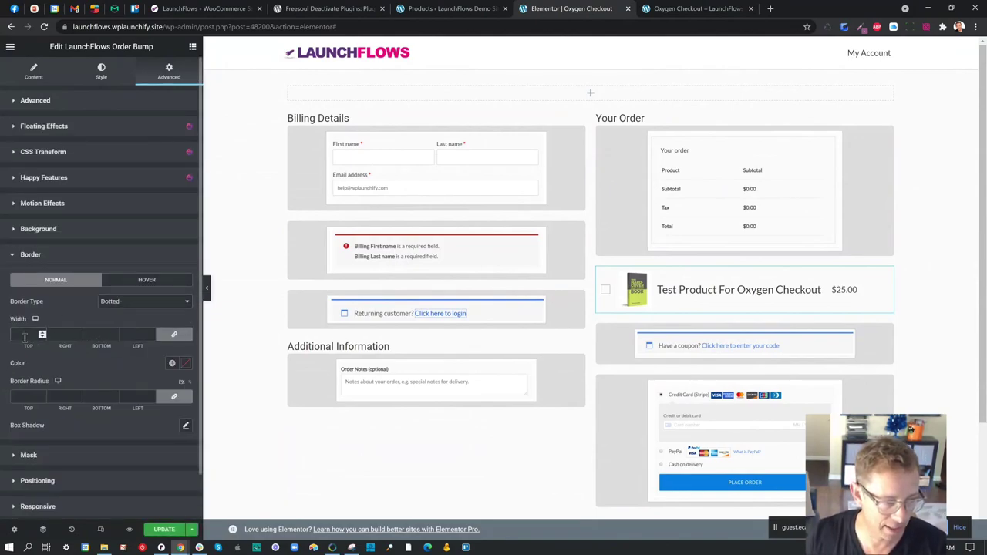
{"action": "type", "text": "5"}
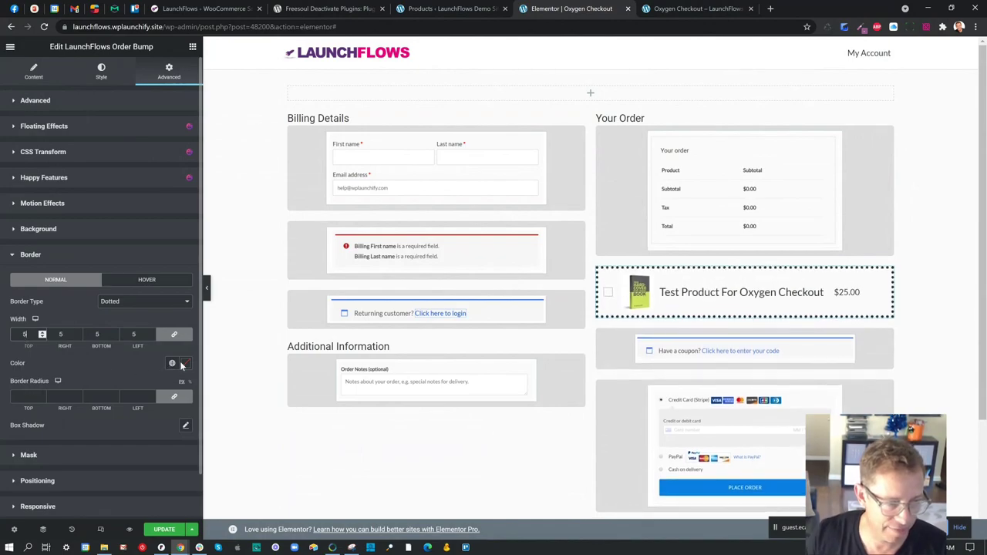
{"action": "left_click", "coordinate": [183, 364]}
{"action": "left_click", "coordinate": [174, 408]}
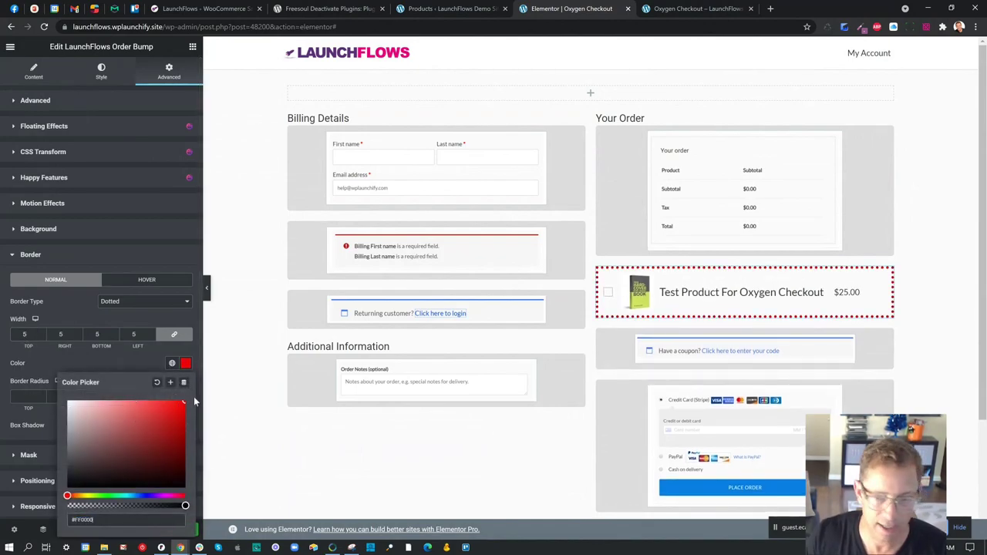
{"action": "left_click", "coordinate": [142, 305]}
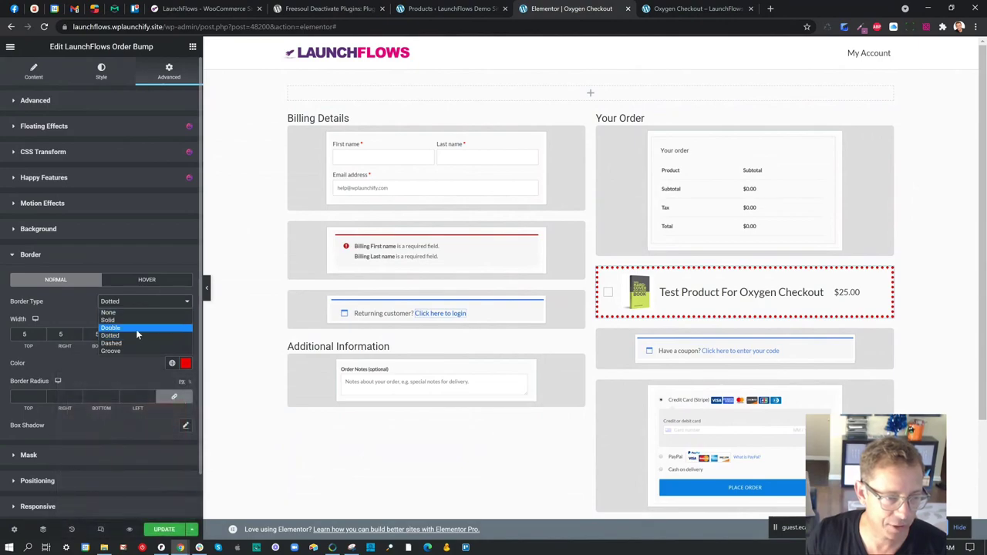
{"action": "left_click", "coordinate": [138, 341]}
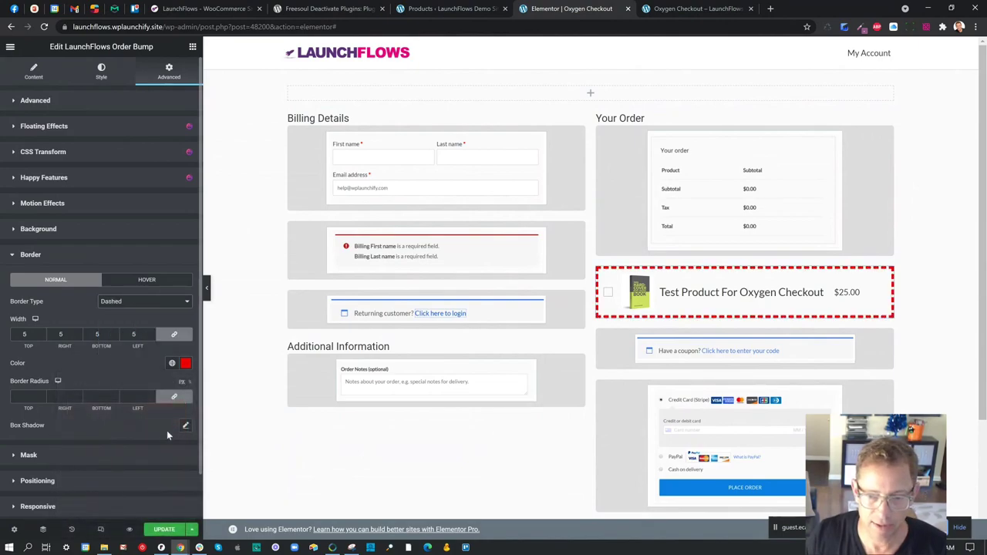
- Title the bump 'BUT WAIT!!! There's more!!!', set padding to 2, and save
{"action": "left_click", "coordinate": [36, 80]}
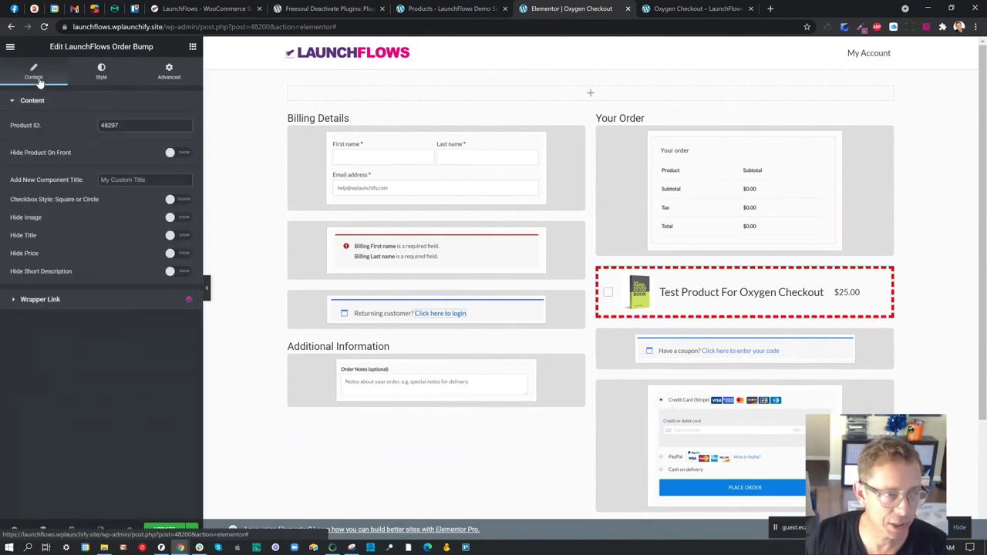
{"action": "left_click", "coordinate": [121, 180]}
{"action": "type", "text": "bUT "}
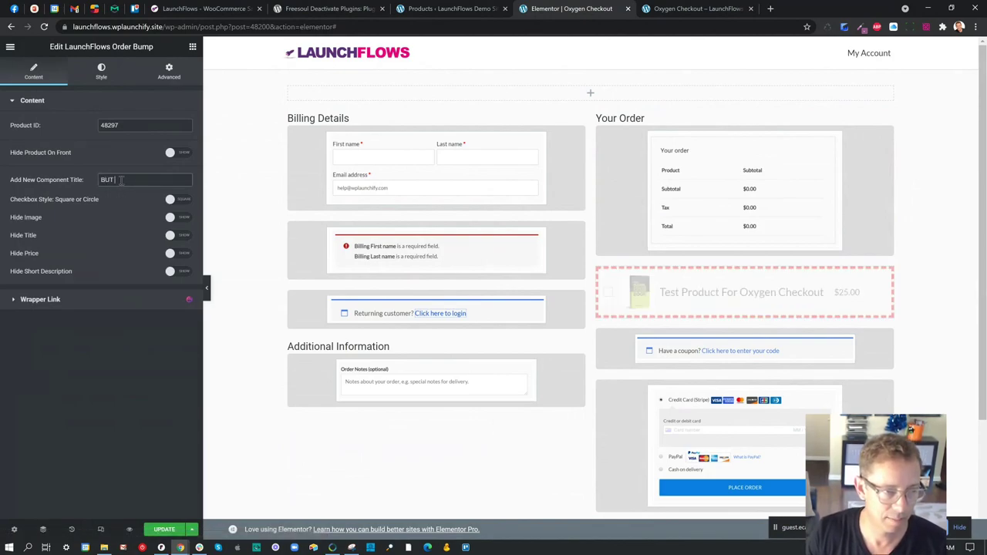
{"action": "type", "text": "WAIT!!! HERE'S"}
{"action": "key", "text": "BackSpace"}
{"action": "key", "text": "BackSpace"}
{"action": "key", "text": "BackSpace"}
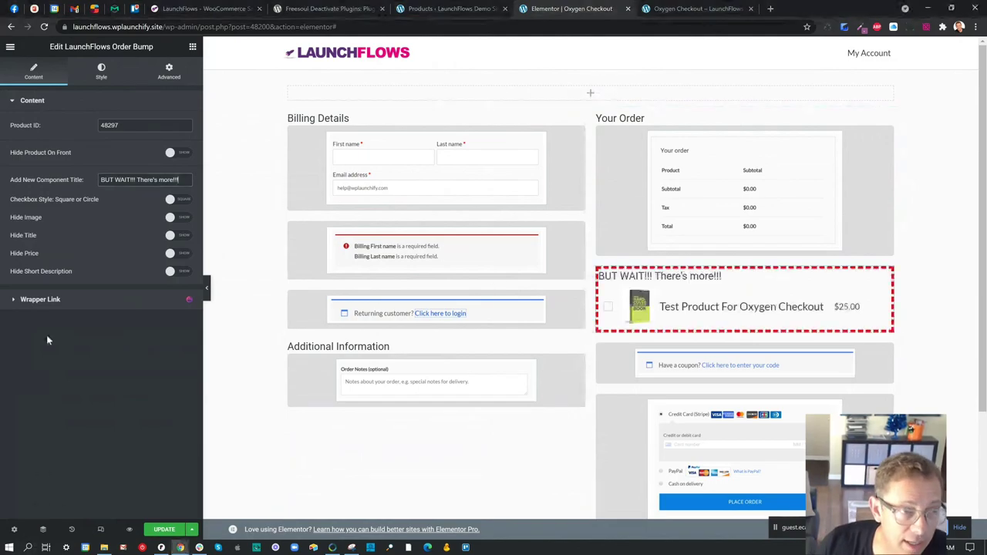
{"action": "left_click", "coordinate": [169, 71]}
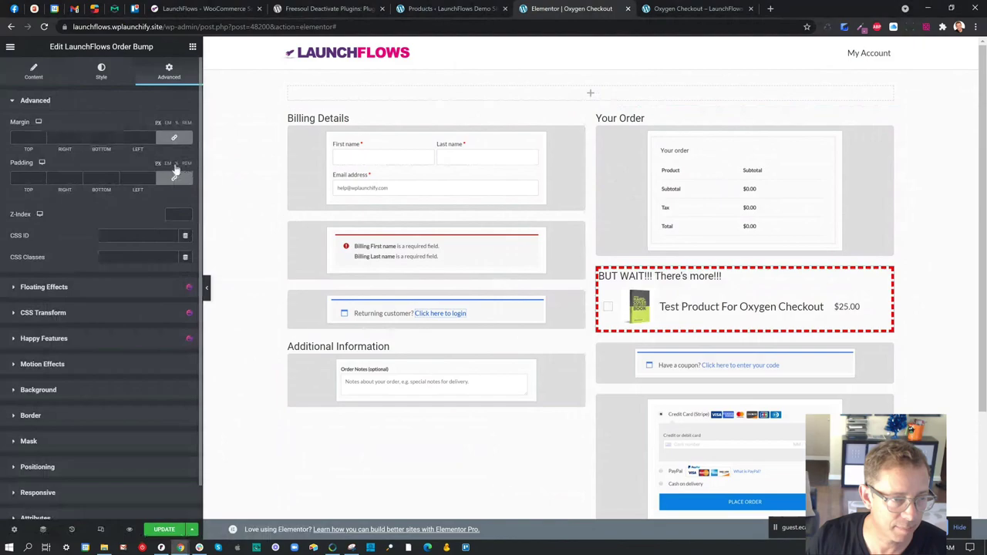
{"action": "left_click", "coordinate": [24, 178]}
{"action": "type", "text": "2"}
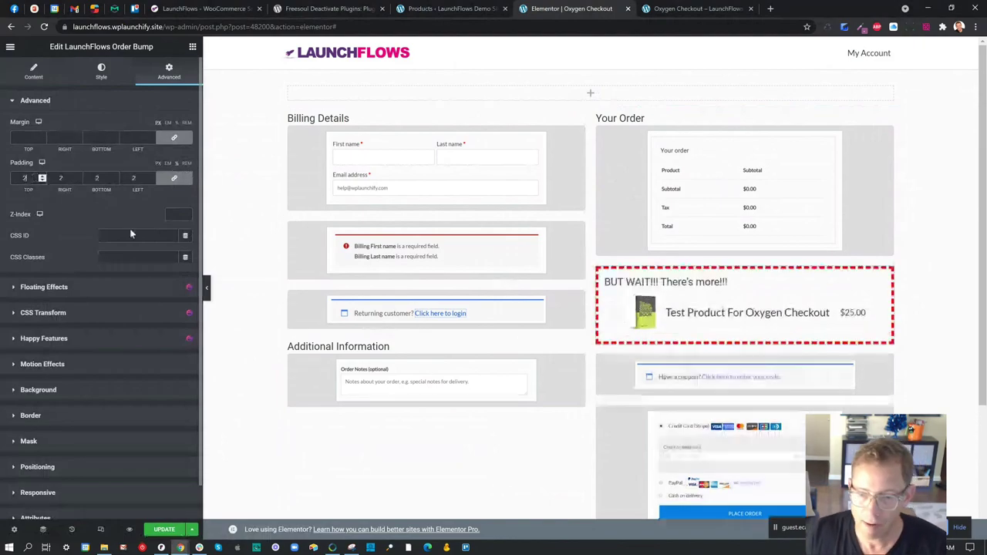
{"action": "left_click", "coordinate": [165, 529]}
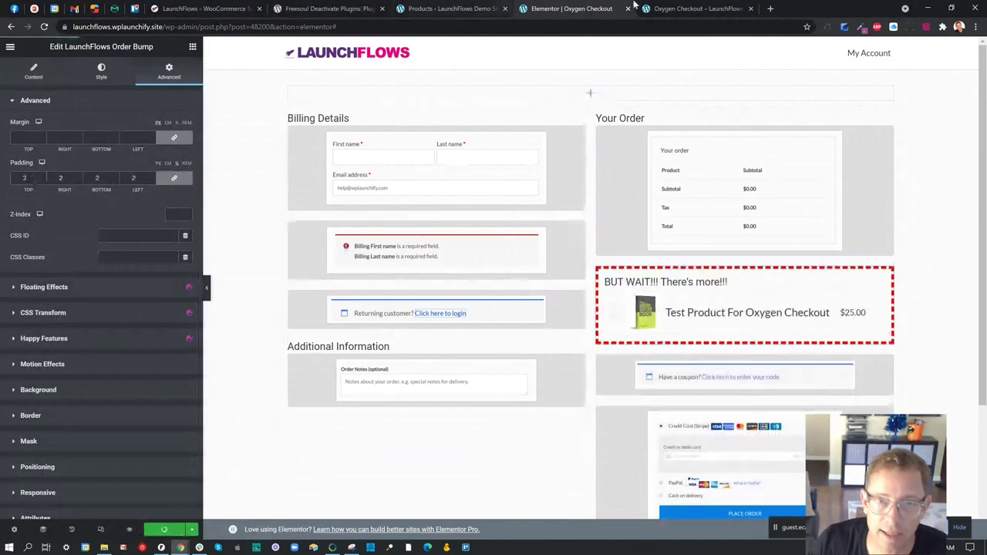
- Reload the live Oxygen Checkout to view the red dashed 'BUT WAIT!!!' order bump
{"action": "left_click", "coordinate": [671, 8]}
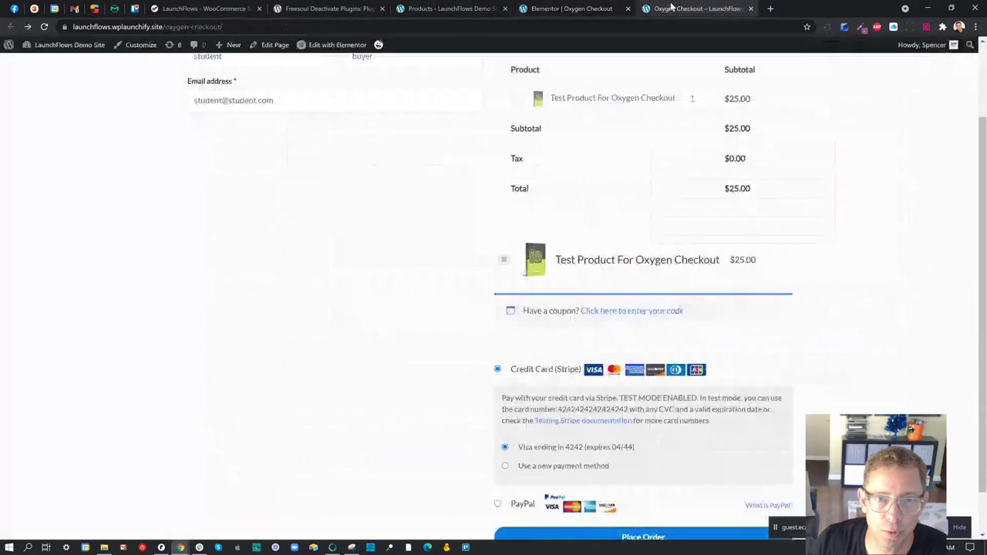
{"action": "left_click", "coordinate": [43, 26]}
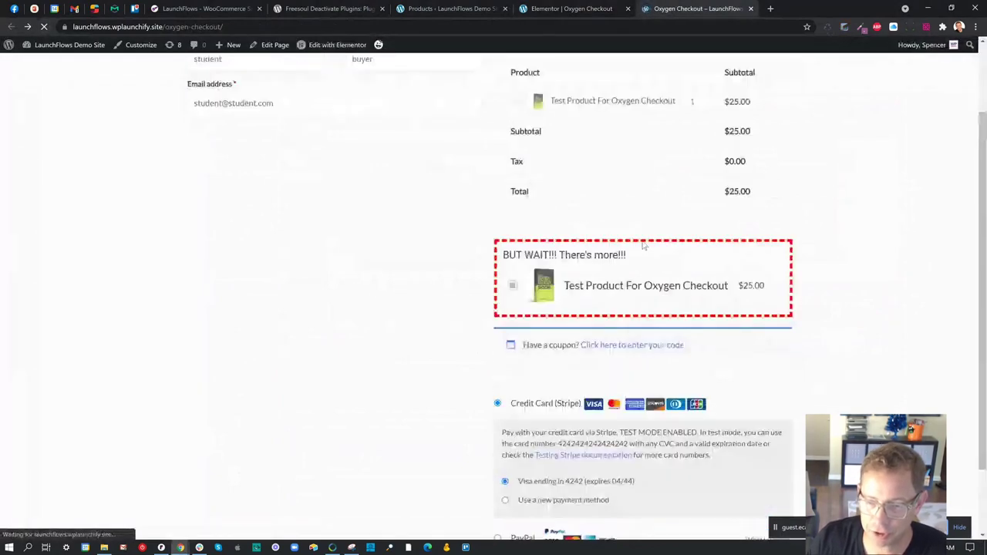
{"action": "scroll", "coordinate": [663, 252], "scroll_direction": "up", "scroll_amount": 1}
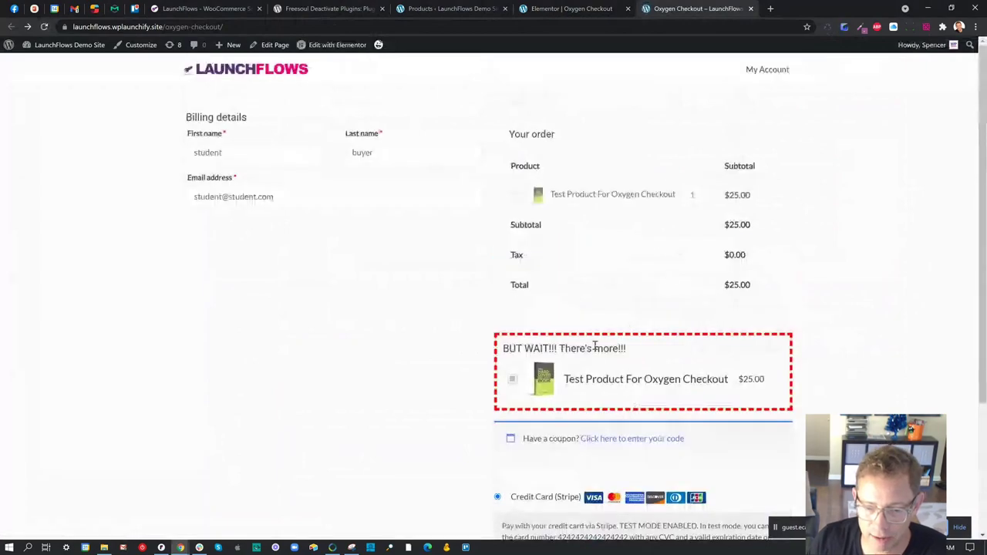
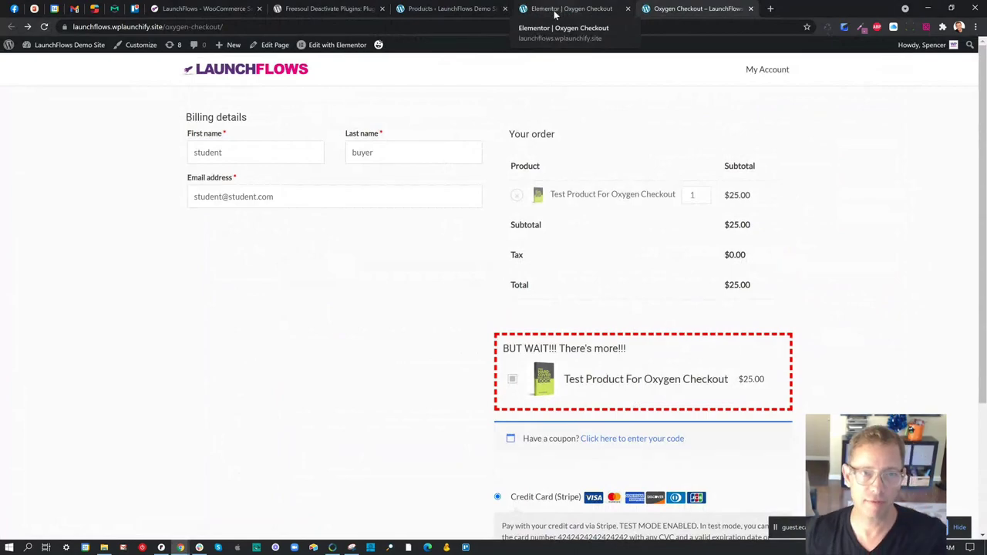
- In the admin tab, open WooCommerce > Checkout Form to view the billing field list
{"action": "left_click", "coordinate": [478, 10]}
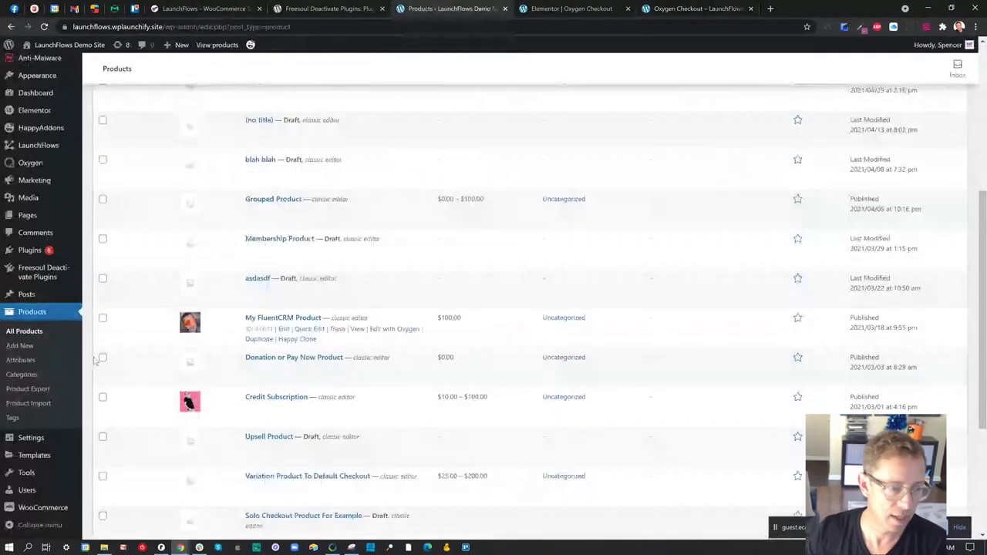
{"action": "mouse_move", "coordinate": [24, 435]}
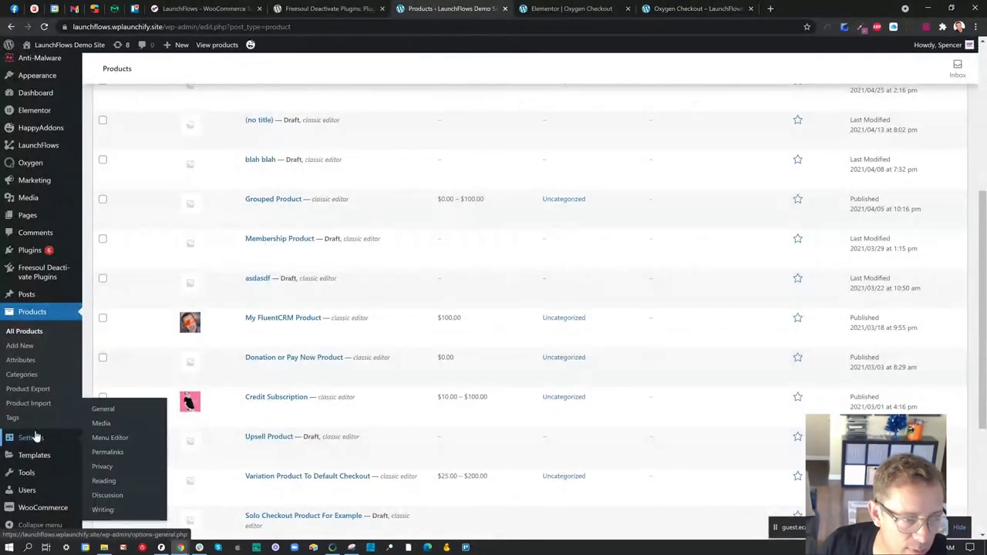
{"action": "mouse_move", "coordinate": [39, 461]}
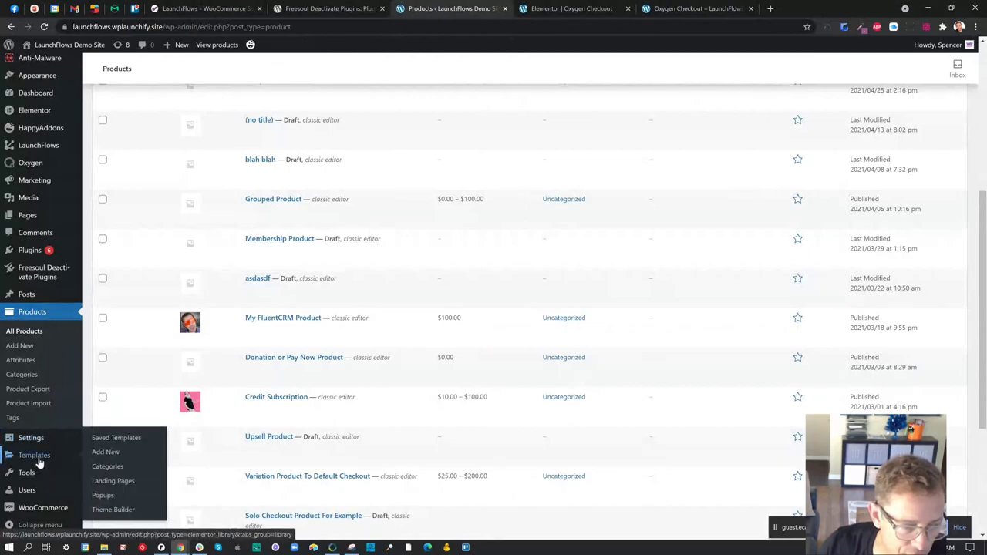
{"action": "mouse_move", "coordinate": [46, 507]}
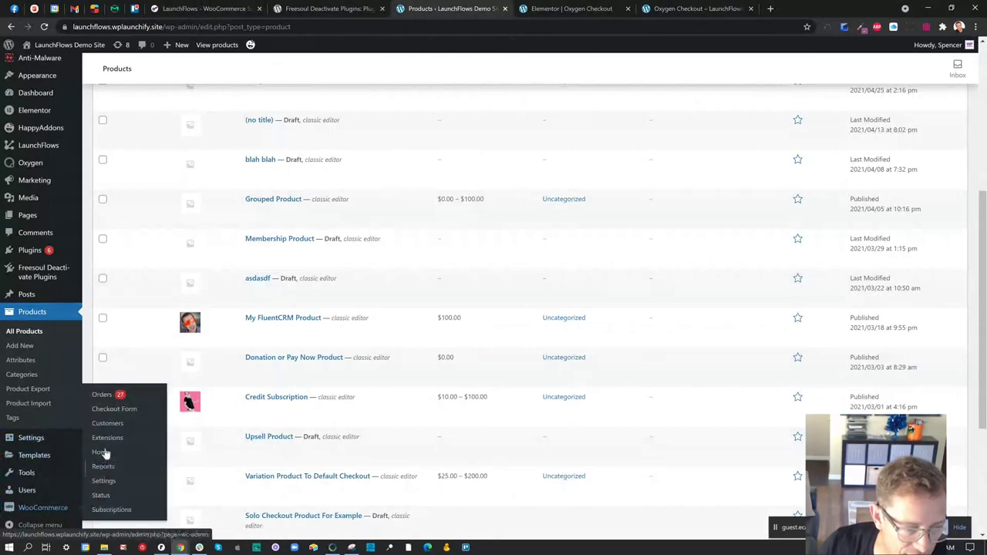
{"action": "left_click", "coordinate": [118, 409]}
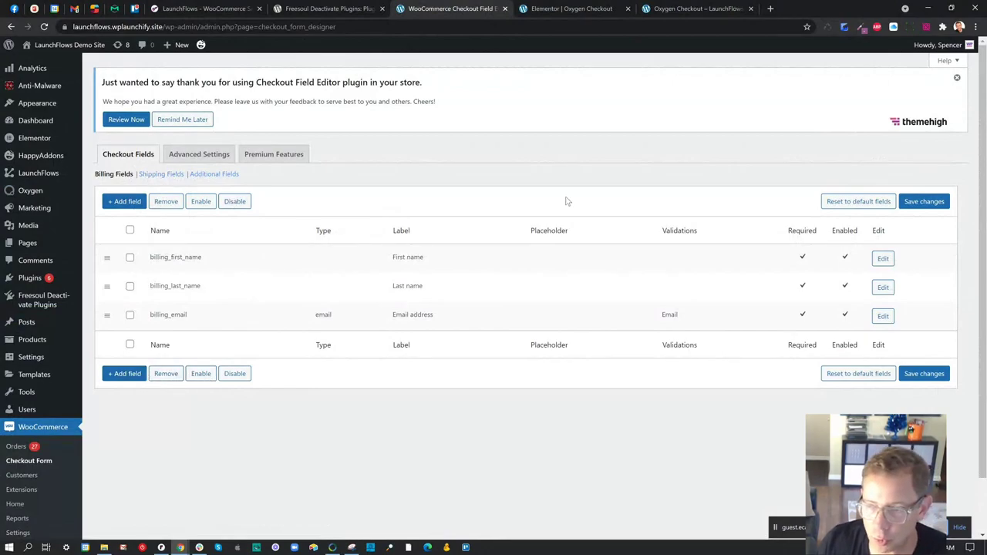
- Reset the checkout billing fields to their defaults and save the changes
{"action": "left_click", "coordinate": [859, 202]}
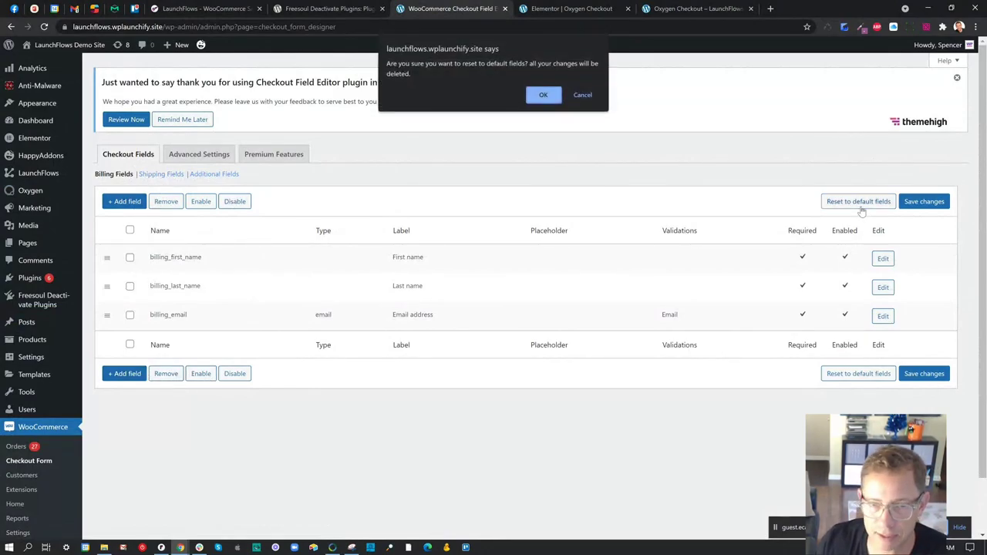
{"action": "left_click", "coordinate": [544, 97]}
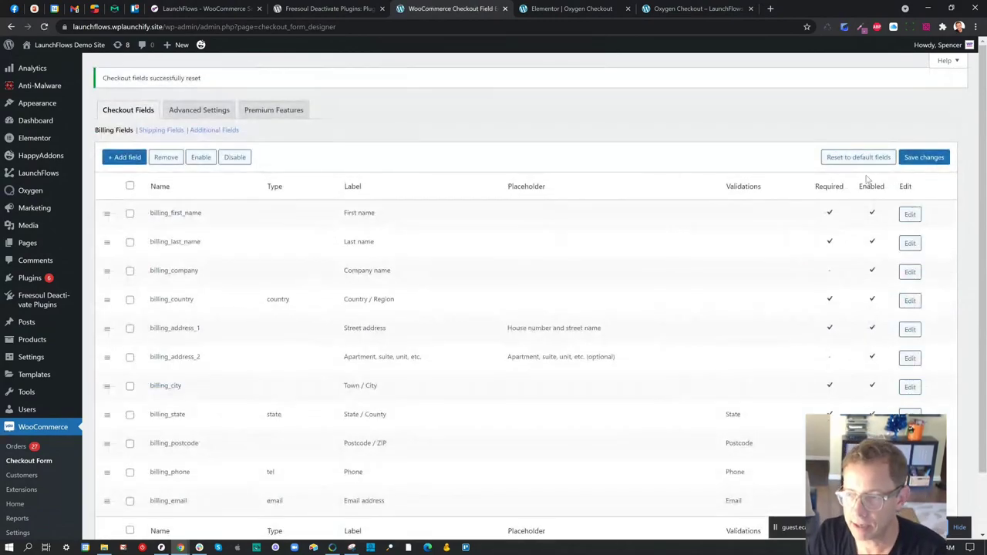
{"action": "left_click", "coordinate": [922, 157]}
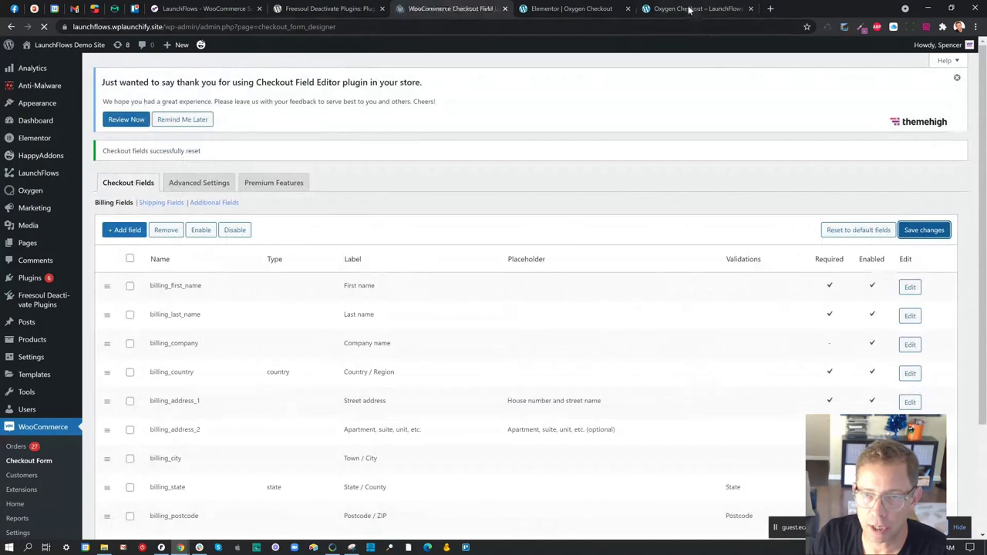
- Reload the live checkout page to confirm the full billing form is back
{"action": "left_click", "coordinate": [689, 9]}
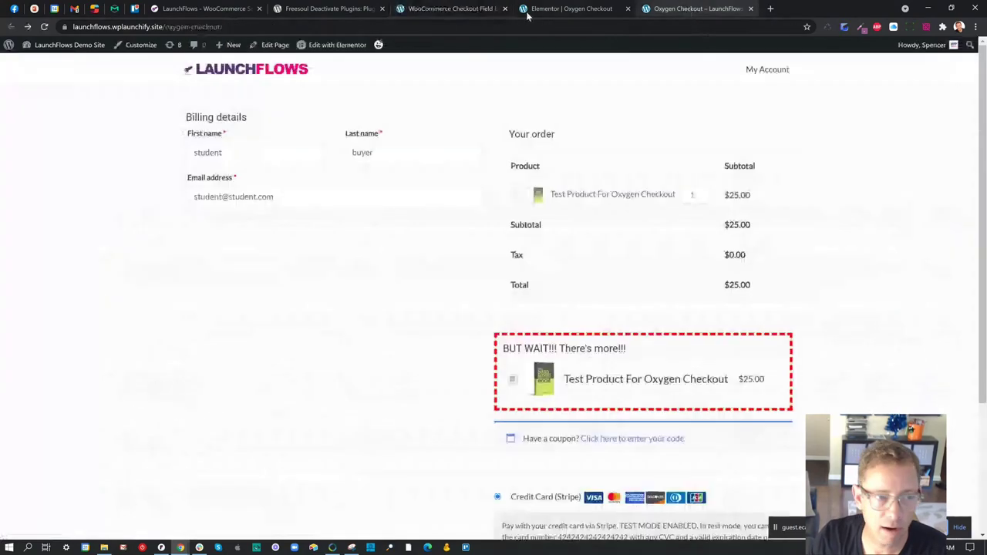
{"action": "left_click", "coordinate": [45, 27]}
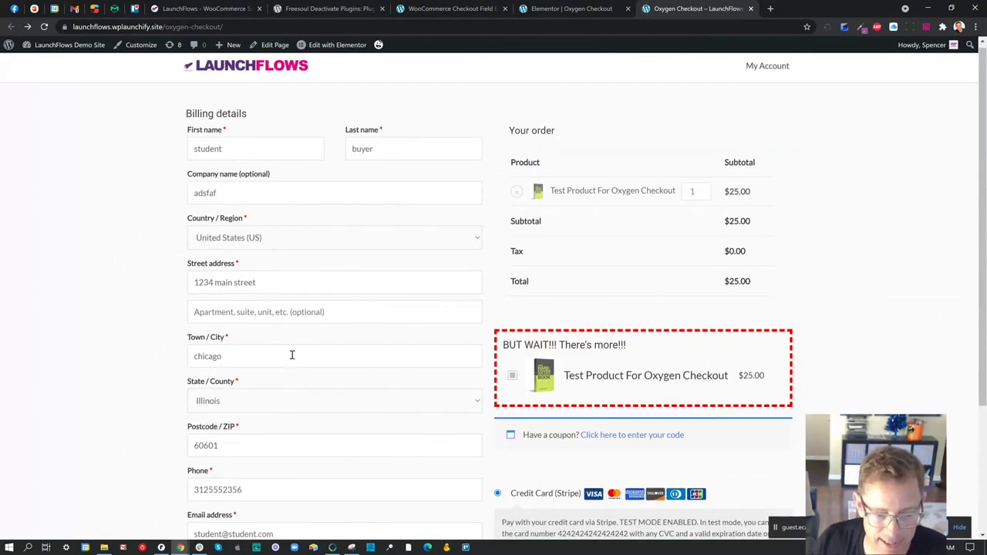
{"action": "scroll", "coordinate": [291, 355], "scroll_direction": "down", "scroll_amount": 3}
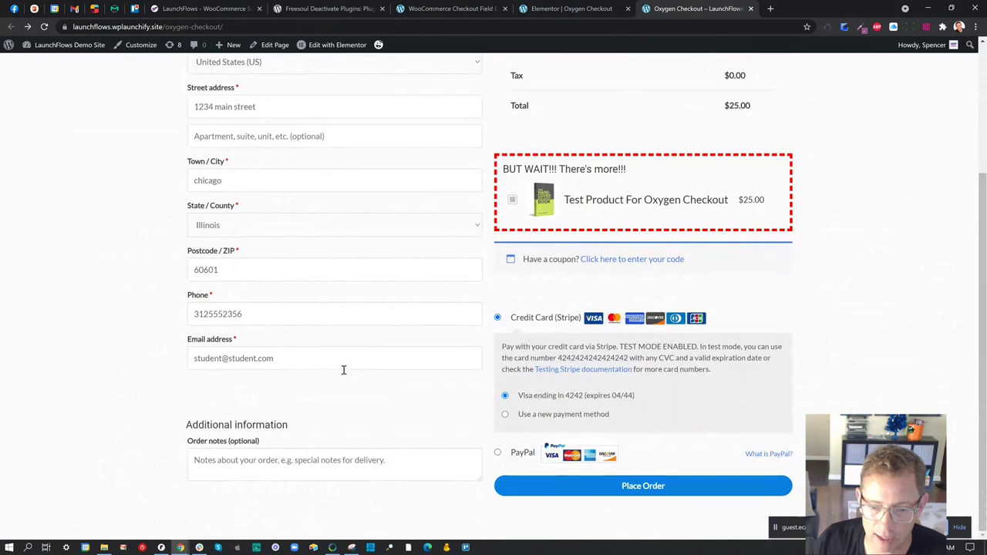
{"action": "scroll", "coordinate": [340, 374], "scroll_direction": "up", "scroll_amount": 3}
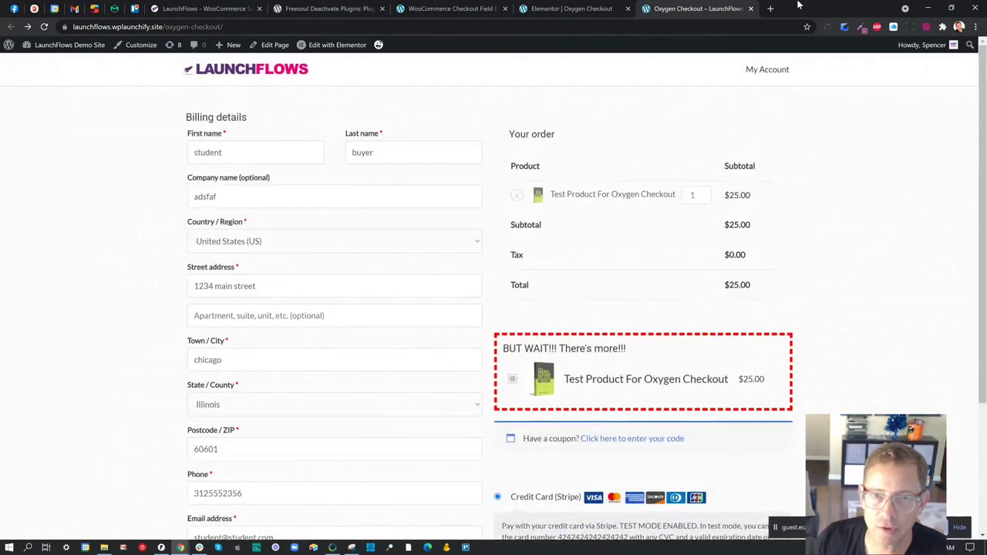
{"action": "left_click", "coordinate": [772, 8]}
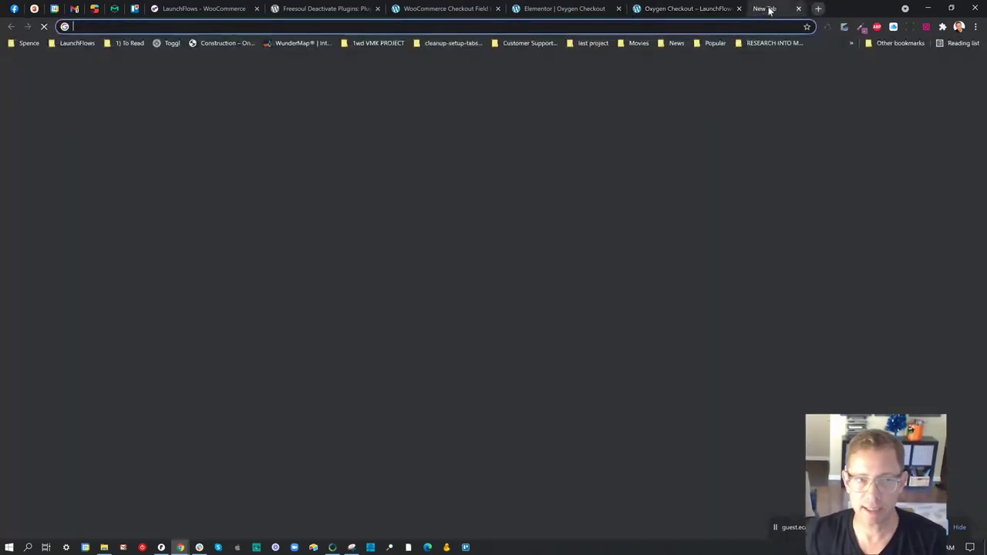
- Search Google for 'checkout field manager for woocommerce' and review the wordpress.org Checkout Field Editor plugin page
{"action": "type", "text": "checkout field"}
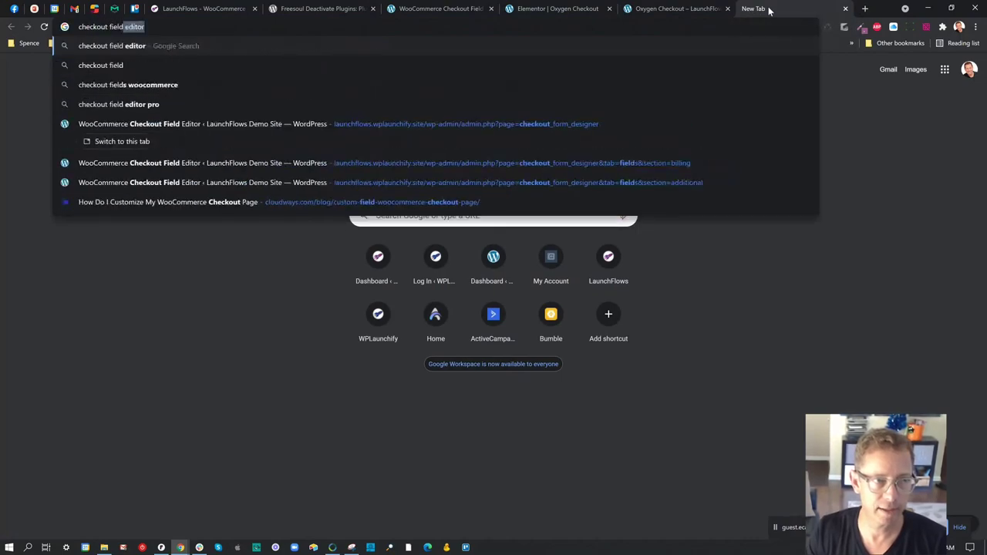
{"action": "type", "text": " manager for woocommerce"}
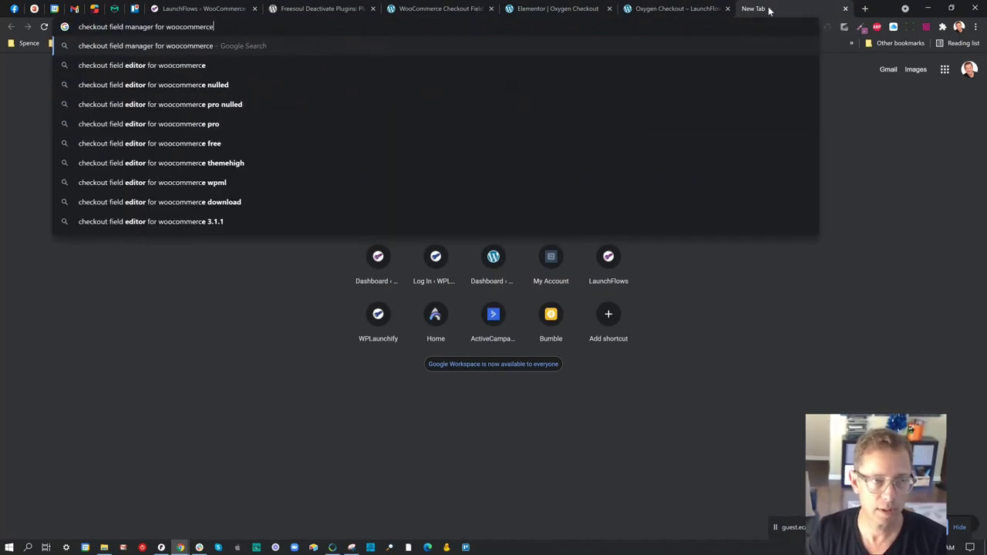
{"action": "key", "text": "Return"}
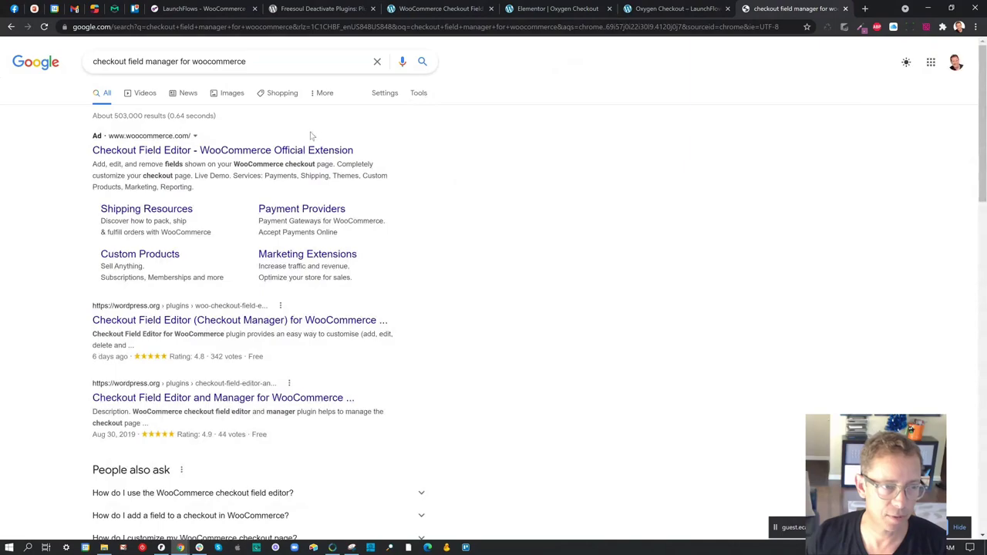
{"action": "left_click", "coordinate": [261, 323]}
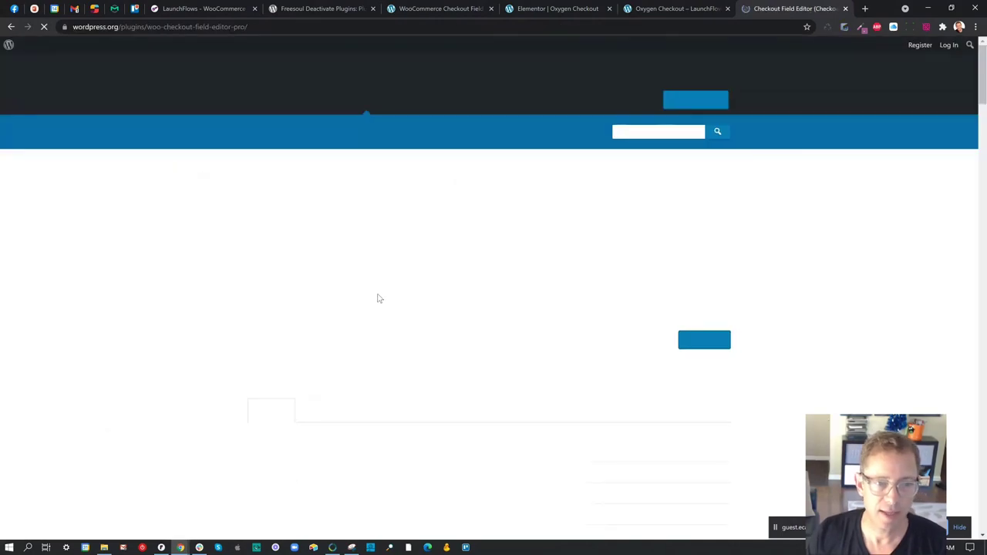
{"action": "scroll", "coordinate": [540, 247], "scroll_direction": "down", "scroll_amount": 2}
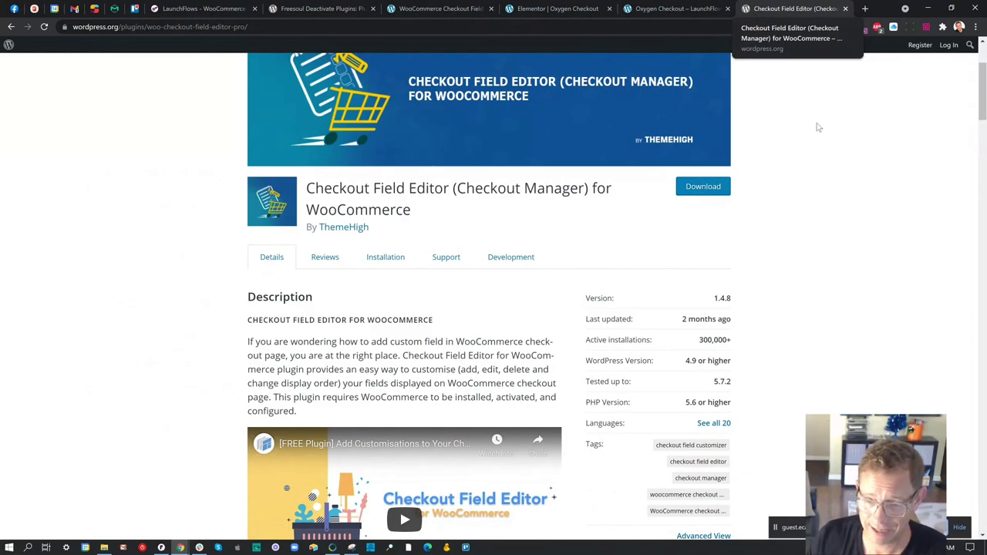
{"action": "scroll", "coordinate": [743, 271], "scroll_direction": "down", "scroll_amount": 2}
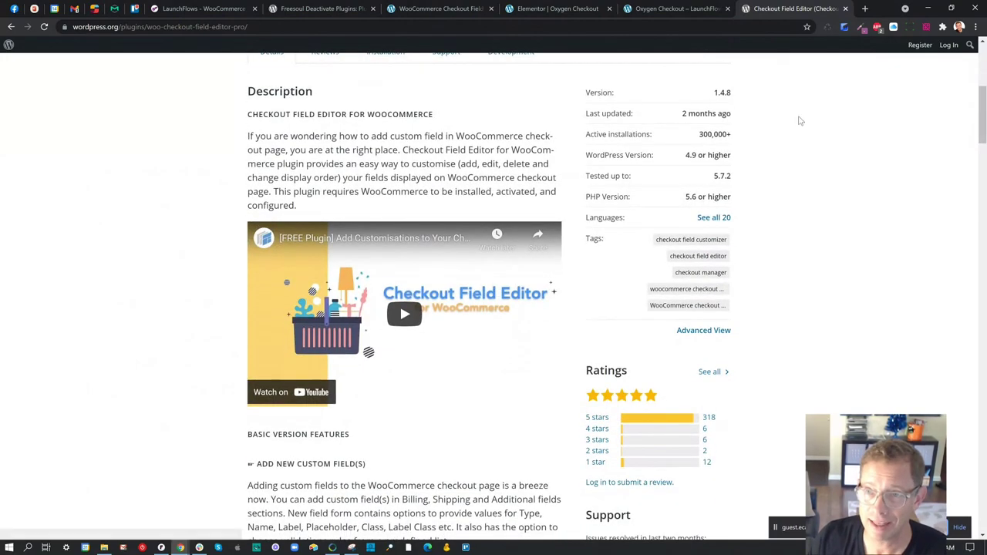
{"action": "left_click", "coordinate": [846, 9]}
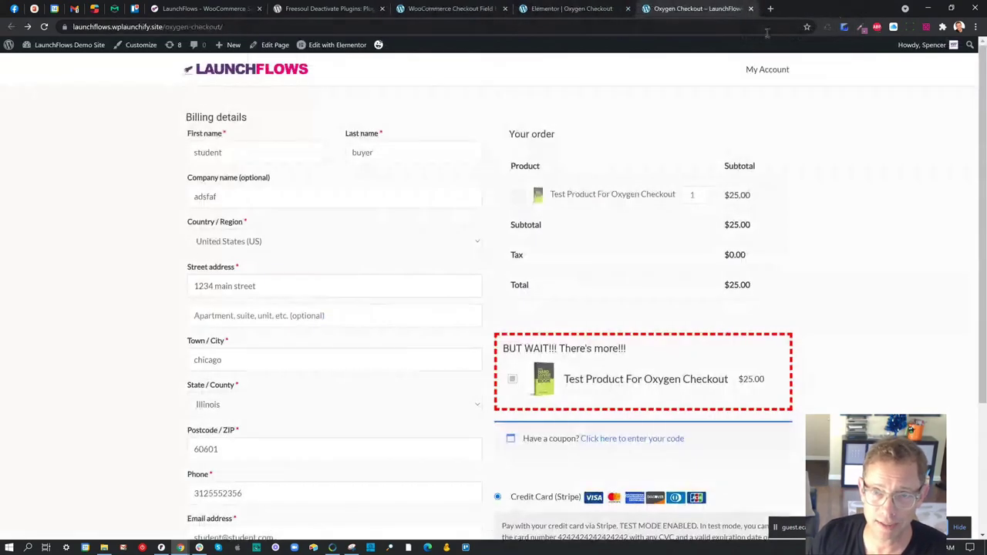
- Remove every billing field except first name, last name and email, and save
{"action": "left_click", "coordinate": [592, 8]}
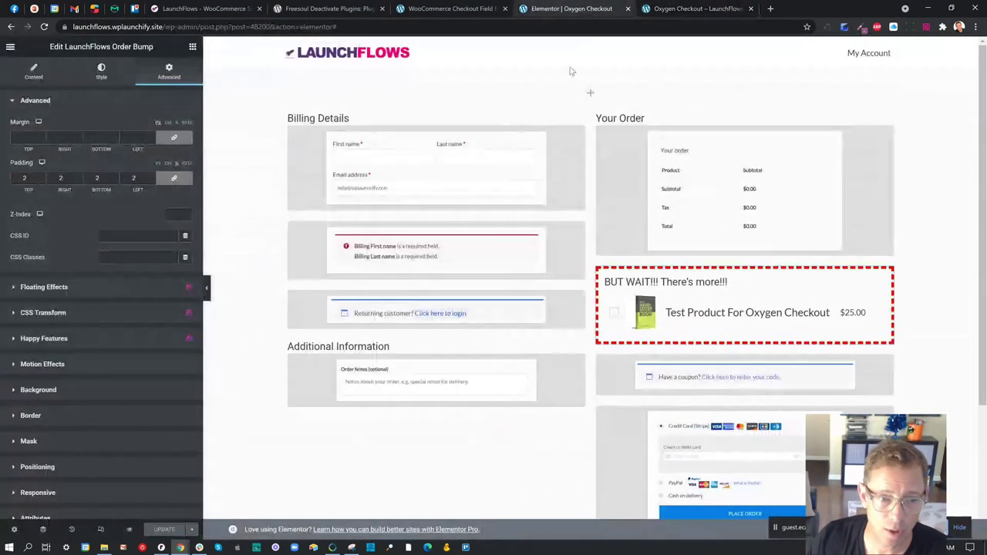
{"action": "left_click", "coordinate": [444, 7]}
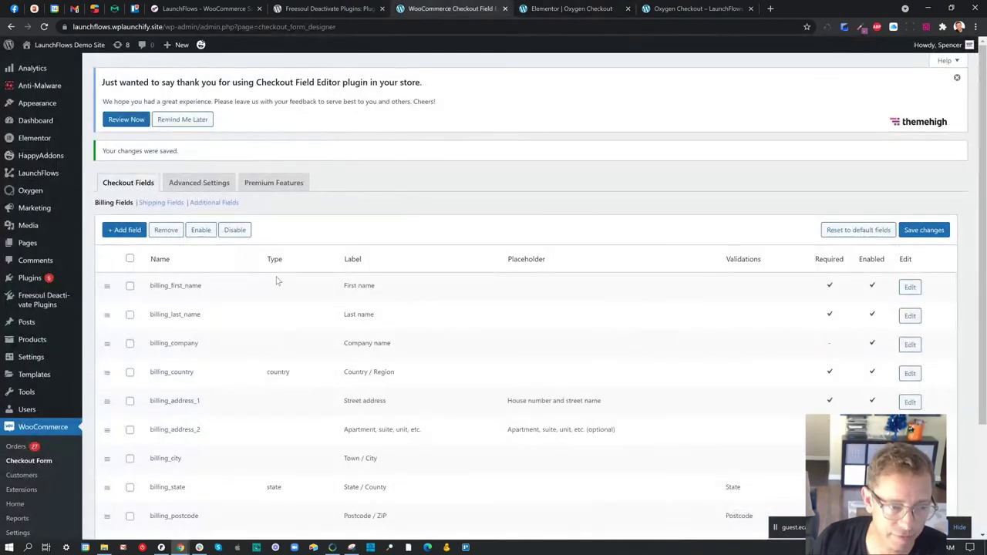
{"action": "scroll", "coordinate": [279, 282], "scroll_direction": "down", "scroll_amount": 2}
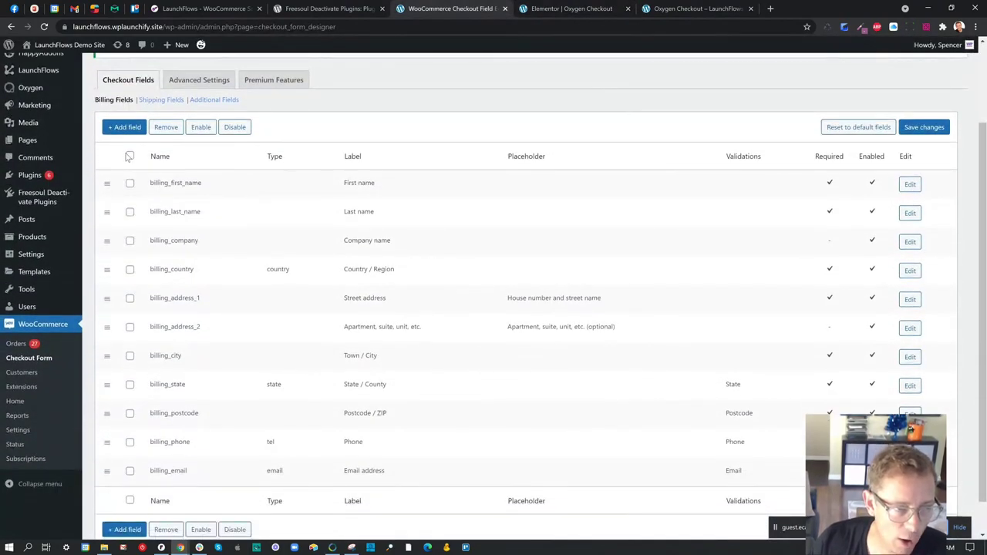
{"action": "left_click", "coordinate": [130, 185]}
{"action": "left_click", "coordinate": [130, 213]}
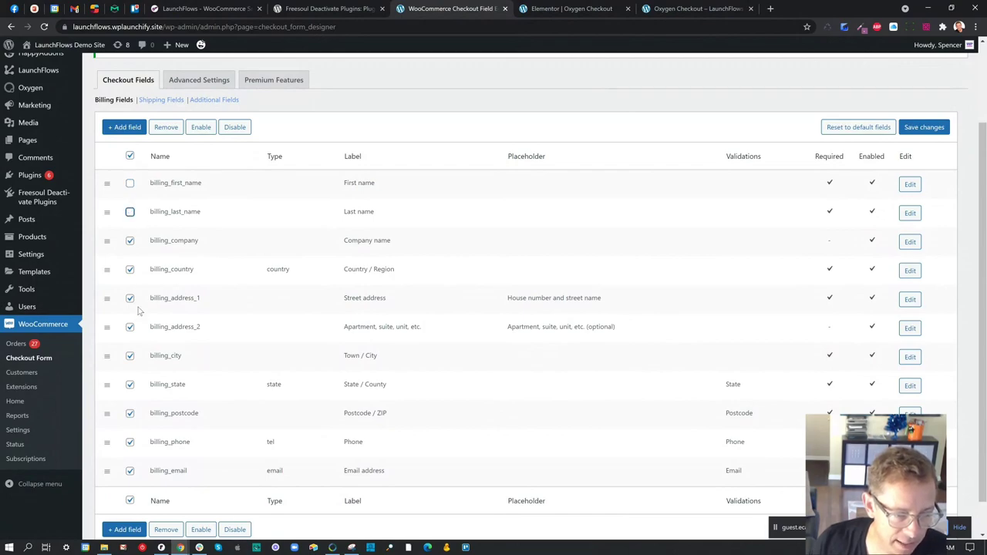
{"action": "left_click", "coordinate": [130, 471]}
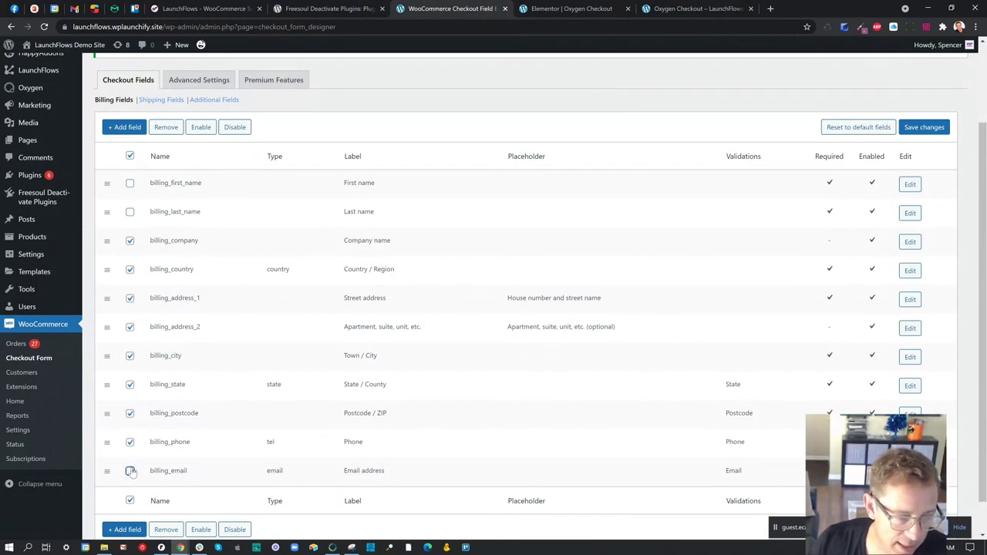
{"action": "scroll", "coordinate": [234, 471], "scroll_direction": "down", "scroll_amount": 1}
{"action": "left_click", "coordinate": [164, 492]}
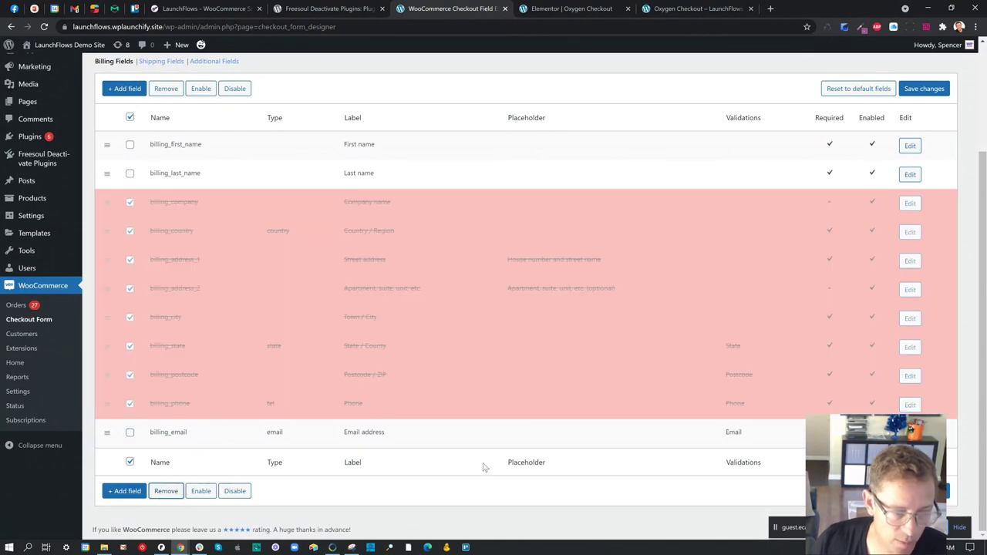
{"action": "left_click", "coordinate": [950, 492]}
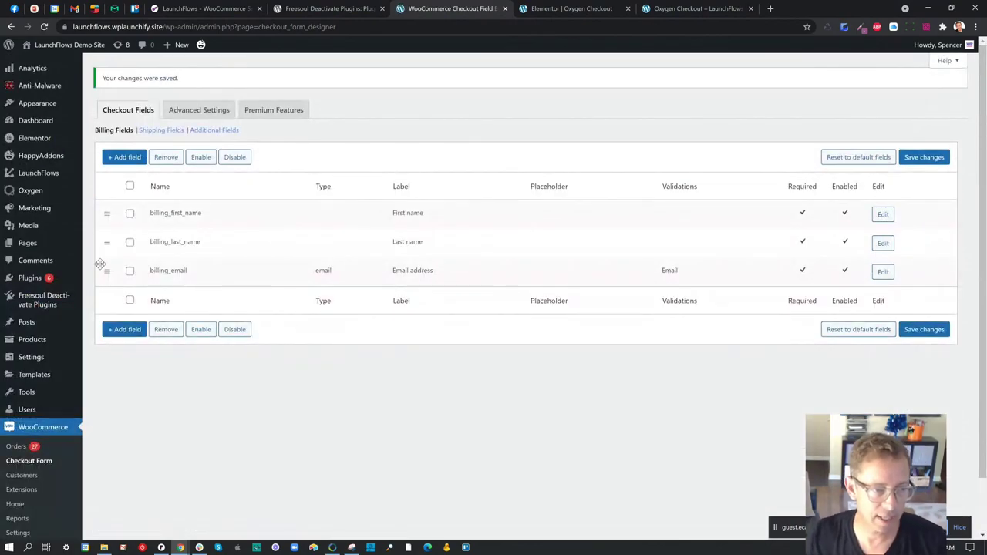
- Move the email field to the top of the billing list and save the order
{"action": "left_click_drag", "start_coordinate": [108, 270], "coordinate": [174, 286]}
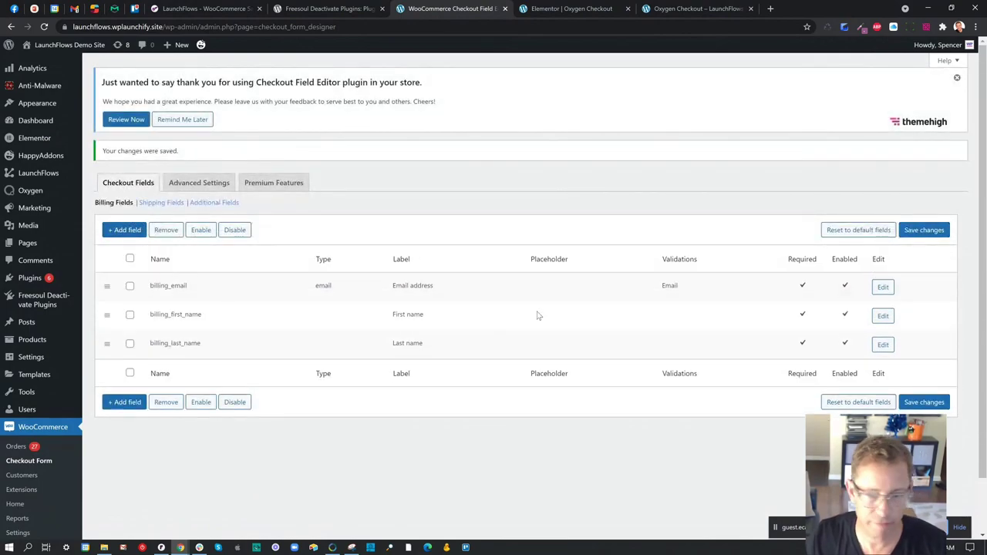
{"action": "left_click", "coordinate": [924, 406]}
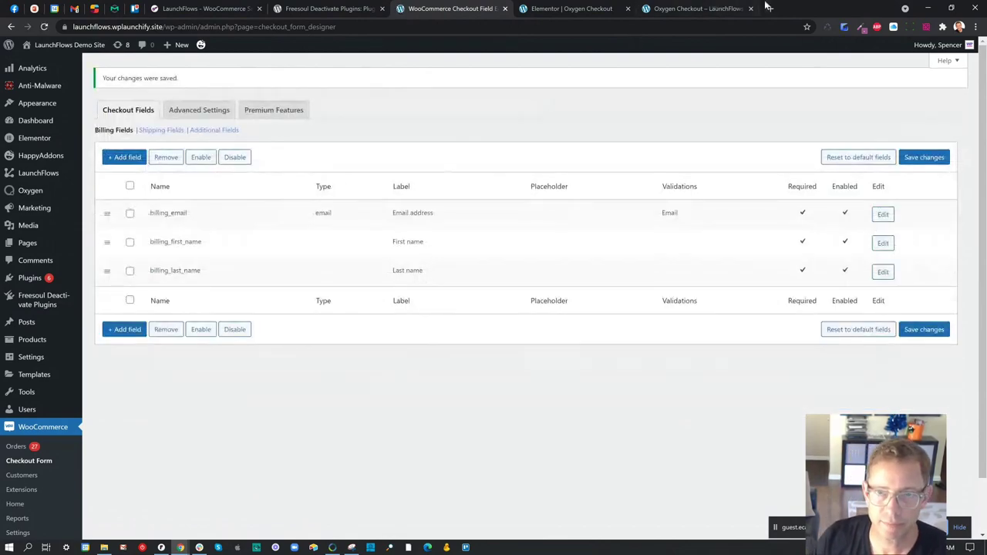
{"action": "left_click", "coordinate": [729, 9]}
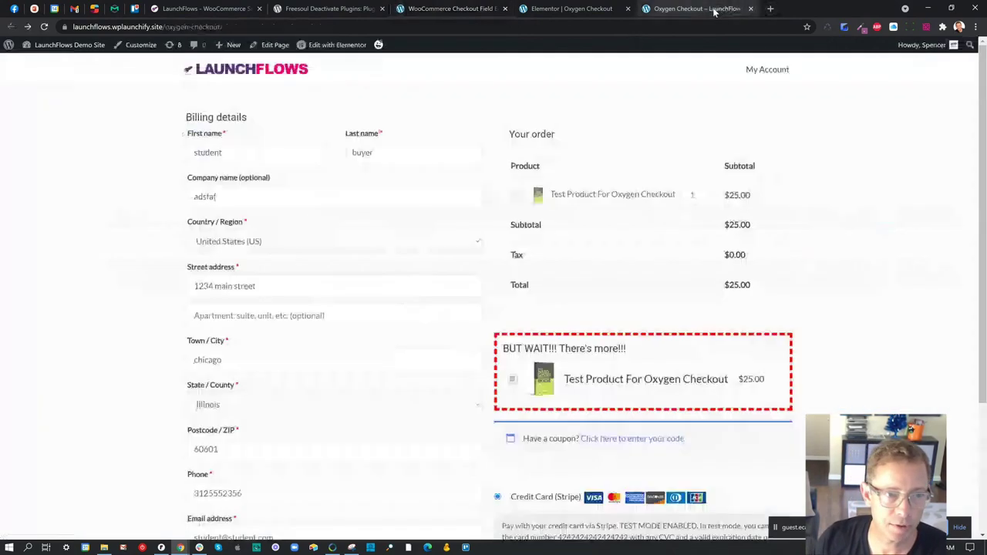
- In Elementor, drag Additional Information above Your Order in the right column and update
{"action": "left_click", "coordinate": [44, 26]}
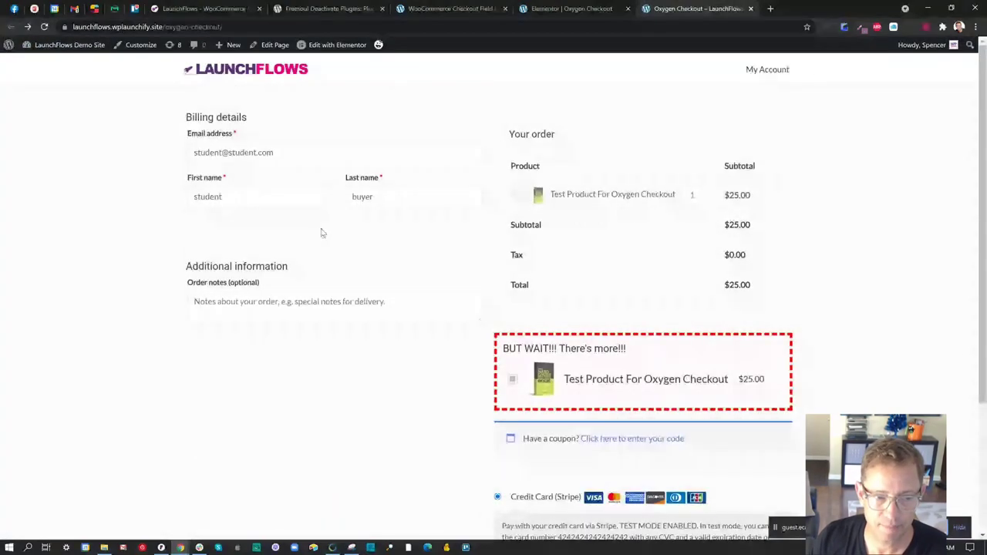
{"action": "left_click_drag", "start_coordinate": [204, 266], "coordinate": [313, 286]}
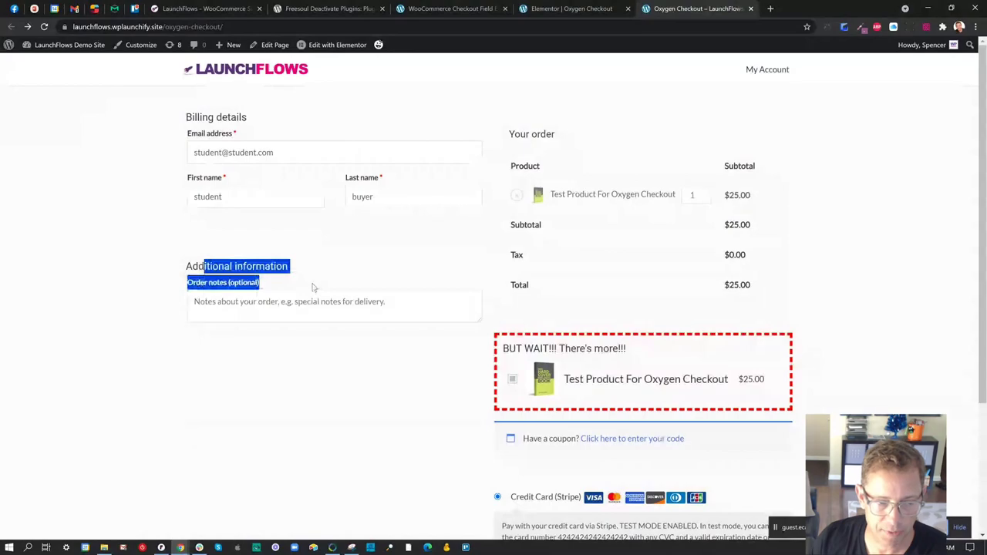
{"action": "left_click", "coordinate": [588, 11]}
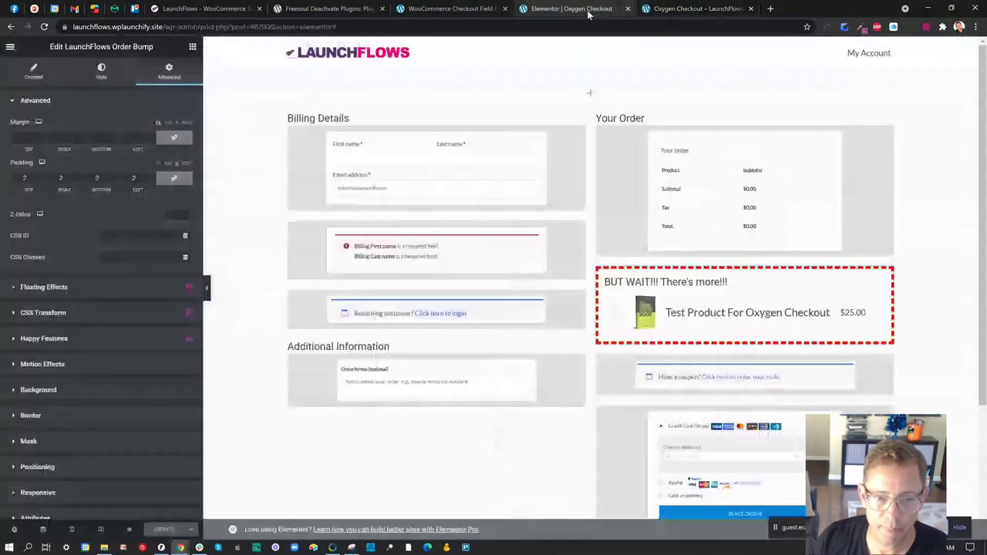
{"action": "left_click", "coordinate": [461, 371]}
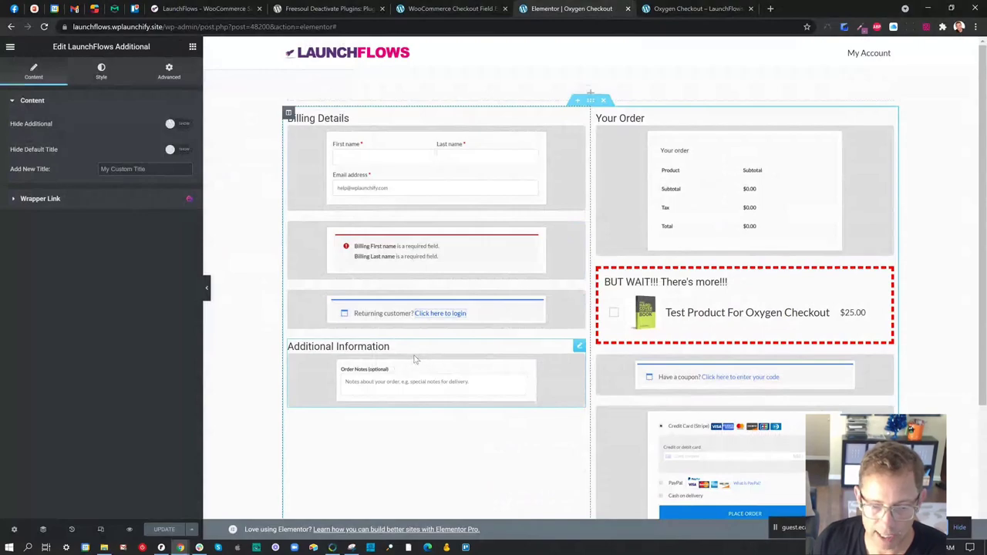
{"action": "left_click_drag", "start_coordinate": [414, 359], "coordinate": [678, 127]}
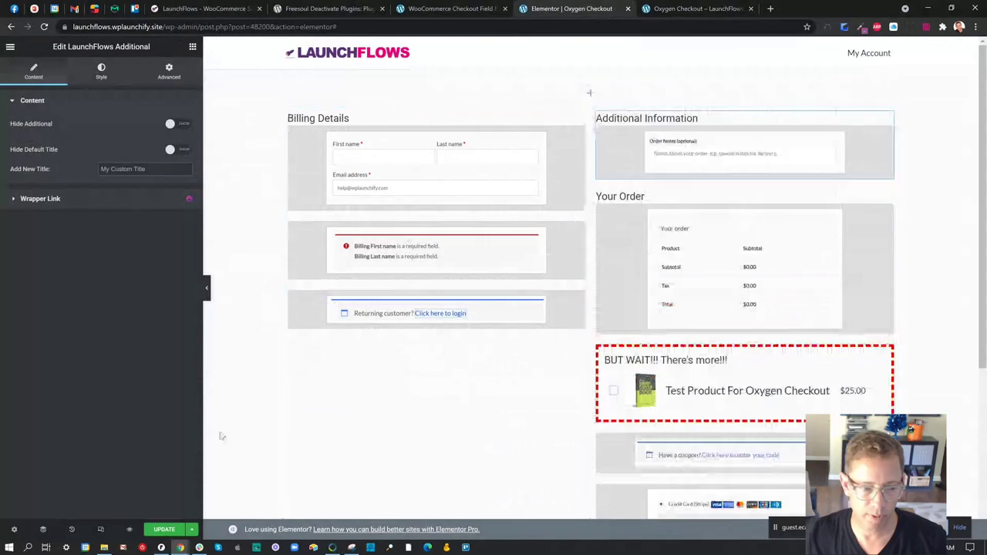
{"action": "left_click", "coordinate": [165, 530]}
- Reload the live checkout page to check the new layout
{"action": "left_click", "coordinate": [694, 9]}
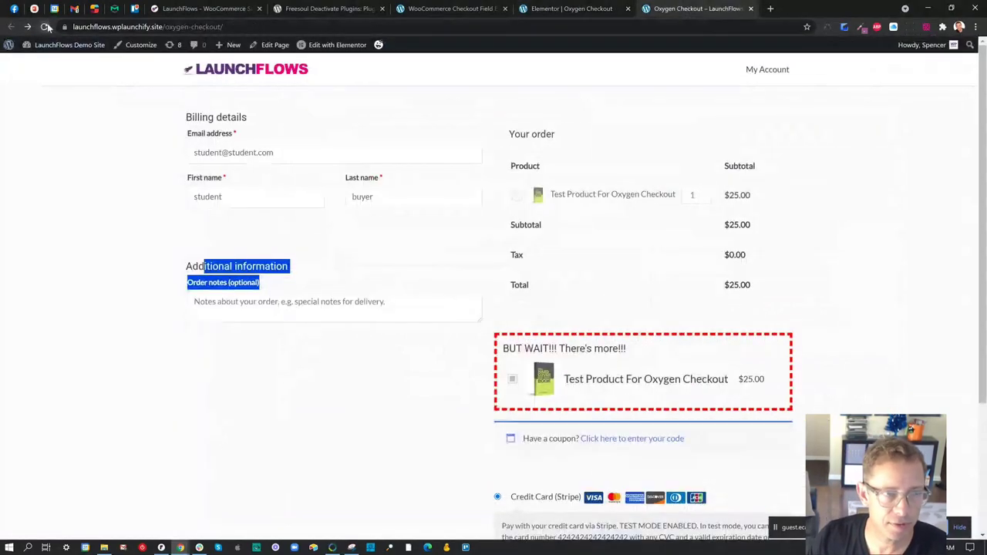
{"action": "key", "text": "F5"}
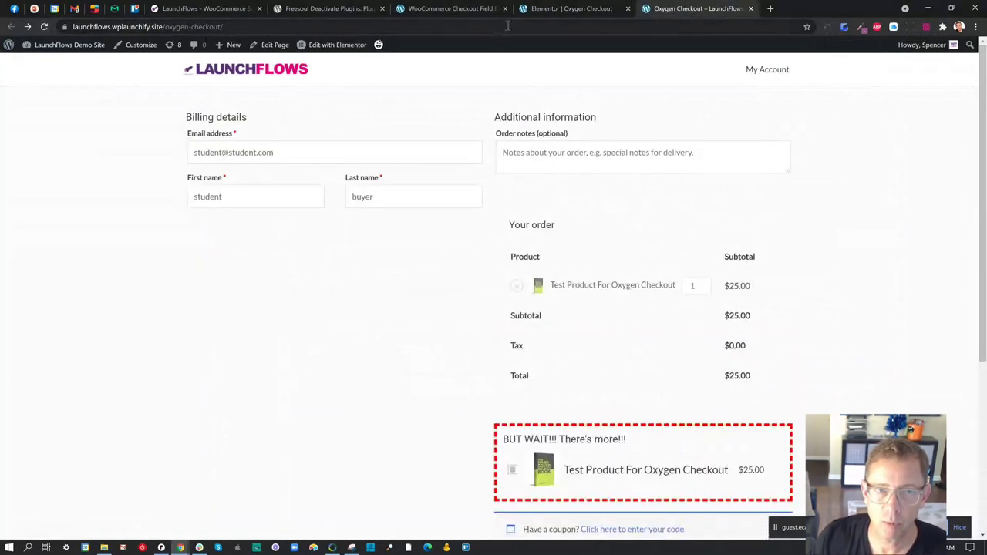
{"action": "left_click", "coordinate": [452, 9]}
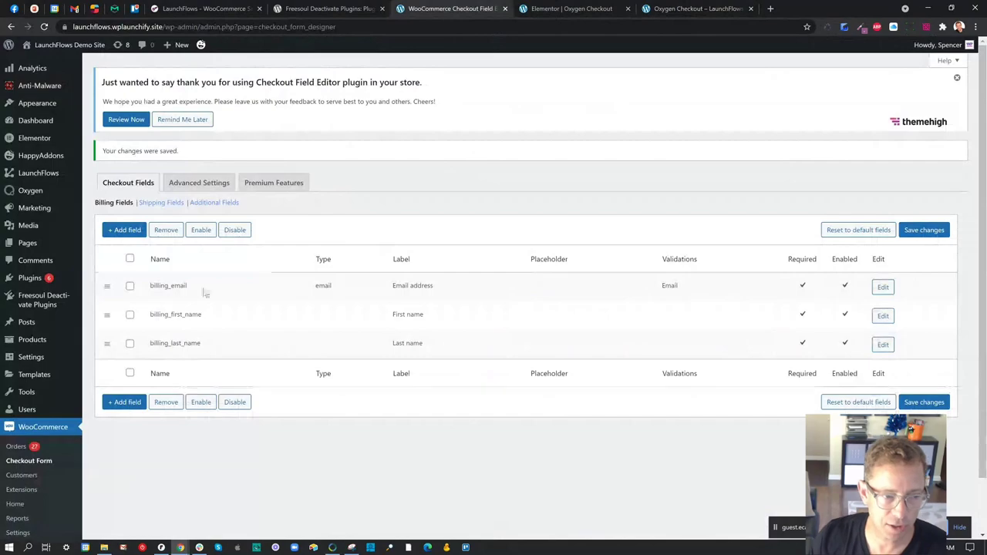
- Under Additional Fields, add required Text field additional_color labelled 'Whats Your Favorite Color?'
{"action": "left_click", "coordinate": [213, 203]}
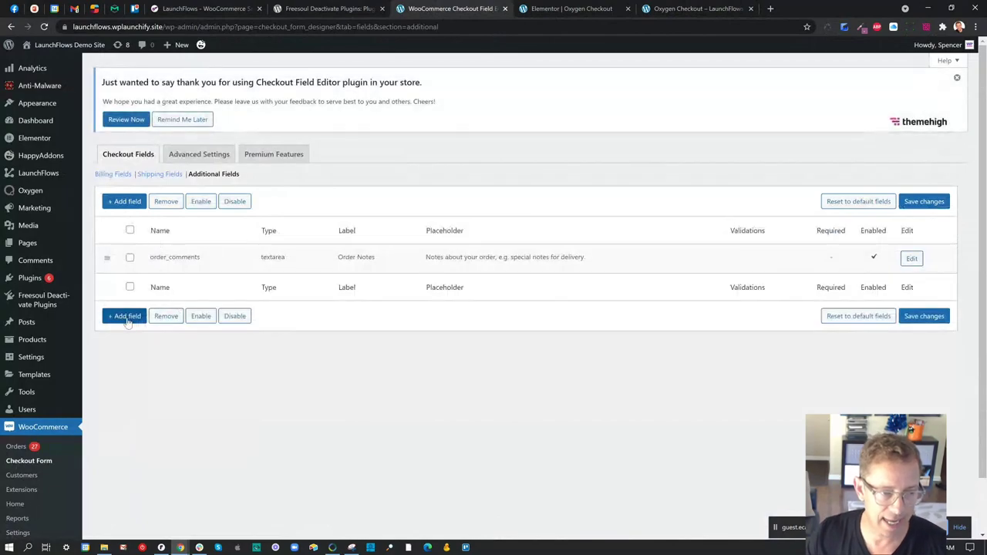
{"action": "left_click", "coordinate": [124, 316]}
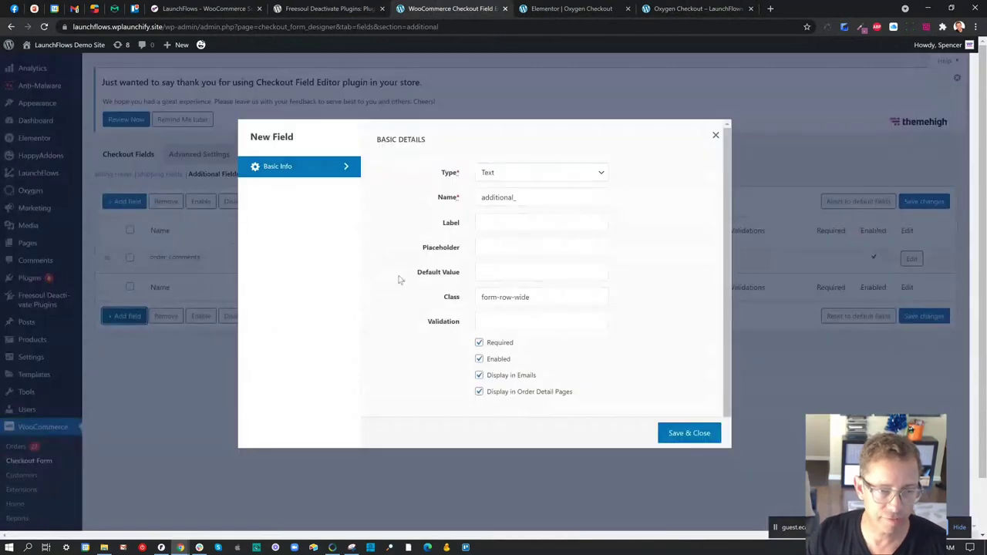
{"action": "left_click", "coordinate": [535, 198]}
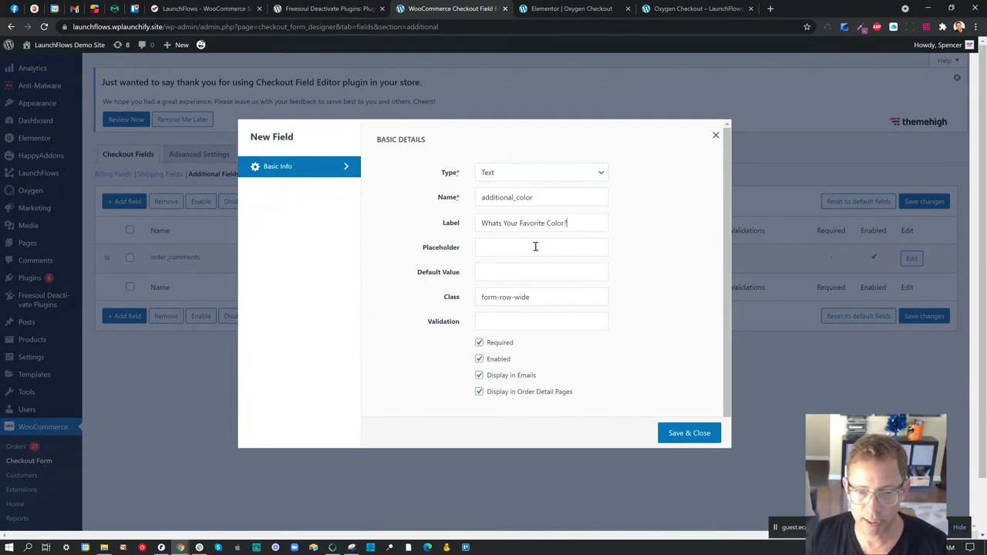
{"action": "left_click", "coordinate": [537, 174]}
{"action": "left_click", "coordinate": [538, 185]}
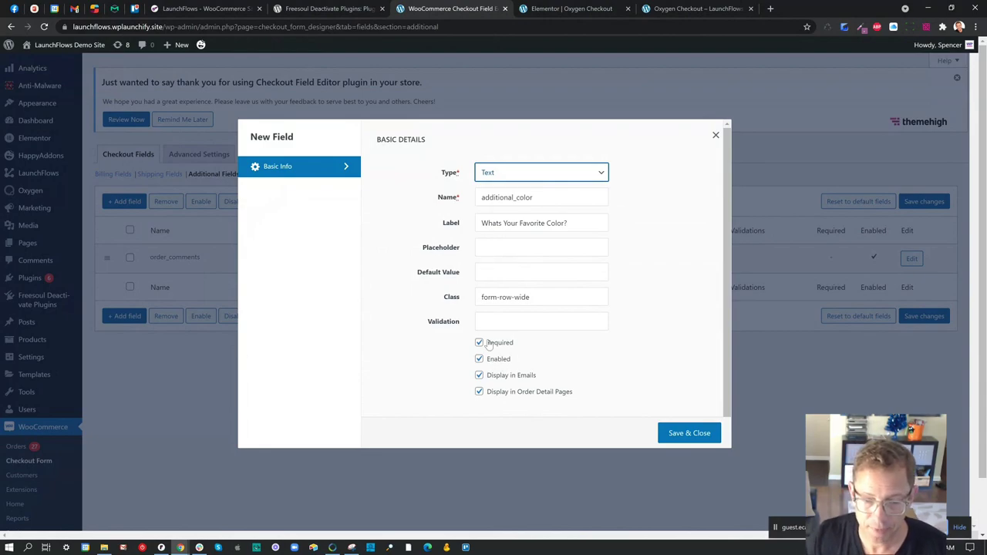
{"action": "left_click", "coordinate": [684, 433]}
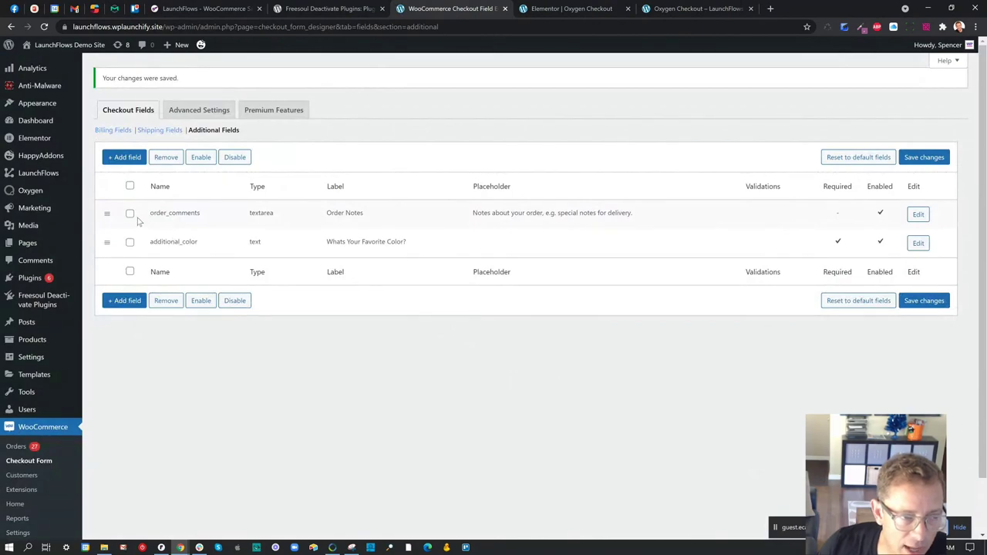
- Disable the order_comments field and save the checkout field changes
{"action": "left_click", "coordinate": [130, 286]}
{"action": "left_click", "coordinate": [239, 375]}
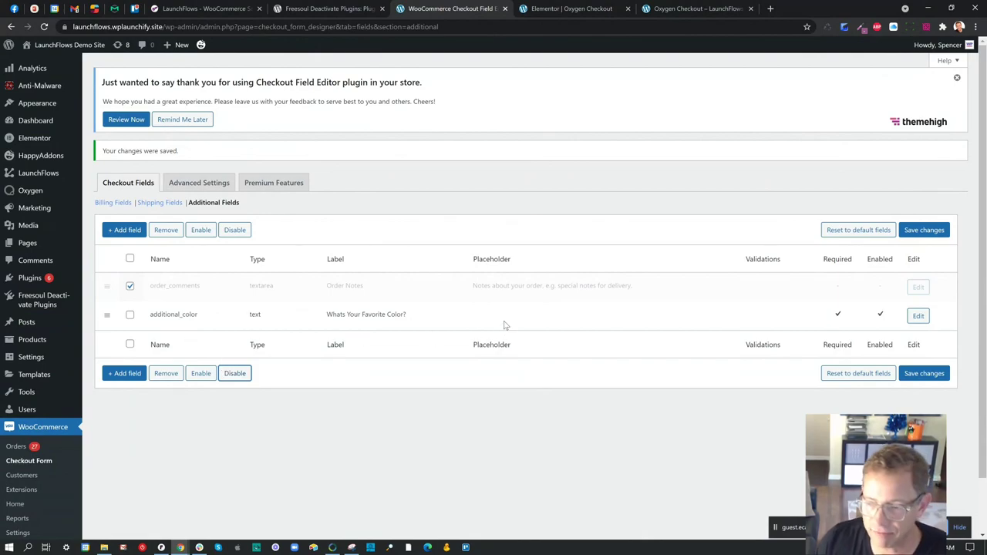
{"action": "left_click", "coordinate": [926, 373]}
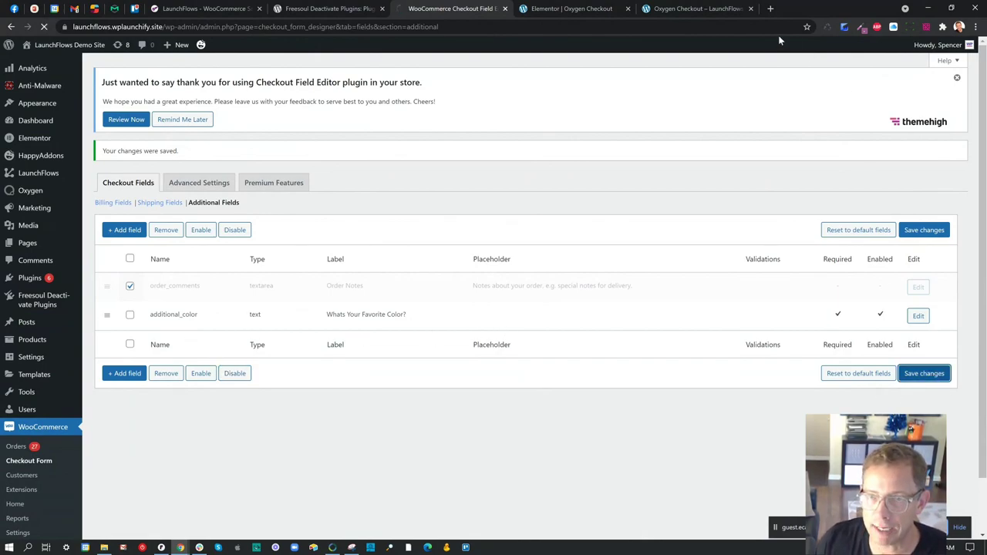
- Reload the live checkout to see the favourite-colour question in place
{"action": "left_click", "coordinate": [665, 8]}
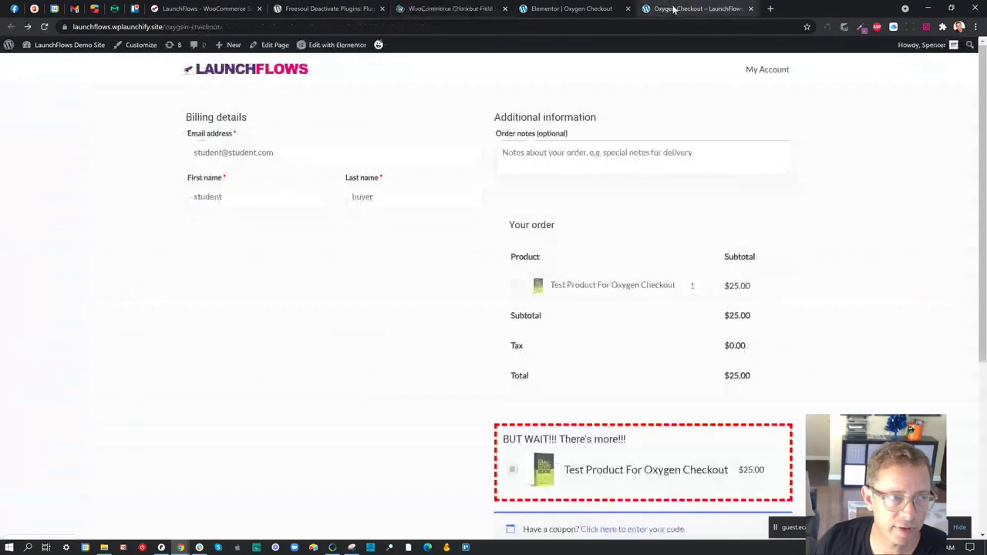
{"action": "left_click", "coordinate": [45, 27]}
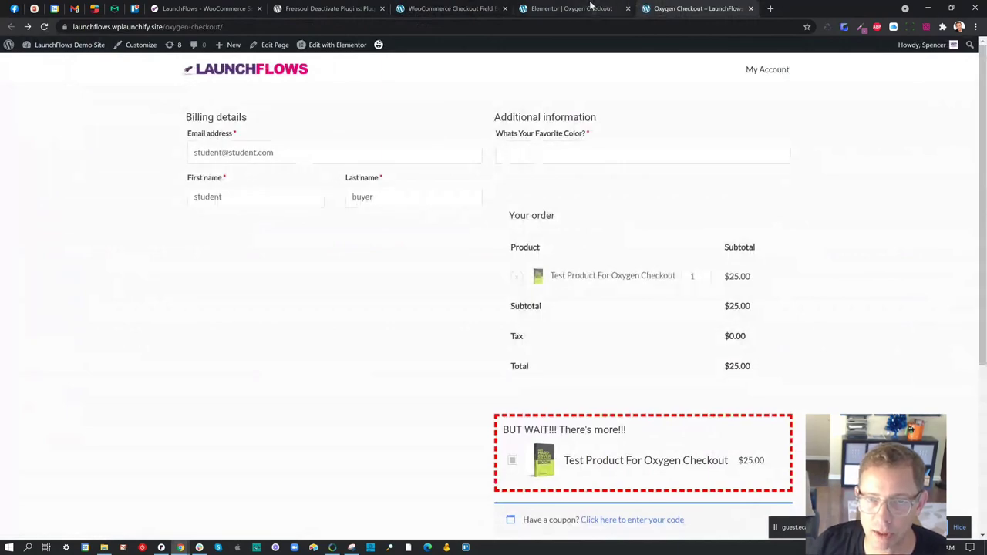
{"action": "left_click", "coordinate": [465, 12]}
{"action": "left_click", "coordinate": [565, 9]}
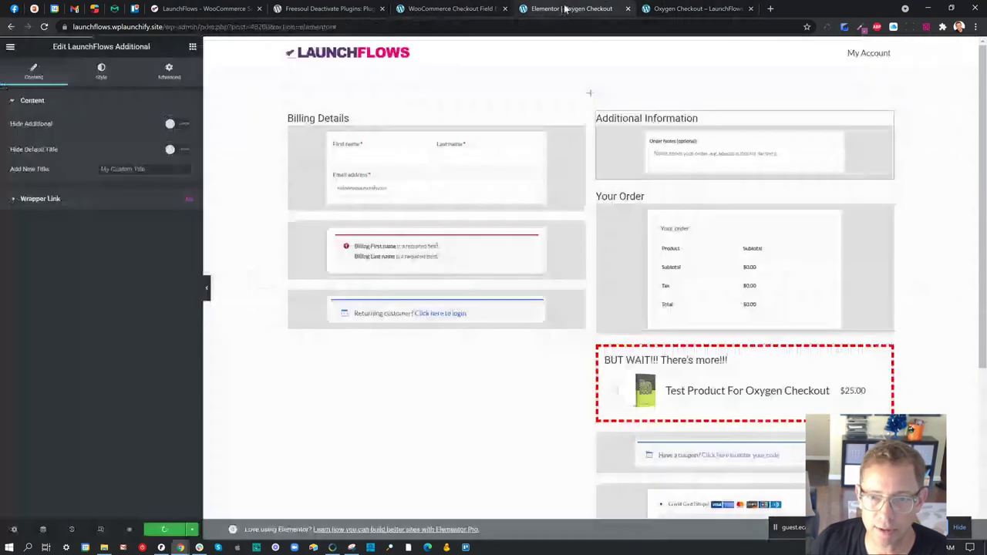
- Move Additional Information back below Billing Details, trying then removing a Fade In entrance animation
{"action": "left_click_drag", "start_coordinate": [658, 139], "coordinate": [399, 324]}
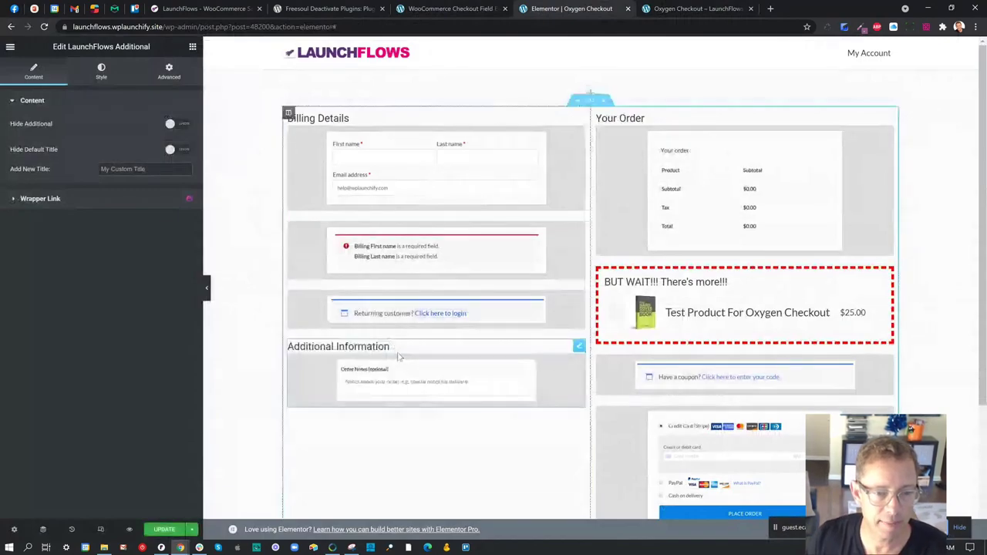
{"action": "left_click", "coordinate": [168, 71]}
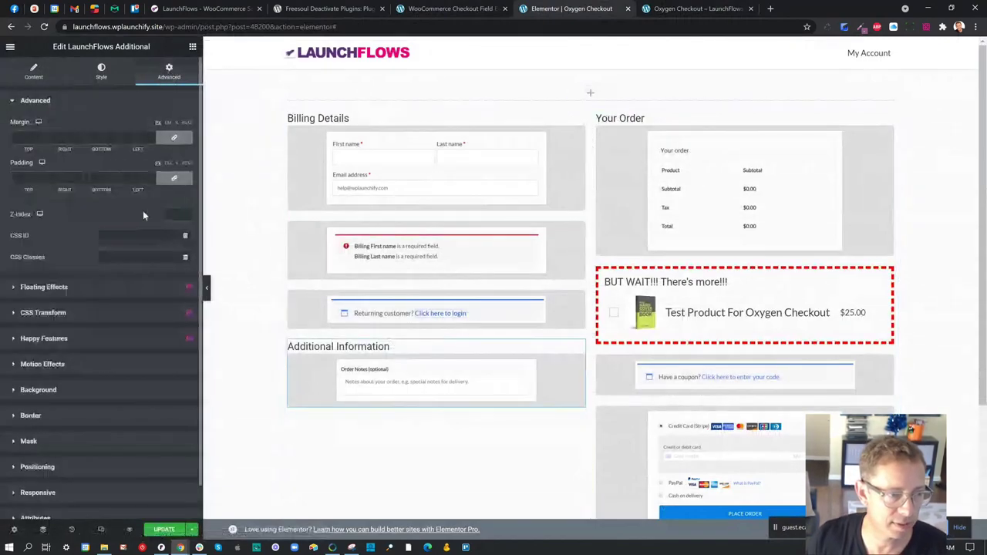
{"action": "left_click", "coordinate": [73, 363]}
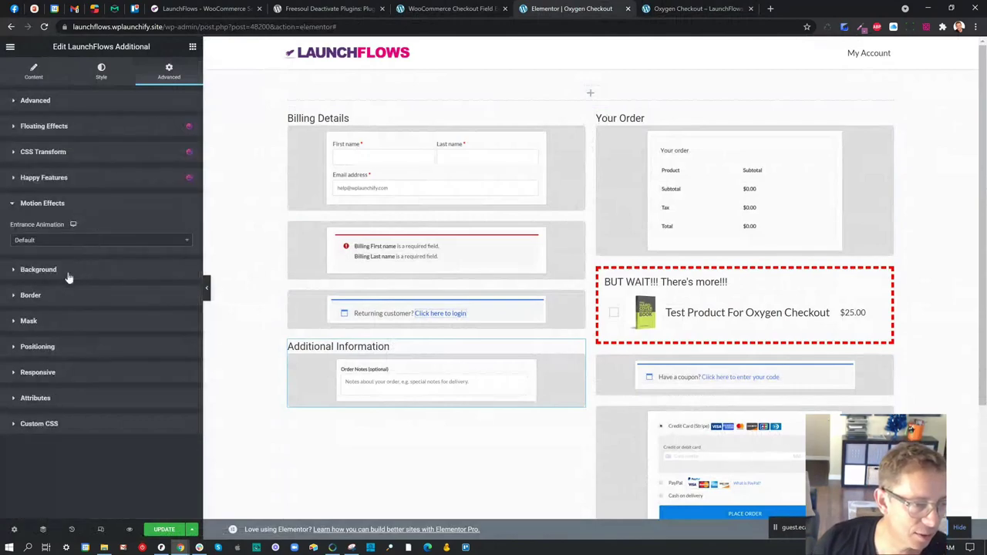
{"action": "left_click", "coordinate": [62, 129]}
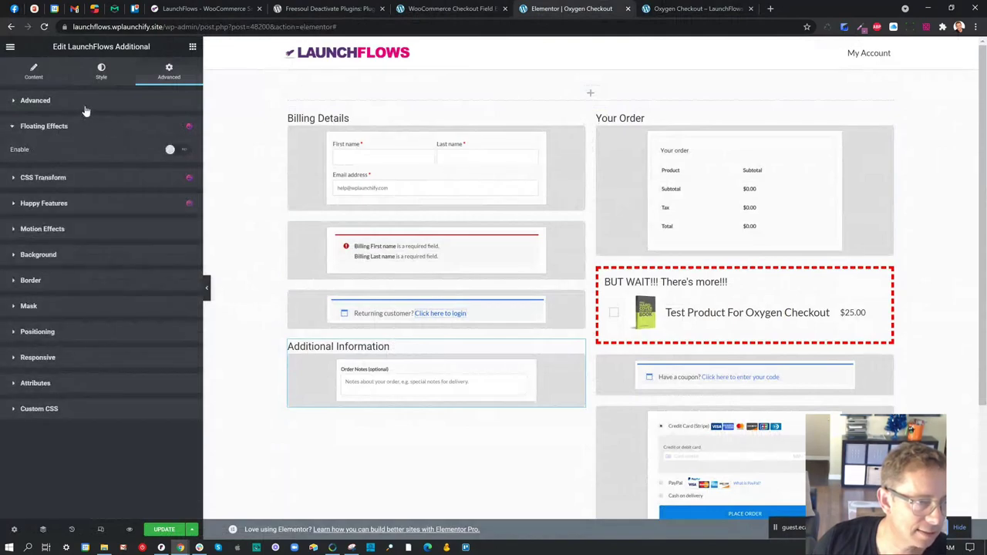
{"action": "left_click", "coordinate": [73, 230]}
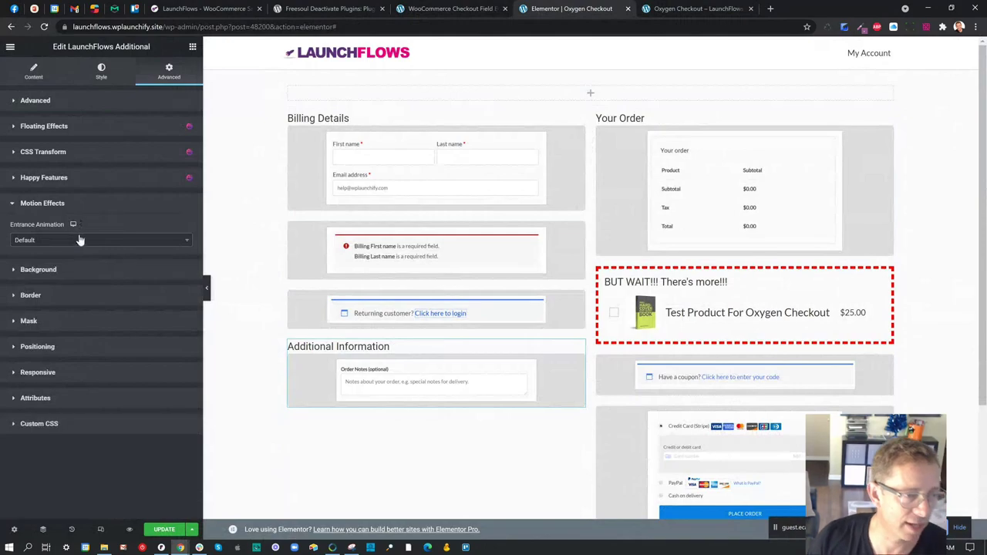
{"action": "left_click", "coordinate": [75, 239]}
{"action": "left_click", "coordinate": [91, 293]}
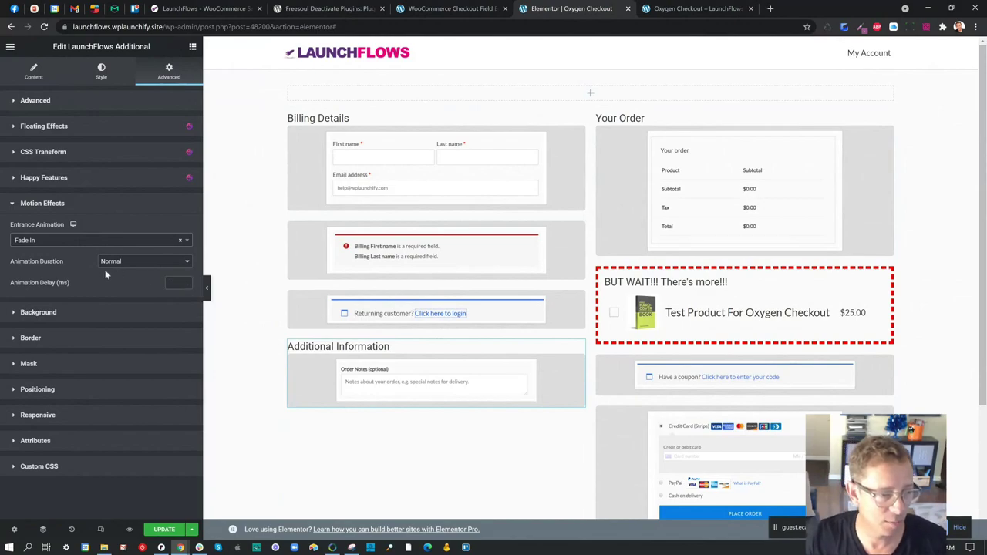
{"action": "left_click", "coordinate": [98, 242]}
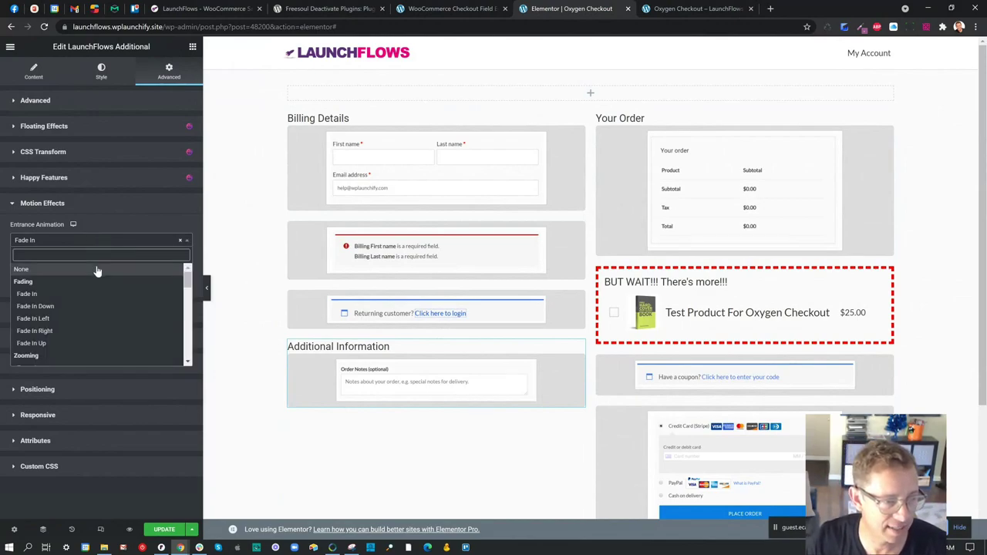
{"action": "left_click", "coordinate": [97, 269]}
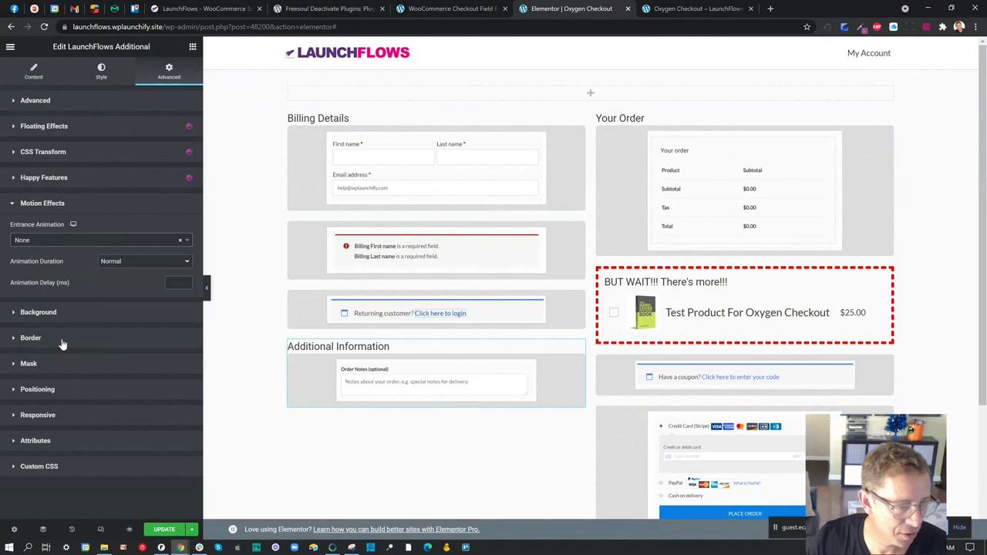
- Give Additional Information a solid border of width 10 and radius 5, then update
{"action": "left_click", "coordinate": [63, 339]}
{"action": "left_click", "coordinate": [118, 305]}
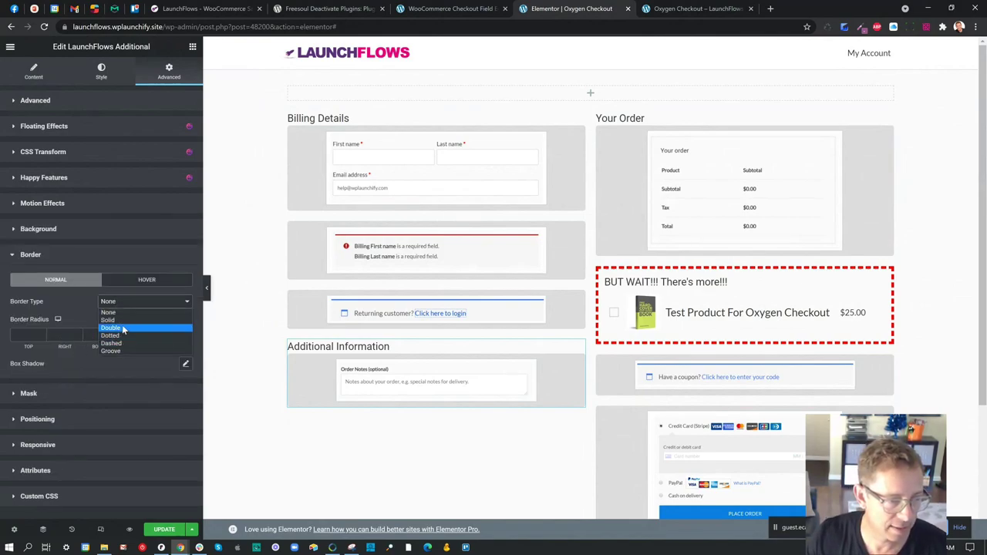
{"action": "left_click", "coordinate": [112, 319]}
{"action": "left_click", "coordinate": [22, 335]}
{"action": "type", "text": "10"}
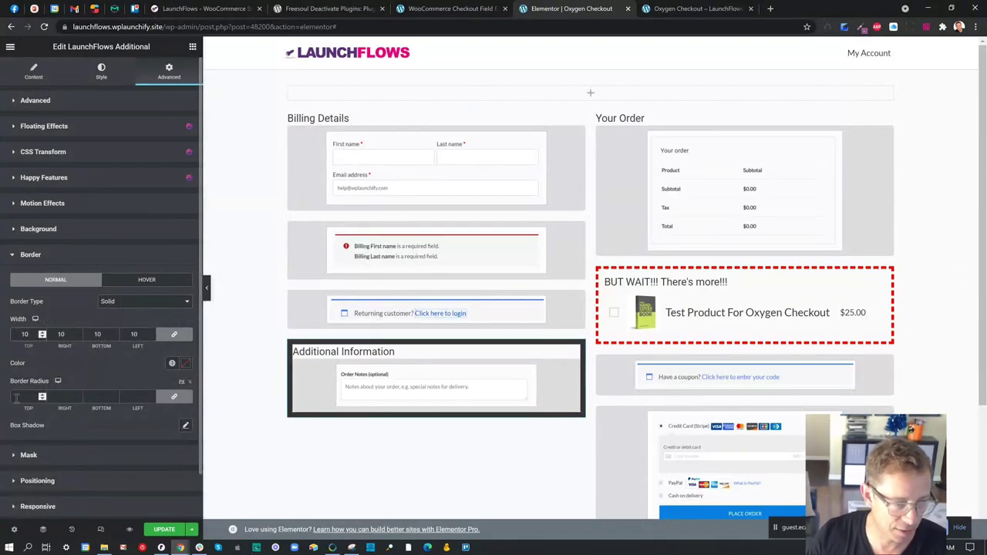
{"action": "left_click", "coordinate": [16, 398]}
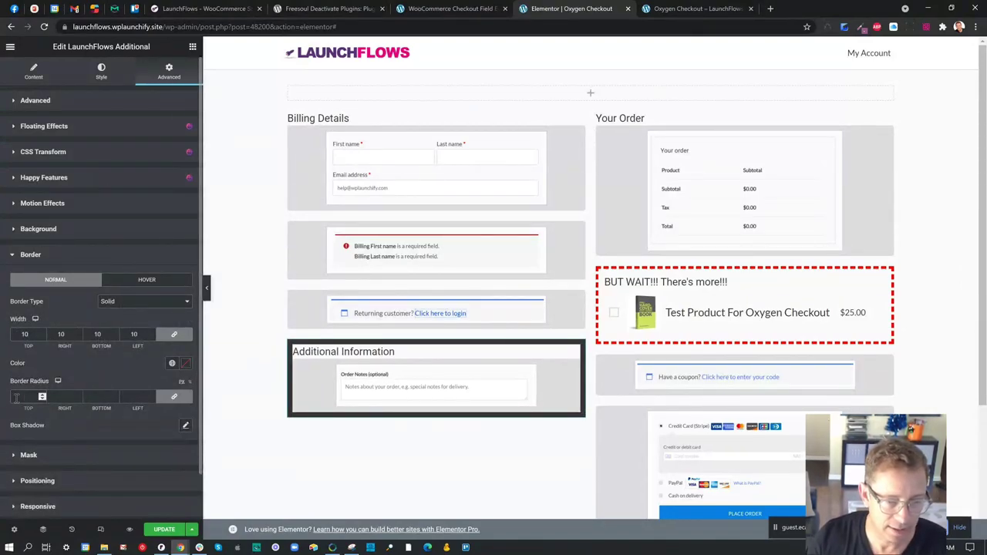
{"action": "left_click", "coordinate": [163, 529]}
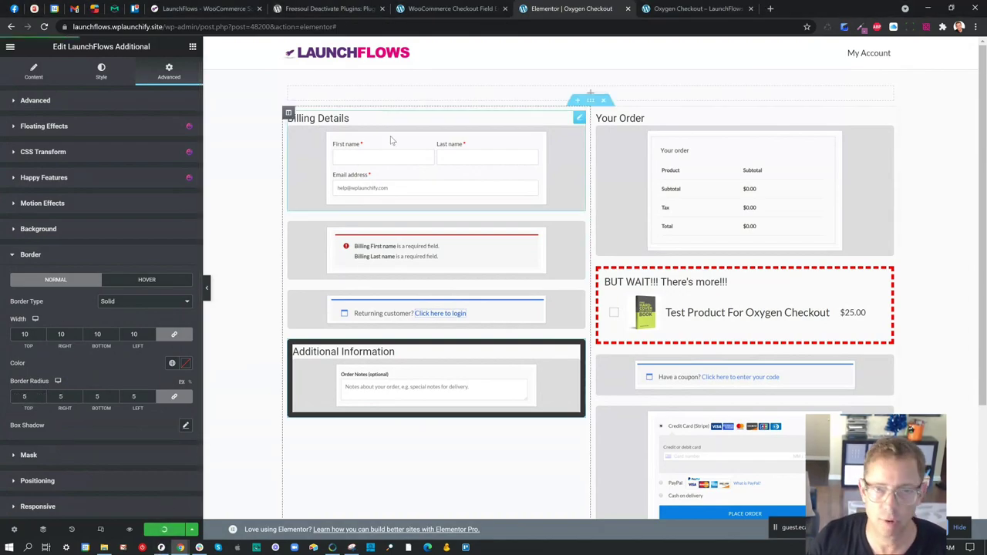
{"action": "left_click", "coordinate": [700, 15]}
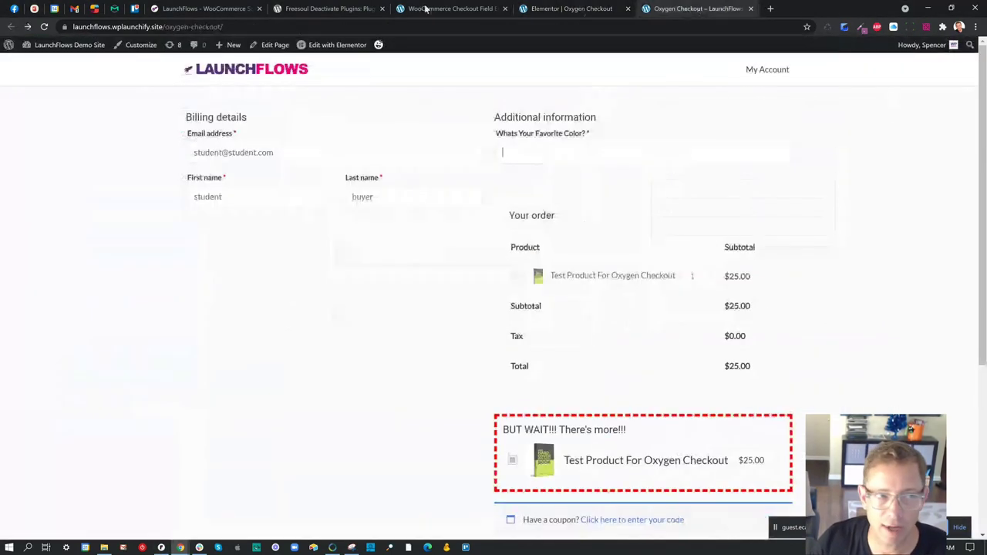
- Reload checkout to see the bordered Additional Information box, then open a blank tab
{"action": "left_click", "coordinate": [44, 27]}
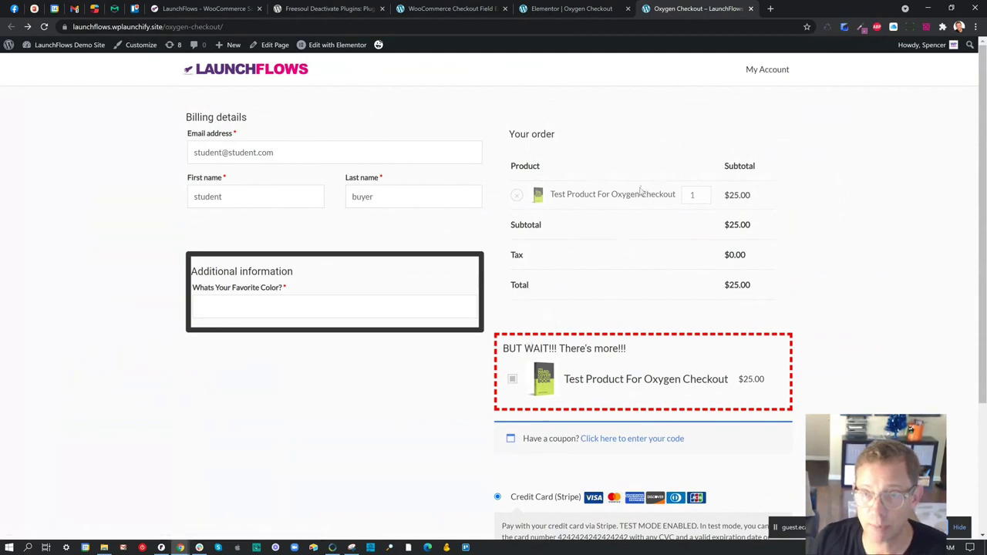
{"action": "left_click", "coordinate": [769, 9]}
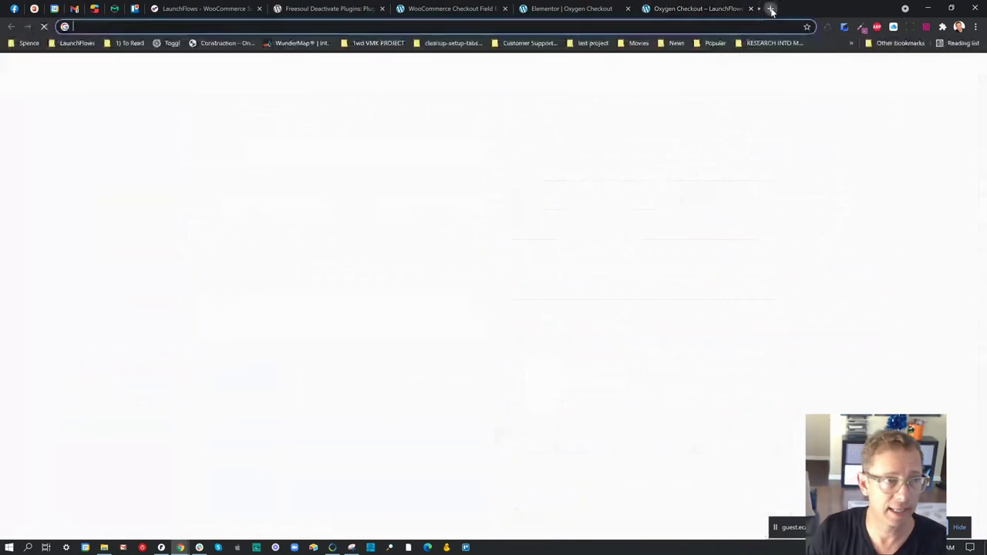
- Try launchflows.com/thank-you (404), then open Pages > All Pages in a new tab
{"action": "type", "text": "launchflows.com/"}
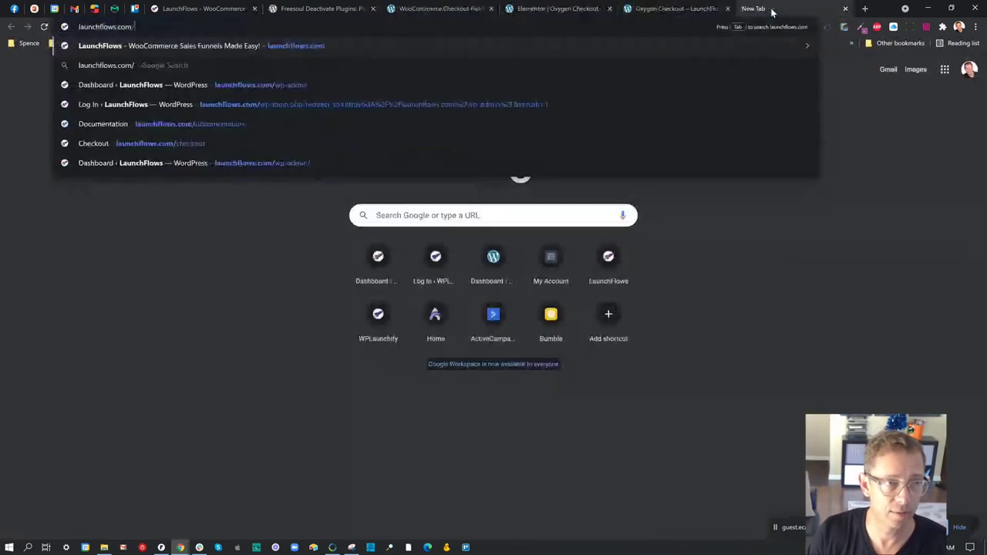
{"action": "type", "text": "thank-you"}
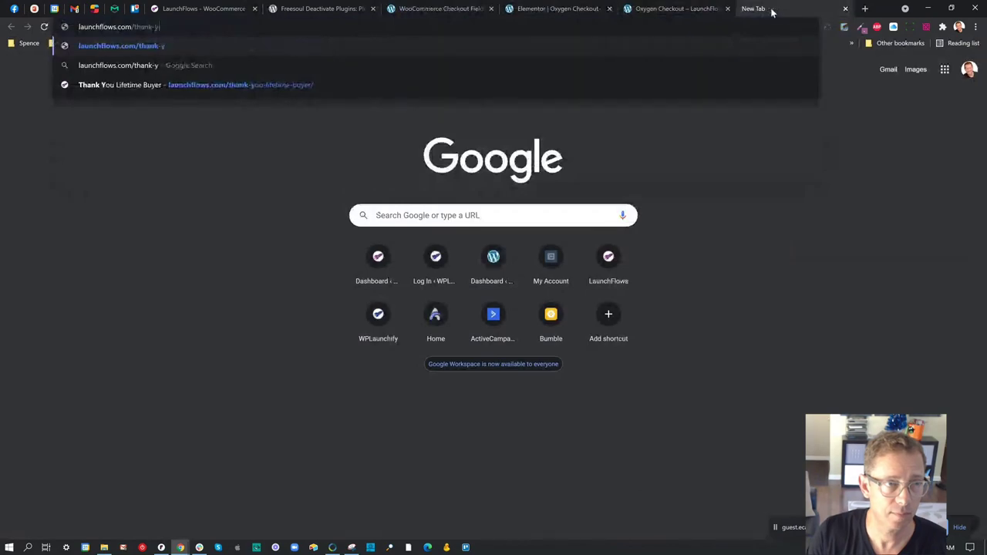
{"action": "key", "text": "Return"}
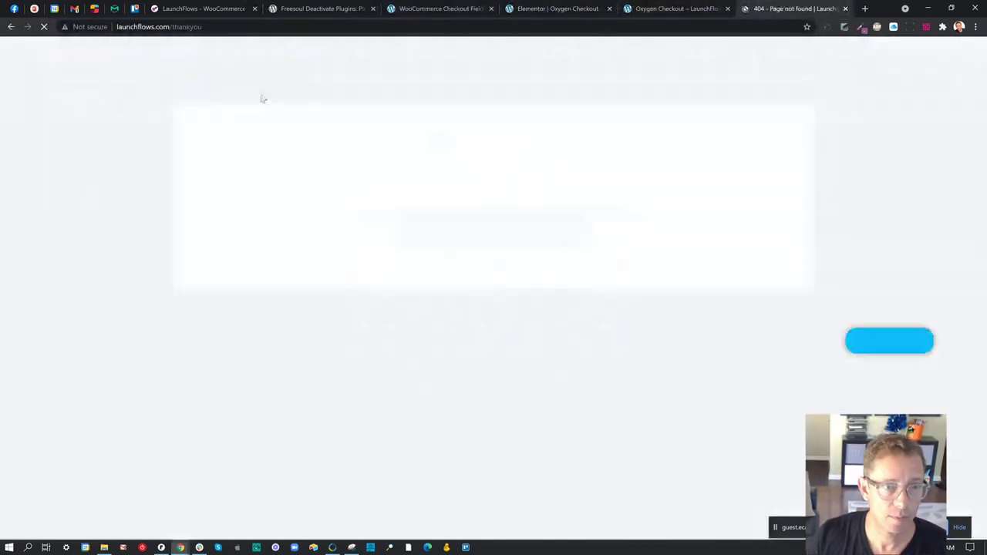
{"action": "left_click", "coordinate": [436, 9]}
{"action": "right_click", "coordinate": [132, 249]}
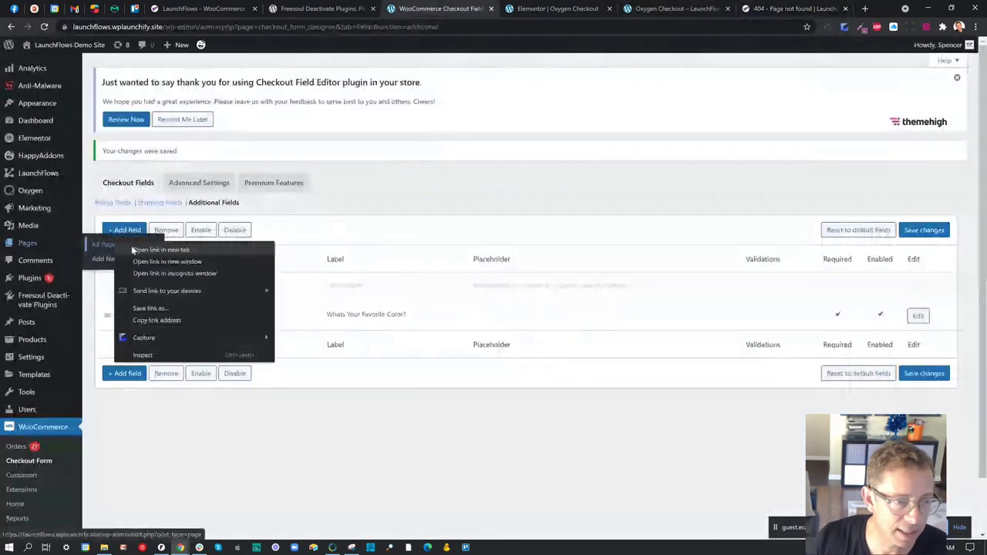
{"action": "left_click", "coordinate": [147, 249]}
- Search the Pages list for 'thank' and open the Thank You! page for editing
{"action": "key", "text": "ctrl+Tab"}
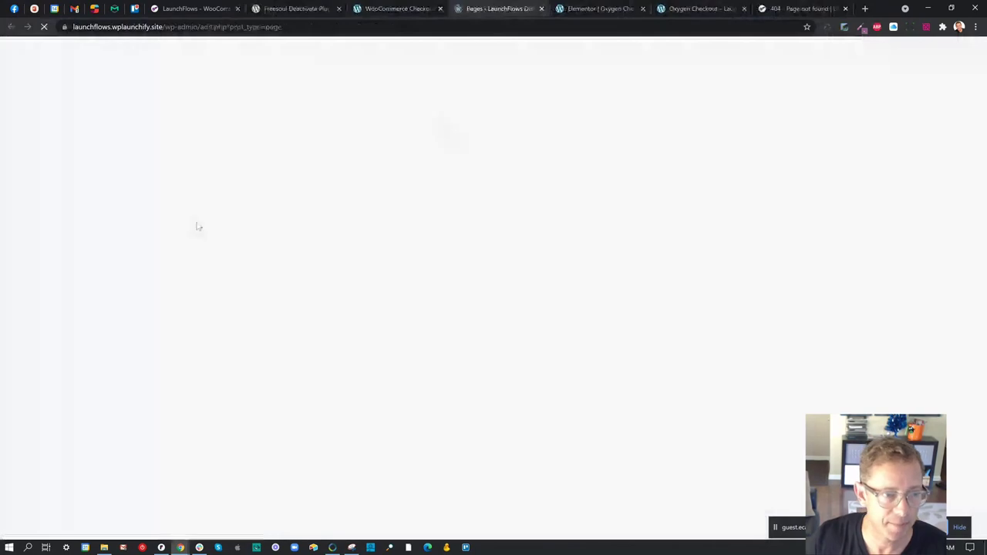
{"action": "left_click", "coordinate": [840, 88]}
{"action": "type", "text": "thank"}
{"action": "key", "text": "Return"}
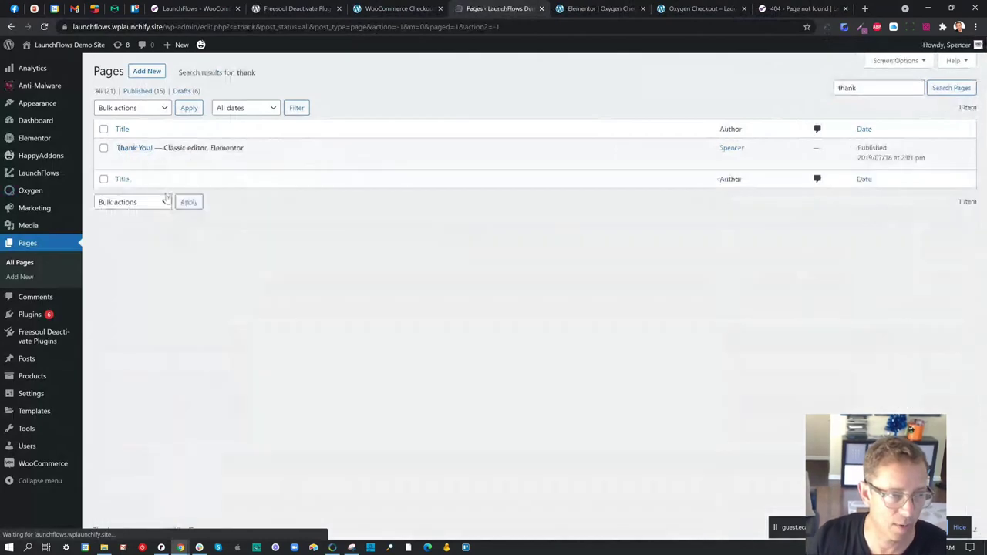
{"action": "left_click", "coordinate": [191, 163]}
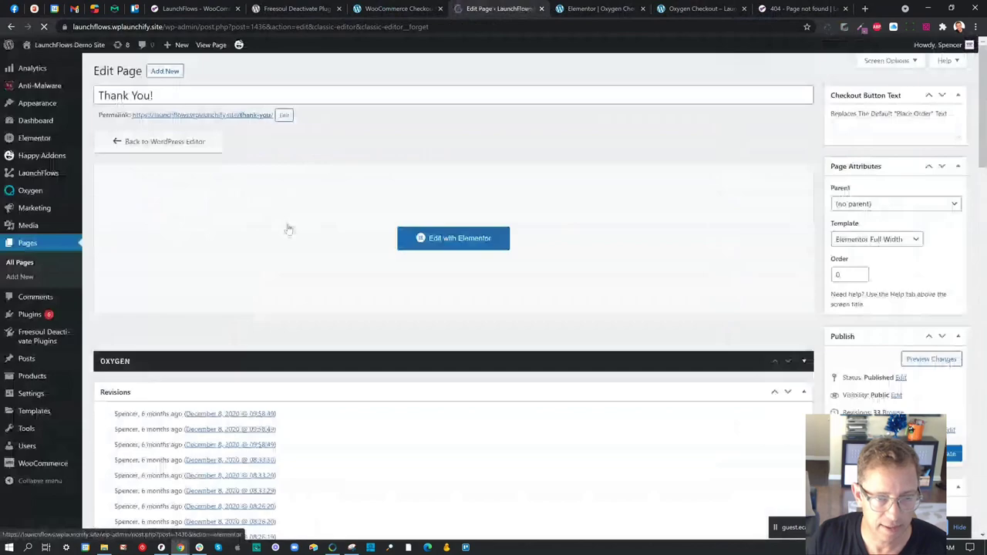
- Try editing the page in Elementor, then return it to the WordPress editor after the content-area error
{"action": "left_click", "coordinate": [447, 240]}
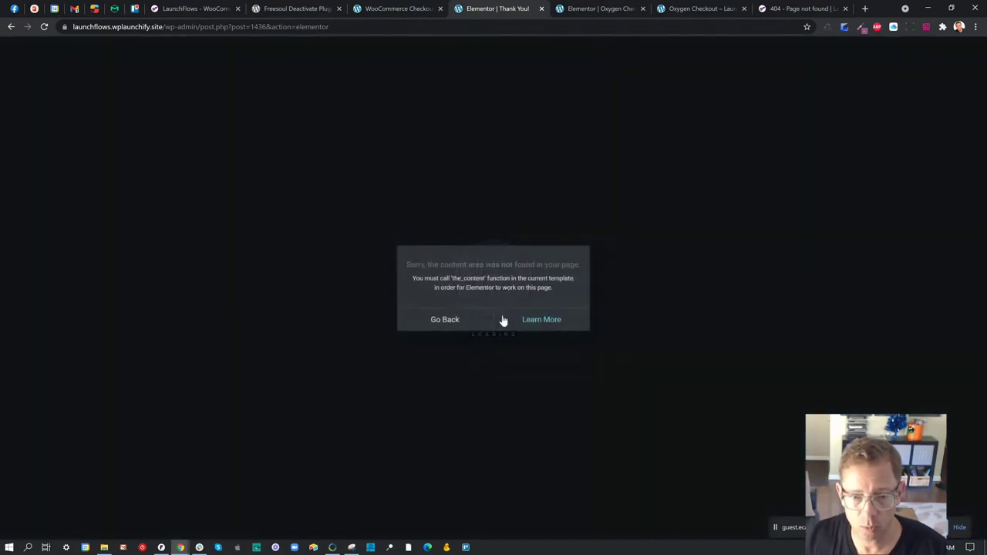
{"action": "left_click", "coordinate": [446, 324]}
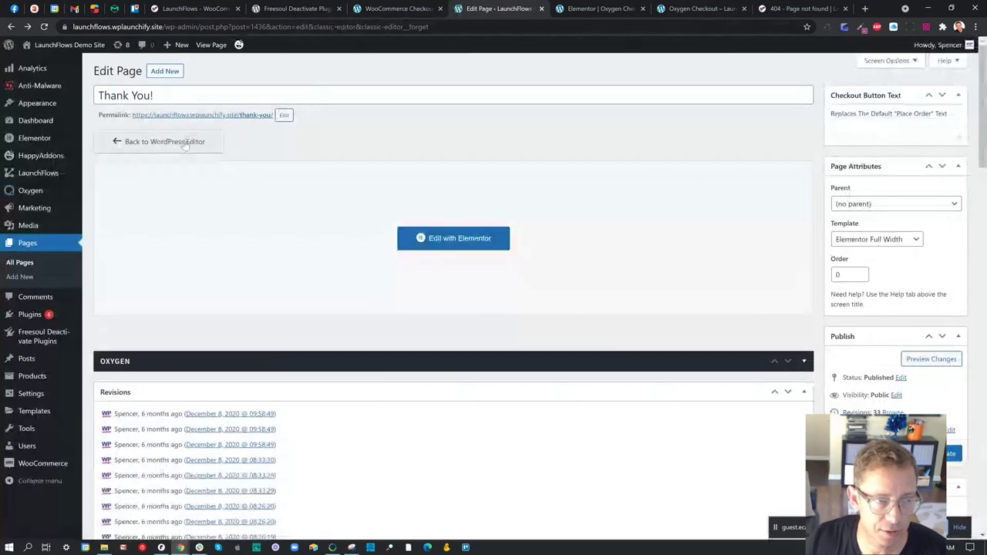
{"action": "left_click", "coordinate": [159, 141]}
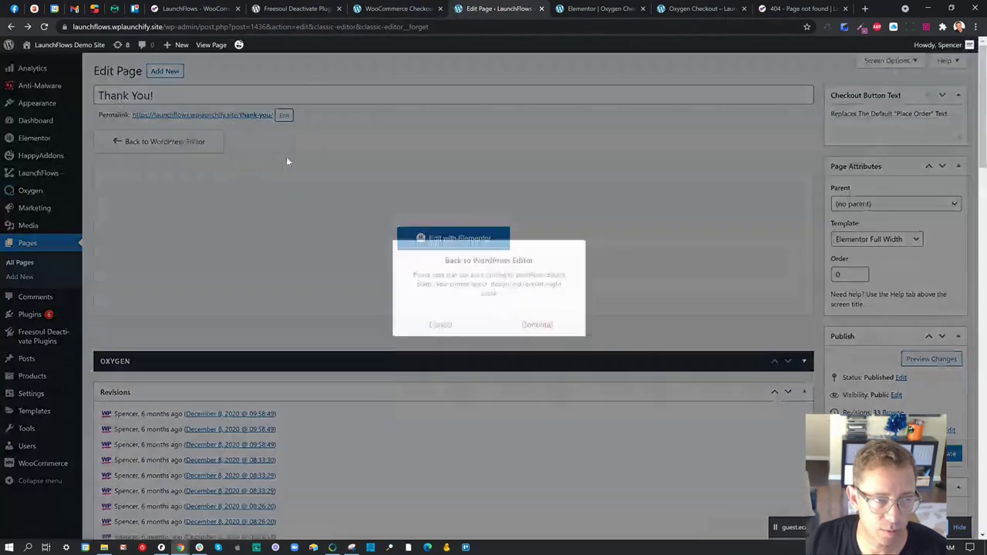
{"action": "left_click", "coordinate": [543, 323]}
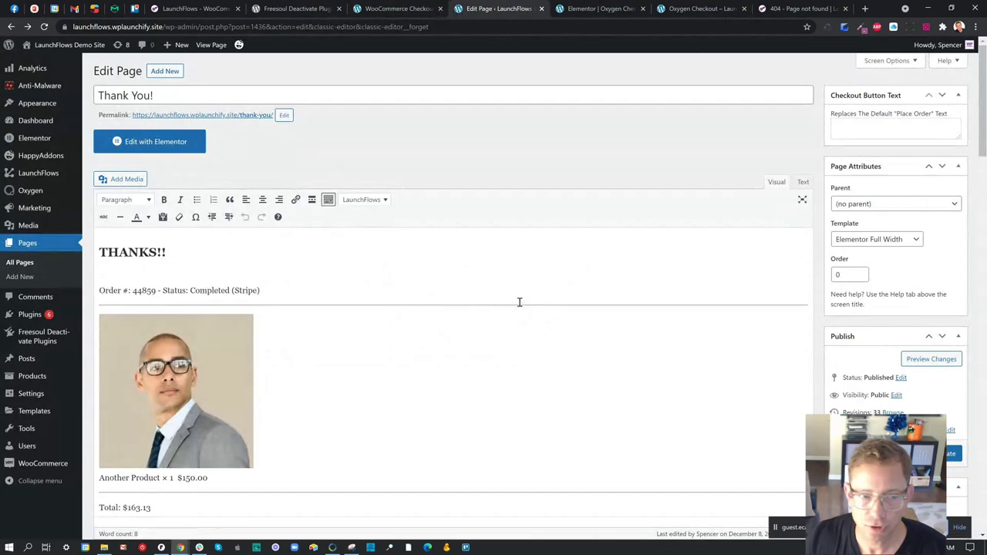
- Replace the page's old order-details HTML with 'Thank You!!!' and update the page
{"action": "left_click", "coordinate": [803, 182]}
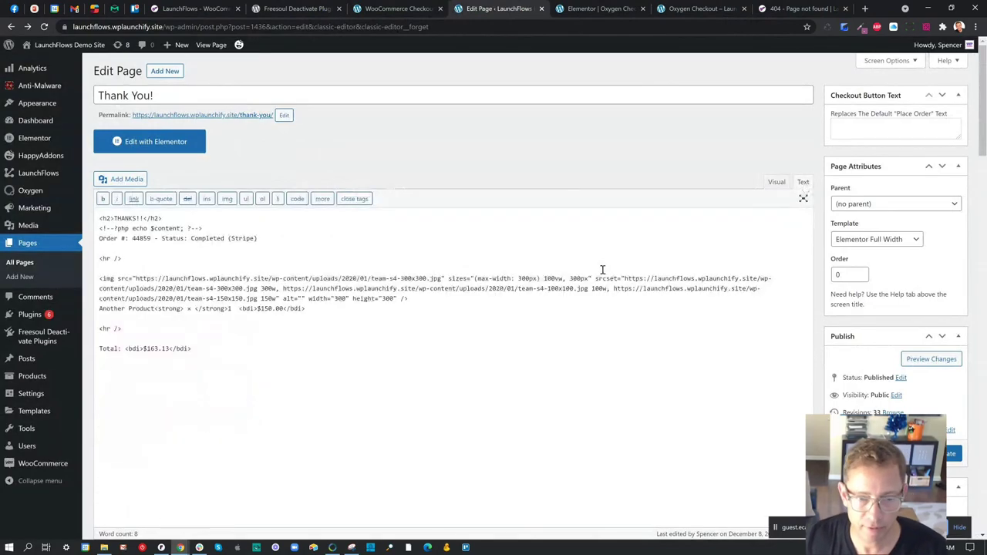
{"action": "key", "text": "ctrl+a"}
{"action": "key", "text": "BackSpace"}
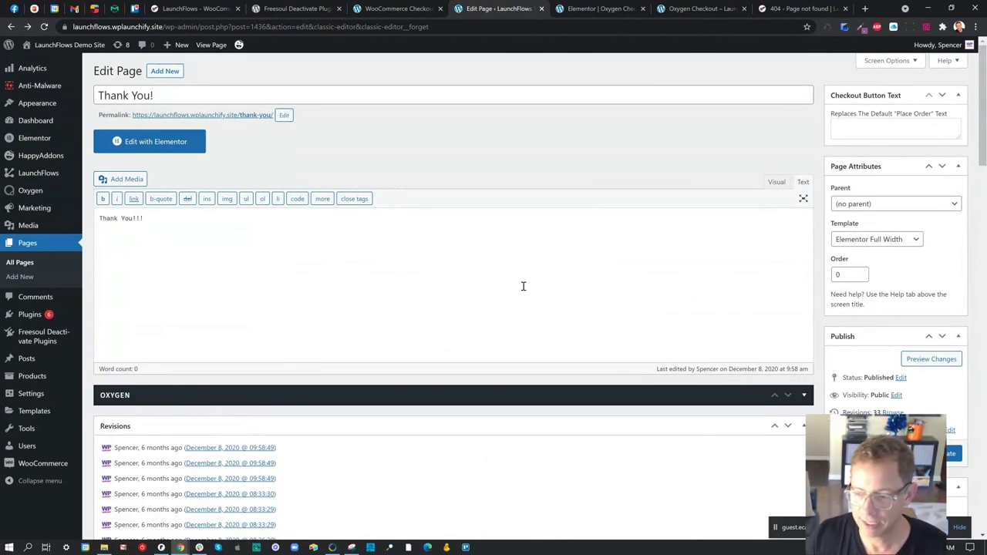
{"action": "left_click", "coordinate": [950, 455]}
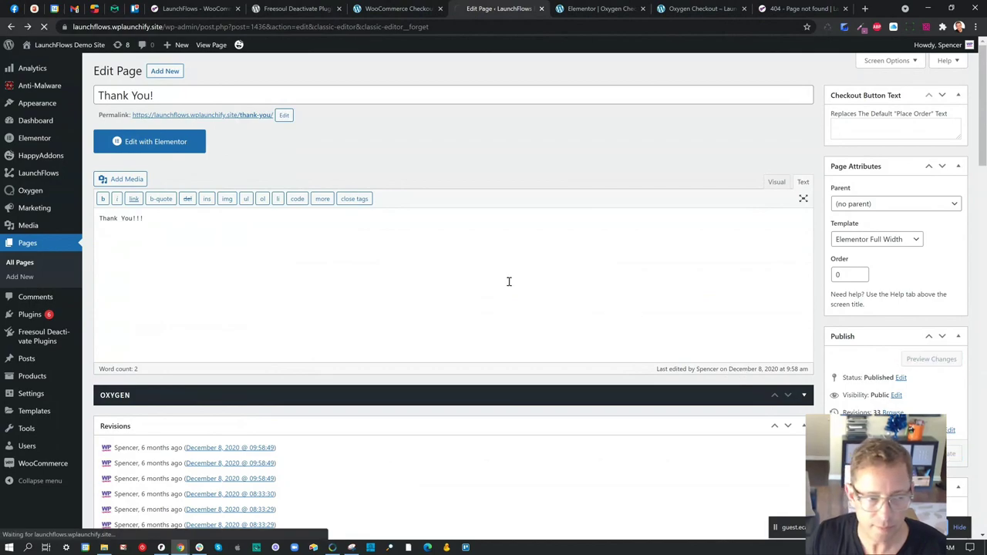
- Open the live /thank-you/ page in a new tab to check it, then close it
{"action": "right_click", "coordinate": [262, 120]}
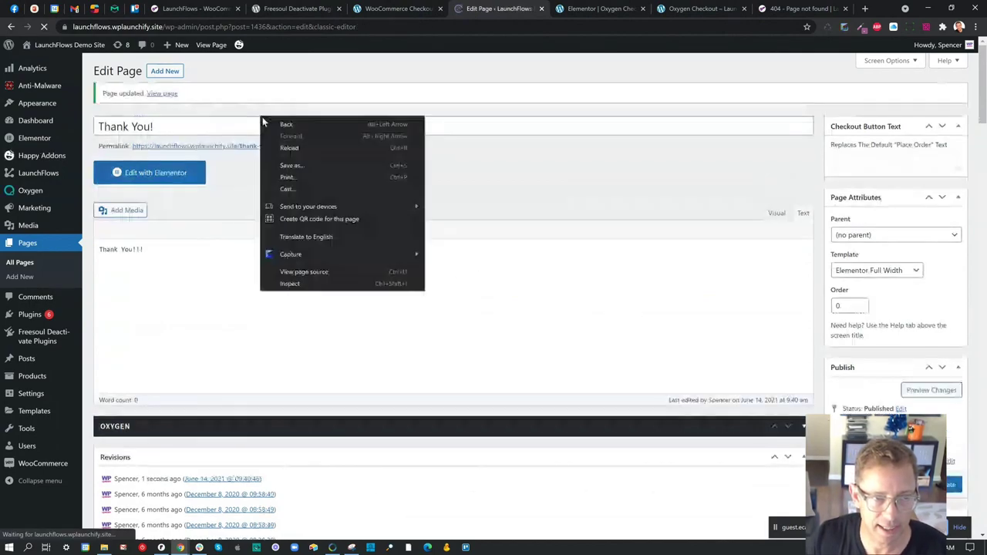
{"action": "right_click", "coordinate": [236, 145]}
{"action": "left_click", "coordinate": [252, 154]}
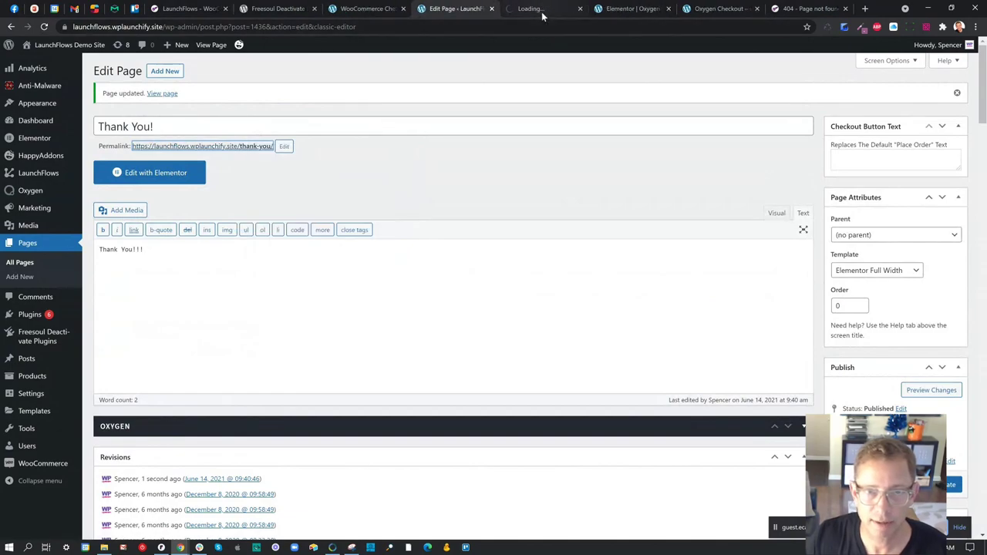
{"action": "left_click", "coordinate": [541, 12]}
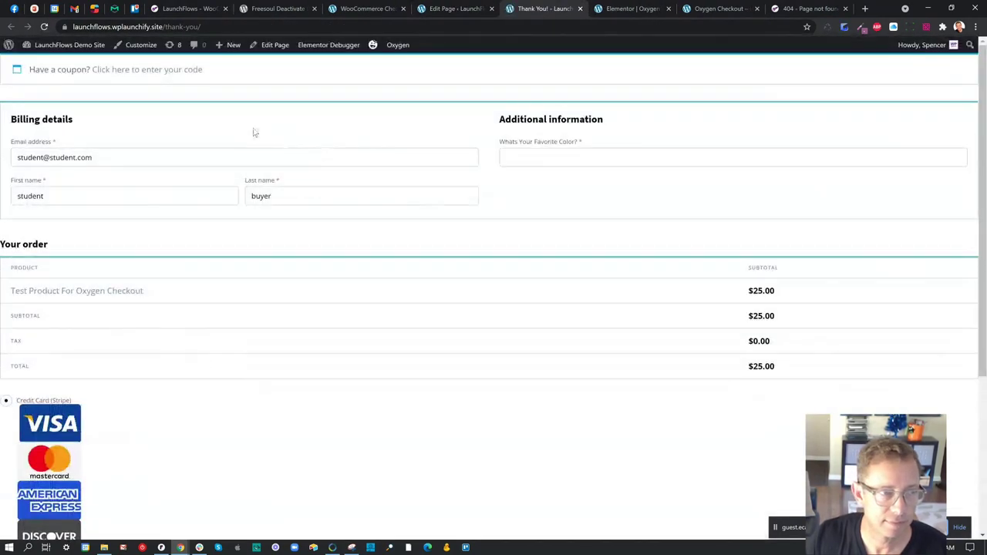
{"action": "left_click", "coordinate": [580, 8]}
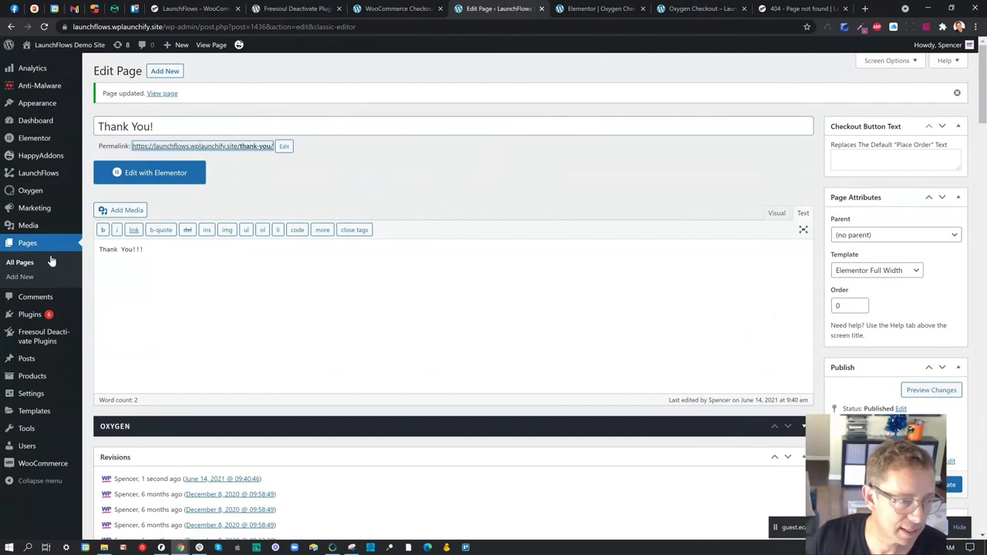
{"action": "left_click", "coordinate": [22, 277]}
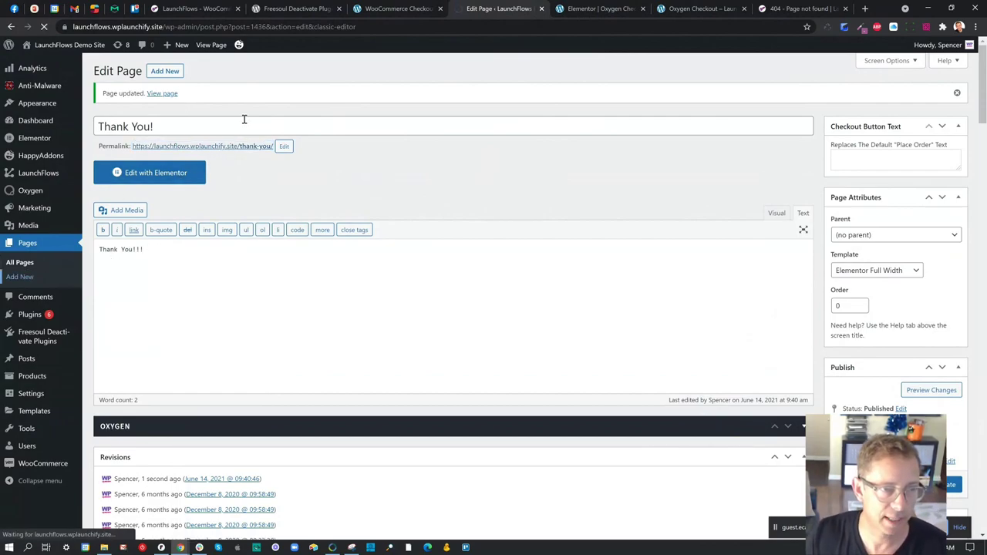
- Title a new page 'Thanks', publish it at /thanks/, and collapse the Custom Fields box
{"action": "type", "text": "Thanks"}
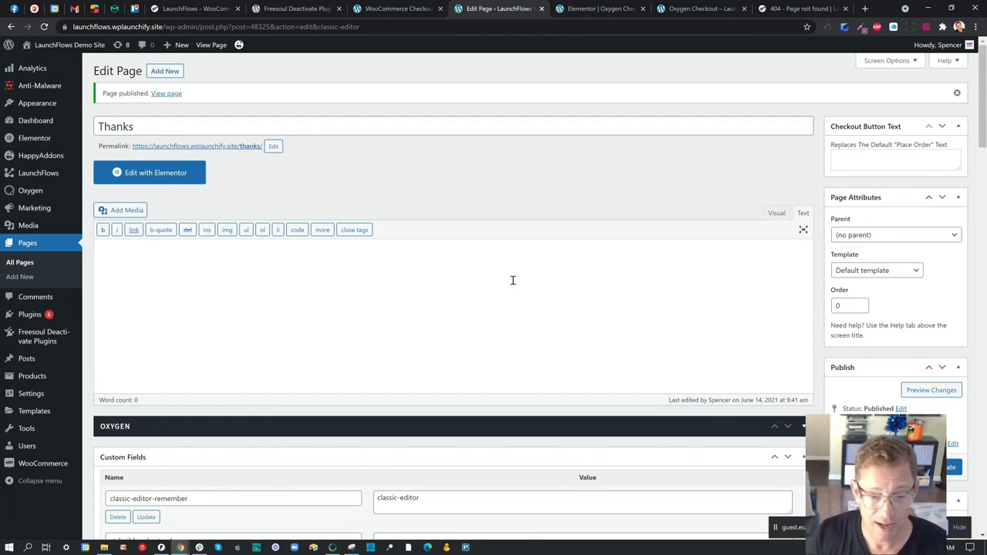
{"action": "scroll", "coordinate": [512, 348], "scroll_direction": "down", "scroll_amount": 2}
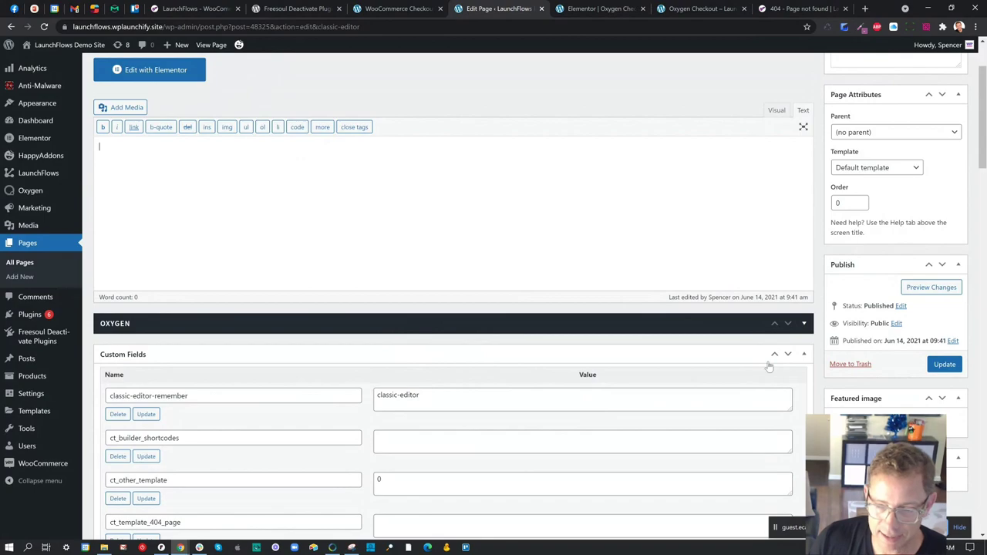
{"action": "left_click", "coordinate": [805, 355]}
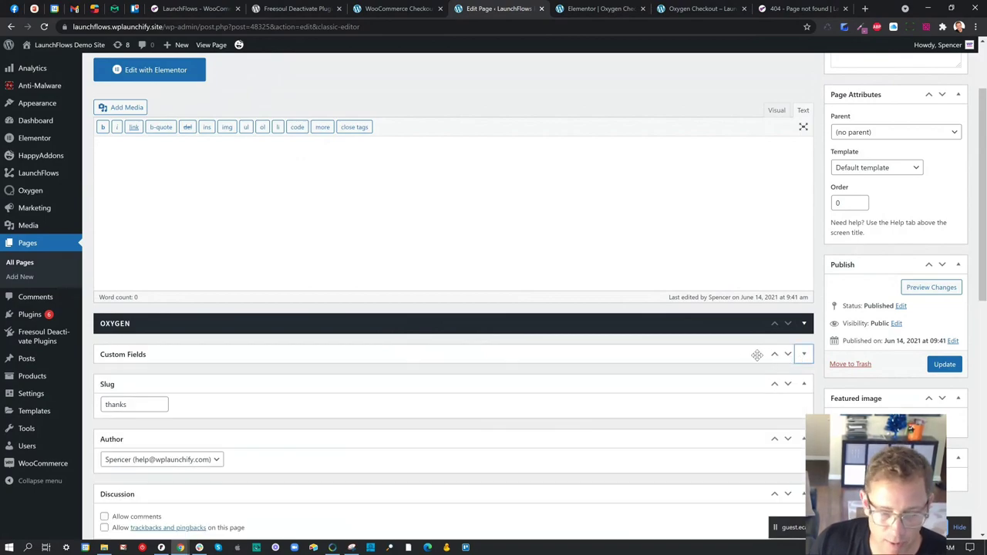
{"action": "scroll", "coordinate": [757, 355], "scroll_direction": "down", "scroll_amount": 7}
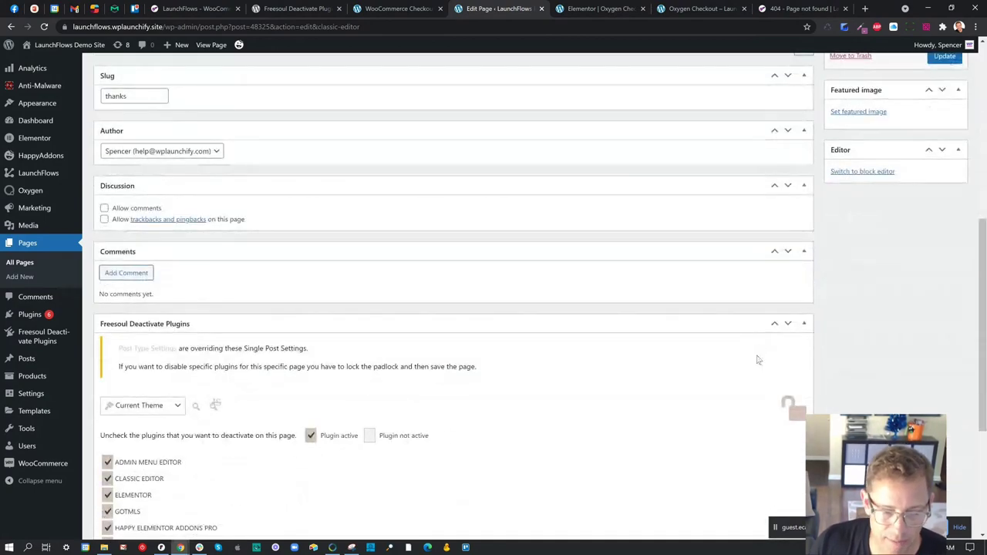
{"action": "scroll", "coordinate": [757, 360], "scroll_direction": "up", "scroll_amount": 3}
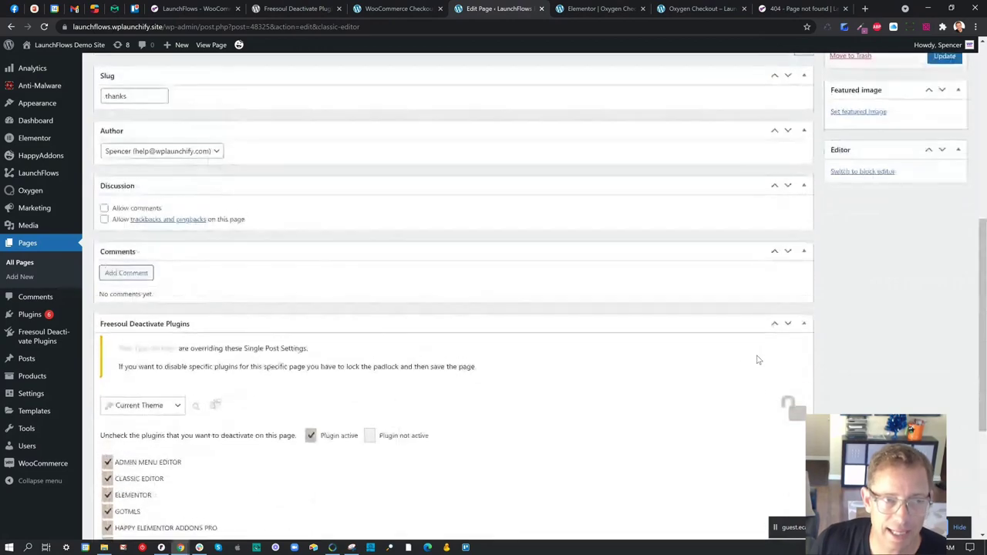
- Review the Freesoul Deactivate Plugins: Plugin Manager listing, version 1.8.8.6 with 2,000+ active installations
{"action": "left_click", "coordinate": [282, 9]}
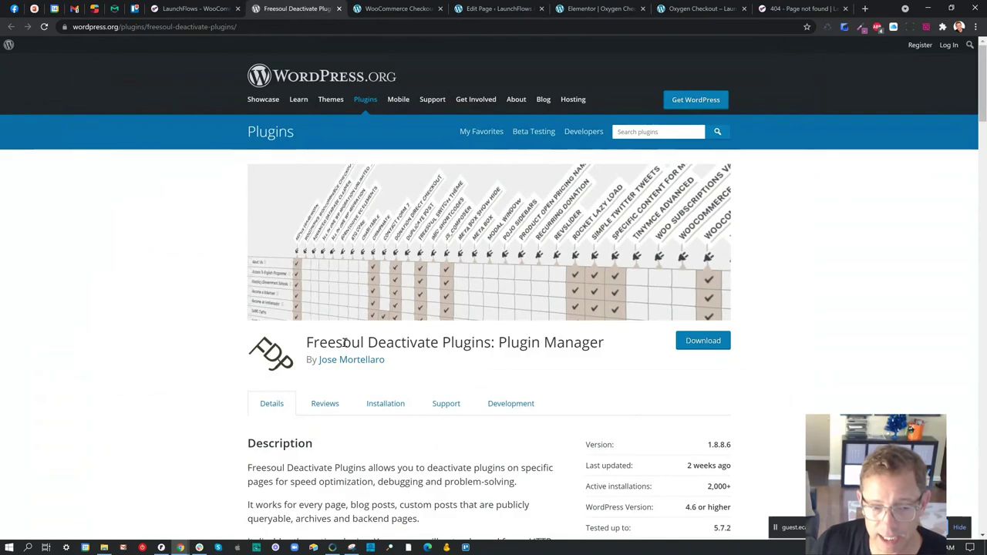
{"action": "left_click_drag", "start_coordinate": [308, 344], "coordinate": [602, 349]}
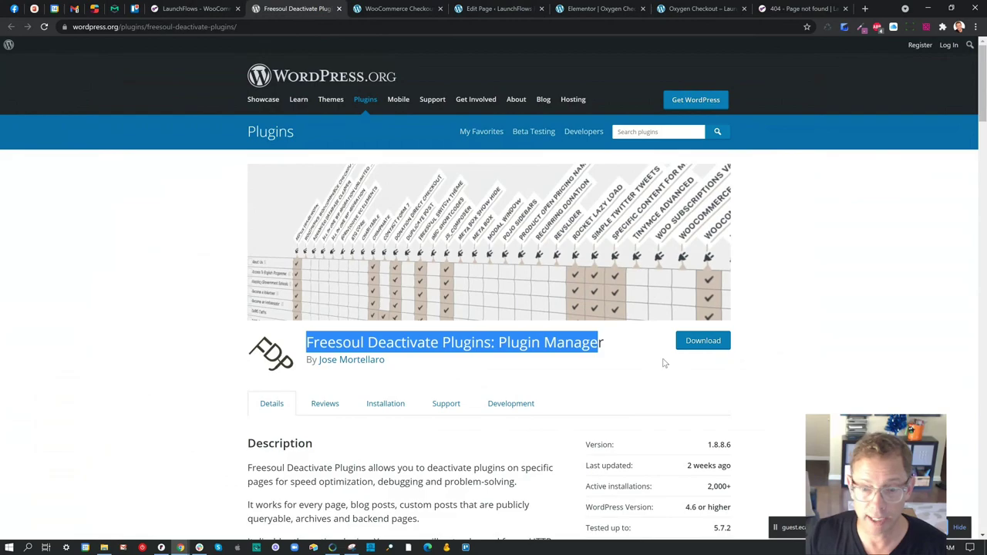
{"action": "scroll", "coordinate": [660, 353], "scroll_direction": "down", "scroll_amount": 1}
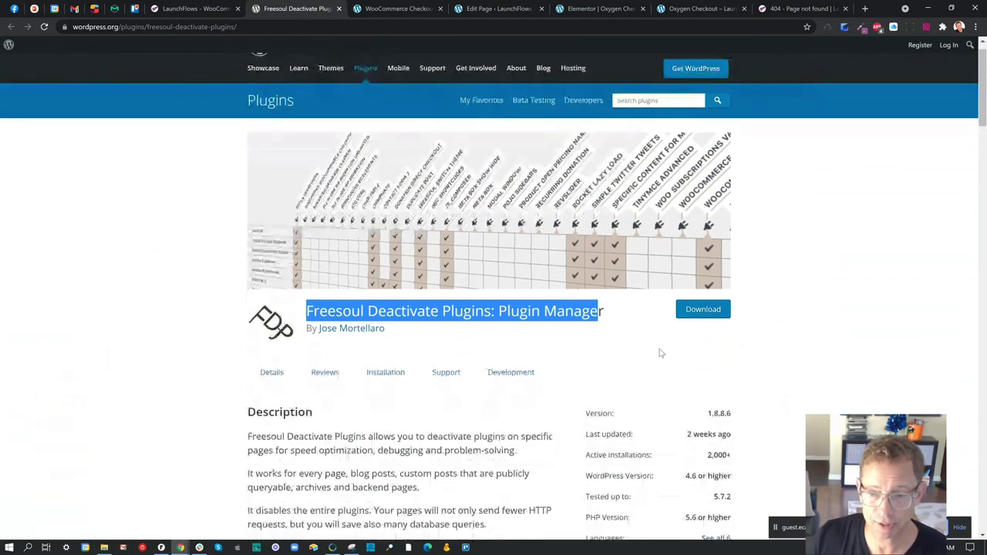
{"action": "scroll", "coordinate": [660, 353], "scroll_direction": "down", "scroll_amount": 3}
{"action": "scroll", "coordinate": [668, 348], "scroll_direction": "down", "scroll_amount": 2}
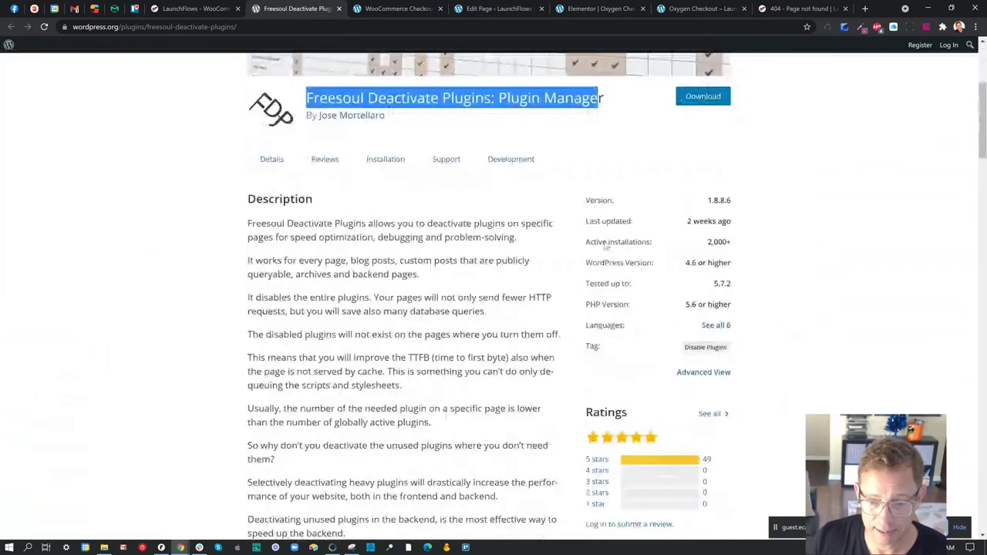
{"action": "scroll", "coordinate": [606, 246], "scroll_direction": "down", "scroll_amount": 5}
{"action": "scroll", "coordinate": [606, 242], "scroll_direction": "up", "scroll_amount": 10}
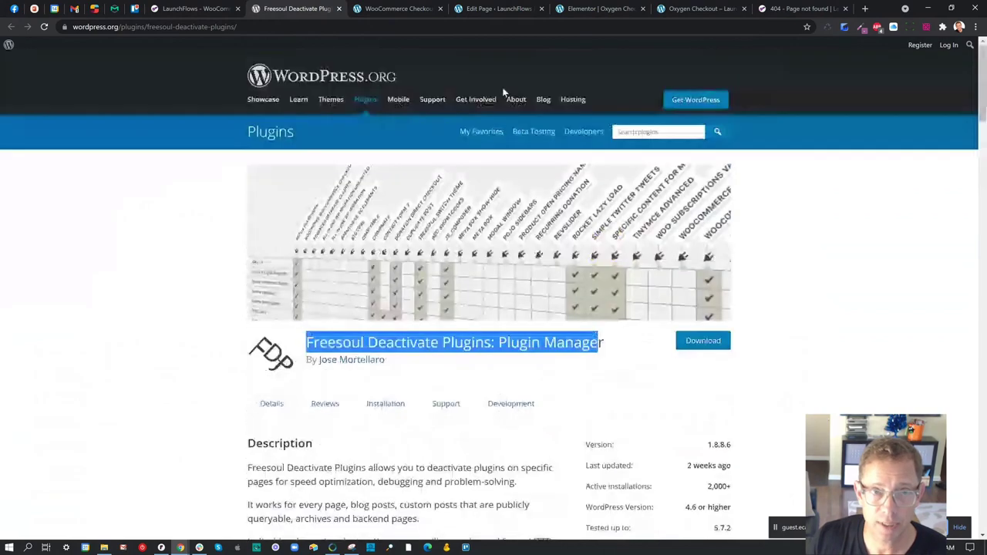
- Uncheck Oxygen WooCommerce in the Thanks page's Freesoul Deactivate Plugins box and update the page
{"action": "left_click", "coordinate": [487, 10]}
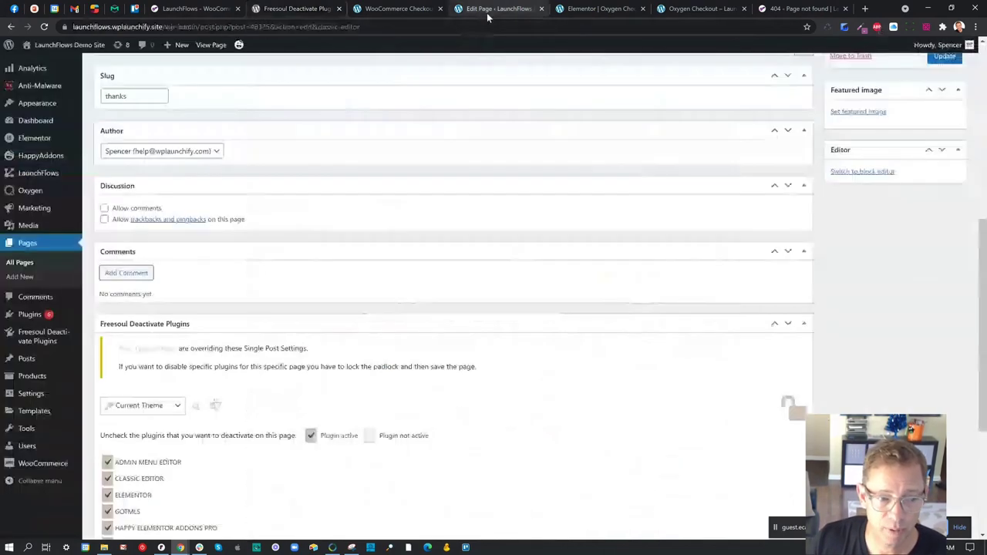
{"action": "scroll", "coordinate": [547, 209], "scroll_direction": "up", "scroll_amount": 10}
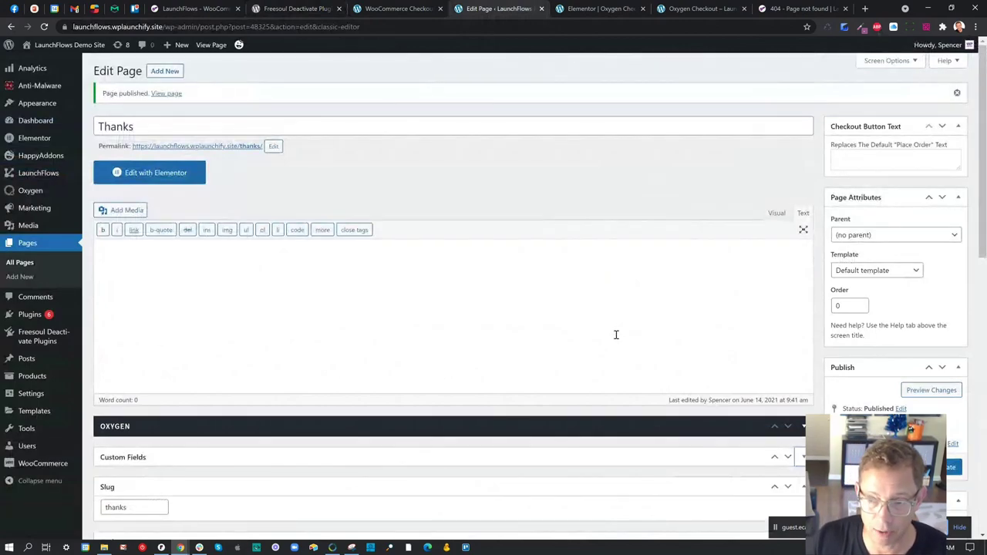
{"action": "scroll", "coordinate": [616, 335], "scroll_direction": "down", "scroll_amount": 7}
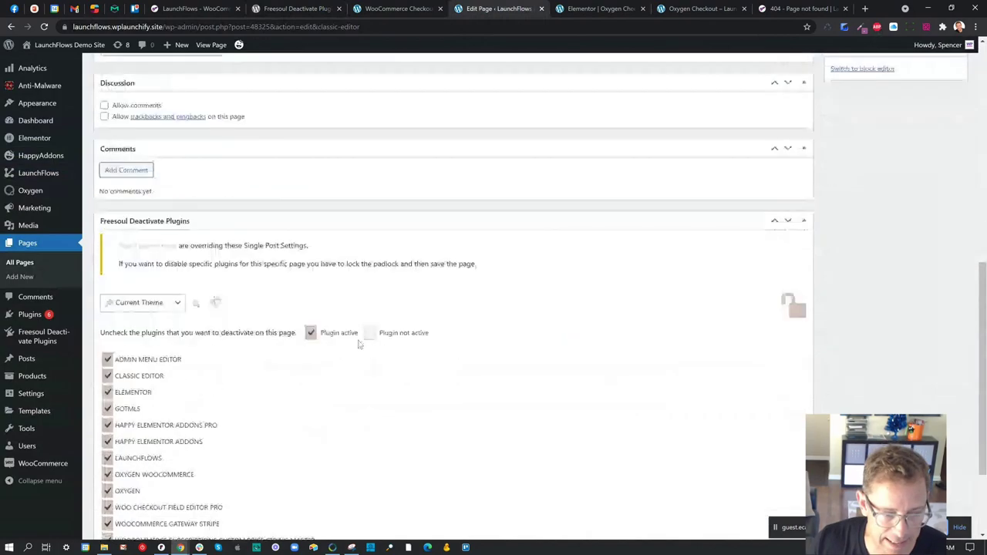
{"action": "scroll", "coordinate": [359, 344], "scroll_direction": "down", "scroll_amount": 2}
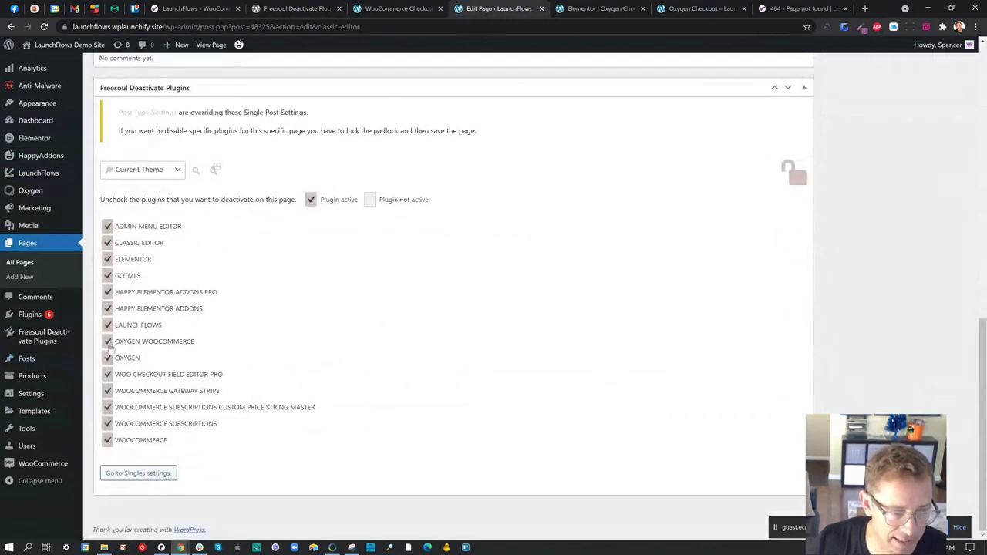
{"action": "left_click", "coordinate": [107, 343]}
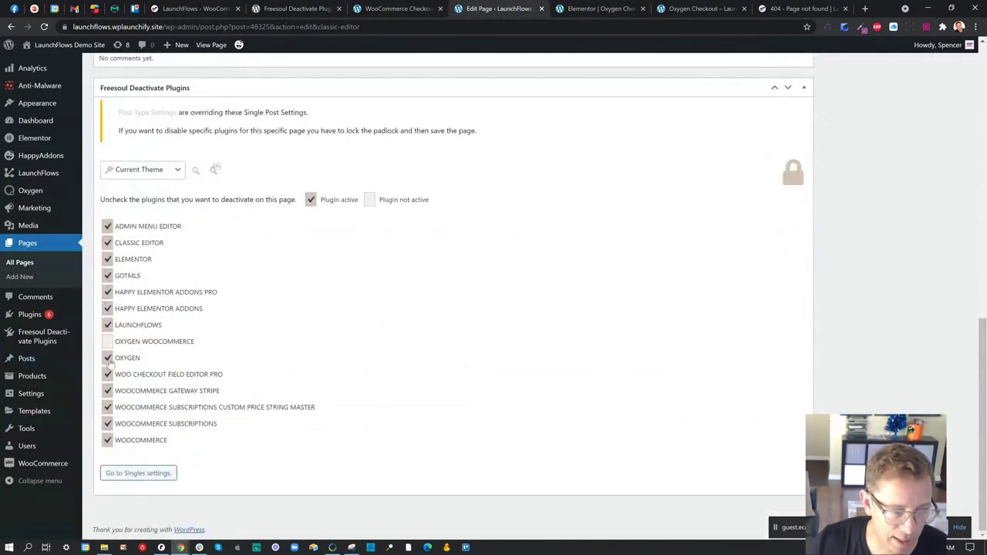
{"action": "scroll", "coordinate": [612, 389], "scroll_direction": "up", "scroll_amount": 10}
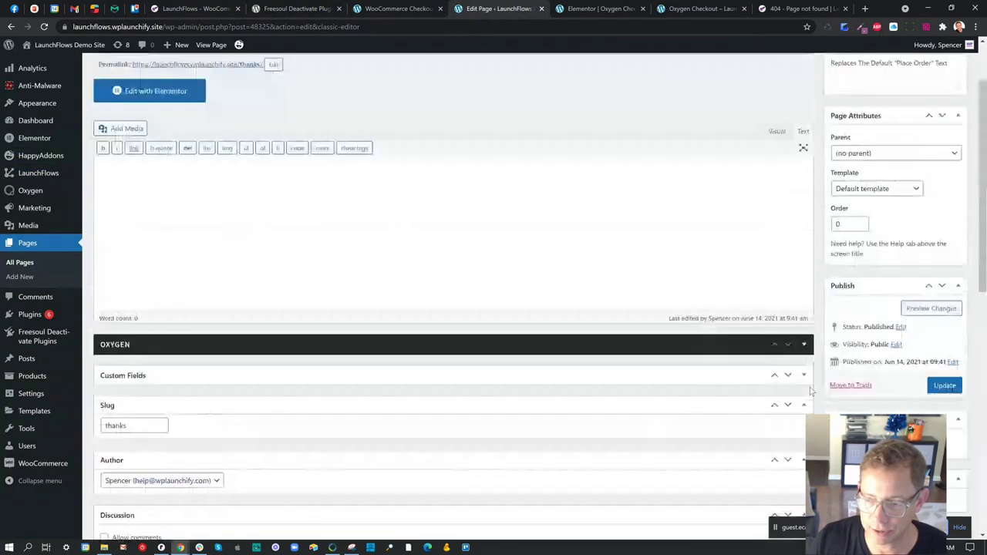
{"action": "left_click", "coordinate": [944, 386]}
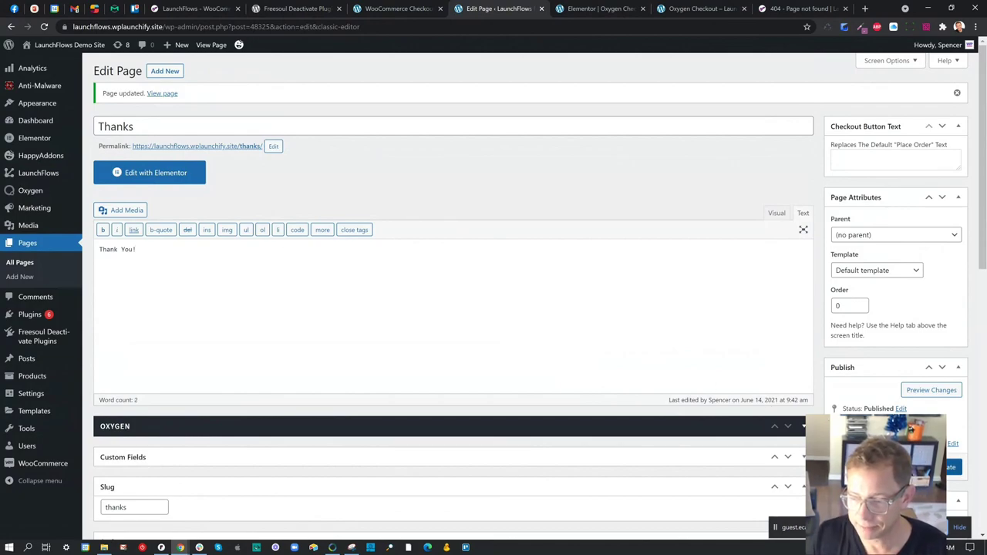
- Update the Thanks page and view its live /thanks/ version in a new tab
{"action": "left_click", "coordinate": [950, 466]}
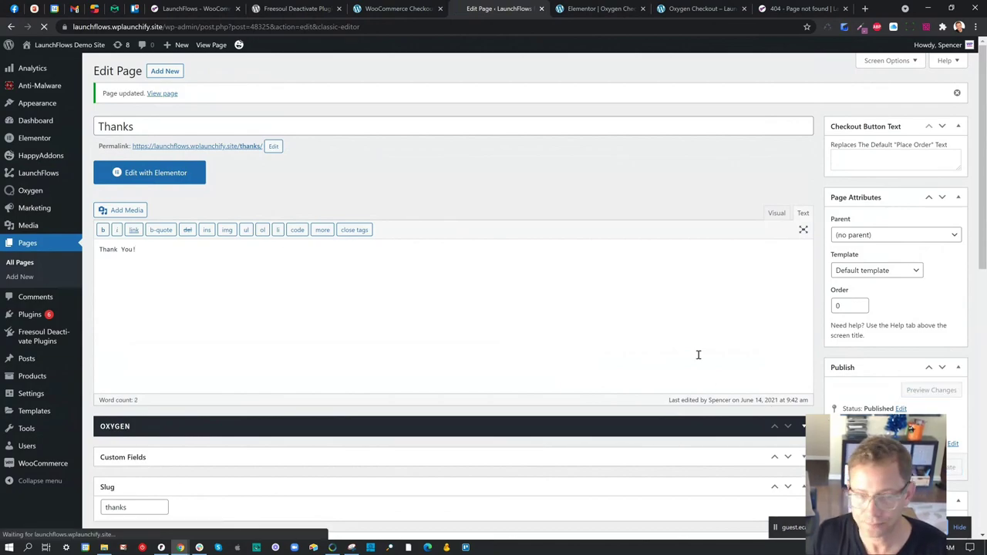
{"action": "right_click", "coordinate": [227, 146]}
{"action": "left_click", "coordinate": [251, 157]}
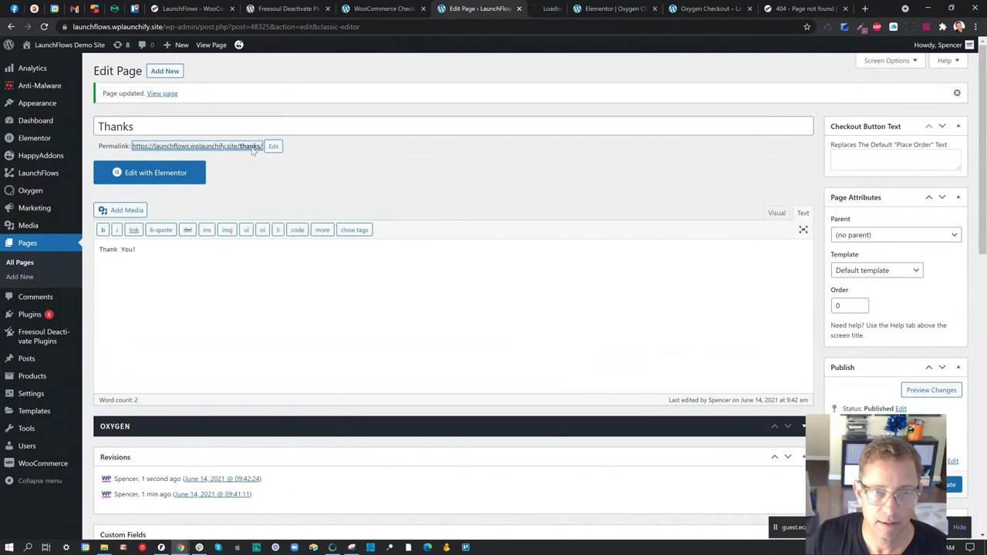
{"action": "left_click", "coordinate": [523, 7]}
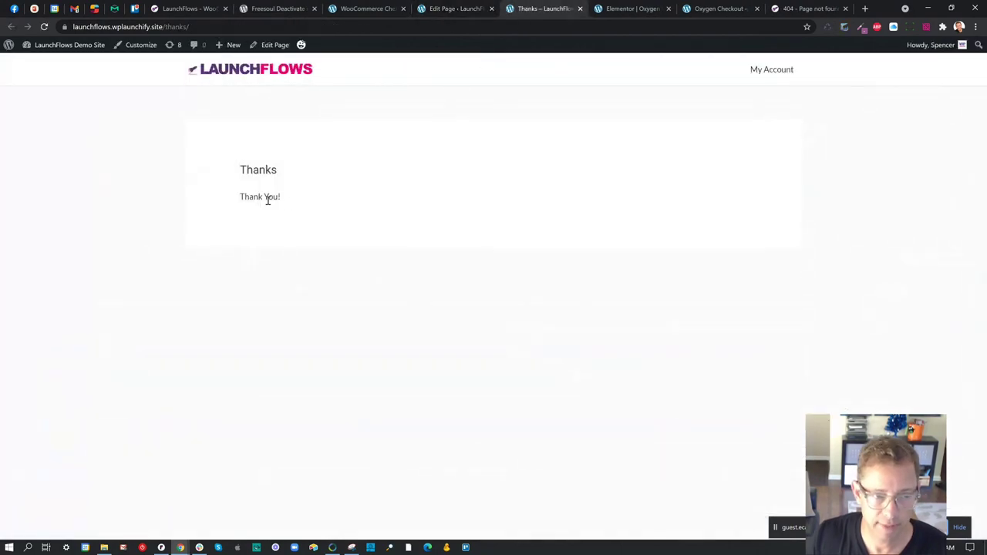
{"action": "left_click", "coordinate": [452, 17]}
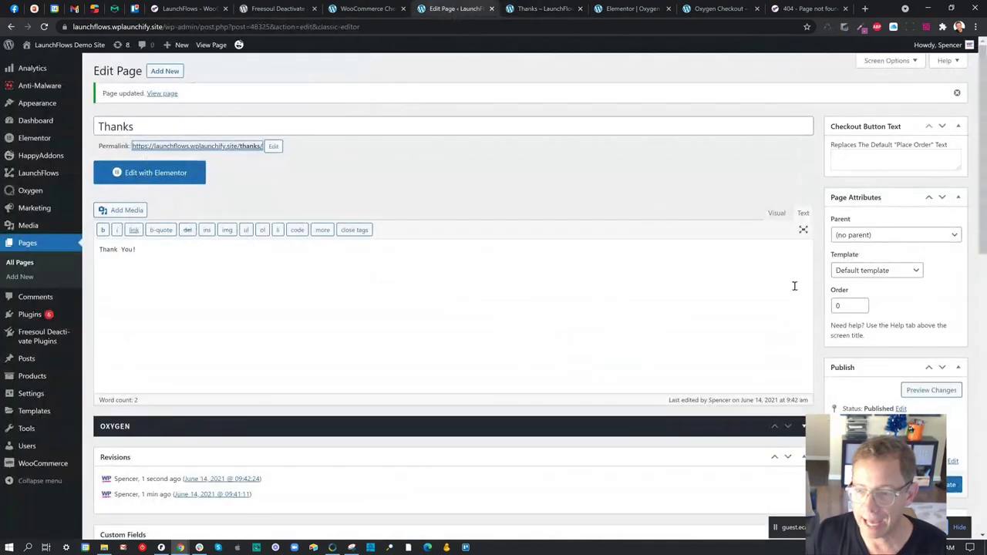
- Check the Template dropdown and keep the page on the Default template
{"action": "scroll", "coordinate": [848, 291], "scroll_direction": "down", "scroll_amount": 5}
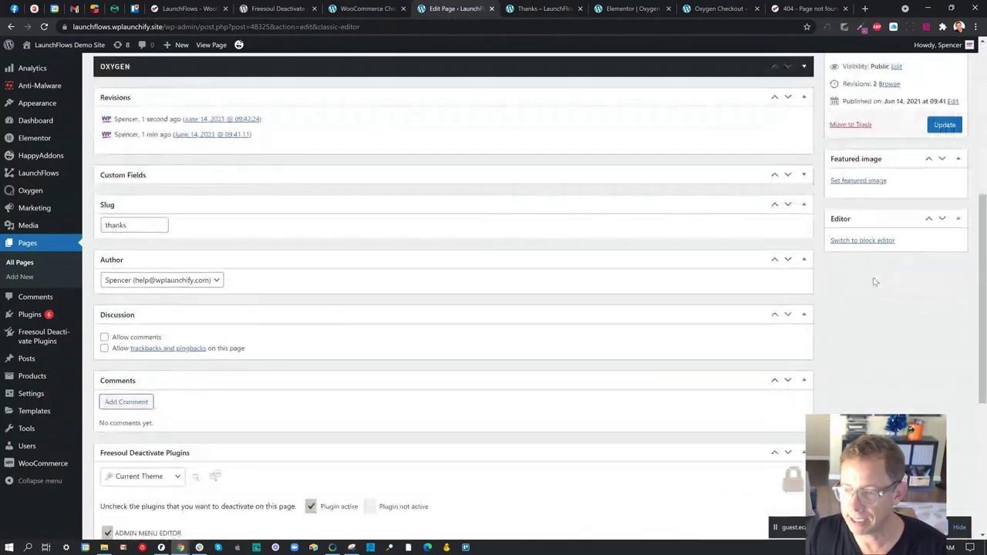
{"action": "scroll", "coordinate": [887, 261], "scroll_direction": "up", "scroll_amount": 2}
{"action": "scroll", "coordinate": [887, 260], "scroll_direction": "up", "scroll_amount": 2}
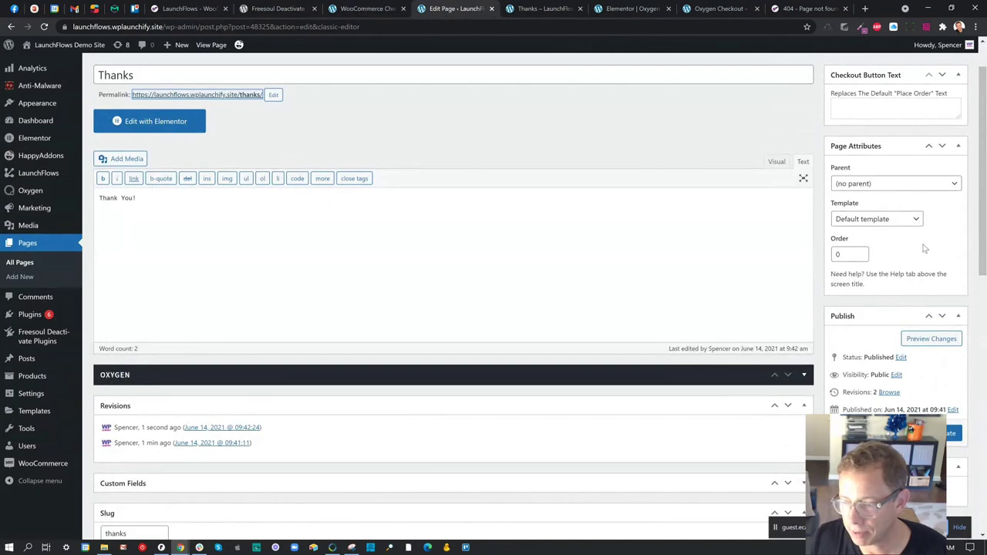
{"action": "scroll", "coordinate": [925, 248], "scroll_direction": "up", "scroll_amount": 1}
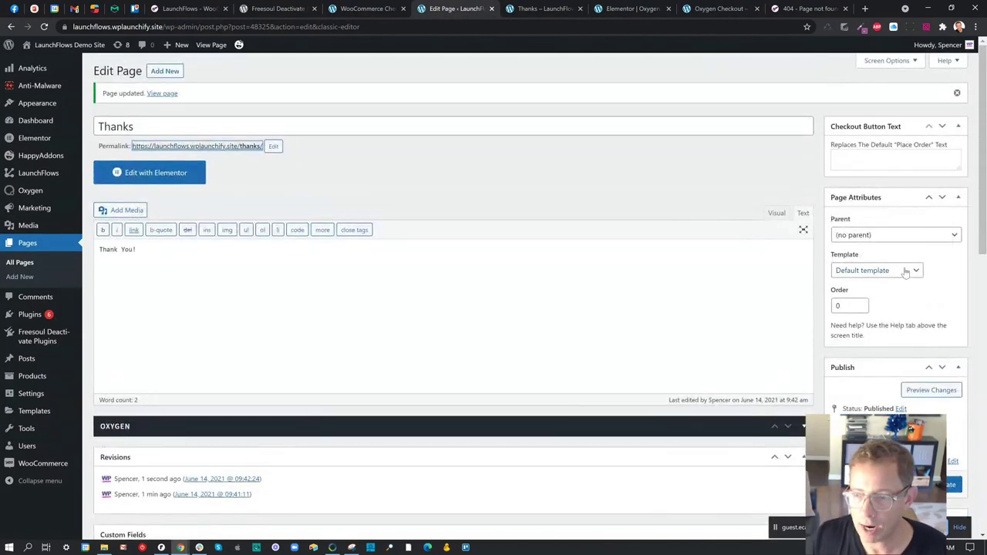
{"action": "left_click", "coordinate": [906, 272]}
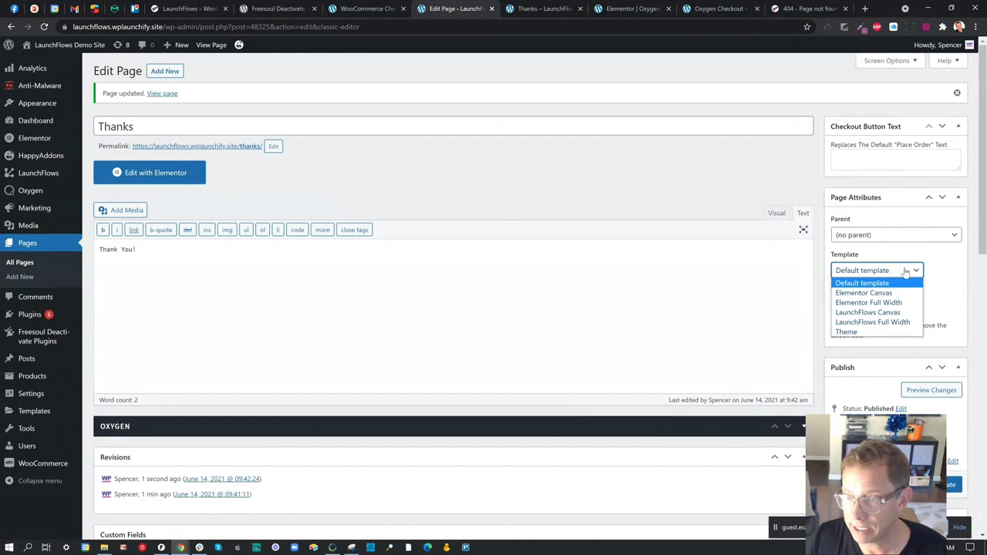
{"action": "left_click", "coordinate": [717, 186]}
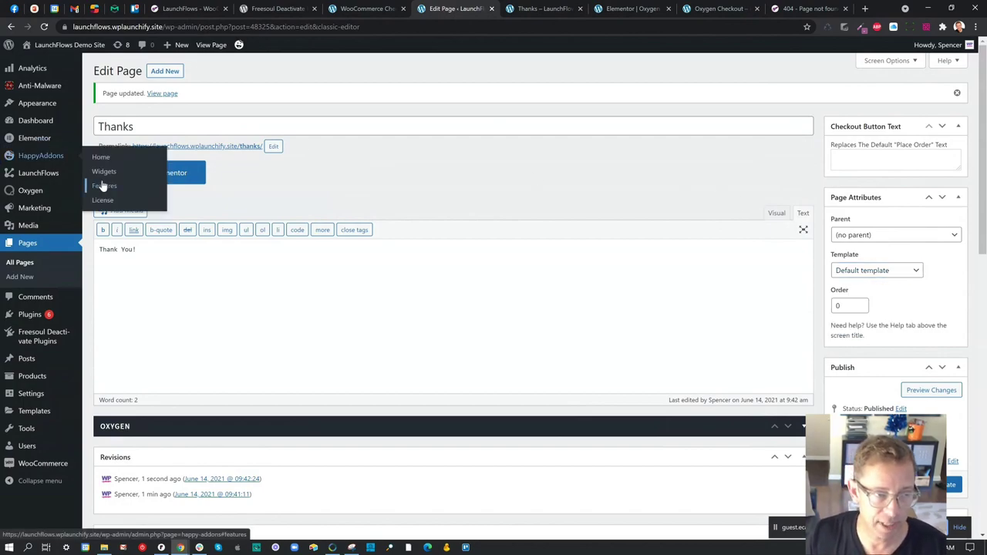
- Open the Thanks page in Elementor, delete its Thank You! section, and open the HappyAddons library
{"action": "left_click", "coordinate": [187, 176]}
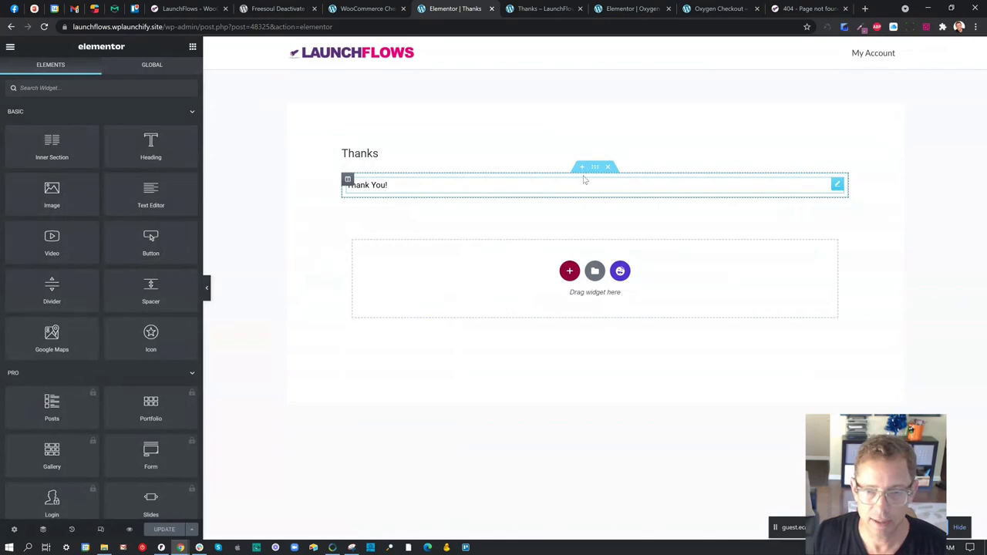
{"action": "left_click", "coordinate": [608, 167]}
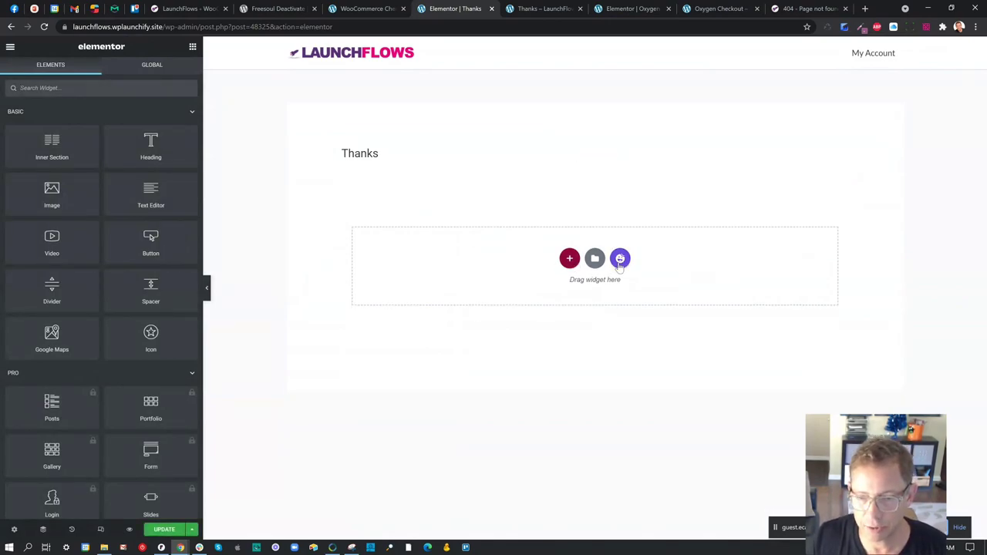
{"action": "left_click", "coordinate": [619, 260]}
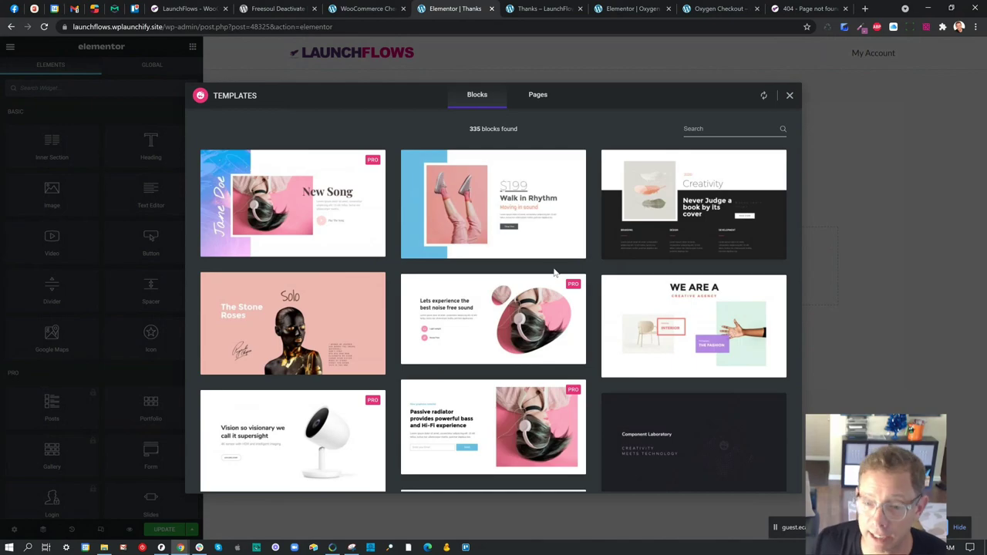
- Insert the HappyAddons 'Start building your dream' block, with Purchase Now button, onto the Thanks page
{"action": "mouse_move", "coordinate": [557, 292]}
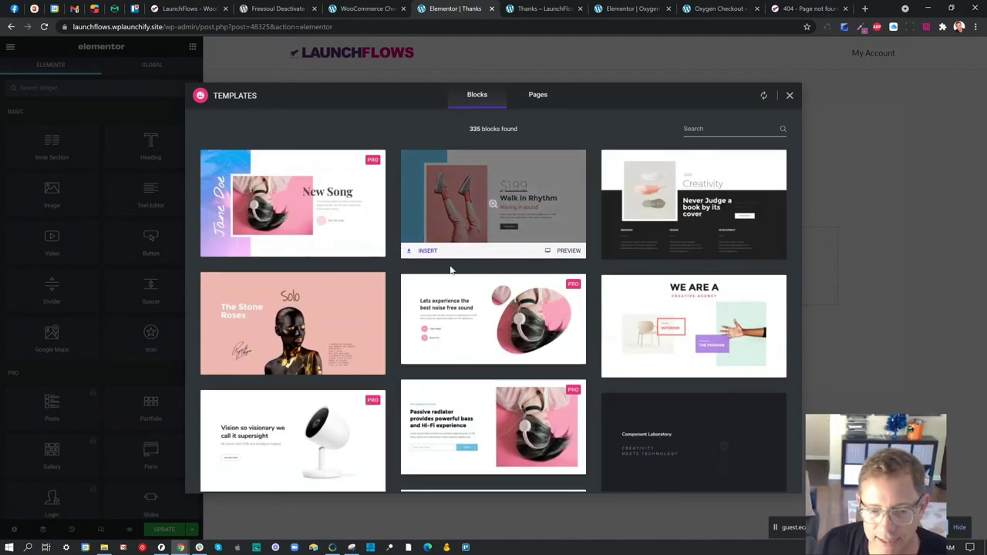
{"action": "scroll", "coordinate": [327, 296], "scroll_direction": "down", "scroll_amount": 5}
{"action": "scroll", "coordinate": [327, 296], "scroll_direction": "up", "scroll_amount": 1}
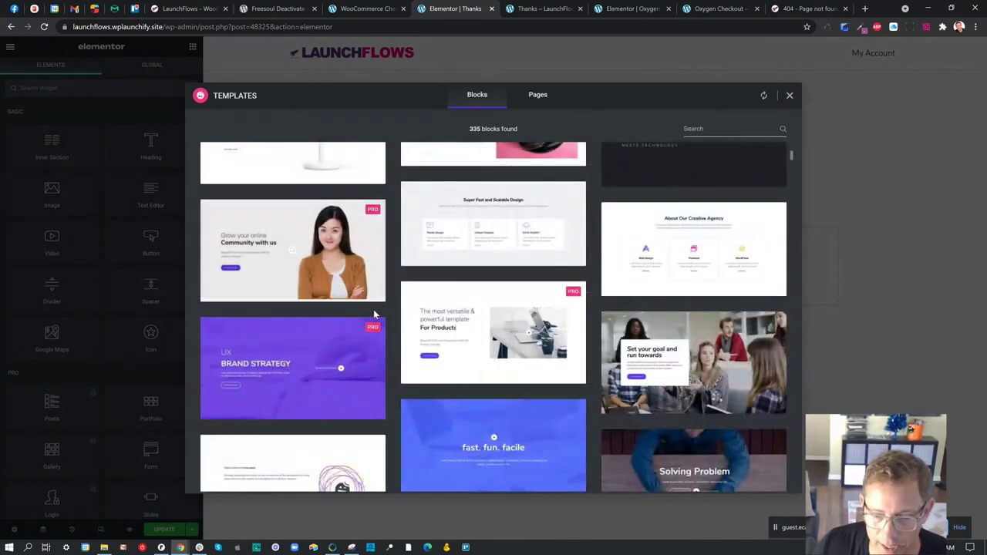
{"action": "scroll", "coordinate": [381, 310], "scroll_direction": "down", "scroll_amount": 5}
{"action": "scroll", "coordinate": [391, 311], "scroll_direction": "down", "scroll_amount": 3}
{"action": "scroll", "coordinate": [408, 318], "scroll_direction": "down", "scroll_amount": 4}
{"action": "scroll", "coordinate": [408, 319], "scroll_direction": "down", "scroll_amount": 6}
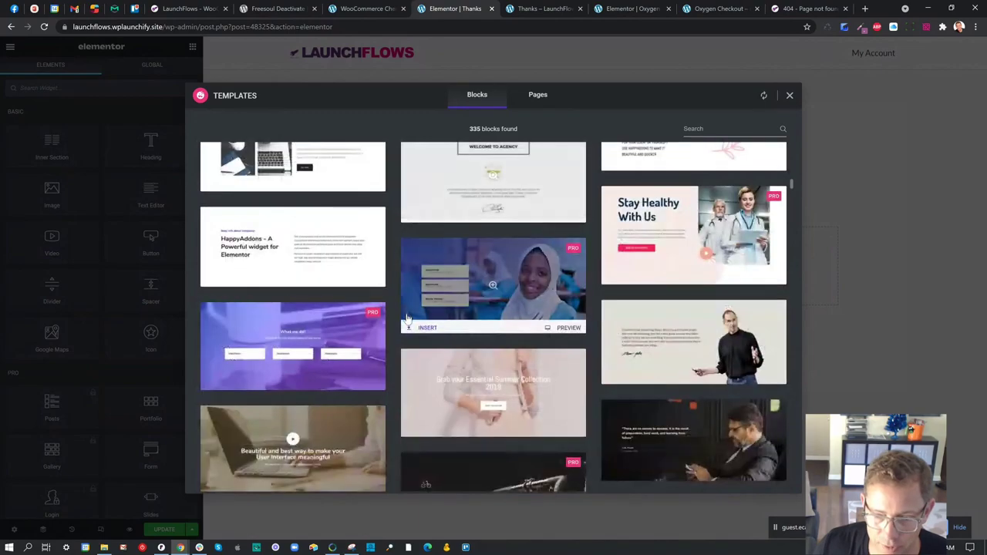
{"action": "scroll", "coordinate": [408, 319], "scroll_direction": "down", "scroll_amount": 3}
{"action": "scroll", "coordinate": [408, 319], "scroll_direction": "down", "scroll_amount": 4}
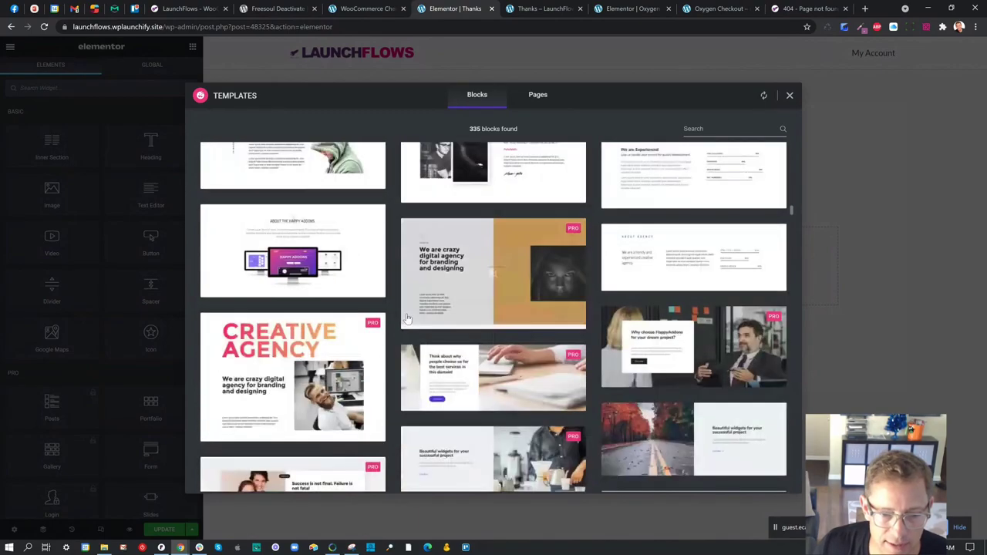
{"action": "scroll", "coordinate": [409, 319], "scroll_direction": "down", "scroll_amount": 4}
{"action": "scroll", "coordinate": [410, 319], "scroll_direction": "down", "scroll_amount": 3}
{"action": "scroll", "coordinate": [410, 318], "scroll_direction": "down", "scroll_amount": 4}
{"action": "scroll", "coordinate": [420, 318], "scroll_direction": "down", "scroll_amount": 3}
{"action": "scroll", "coordinate": [420, 318], "scroll_direction": "down", "scroll_amount": 5}
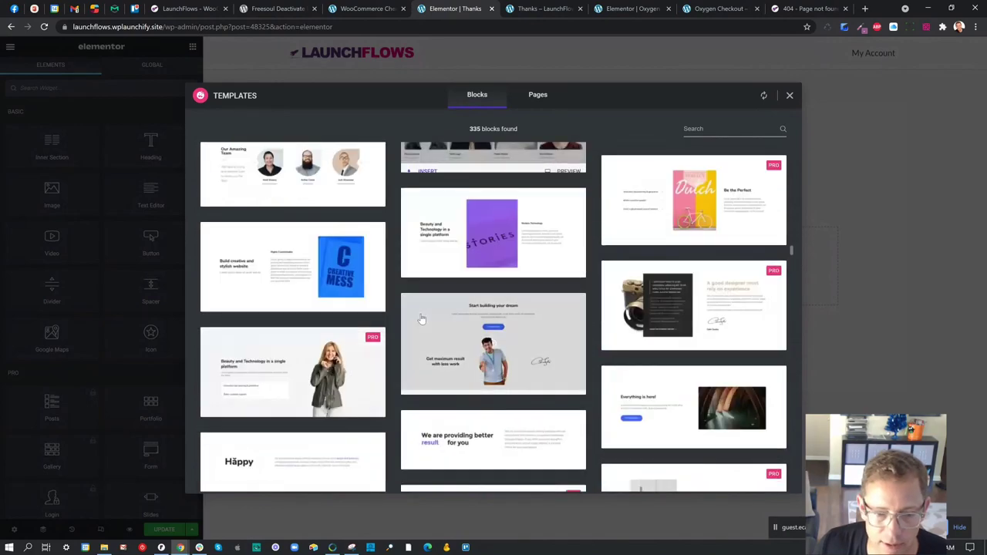
{"action": "scroll", "coordinate": [421, 319], "scroll_direction": "down", "scroll_amount": 3}
{"action": "scroll", "coordinate": [421, 318], "scroll_direction": "up", "scroll_amount": 5}
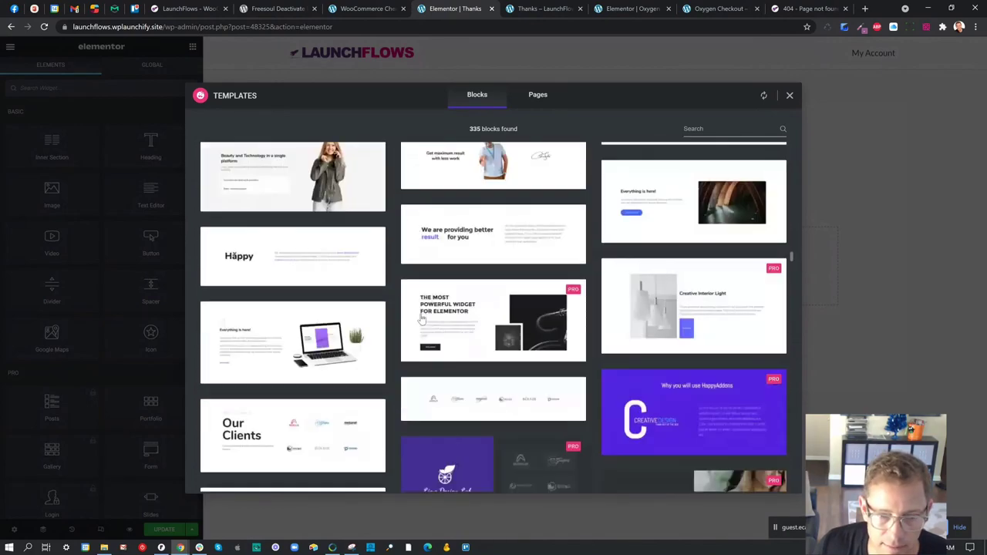
{"action": "scroll", "coordinate": [500, 225], "scroll_direction": "up", "scroll_amount": 2}
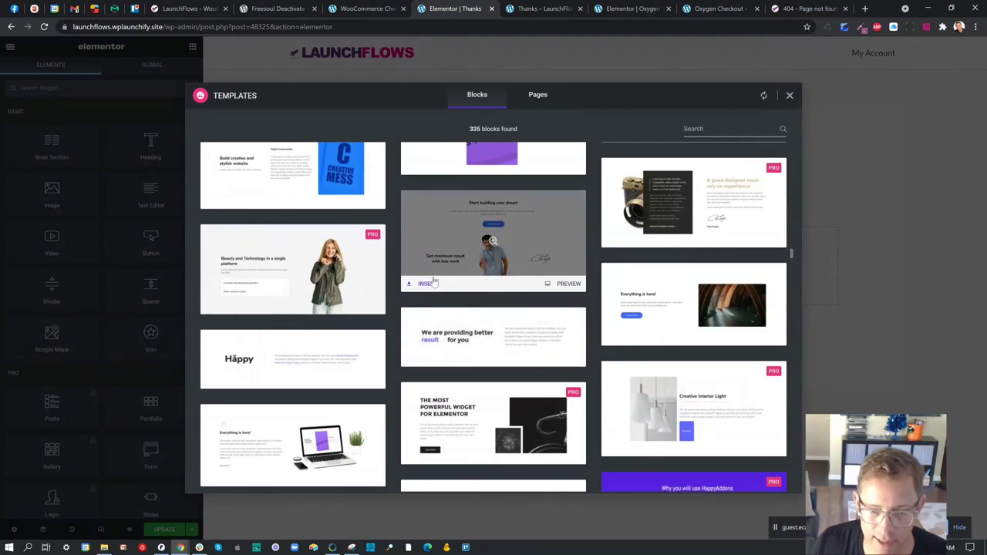
{"action": "left_click", "coordinate": [429, 284]}
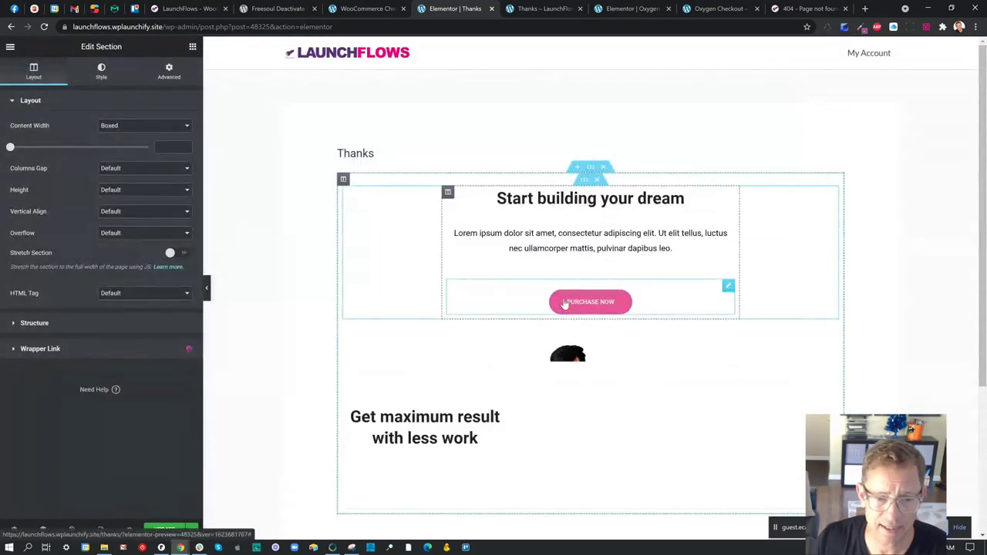
{"action": "left_click", "coordinate": [360, 9]}
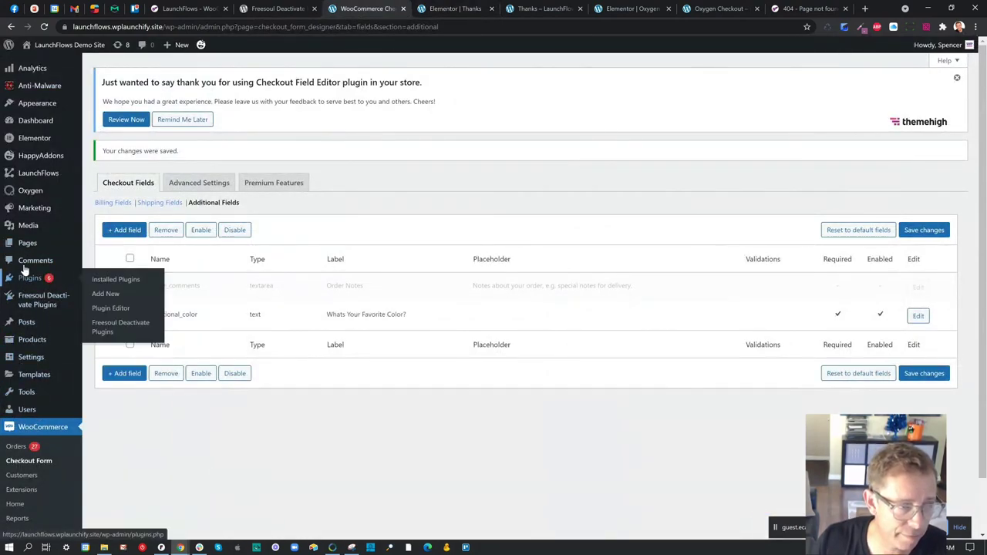
- Activate Elementor Pro from the installed plugins list
{"action": "mouse_move", "coordinate": [29, 277]}
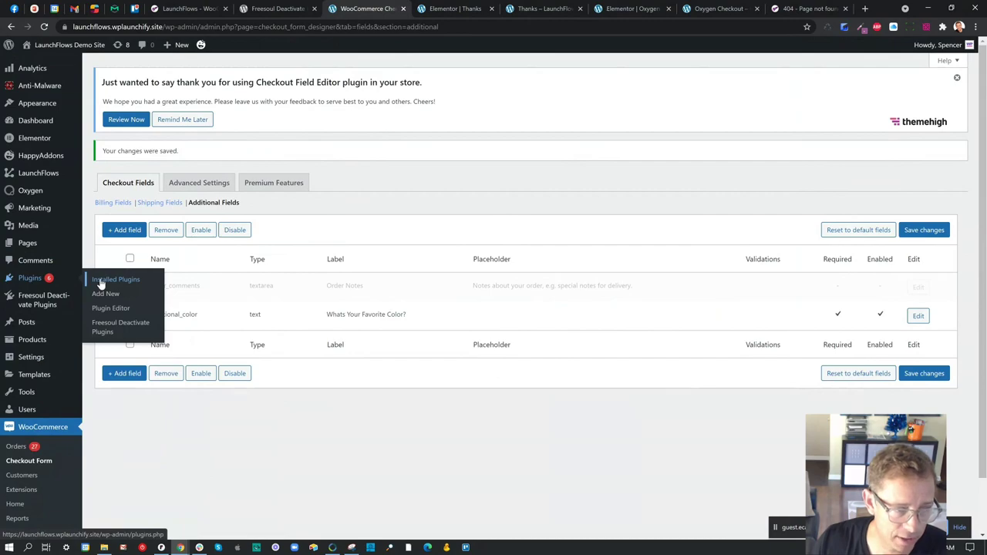
{"action": "left_click", "coordinate": [100, 284]}
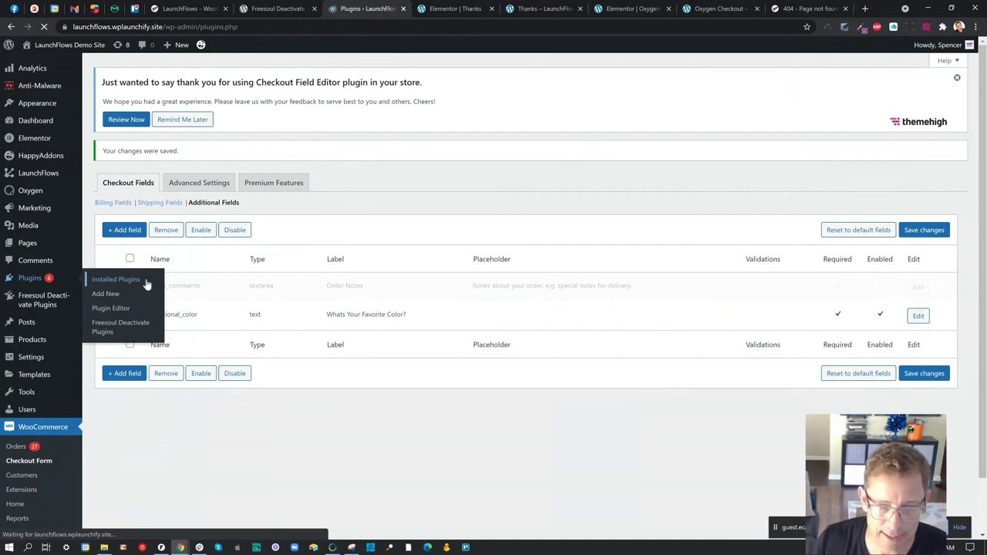
{"action": "scroll", "coordinate": [163, 263], "scroll_direction": "down", "scroll_amount": 10}
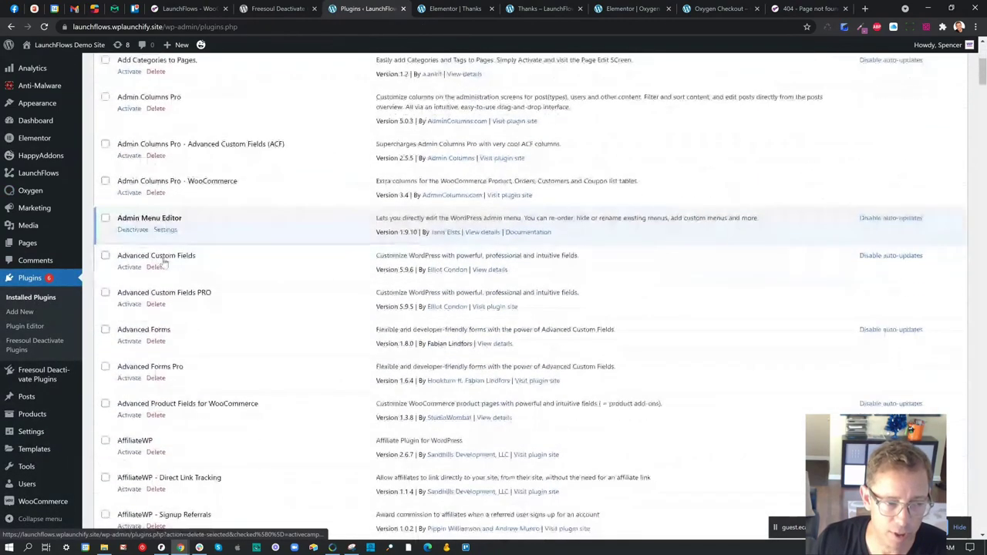
{"action": "scroll", "coordinate": [163, 263], "scroll_direction": "up", "scroll_amount": 3}
{"action": "scroll", "coordinate": [164, 263], "scroll_direction": "down", "scroll_amount": 10}
{"action": "scroll", "coordinate": [173, 266], "scroll_direction": "down", "scroll_amount": 3}
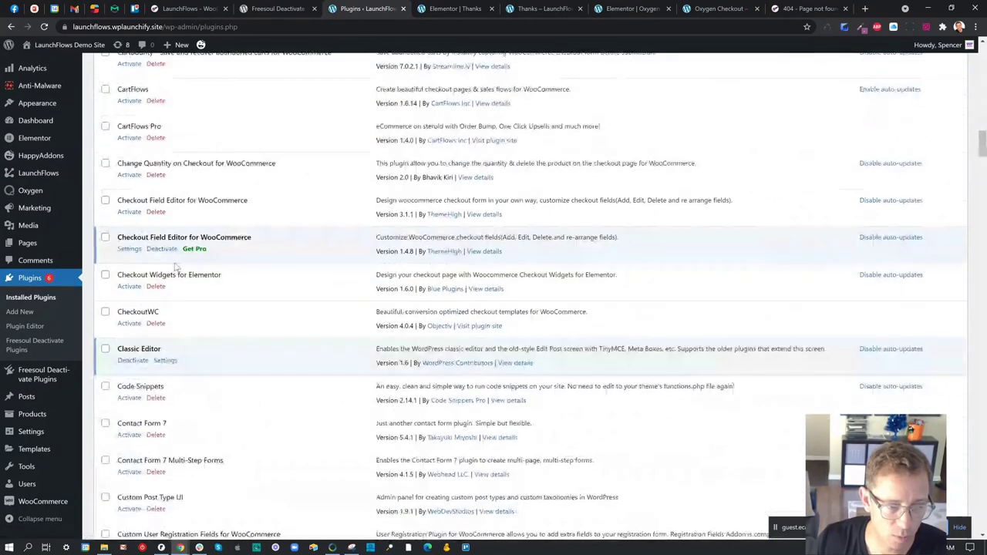
{"action": "scroll", "coordinate": [176, 266], "scroll_direction": "down", "scroll_amount": 7}
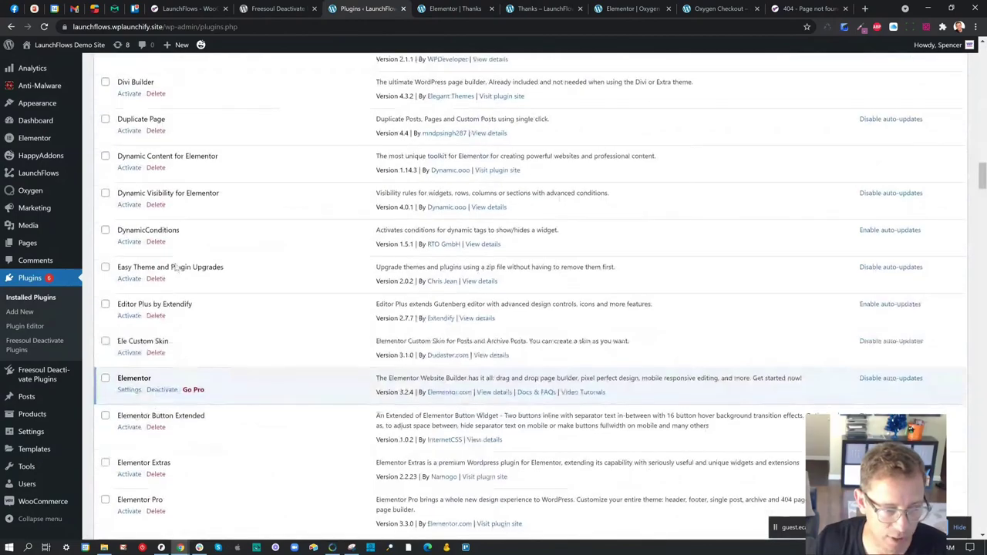
{"action": "scroll", "coordinate": [137, 390], "scroll_direction": "down", "scroll_amount": 1}
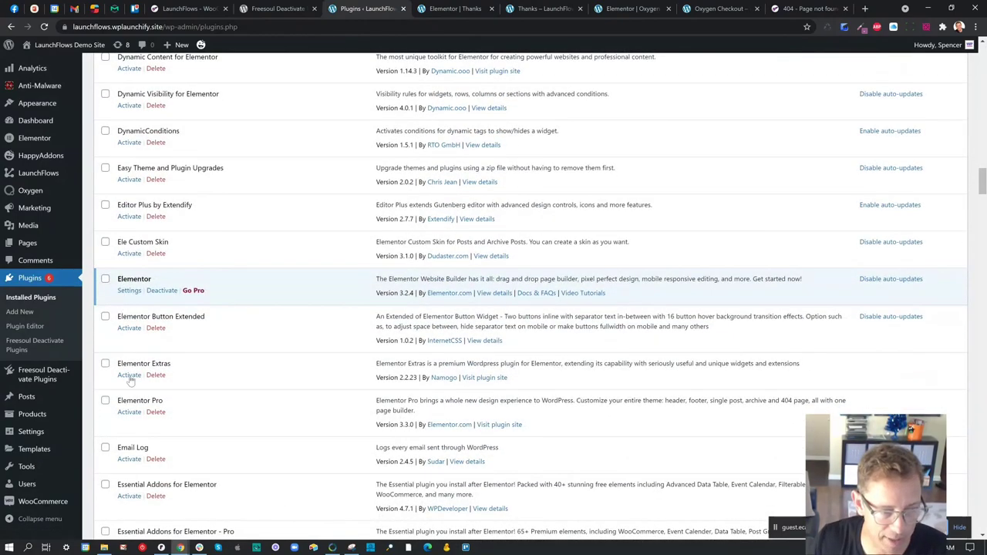
{"action": "left_click", "coordinate": [129, 413]}
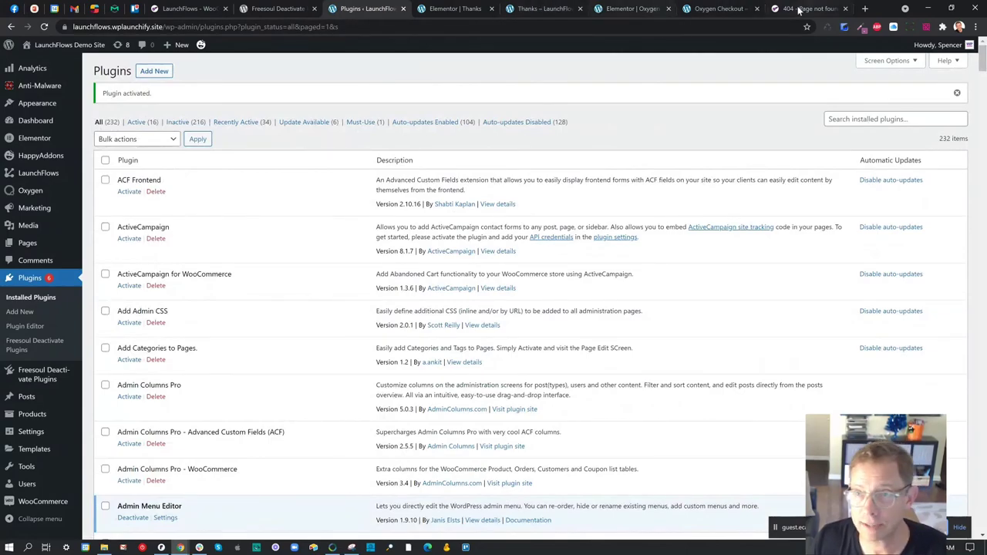
- Update the Thanks page in Elementor, then browse the library's Blocks and Pages and close it unused
{"action": "left_click", "coordinate": [476, 9]}
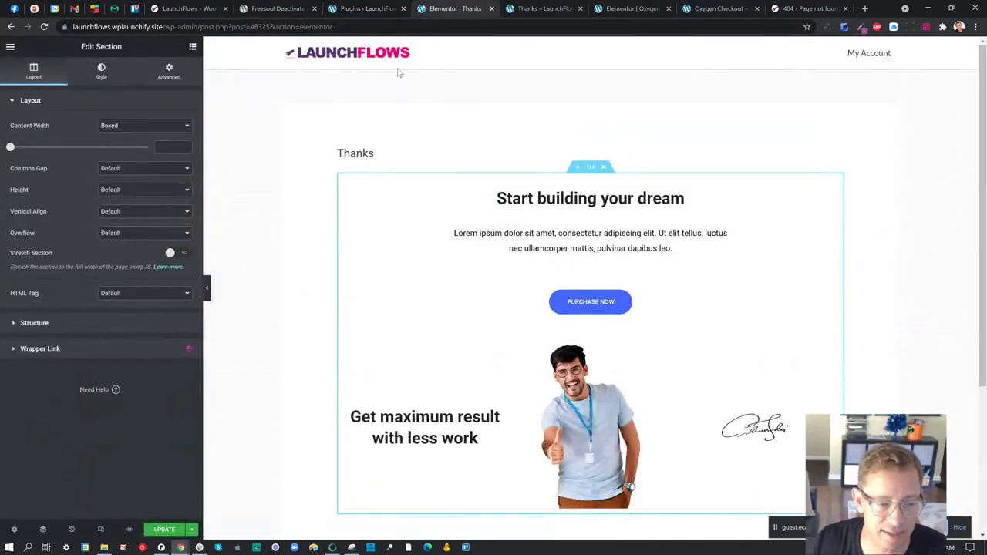
{"action": "left_click", "coordinate": [165, 530]}
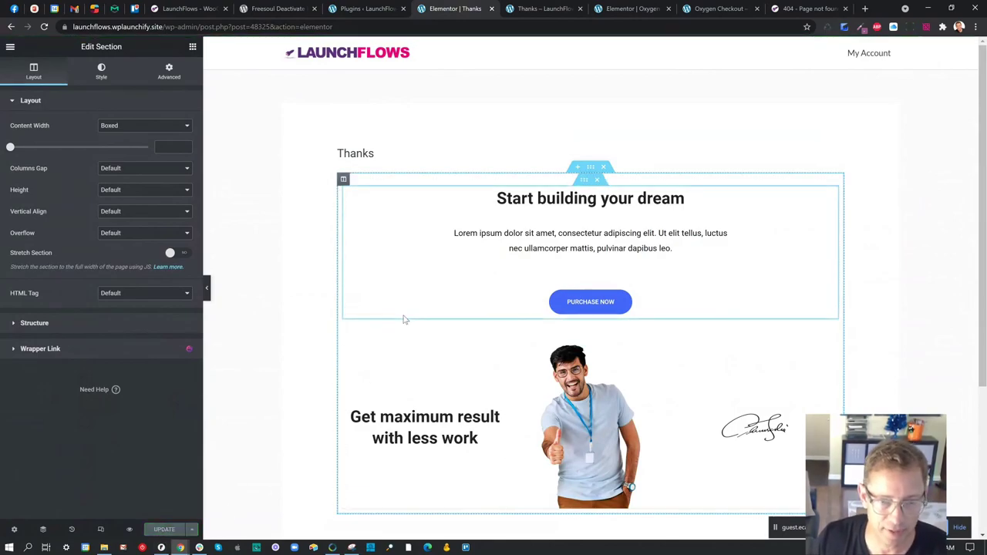
{"action": "scroll", "coordinate": [575, 309], "scroll_direction": "down", "scroll_amount": 3}
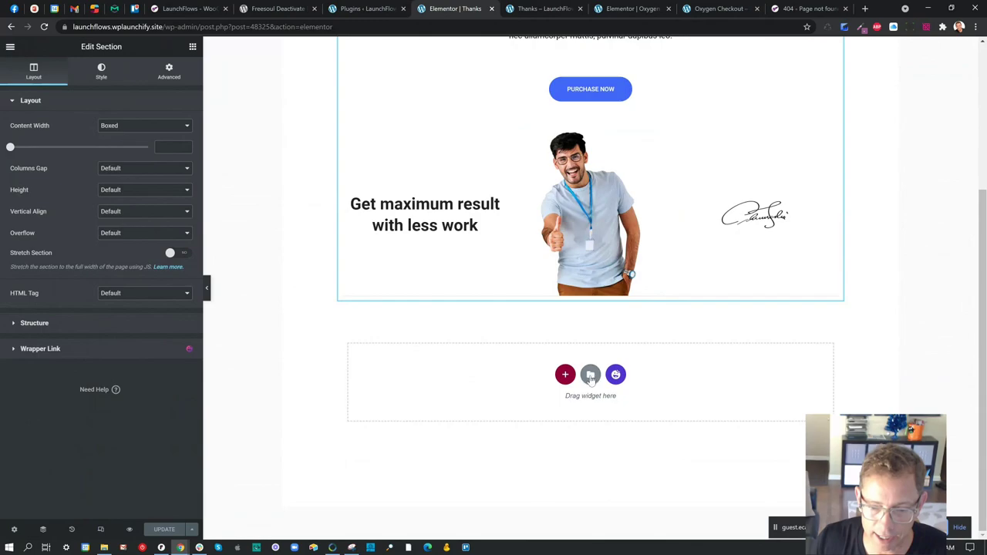
{"action": "left_click", "coordinate": [590, 375]}
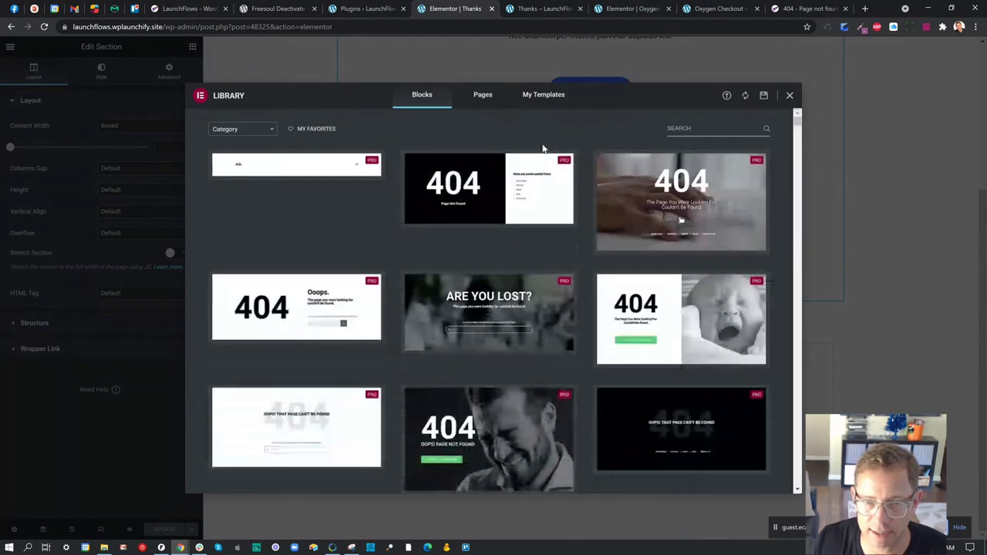
{"action": "left_click", "coordinate": [483, 96]}
{"action": "mouse_move", "coordinate": [645, 267]}
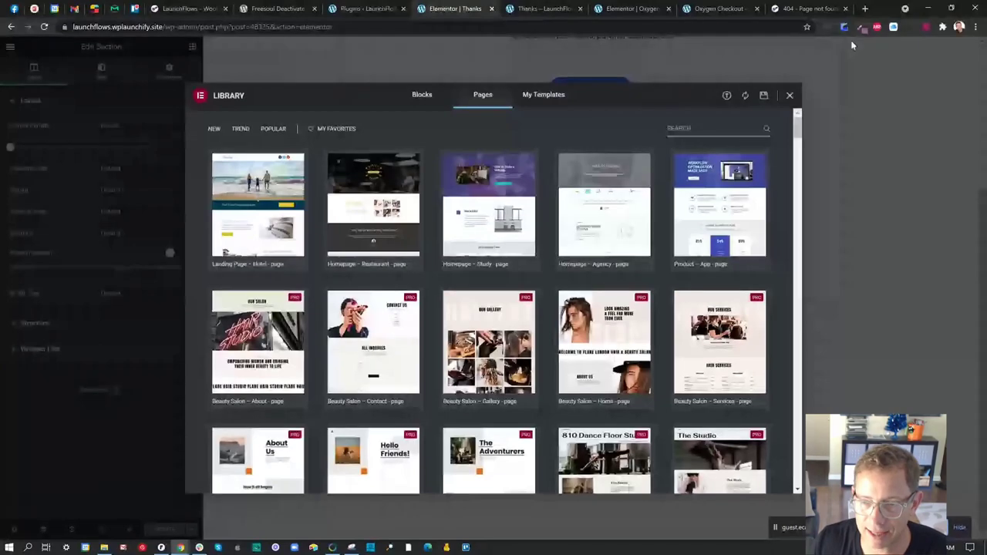
{"action": "left_click", "coordinate": [790, 96]}
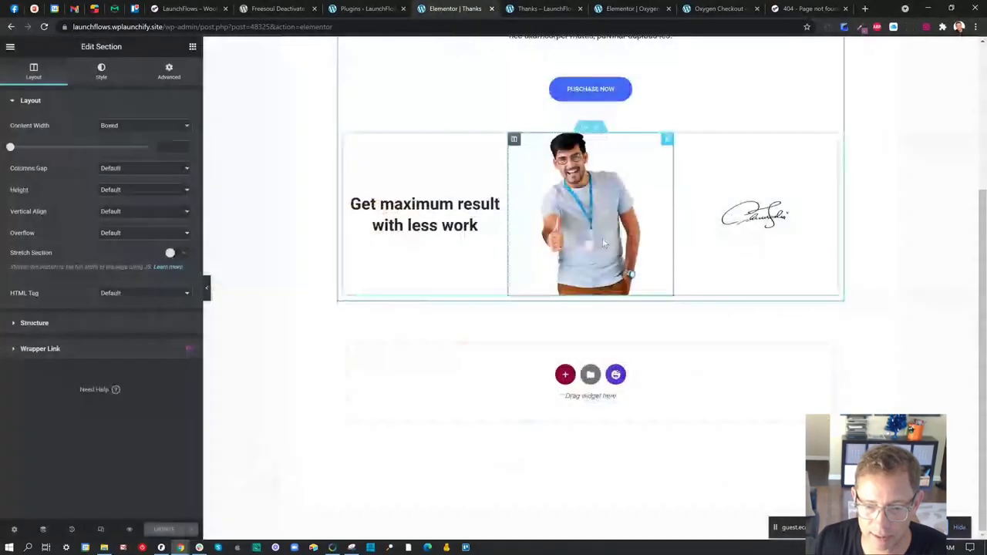
{"action": "scroll", "coordinate": [575, 326], "scroll_direction": "up", "scroll_amount": 3}
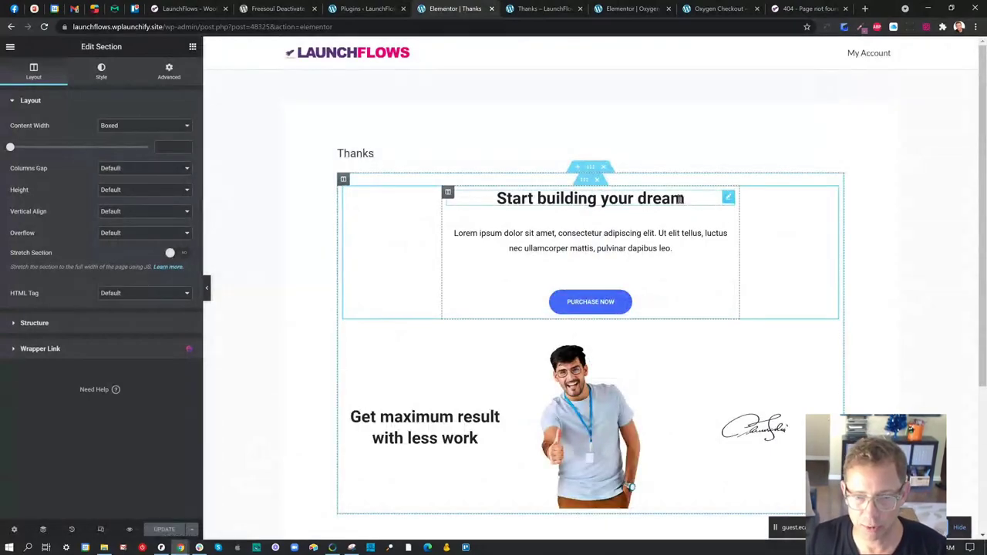
- Try Dynamic Tags on the 'Start building your dream' heading, then reload the editor to load Pro features
{"action": "left_click", "coordinate": [728, 198]}
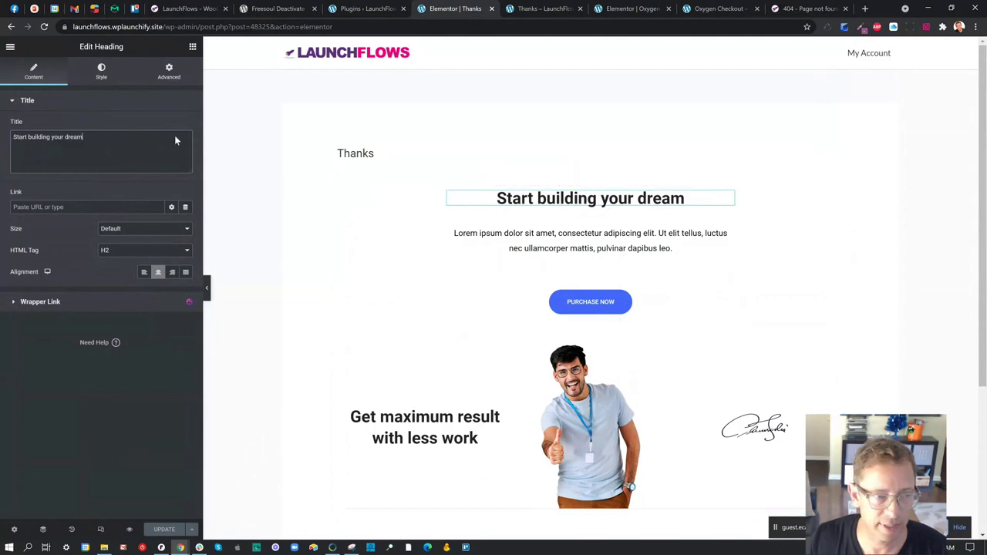
{"action": "left_click", "coordinate": [246, 161]}
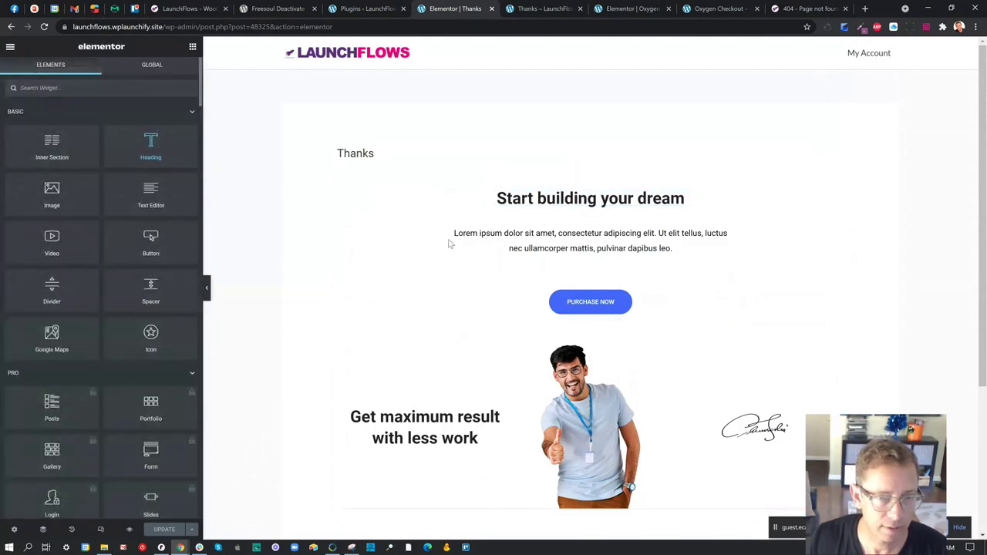
{"action": "left_click", "coordinate": [728, 197]}
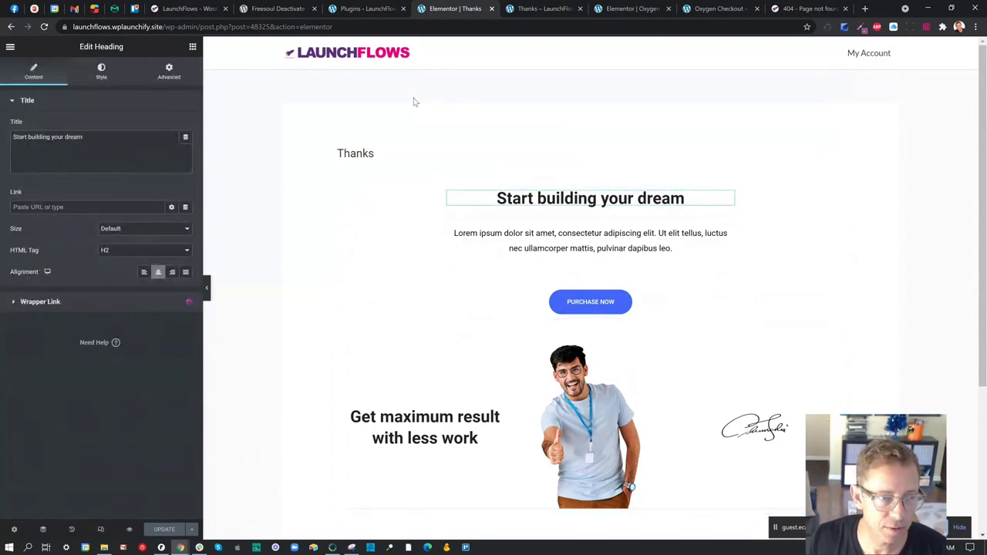
{"action": "left_click", "coordinate": [187, 137]}
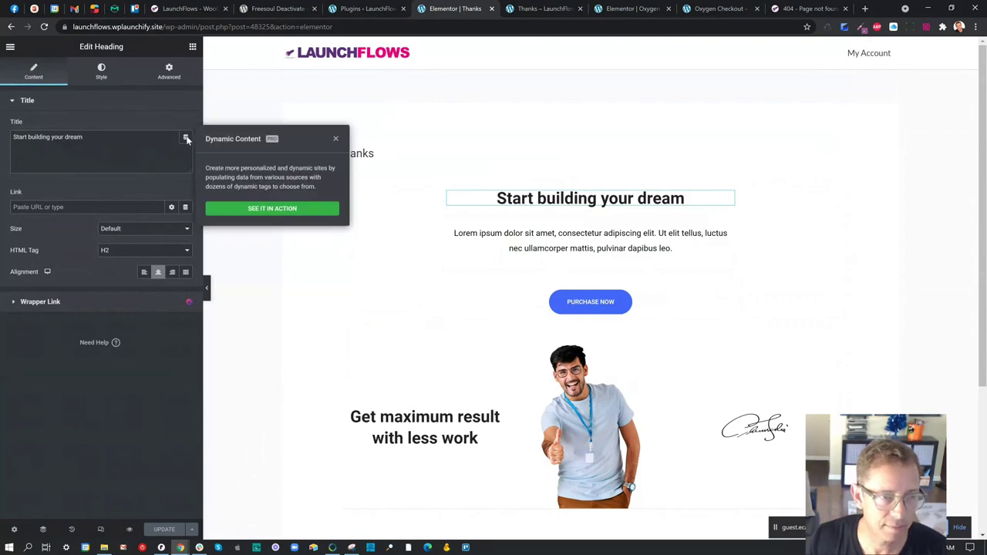
{"action": "left_click", "coordinate": [45, 26]}
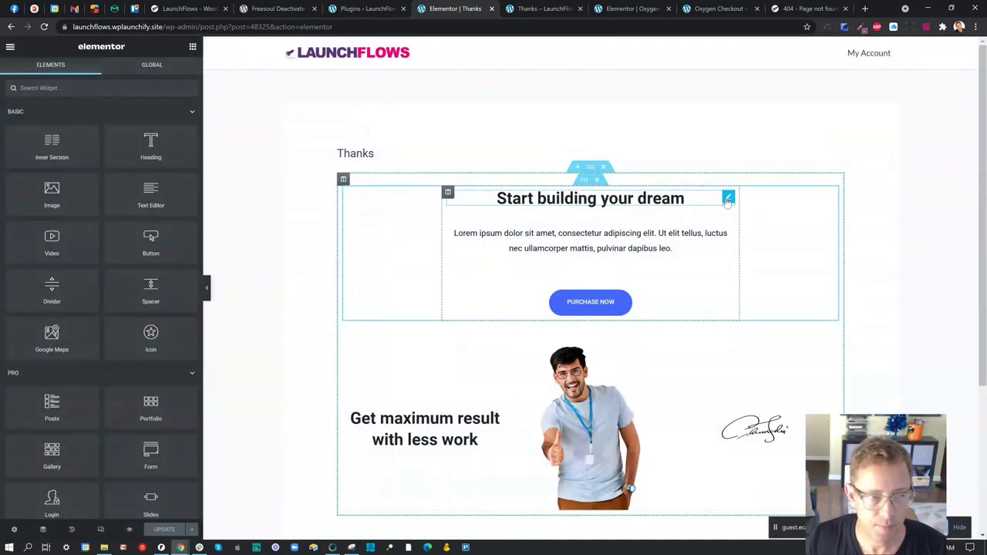
- Turn the heading into a User Info dynamic tag showing the user's First Name
{"action": "left_click", "coordinate": [728, 199]}
{"action": "left_click", "coordinate": [186, 137]}
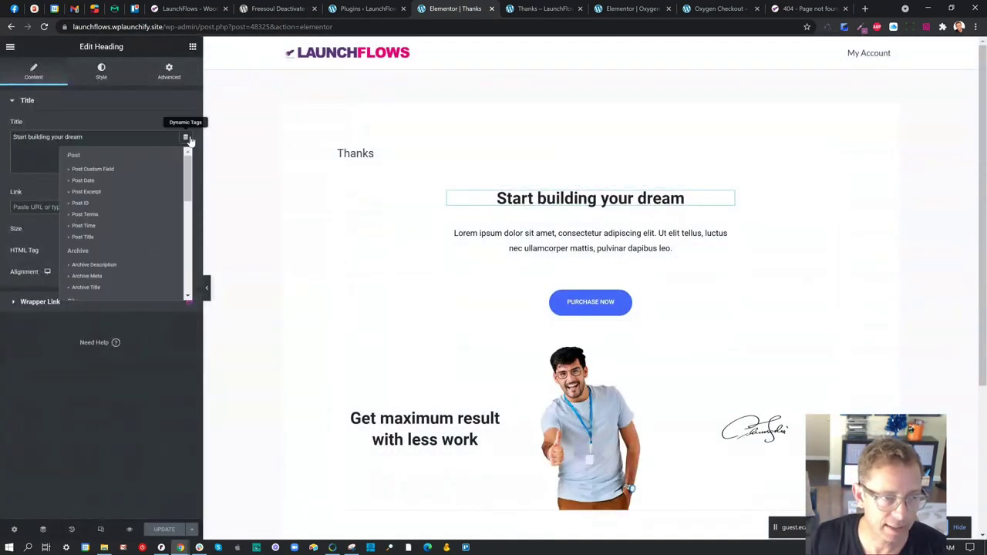
{"action": "scroll", "coordinate": [126, 223], "scroll_direction": "down", "scroll_amount": 5}
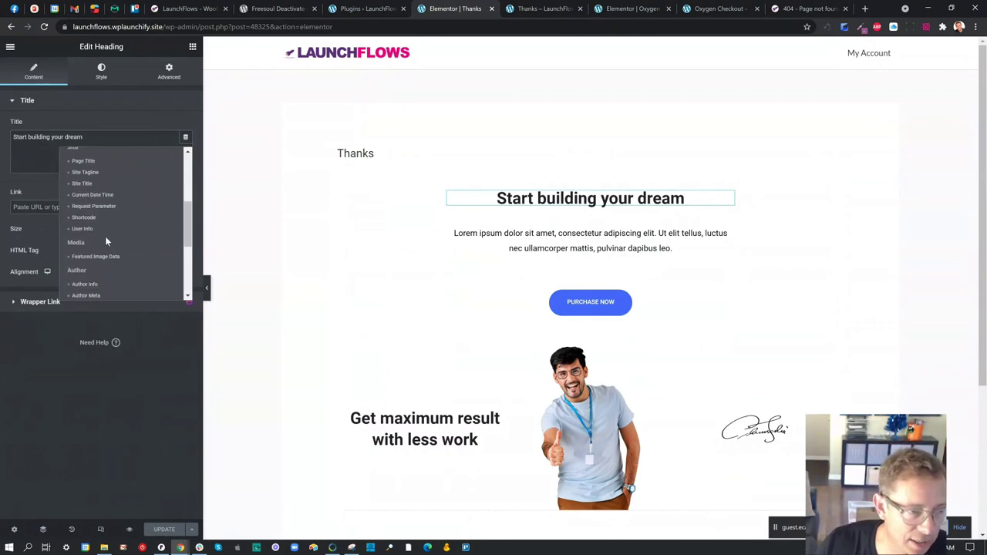
{"action": "left_click", "coordinate": [92, 229]}
{"action": "left_click", "coordinate": [17, 137]}
{"action": "left_click", "coordinate": [97, 182]}
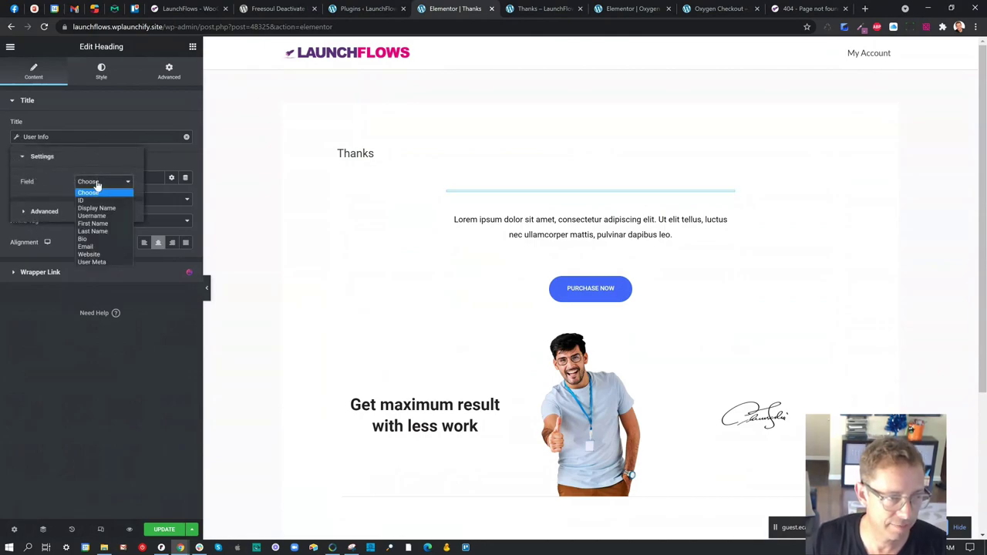
{"action": "left_click", "coordinate": [93, 223]}
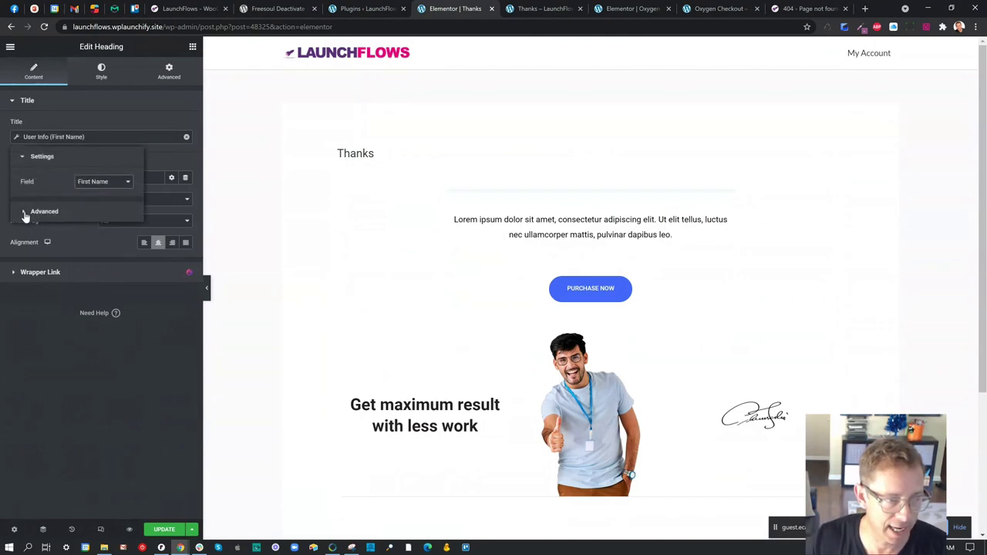
- Add 'Thanks ' before and '!' after the first name, then save the page
{"action": "left_click", "coordinate": [35, 212]}
{"action": "left_click", "coordinate": [96, 209]}
{"action": "type", "text": "Thanks"}
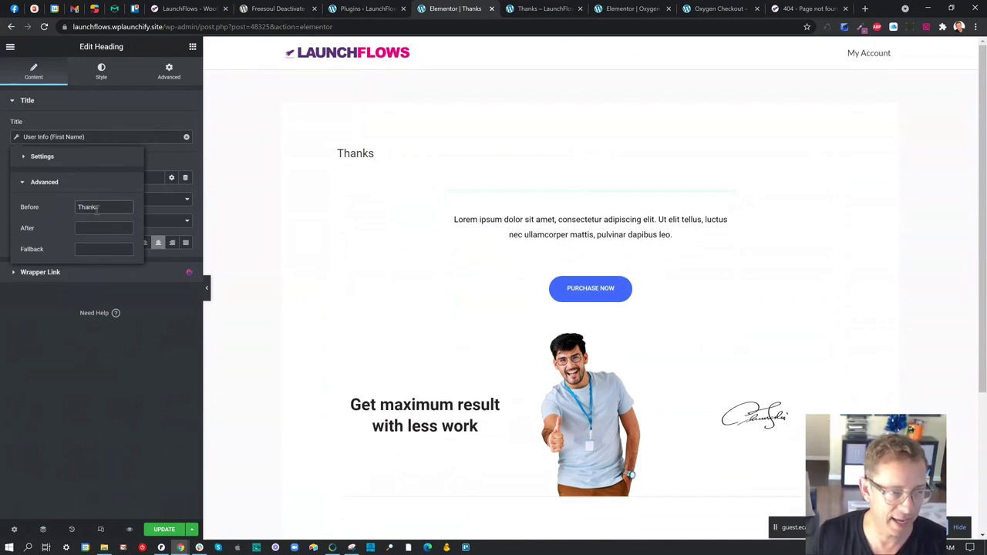
{"action": "type", "text": "!"}
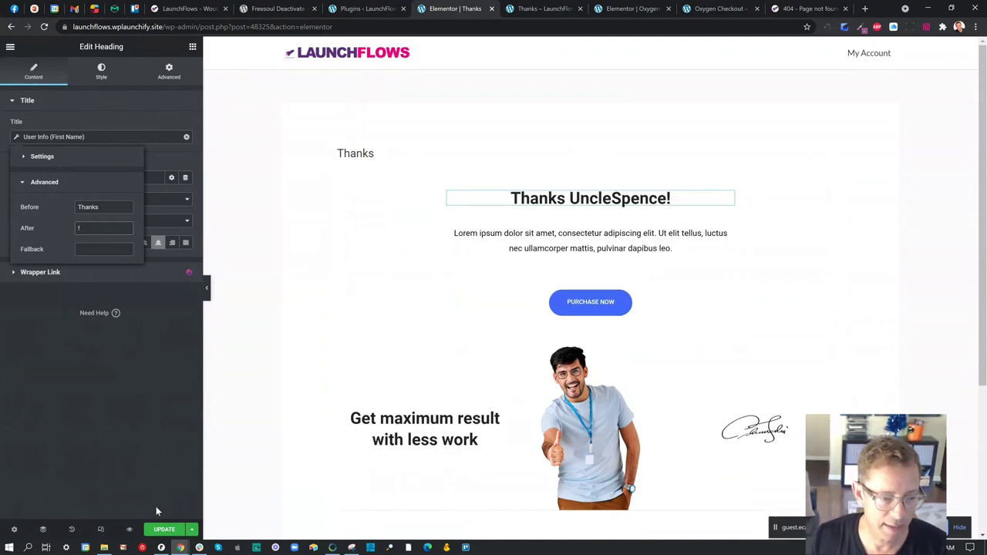
{"action": "left_click", "coordinate": [165, 529]}
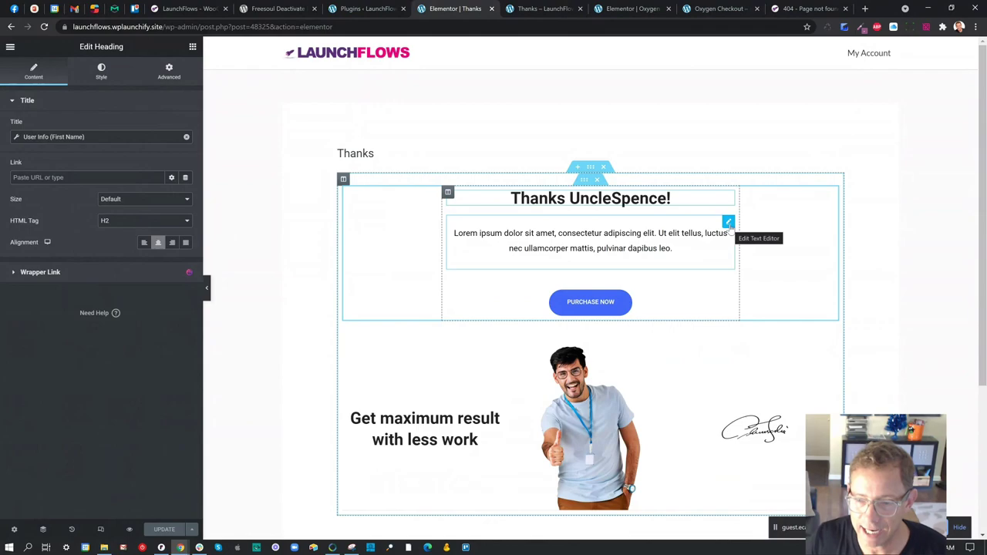
- Add the LaunchFlows Thank You order summary widget below the heading
{"action": "left_click", "coordinate": [193, 47]}
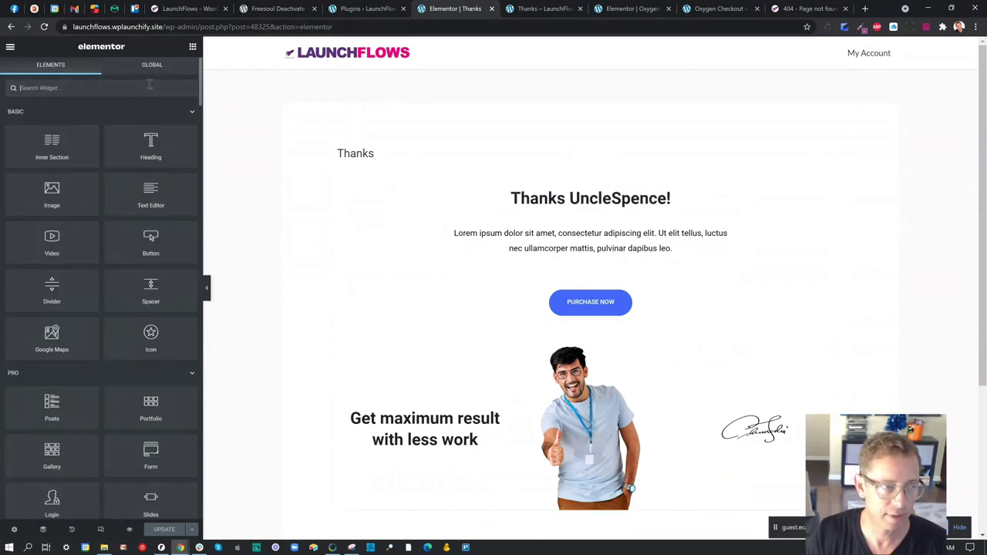
{"action": "type", "text": "thank yo"}
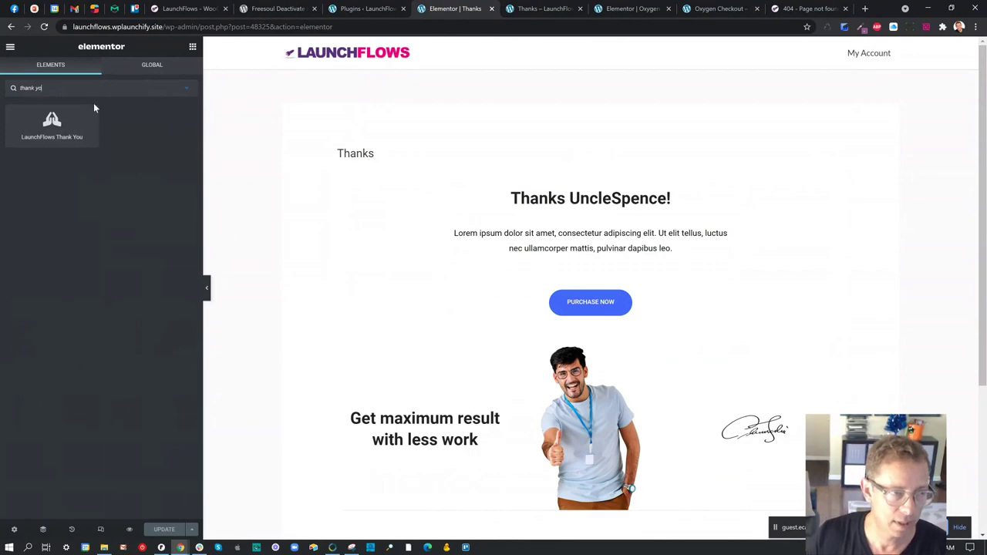
{"action": "left_click_drag", "start_coordinate": [62, 120], "coordinate": [647, 235]}
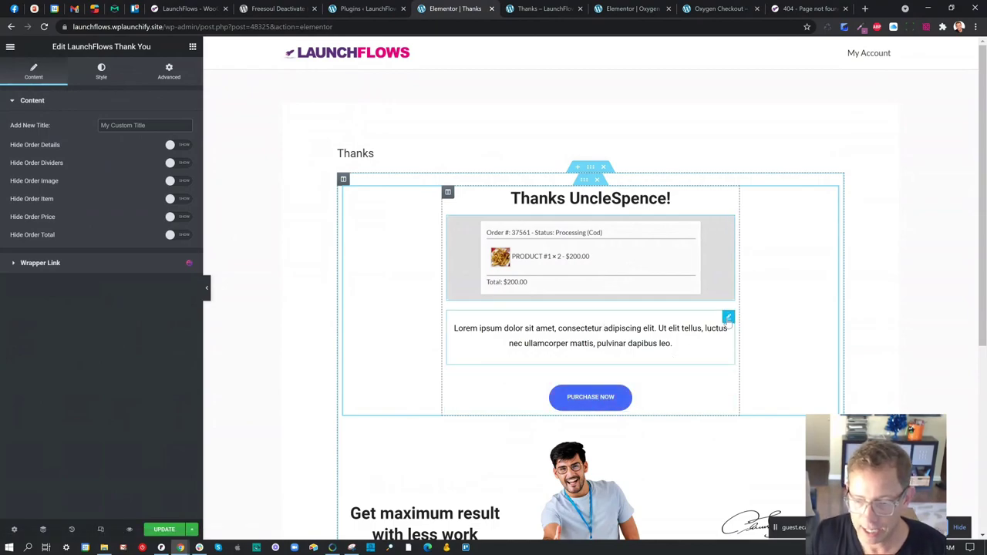
- Replace the Lorem ipsum paragraph with 'Thanks blah blah blah do this and that...'
{"action": "left_click", "coordinate": [728, 318]}
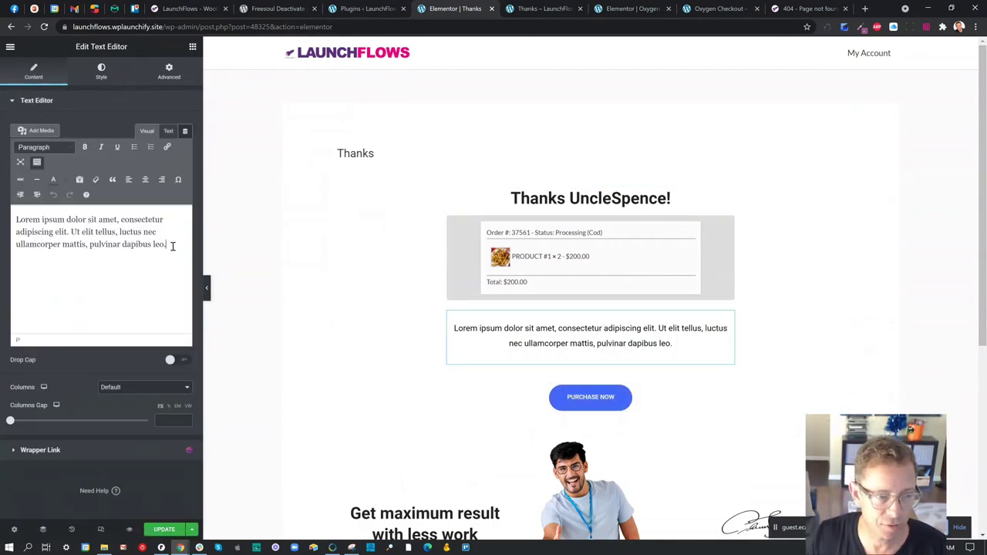
{"action": "left_click_drag", "start_coordinate": [173, 245], "coordinate": [13, 219]}
{"action": "type", "text": "Thanks"}
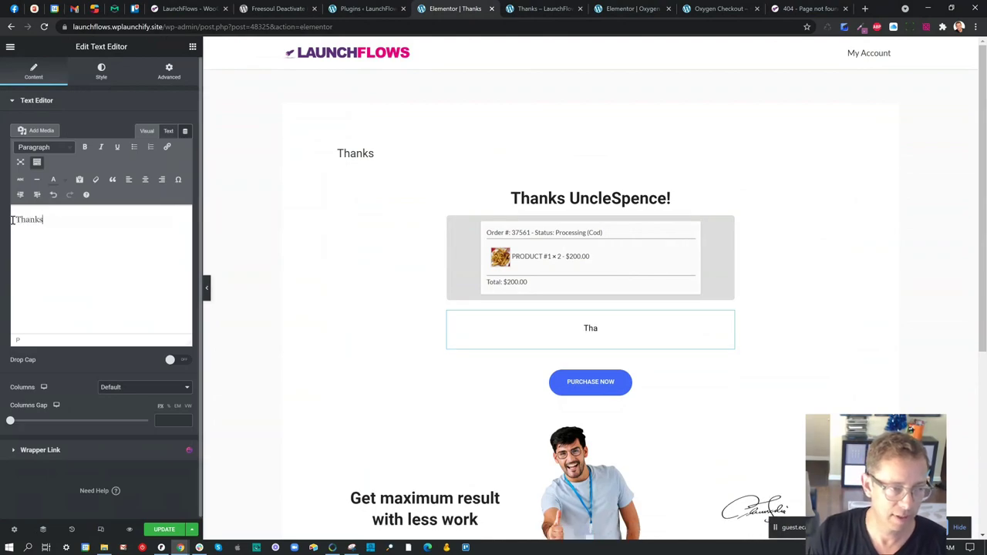
{"action": "type", "text": " blah blah blah do this and that..."}
{"action": "scroll", "coordinate": [283, 430], "scroll_direction": "down", "scroll_amount": 1}
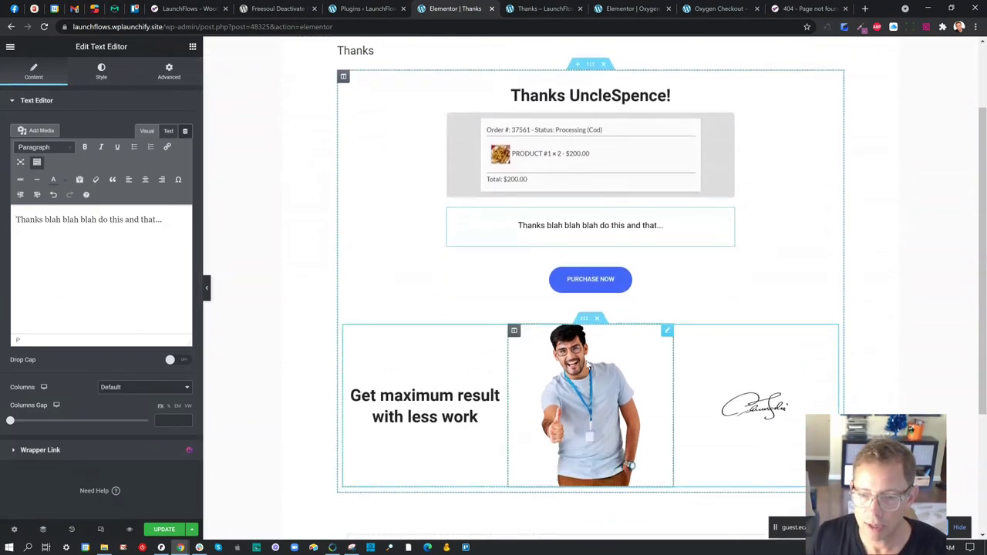
- Link the button to the My Account page and relabel it 'Go To Your Account'
{"action": "left_click", "coordinate": [643, 286]}
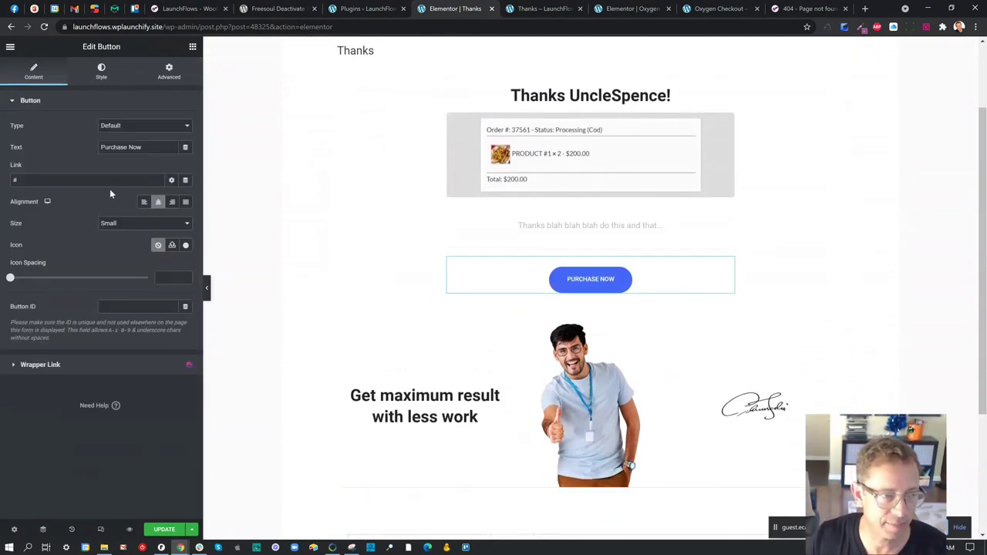
{"action": "left_click_drag", "start_coordinate": [108, 179], "coordinate": [2, 175]}
{"action": "type", "text": "my account"}
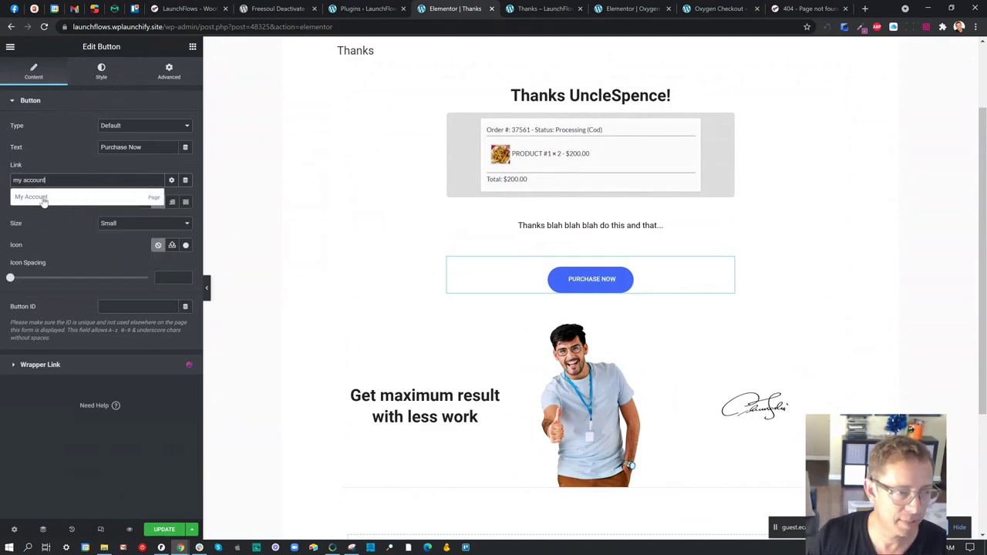
{"action": "left_click", "coordinate": [42, 198]}
{"action": "left_click", "coordinate": [154, 148]}
{"action": "key", "text": "ctrl+a"}
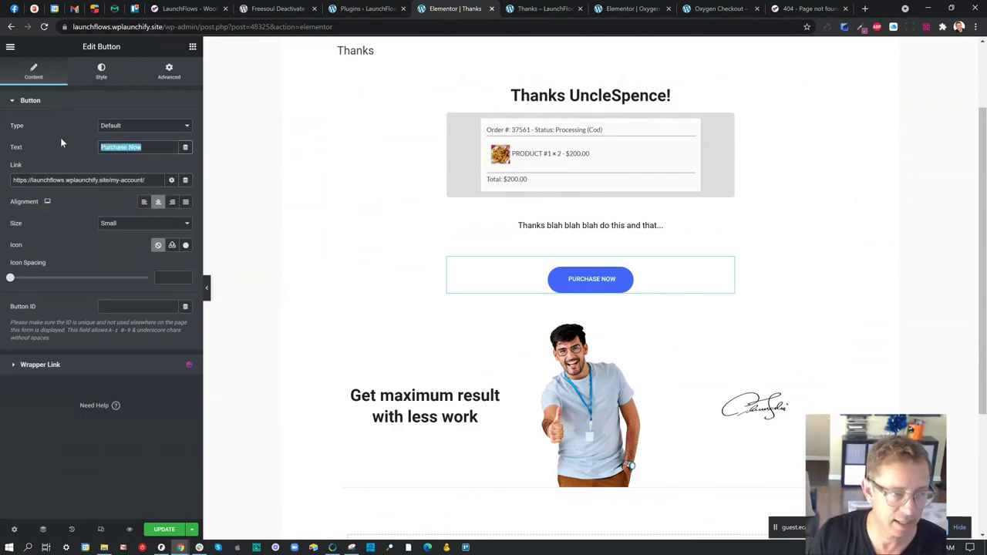
{"action": "type", "text": "Go To Your Account"}
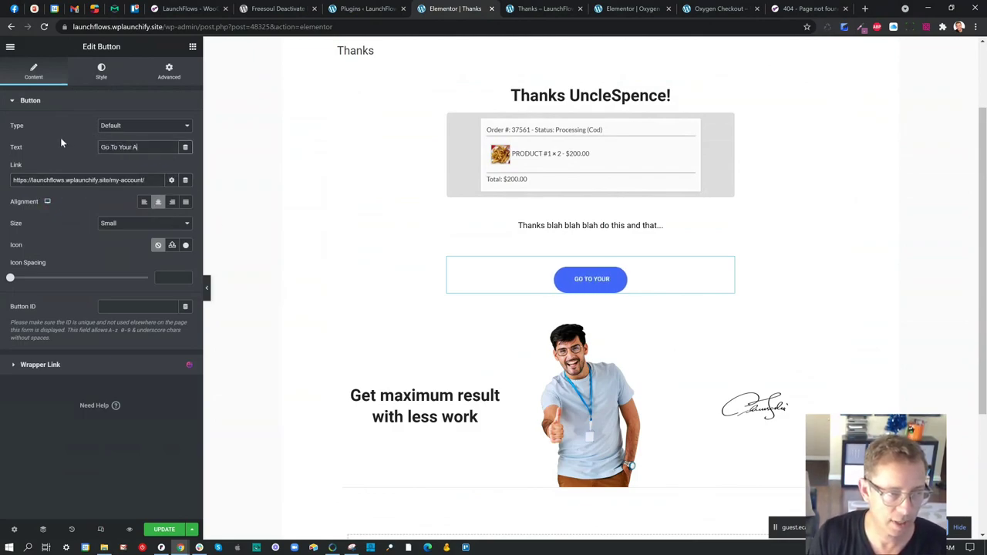
- Delete the 'Get maximum result' heading and save the page
{"action": "left_click", "coordinate": [496, 396]}
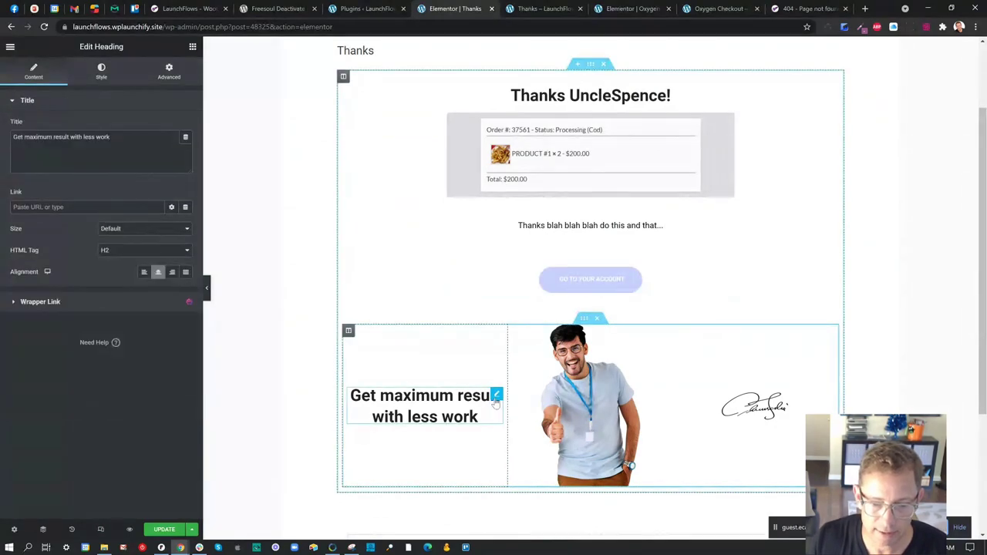
{"action": "right_click", "coordinate": [496, 398]}
{"action": "left_click", "coordinate": [516, 532]}
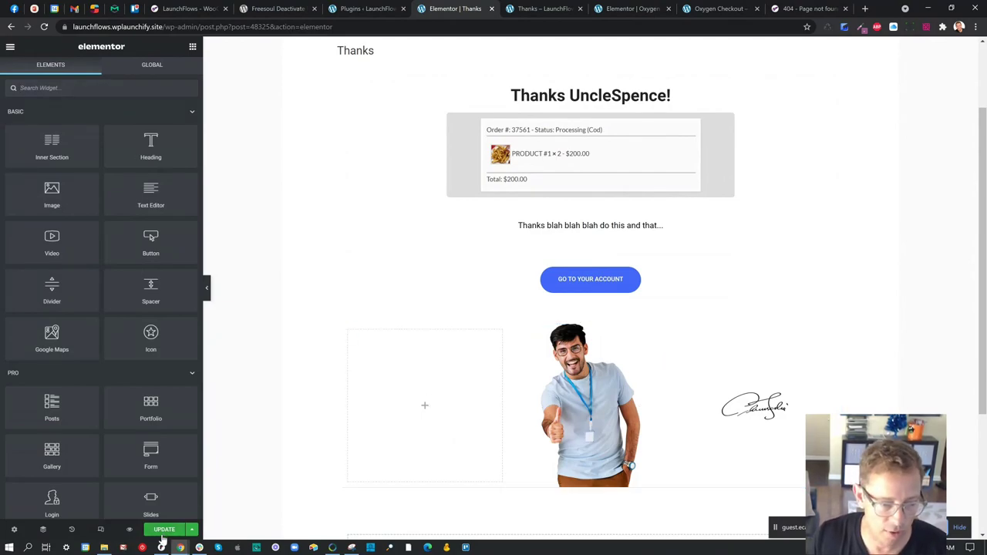
{"action": "left_click", "coordinate": [165, 529]}
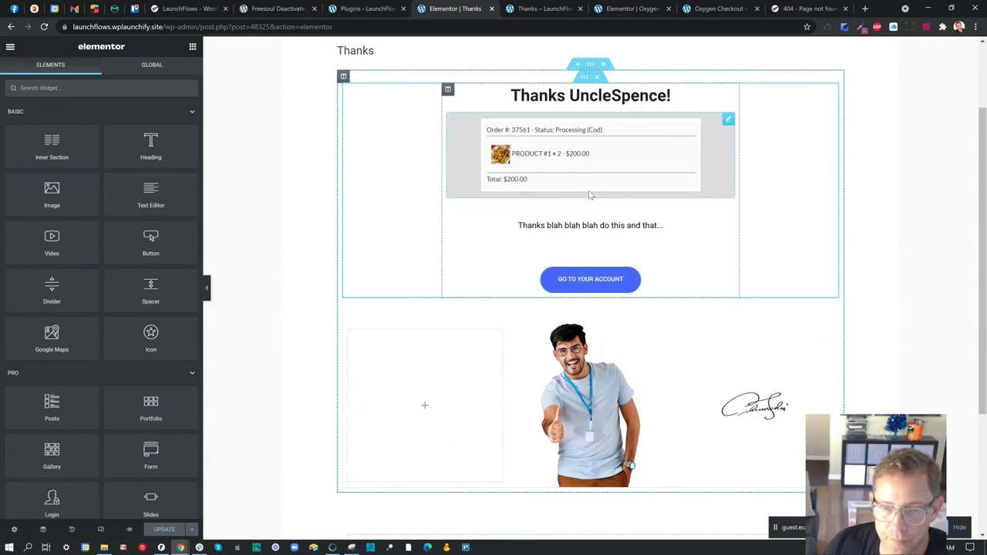
- Turn on Hide Order Dividers and Hide Order Price in the LaunchFlows Thank You widget, then view the live page
{"action": "left_click", "coordinate": [604, 166]}
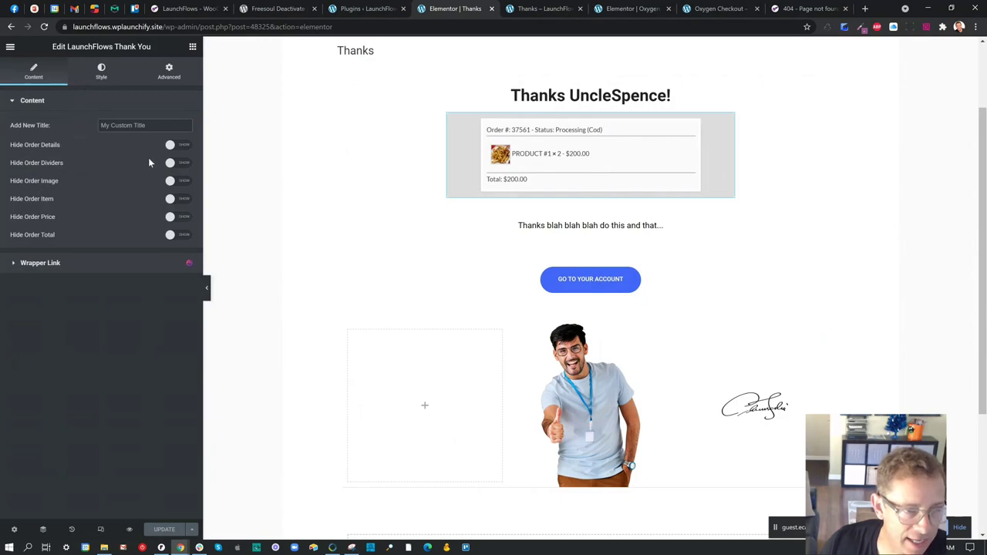
{"action": "left_click", "coordinate": [185, 162]}
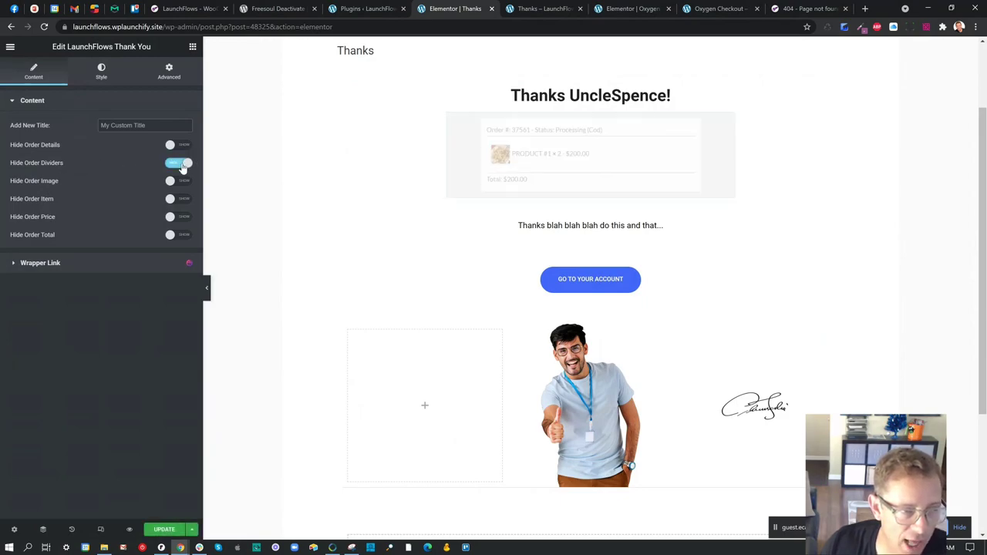
{"action": "left_click", "coordinate": [179, 219]}
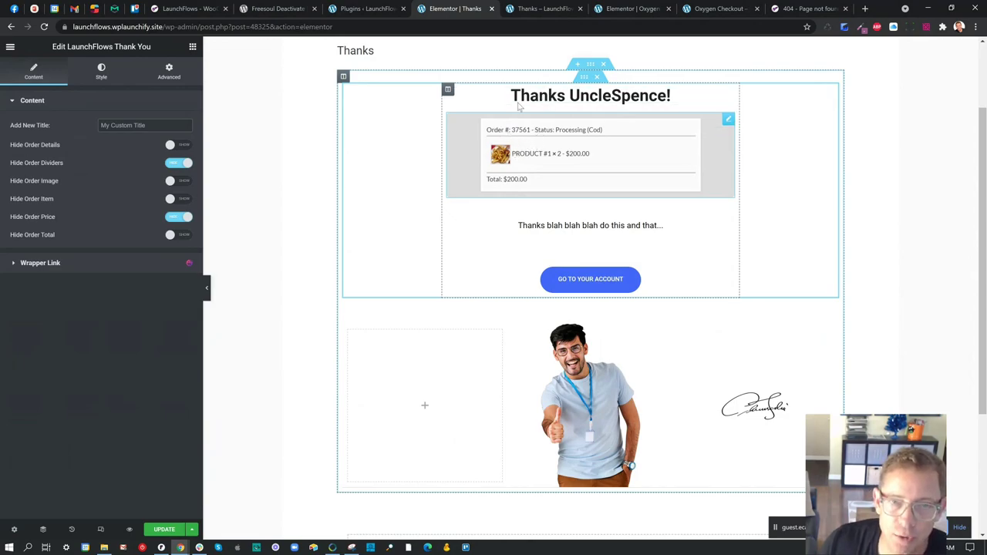
{"action": "left_click", "coordinate": [529, 9]}
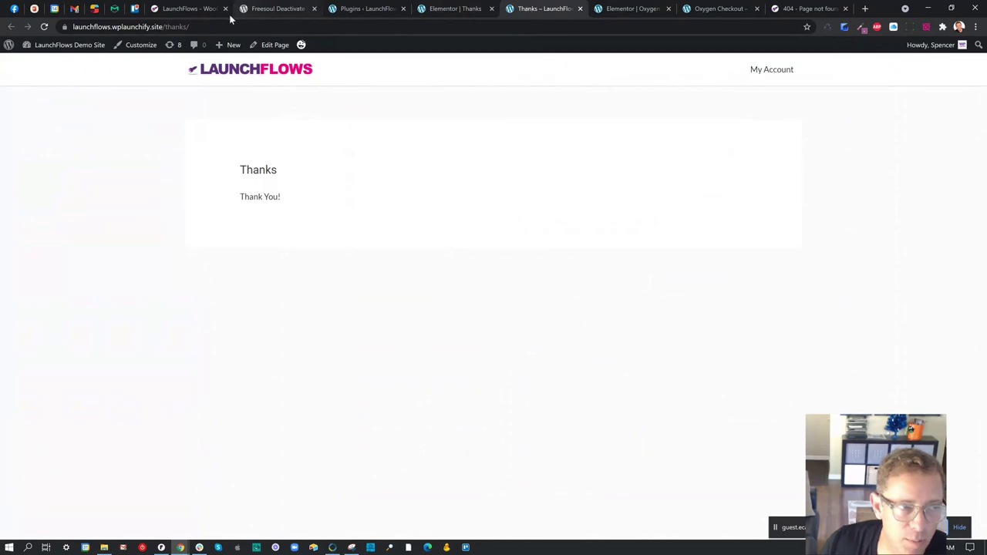
- Reload the live Thanks page to review the $299 Course Library order summary, then return to the editor
{"action": "left_click", "coordinate": [44, 26]}
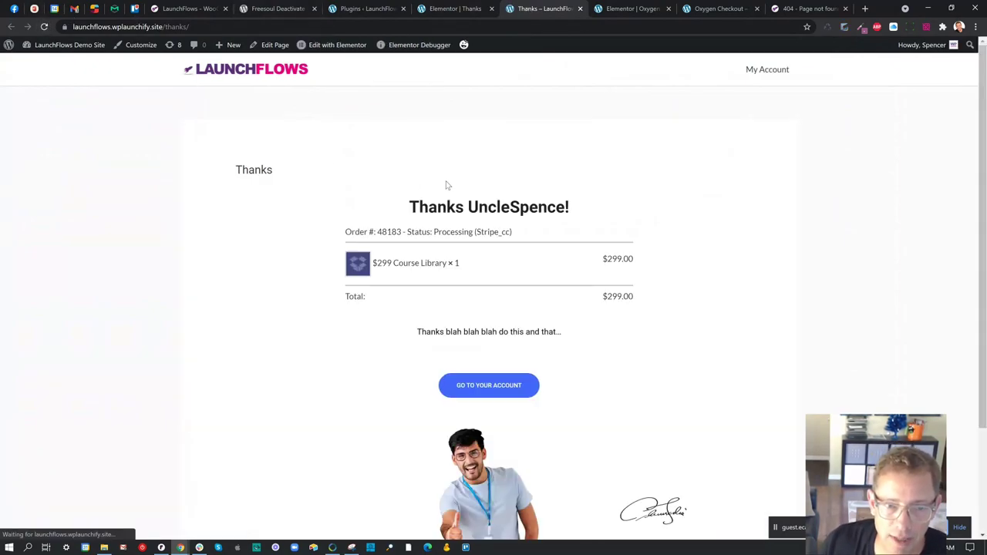
{"action": "scroll", "coordinate": [508, 251], "scroll_direction": "down", "scroll_amount": 1}
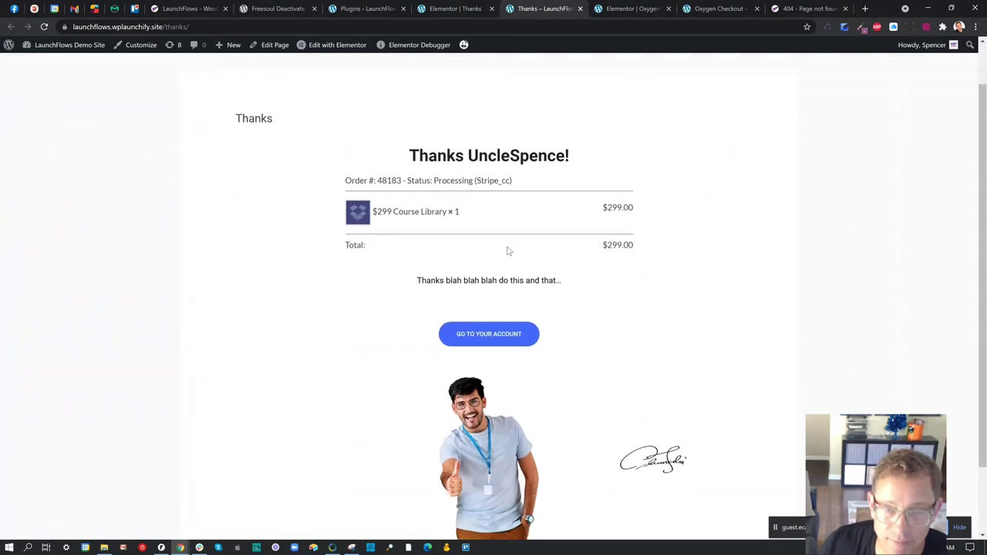
{"action": "left_click", "coordinate": [465, 9]}
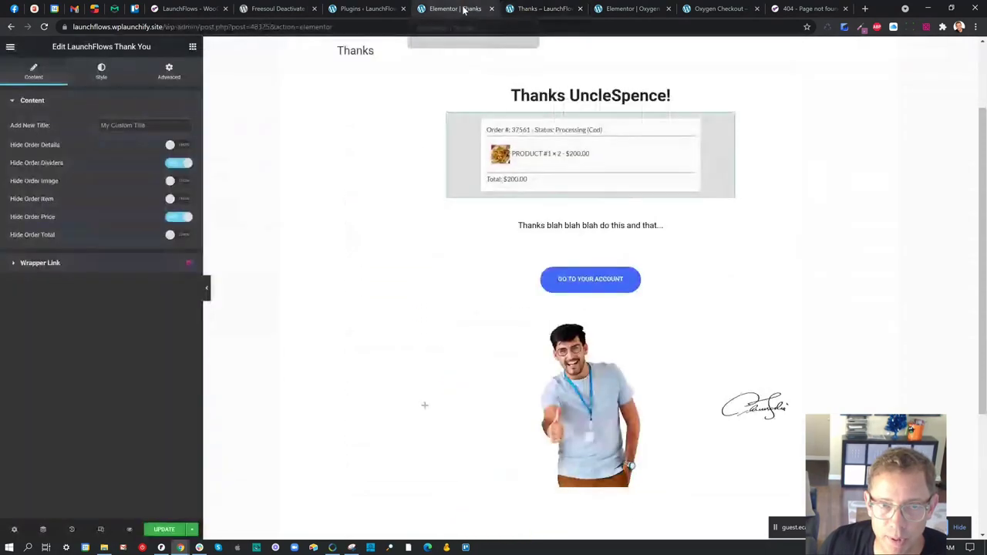
{"action": "left_click", "coordinate": [543, 9]}
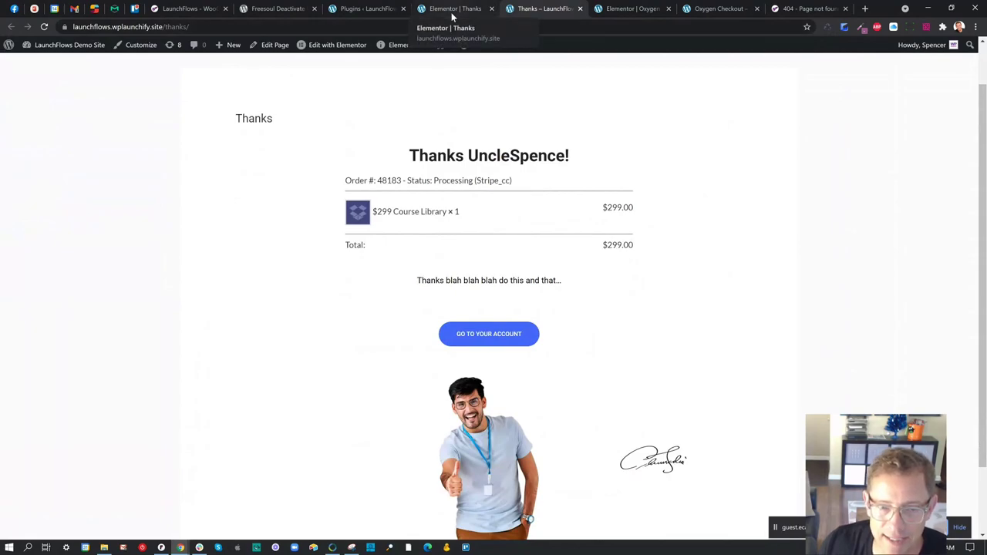
{"action": "left_click", "coordinate": [453, 10]}
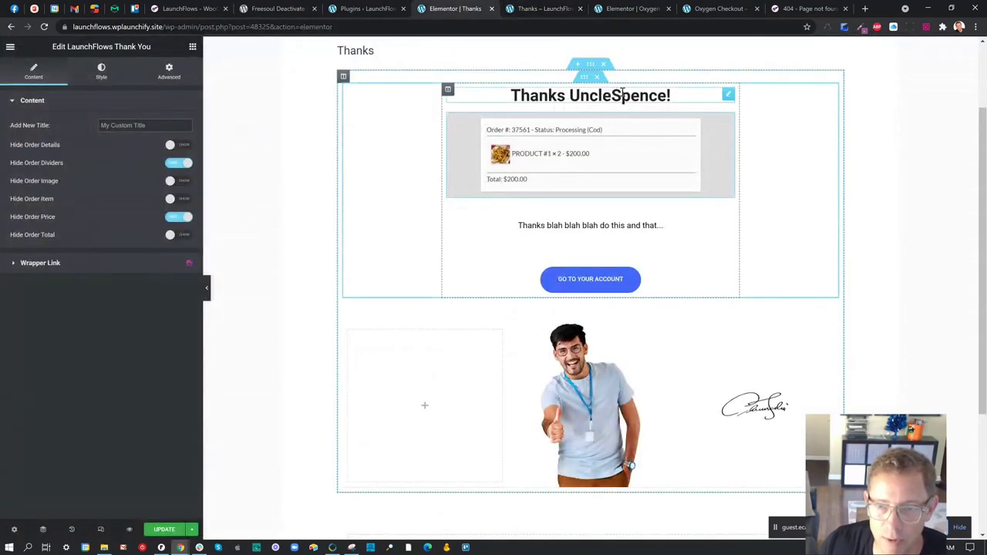
- Set the 'Thanks UncleSpence!' heading's text colour to red
{"action": "left_click", "coordinate": [728, 94]}
{"action": "left_click", "coordinate": [102, 77]}
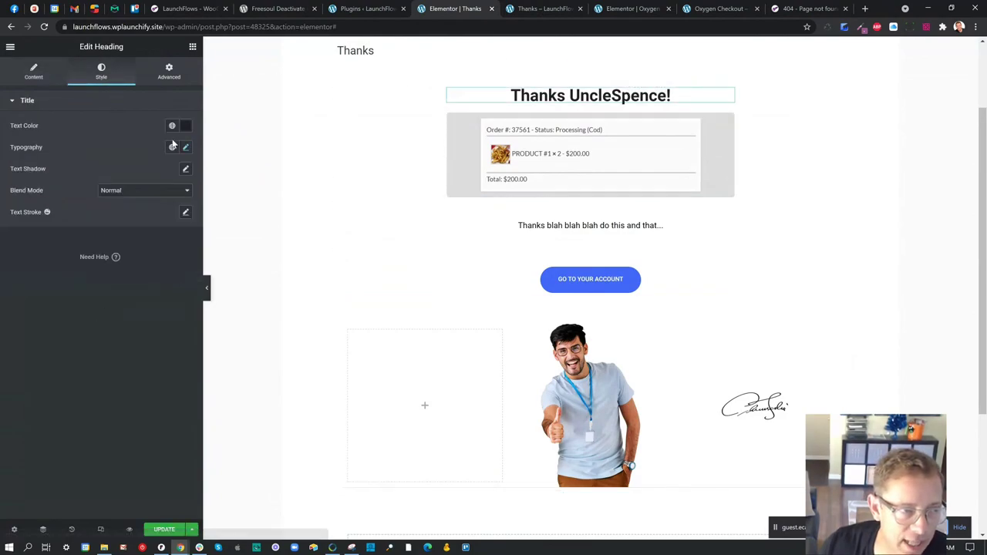
{"action": "left_click", "coordinate": [185, 126]}
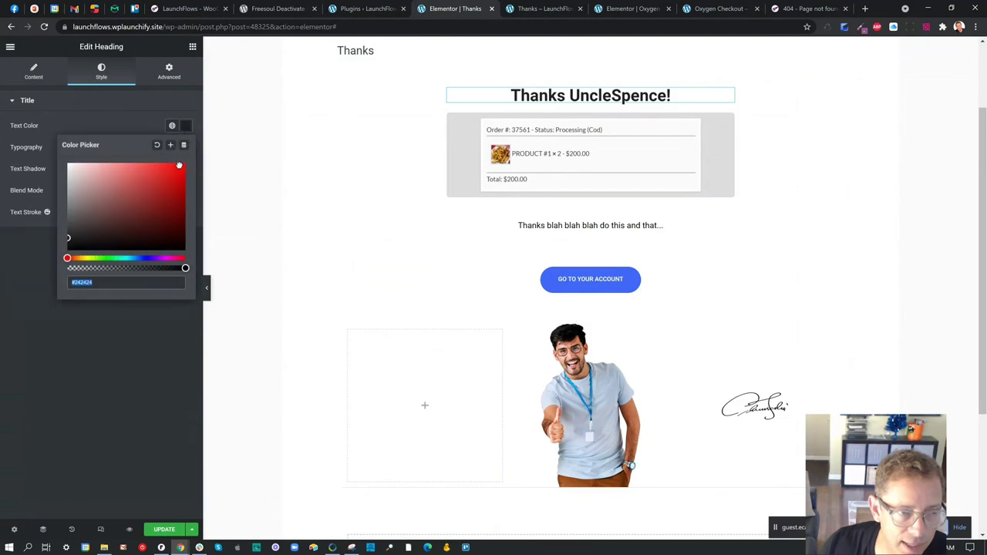
{"action": "left_click_drag", "start_coordinate": [179, 165], "coordinate": [191, 162]}
{"action": "left_click", "coordinate": [566, 141]}
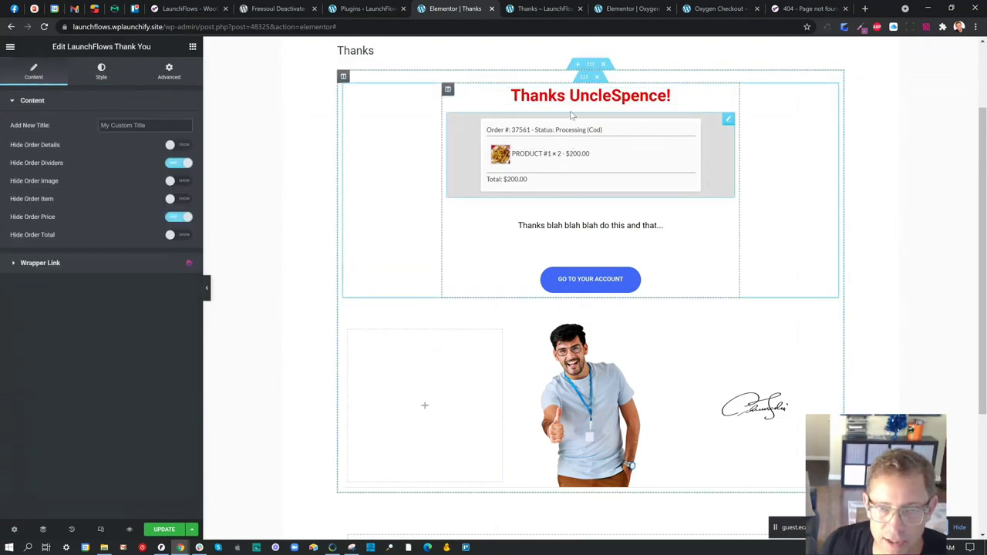
{"action": "left_click", "coordinate": [551, 10]}
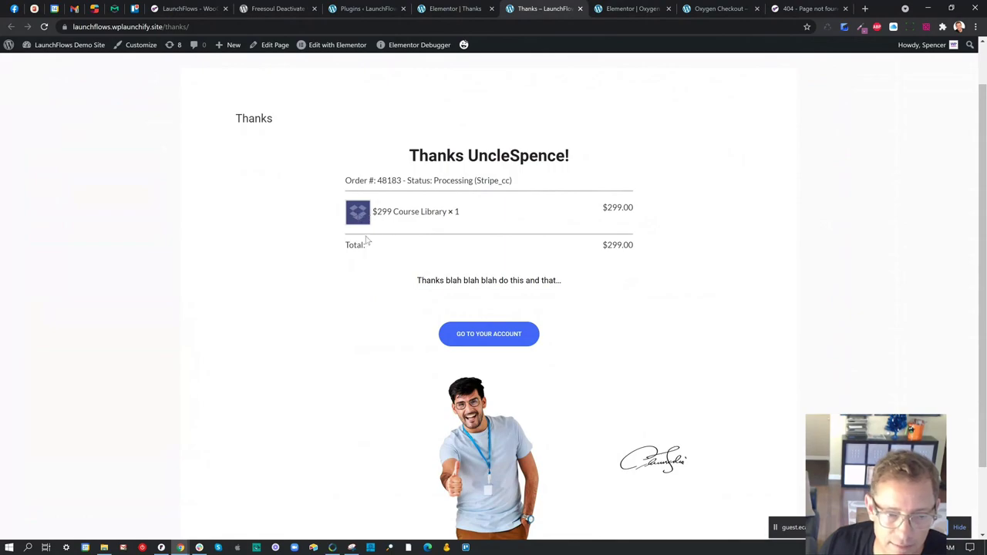
{"action": "left_click", "coordinate": [461, 10]}
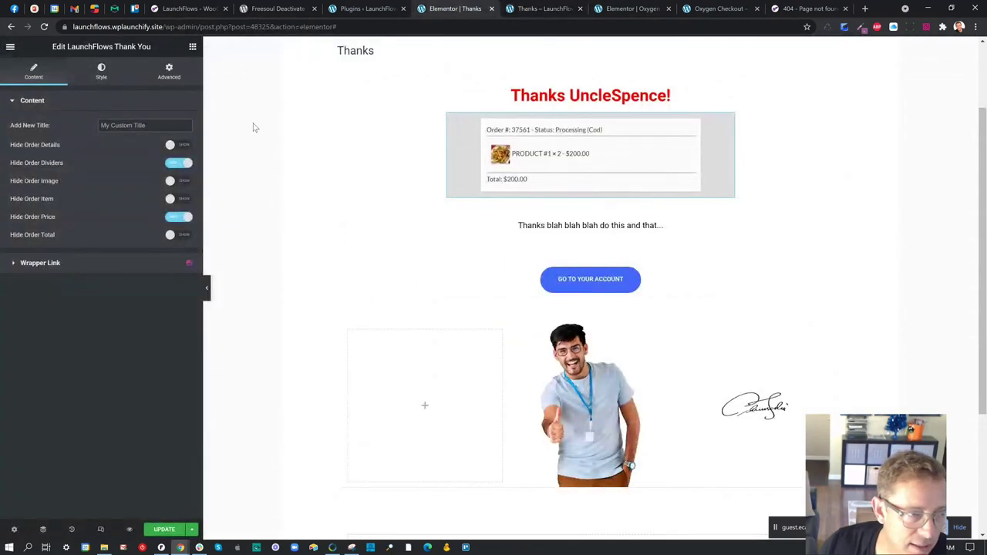
- Show order dividers and prices again, hide only the order total, save, and reload the live page
{"action": "left_click", "coordinate": [171, 166]}
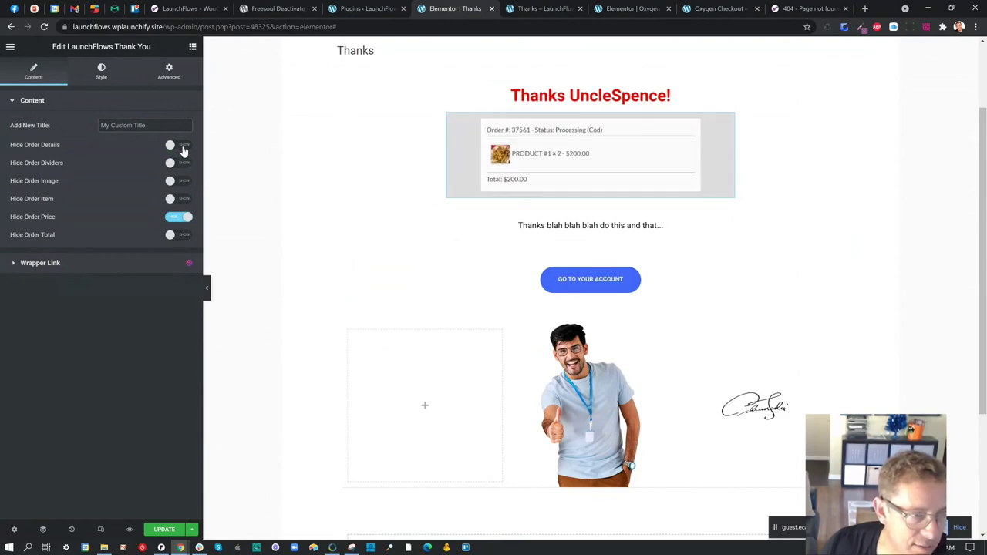
{"action": "left_click", "coordinate": [179, 219]}
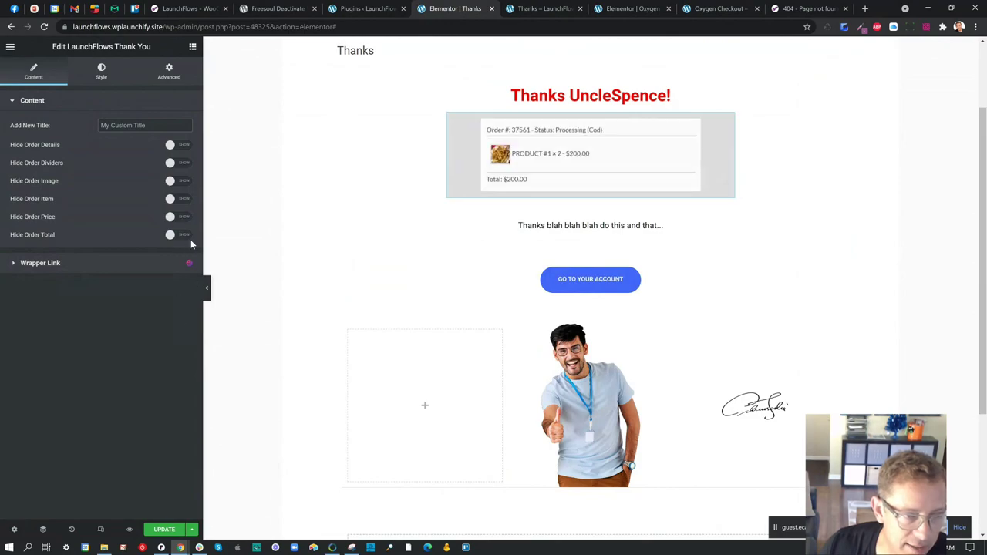
{"action": "left_click", "coordinate": [188, 241]}
{"action": "left_click", "coordinate": [543, 8]}
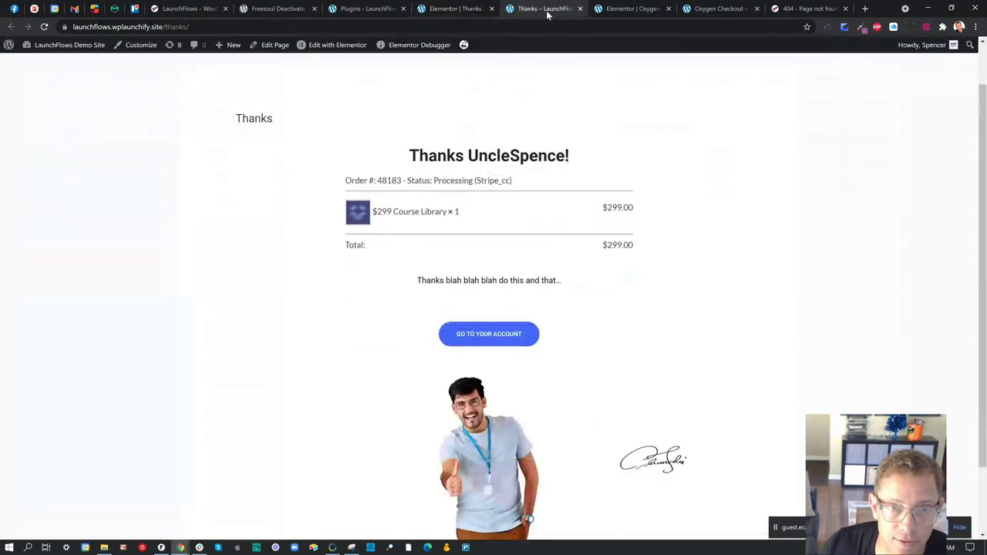
{"action": "left_click", "coordinate": [453, 9]}
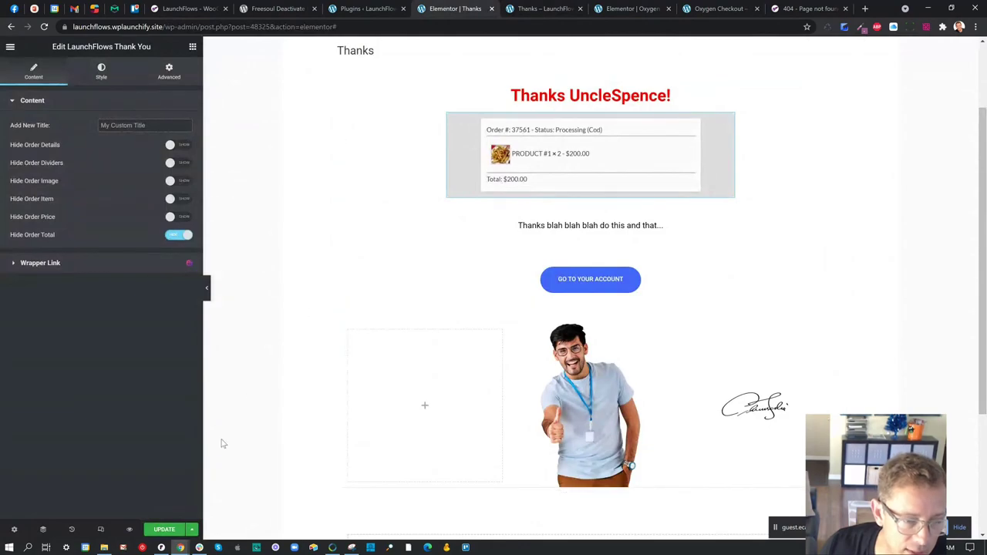
{"action": "left_click", "coordinate": [171, 527]}
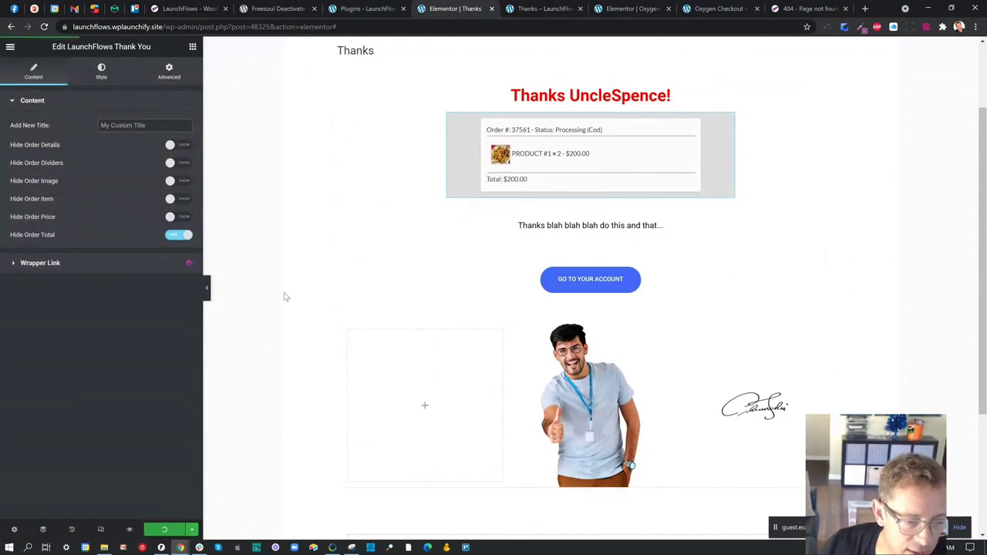
{"action": "left_click", "coordinate": [539, 9]}
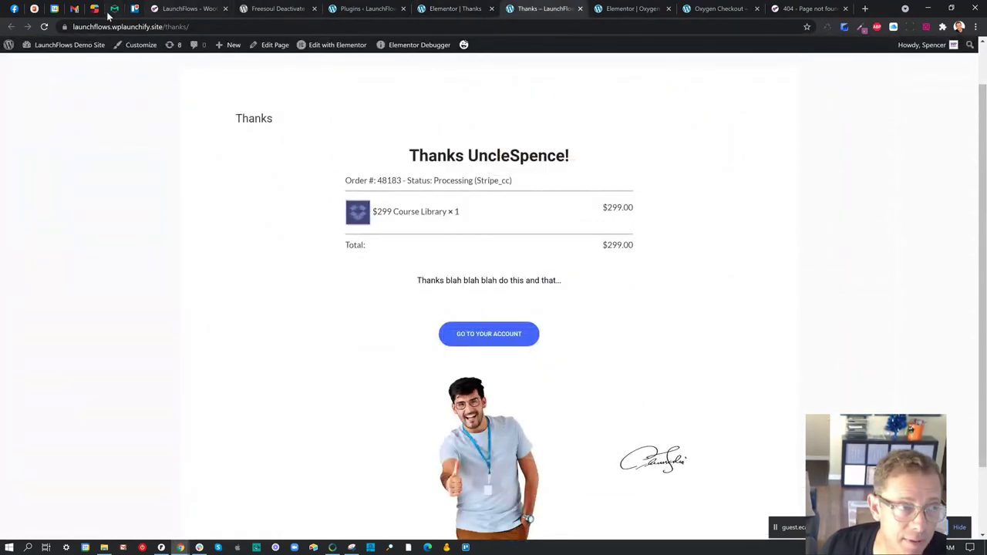
{"action": "left_click", "coordinate": [44, 27]}
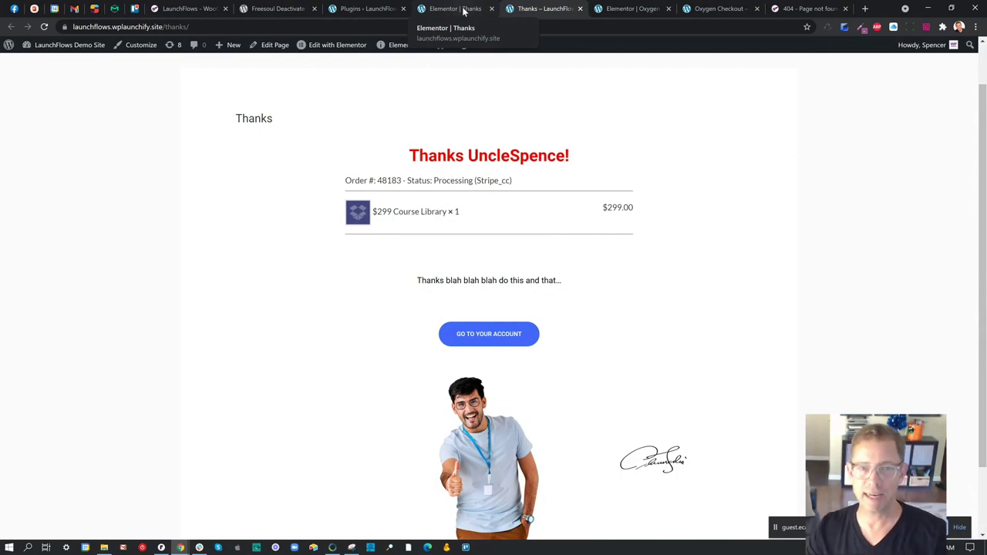
- Load affiliatewp.com in the spare 404 tab, then go back to the live Thanks page
{"action": "left_click", "coordinate": [789, 10]}
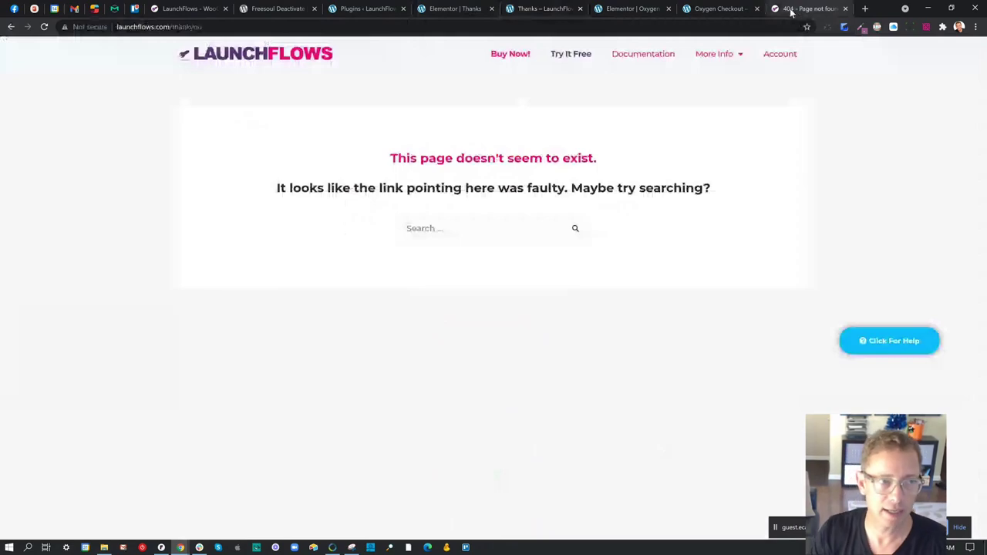
{"action": "key", "text": "ctrl+l"}
{"action": "type", "text": "aff"}
{"action": "key", "text": "Return"}
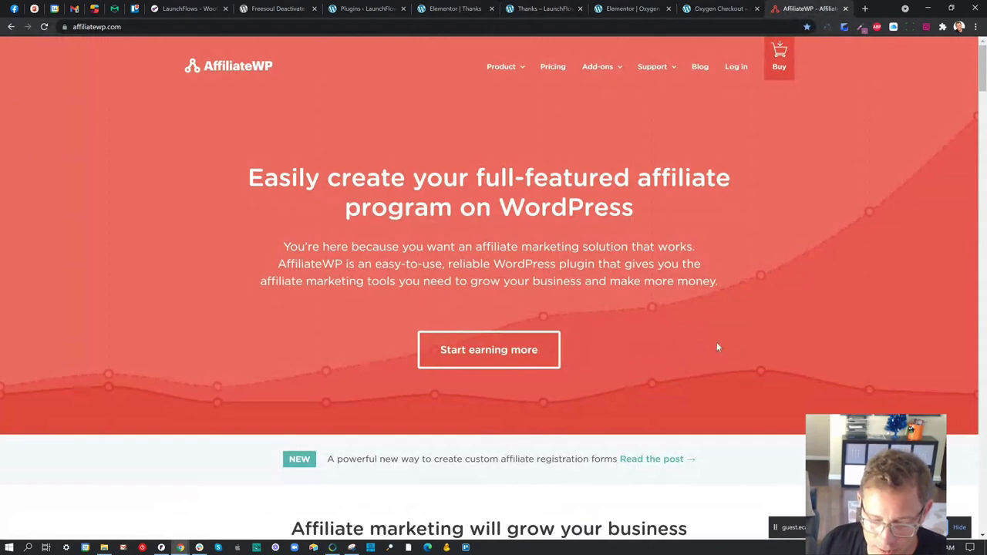
{"action": "left_click", "coordinate": [542, 10]}
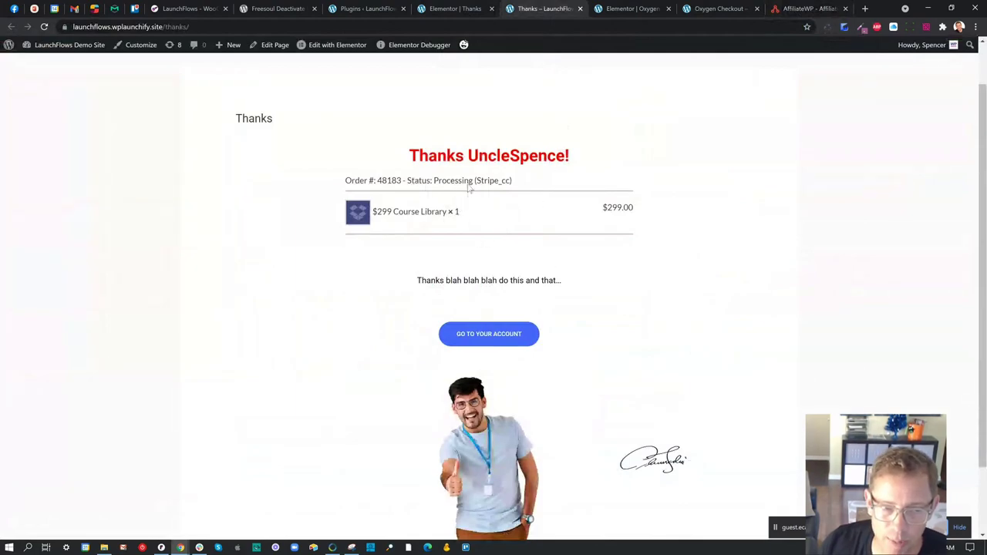
- Give the order summary widget a Double border with width 10 on all sides
{"action": "left_click", "coordinate": [455, 10]}
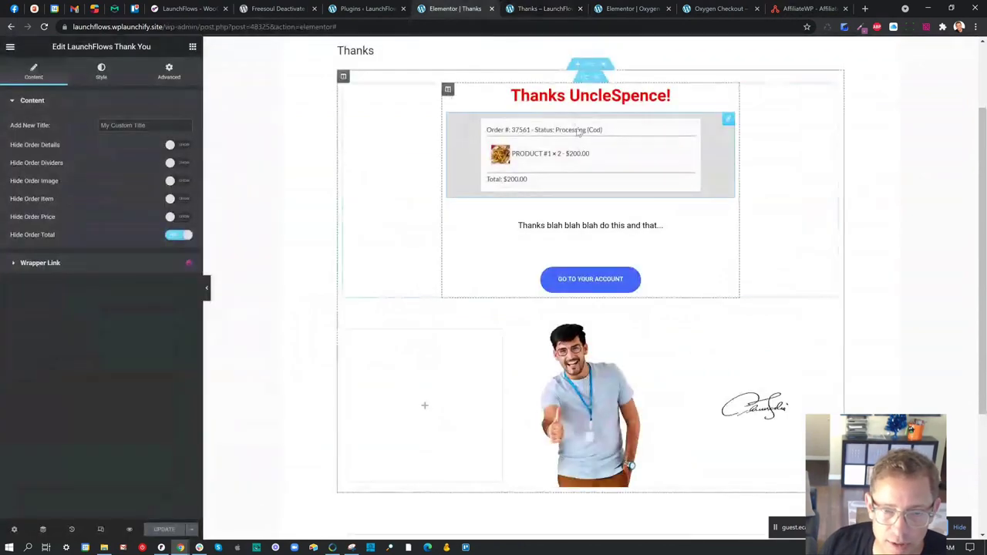
{"action": "left_click", "coordinate": [101, 72]}
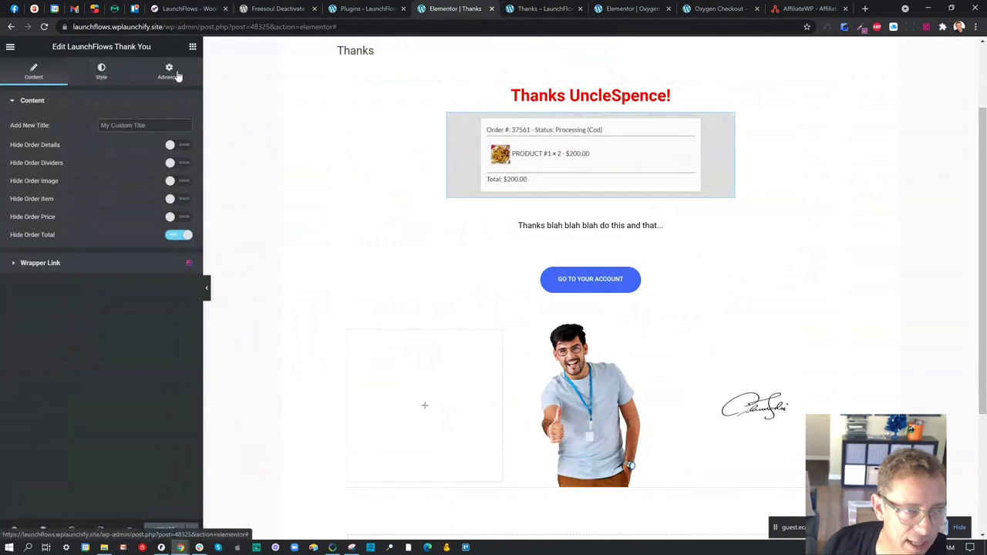
{"action": "left_click", "coordinate": [169, 72]}
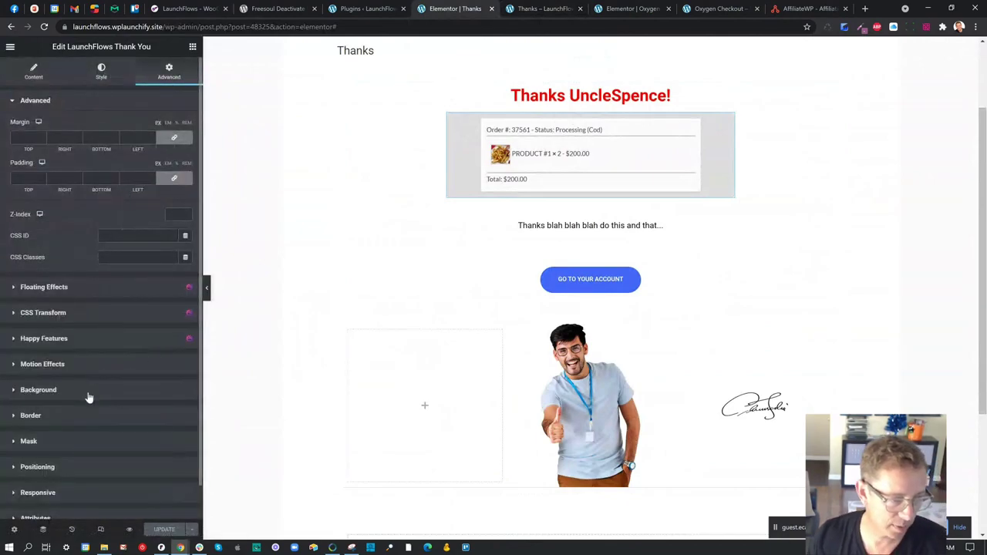
{"action": "left_click", "coordinate": [83, 422]}
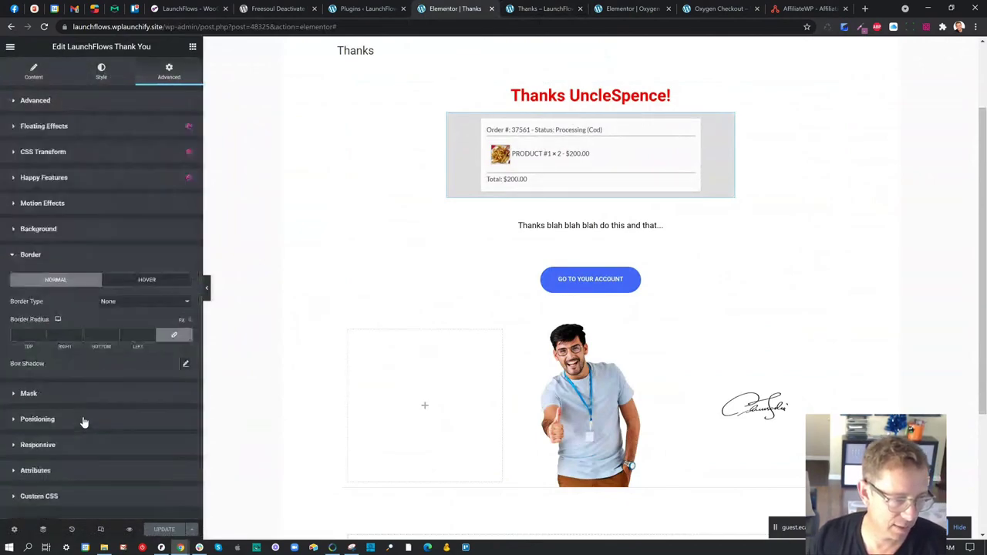
{"action": "left_click", "coordinate": [129, 303]}
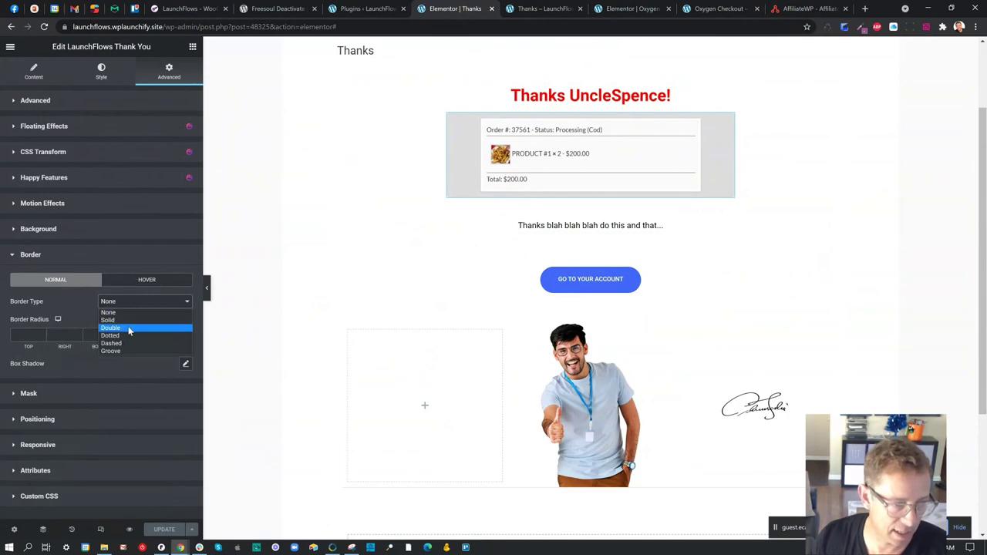
{"action": "left_click", "coordinate": [129, 328]}
{"action": "left_click", "coordinate": [23, 334]}
{"action": "type", "text": "10"}
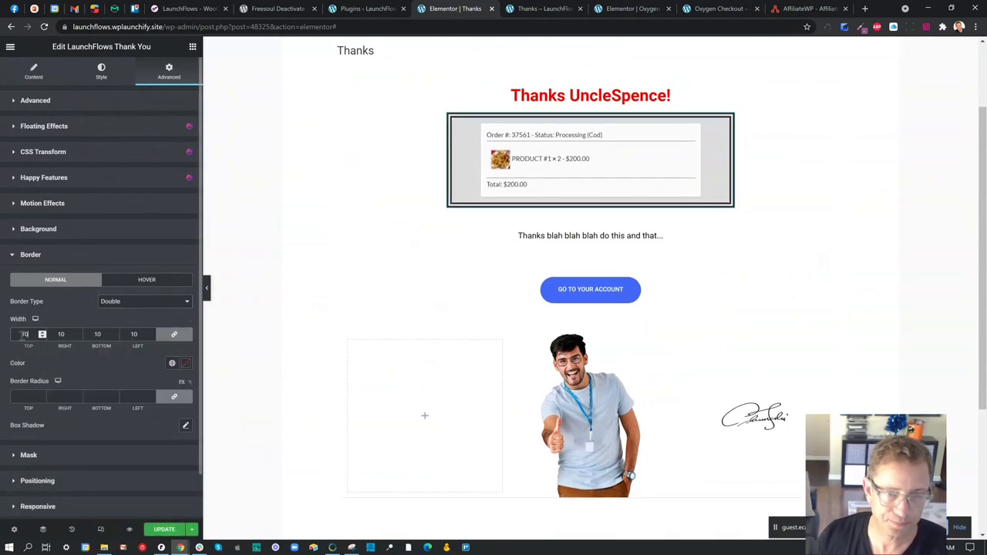
- Save the page, reload the live Thanks page to see the border, and return to the editor
{"action": "left_click", "coordinate": [163, 529]}
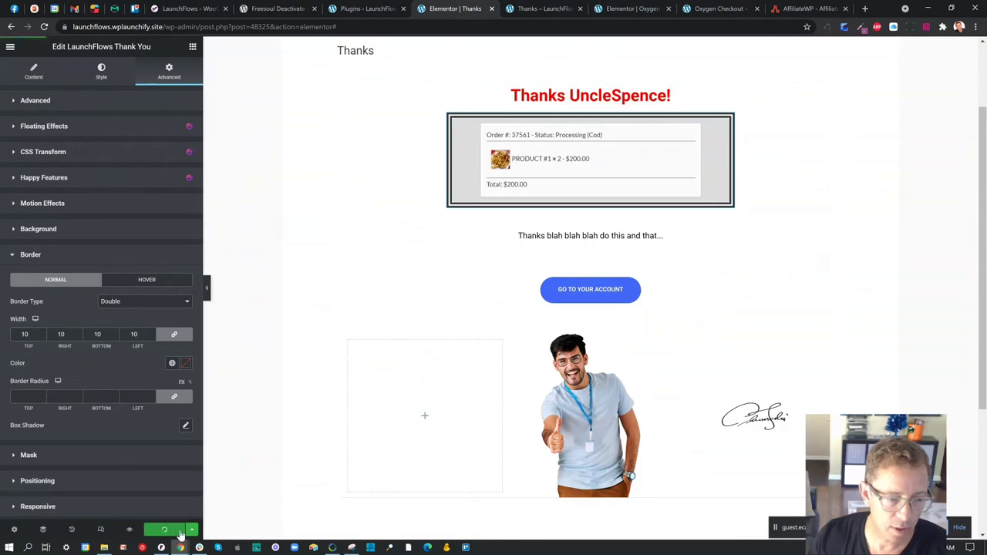
{"action": "left_click", "coordinate": [542, 7]}
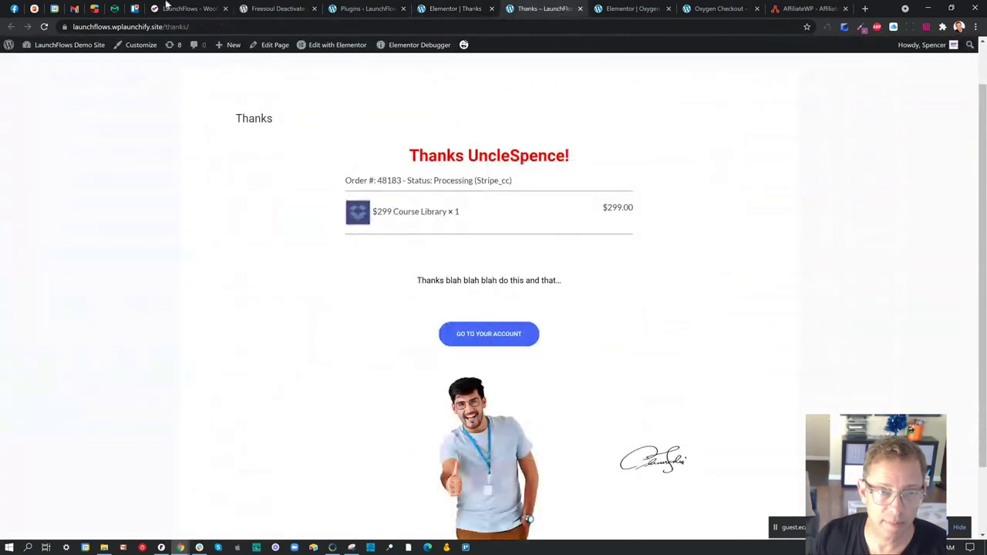
{"action": "left_click", "coordinate": [43, 27]}
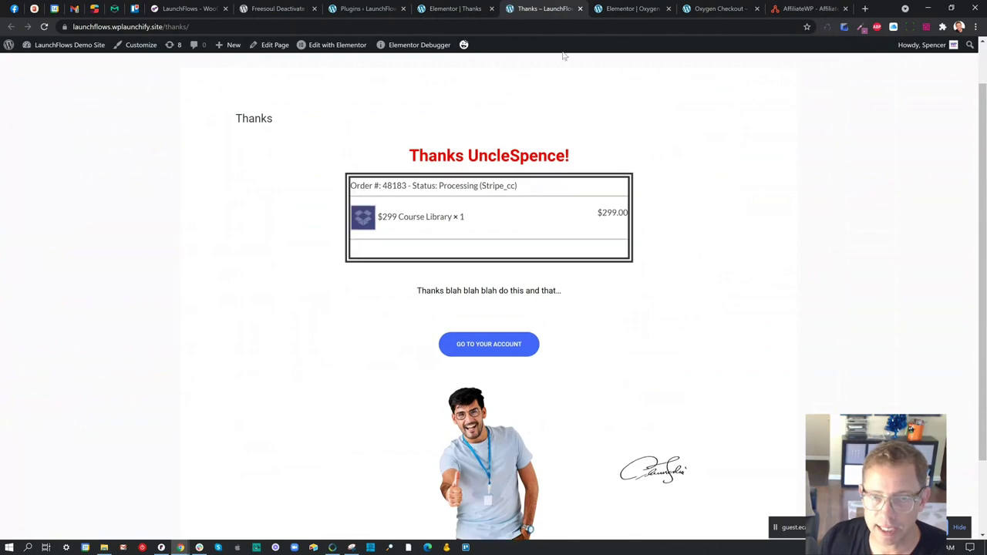
{"action": "left_click", "coordinate": [460, 8]}
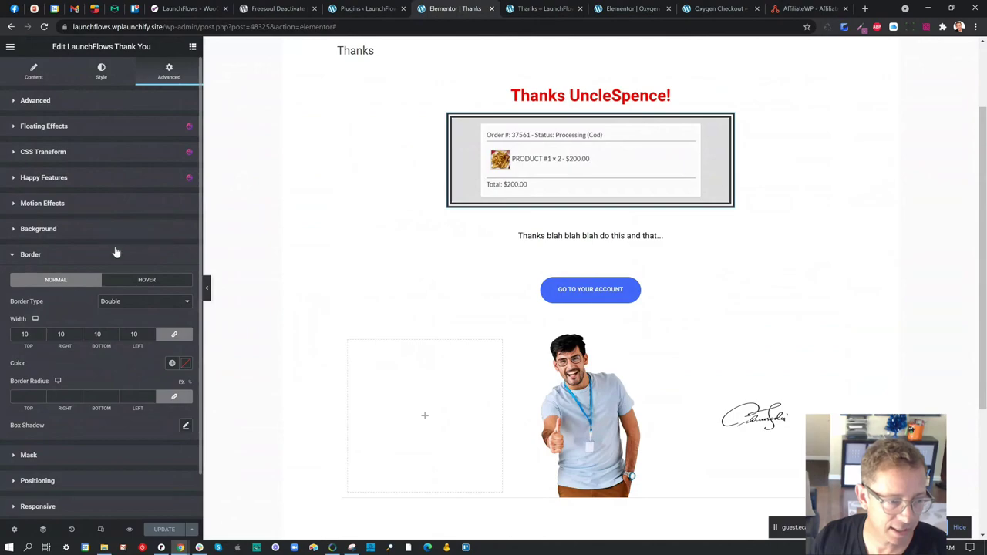
- Give the order summary box 5 px padding on all sides, save, and switch to the Plugins page
{"action": "left_click", "coordinate": [75, 101]}
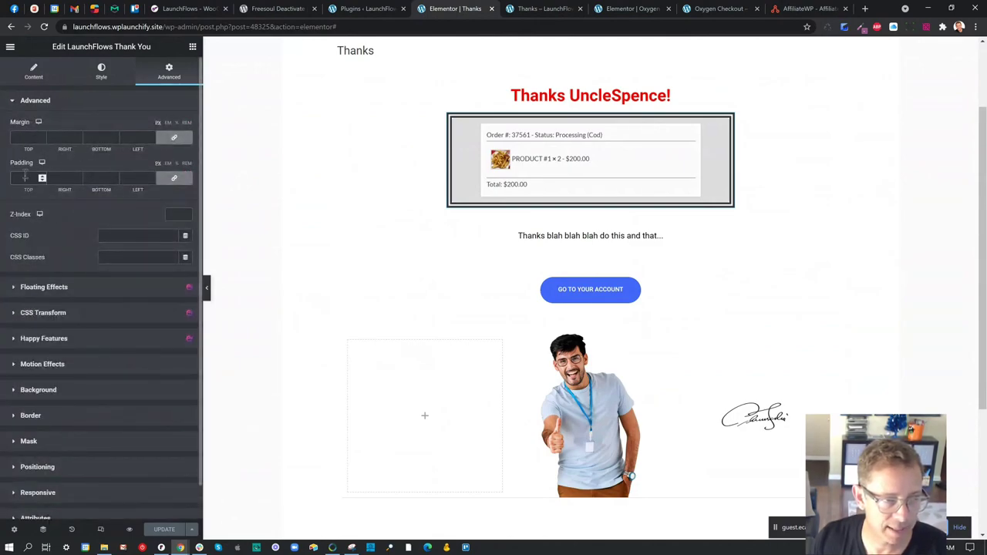
{"action": "left_click", "coordinate": [177, 163]}
{"action": "left_click", "coordinate": [78, 180]}
{"action": "type", "text": "5"}
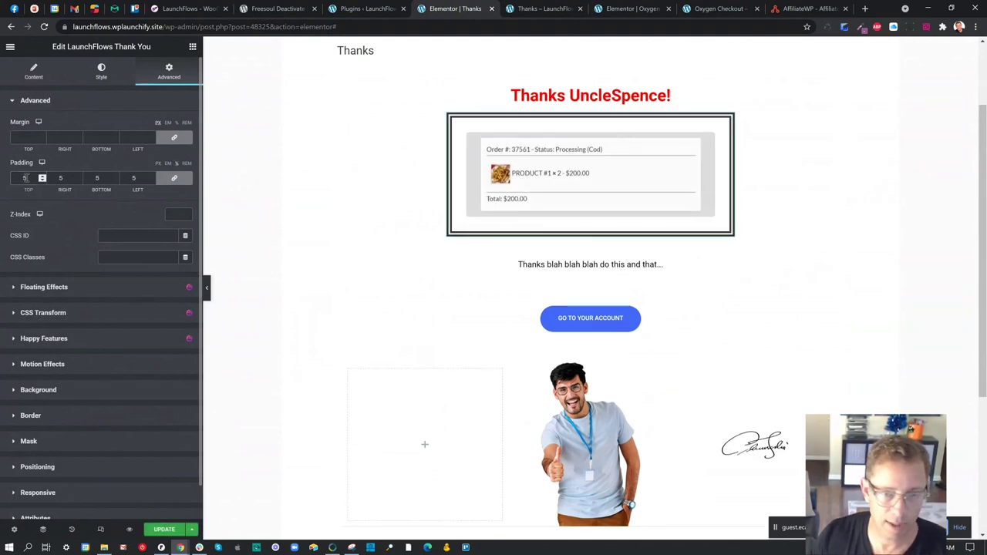
{"action": "left_click", "coordinate": [169, 530]}
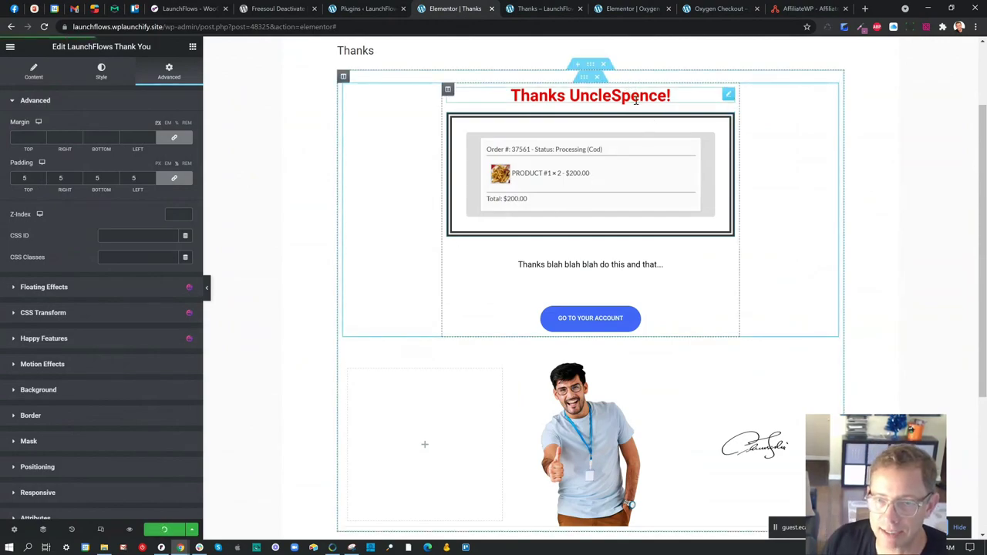
{"action": "left_click", "coordinate": [382, 9]}
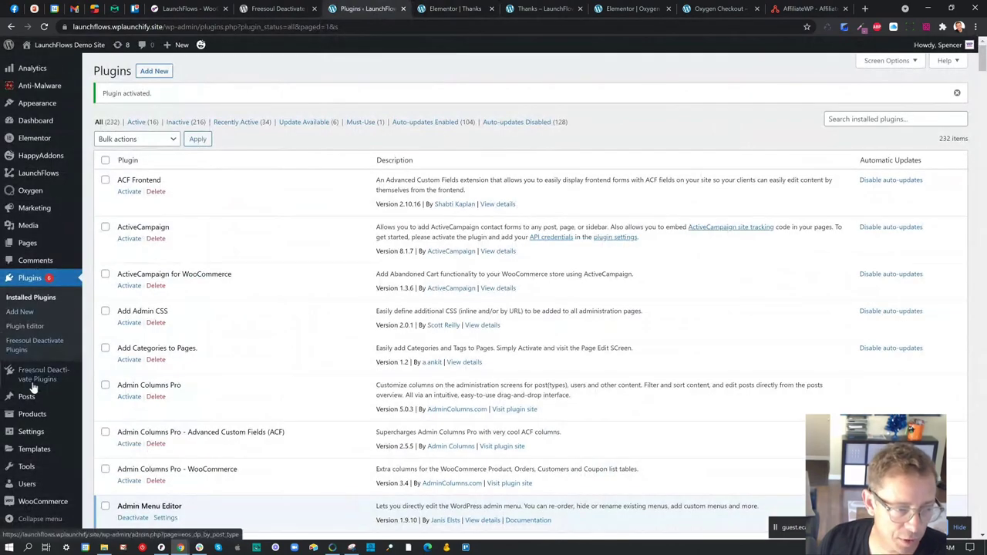
- Set Test Product For Oxygen Checkout's post-checkout page to Thanks and update the product
{"action": "left_click", "coordinate": [89, 417]}
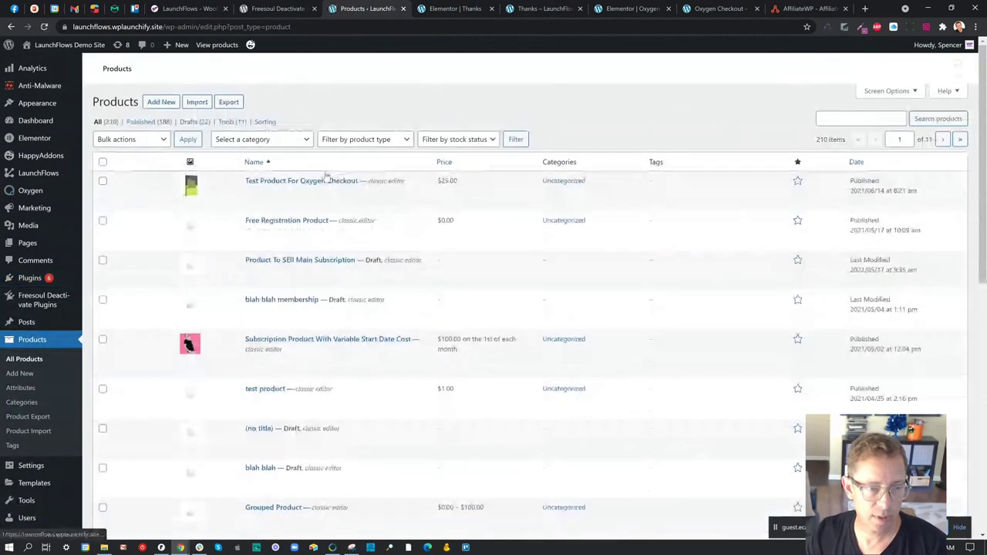
{"action": "left_click", "coordinate": [283, 194]}
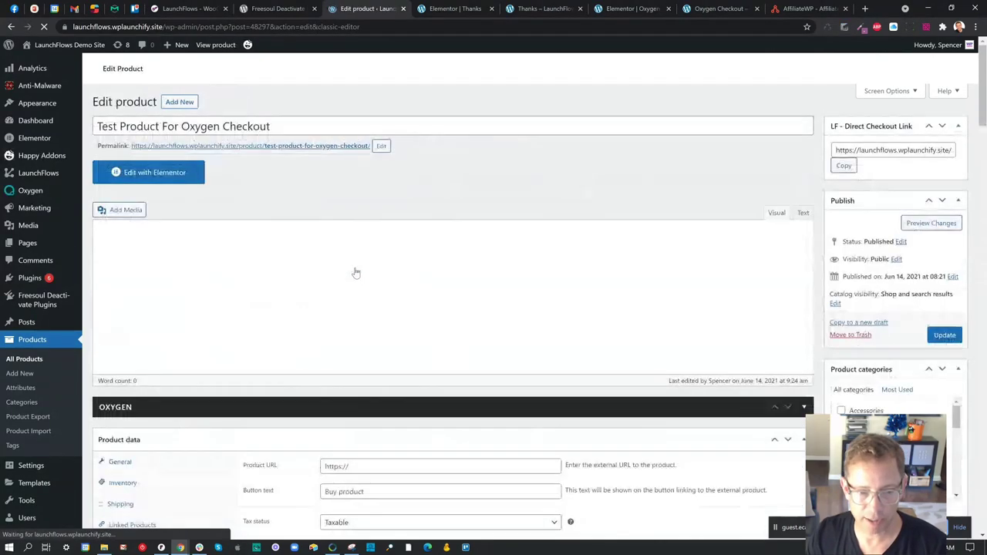
{"action": "scroll", "coordinate": [316, 336], "scroll_direction": "down", "scroll_amount": 3}
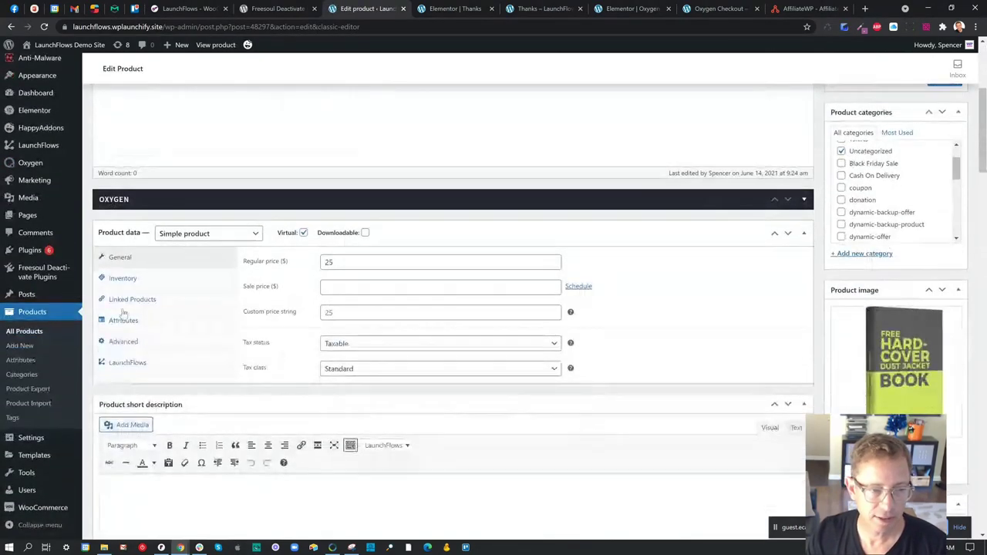
{"action": "left_click", "coordinate": [134, 367]}
{"action": "left_click", "coordinate": [346, 286]}
{"action": "type", "text": "th"}
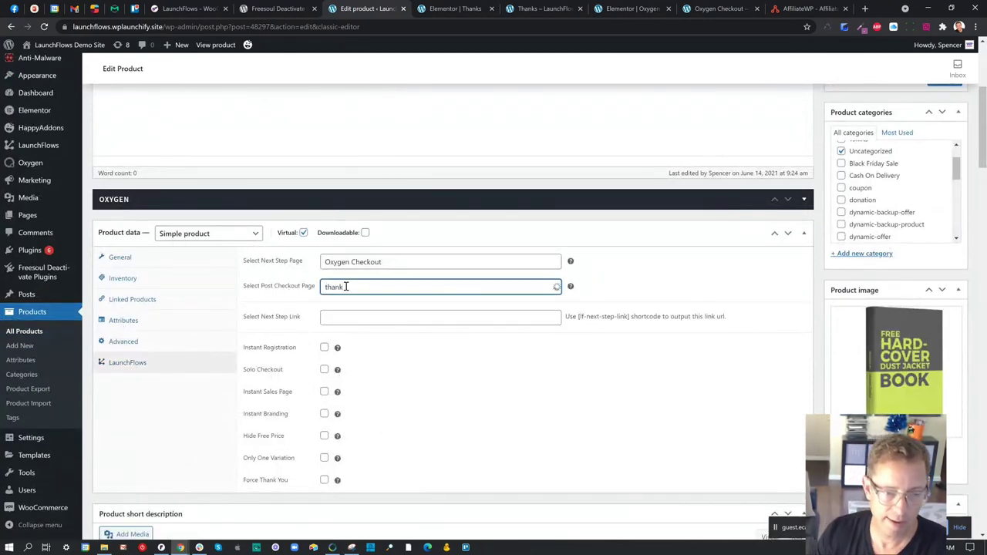
{"action": "type", "text": "ank"}
{"action": "left_click", "coordinate": [351, 305]}
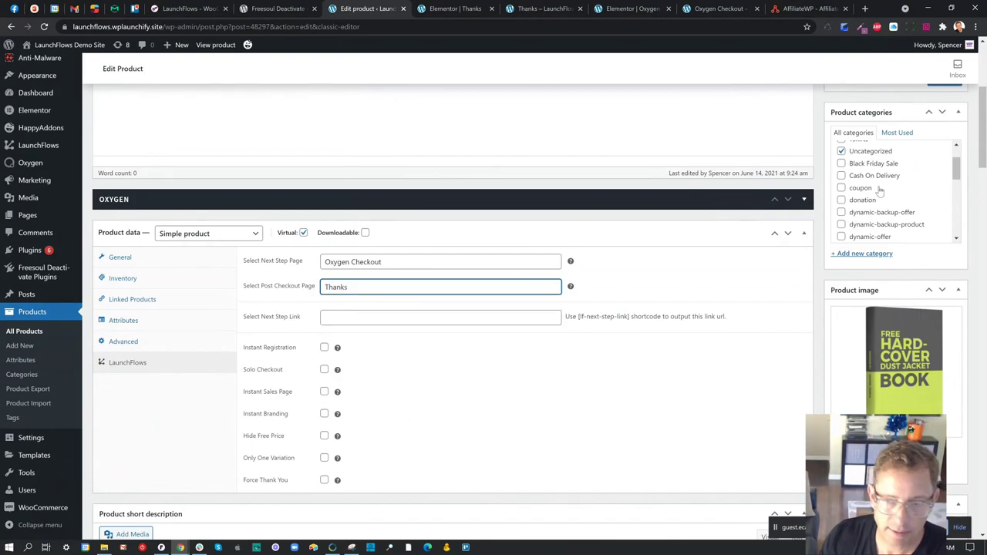
{"action": "scroll", "coordinate": [934, 198], "scroll_direction": "up", "scroll_amount": 5}
{"action": "left_click", "coordinate": [945, 335]}
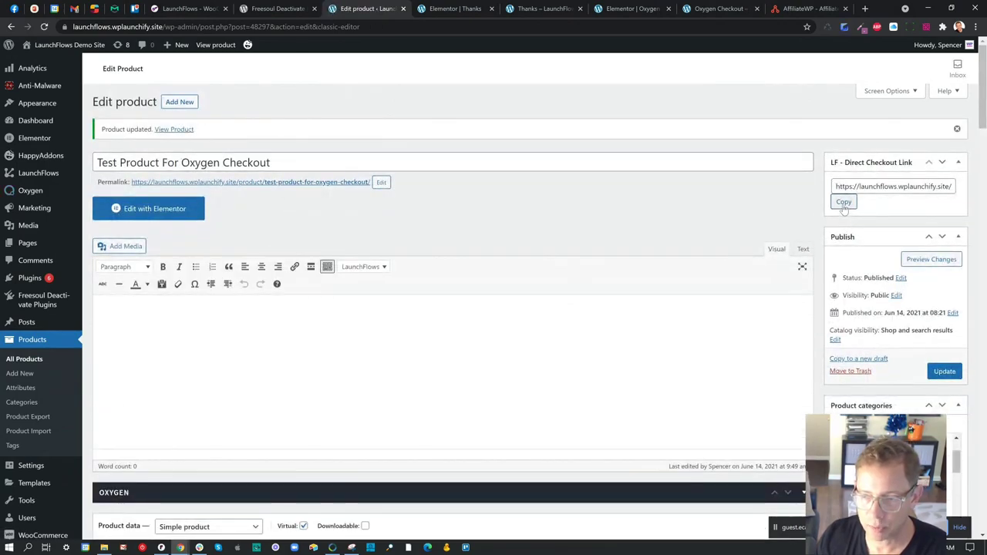
- Copy the product's direct checkout link and open a new incognito window
{"action": "left_click", "coordinate": [844, 203]}
{"action": "left_click", "coordinate": [976, 26]}
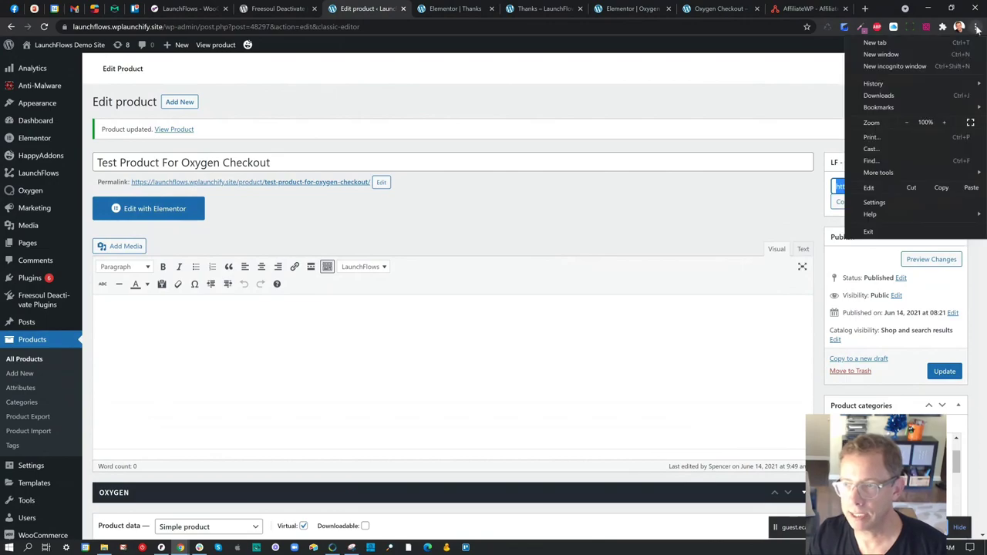
{"action": "left_click", "coordinate": [859, 67]}
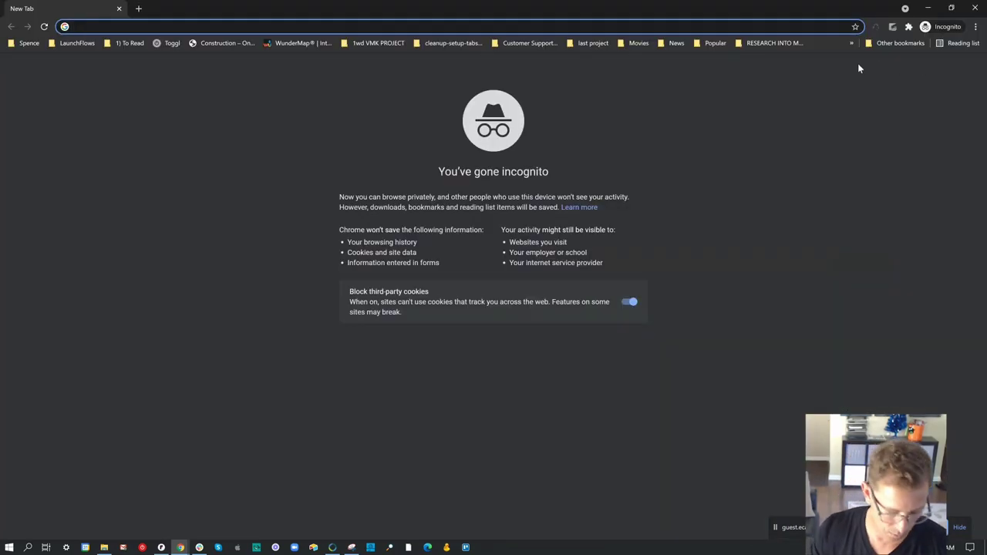
- Load the copied checkout link in the private window and fill in the test buyer's e-mail and first and last name
{"action": "key", "text": "ctrl+v"}
{"action": "key", "text": "Return"}
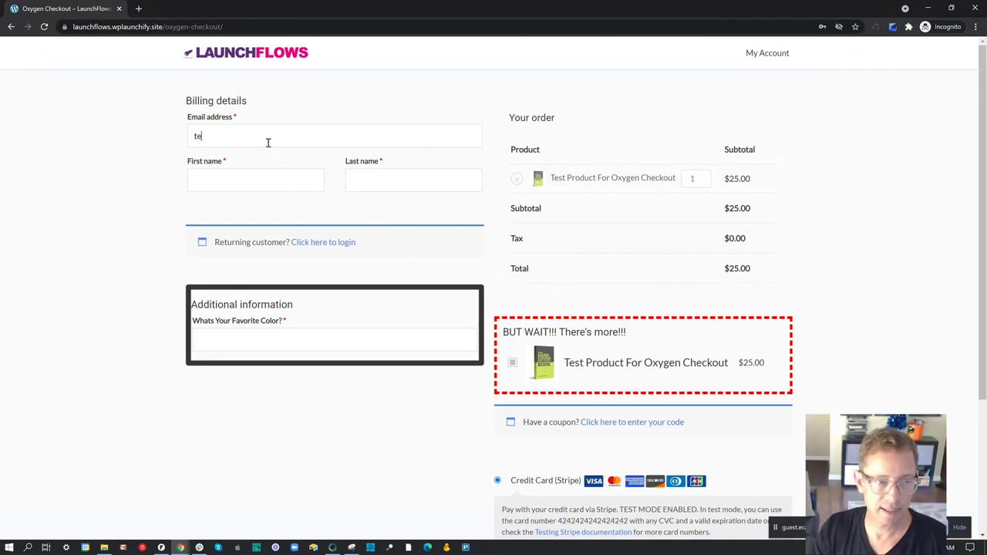
{"action": "type", "text": "m"}
{"action": "key", "text": "Tab"}
{"action": "type", "text": "Test"}
{"action": "key", "text": "Tab"}
{"action": "type", "text": "Te"}
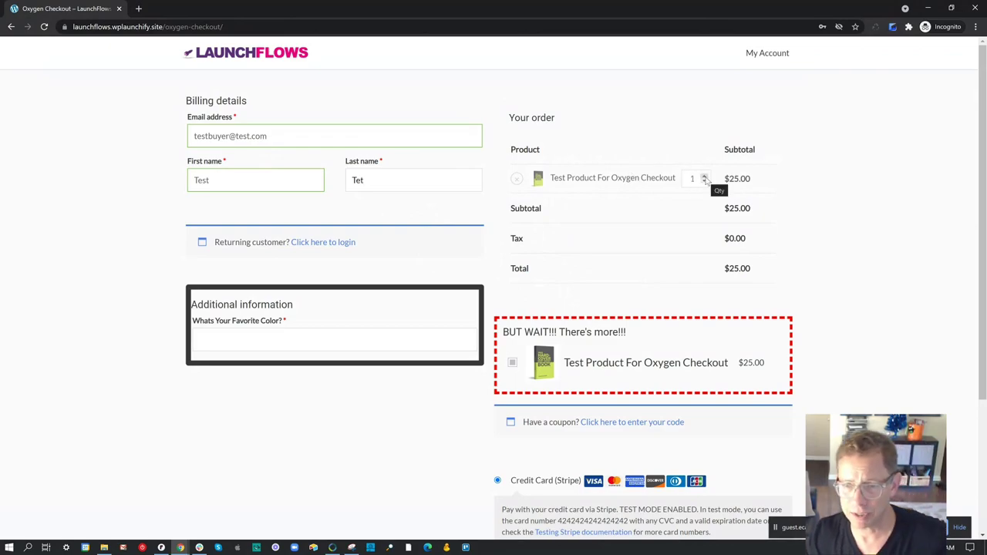
{"action": "left_click_drag", "start_coordinate": [530, 148], "coordinate": [579, 218]}
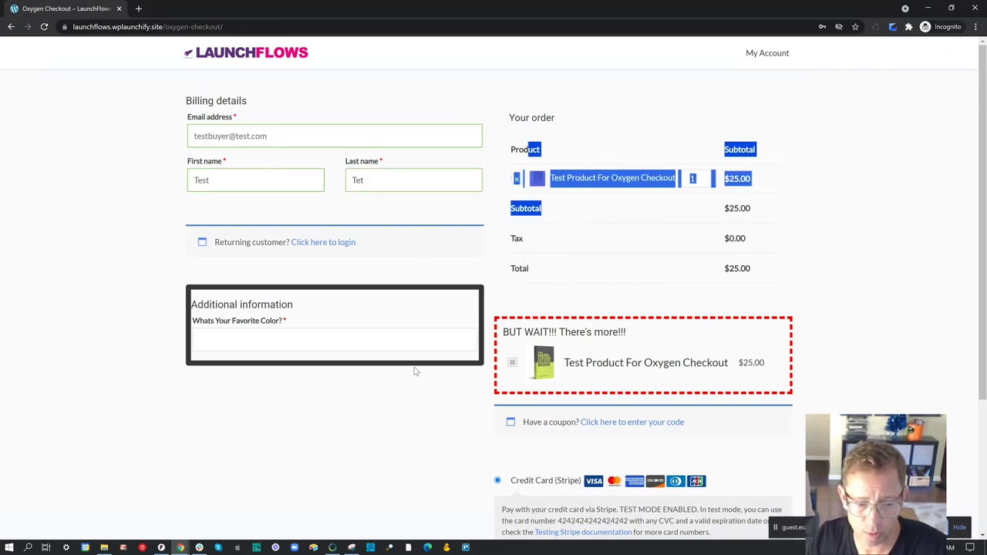
{"action": "left_click", "coordinate": [179, 547]}
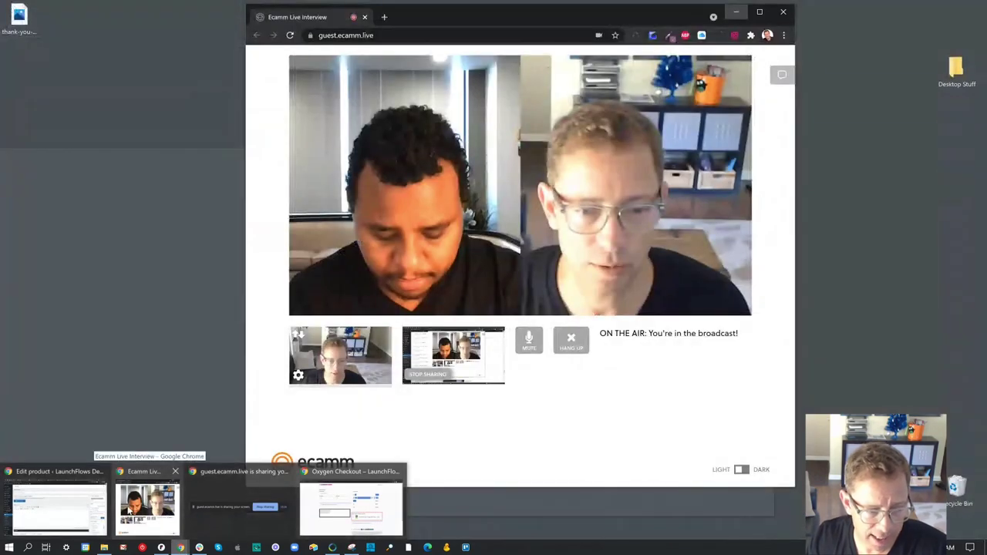
- Back in the main window, open the Oxygen Checkout Elementor editor and select the order review widget
{"action": "left_click", "coordinate": [54, 505]}
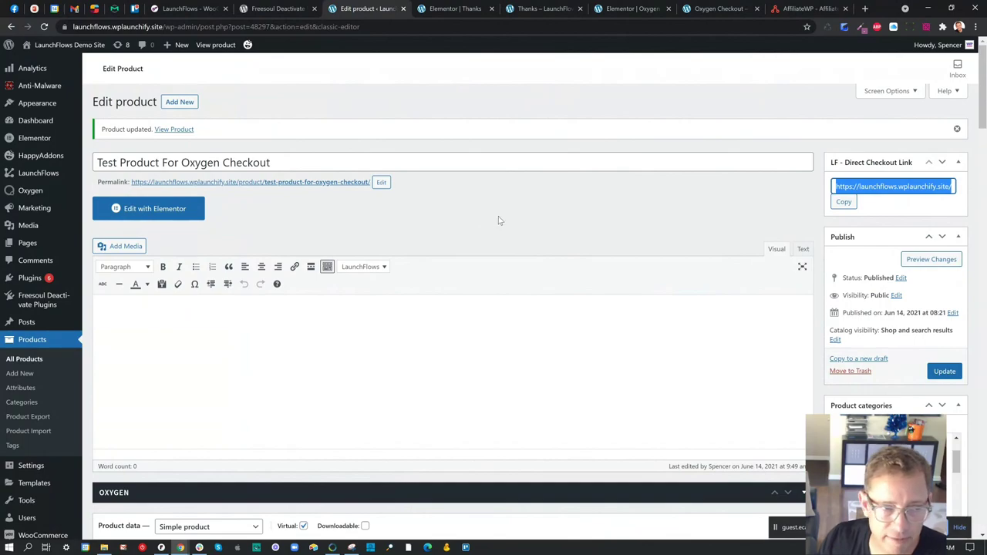
{"action": "left_click", "coordinate": [470, 9]}
{"action": "left_click", "coordinate": [552, 9]}
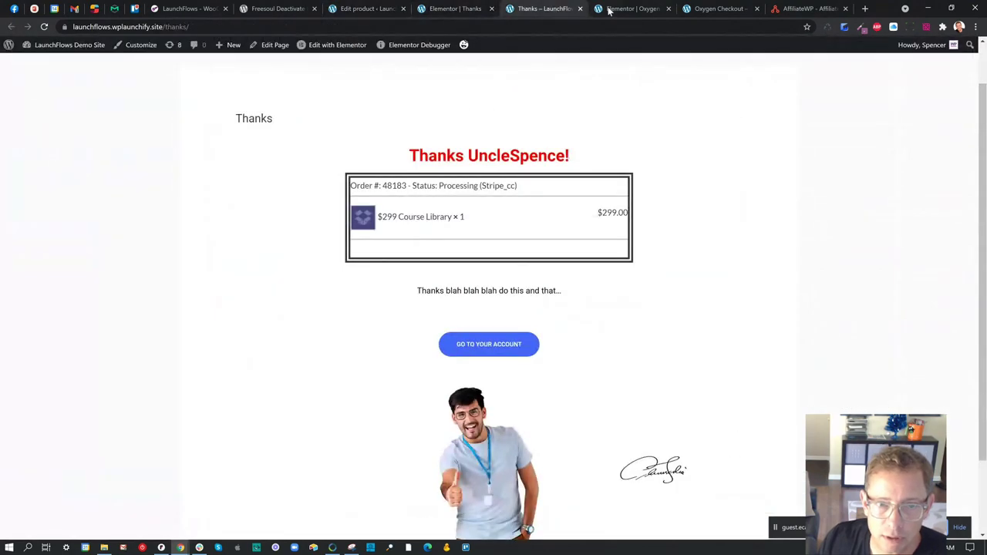
{"action": "left_click", "coordinate": [624, 9]}
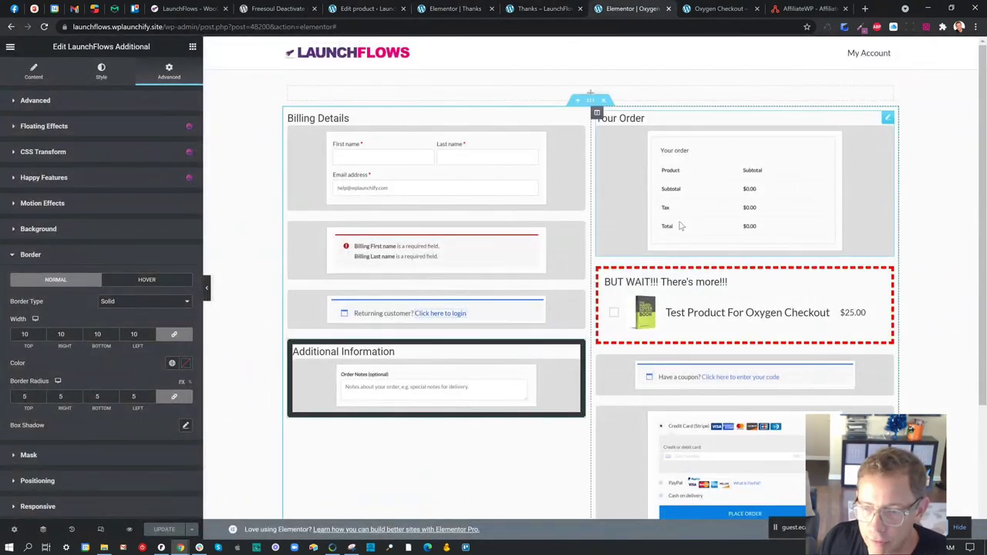
{"action": "left_click", "coordinate": [683, 224]}
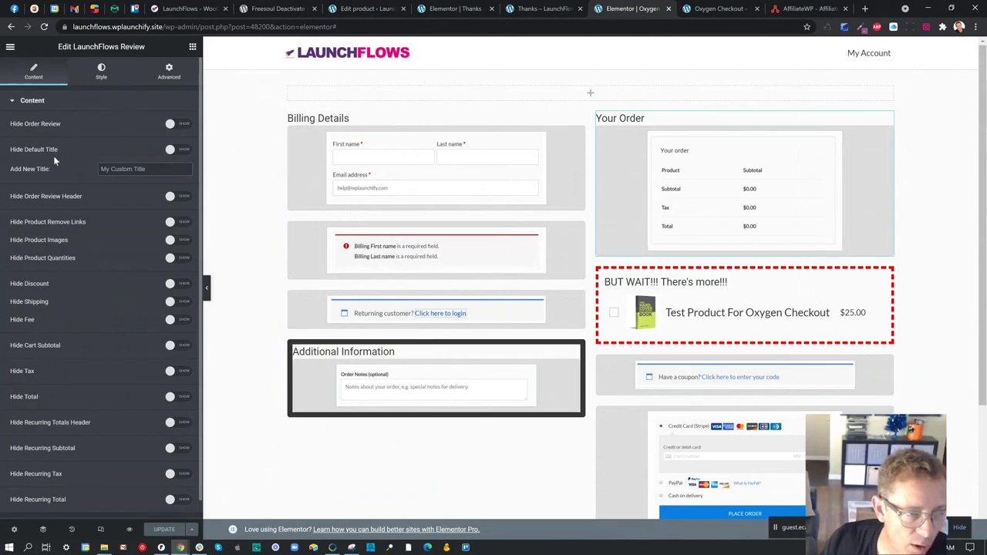
- Turn on Hide Product Remove Links and Hide Tax in the review widget and update the page
{"action": "scroll", "coordinate": [53, 157], "scroll_direction": "down", "scroll_amount": 1}
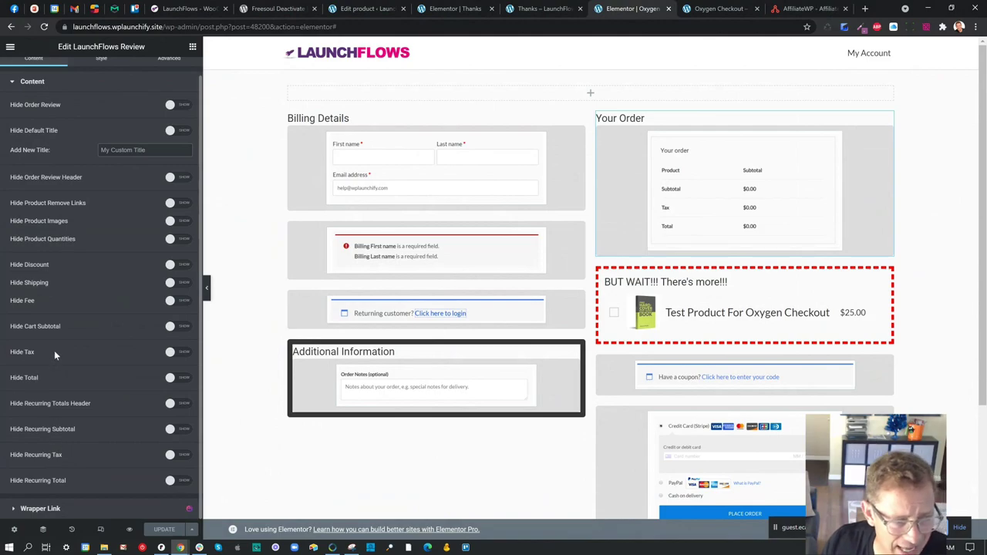
{"action": "scroll", "coordinate": [91, 290], "scroll_direction": "up", "scroll_amount": 1}
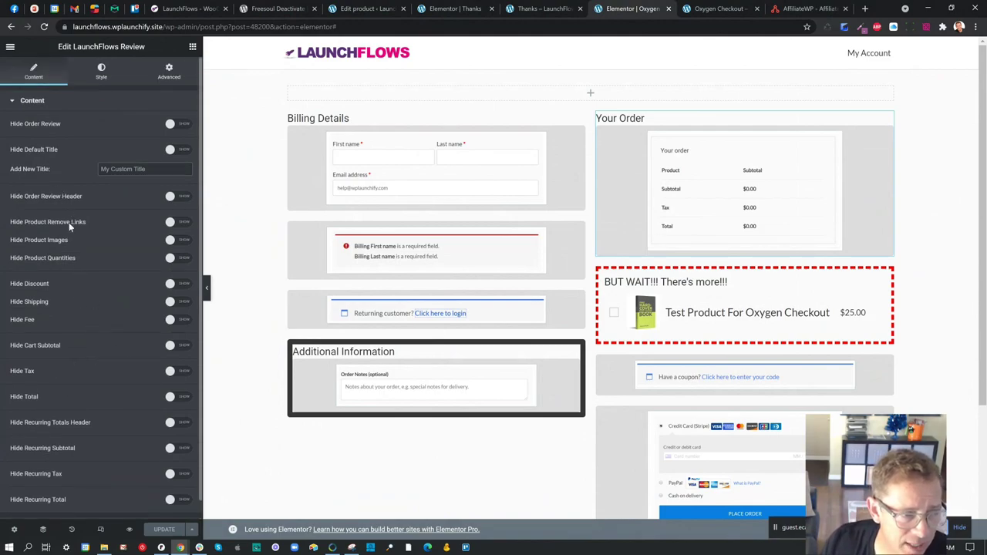
{"action": "left_click", "coordinate": [185, 224]}
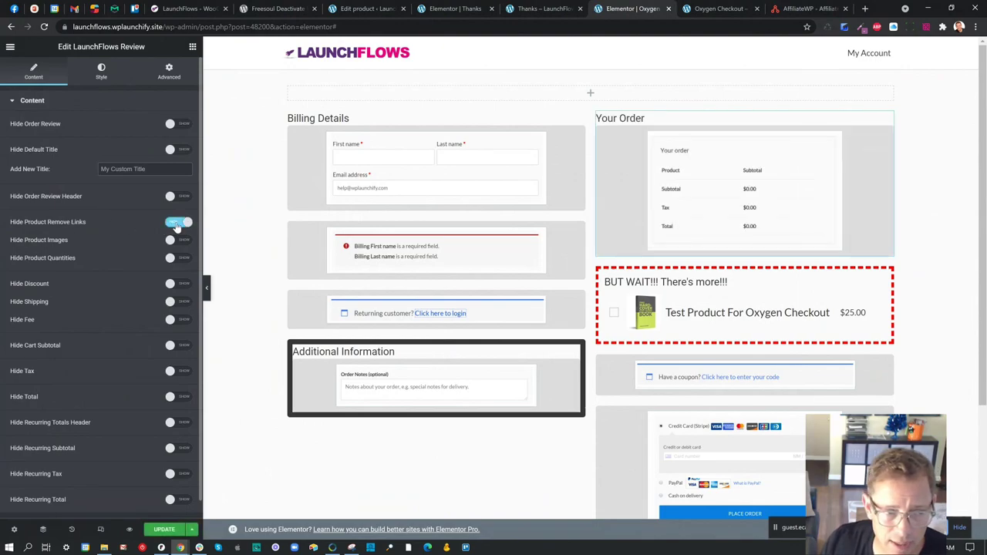
{"action": "left_click", "coordinate": [706, 9]}
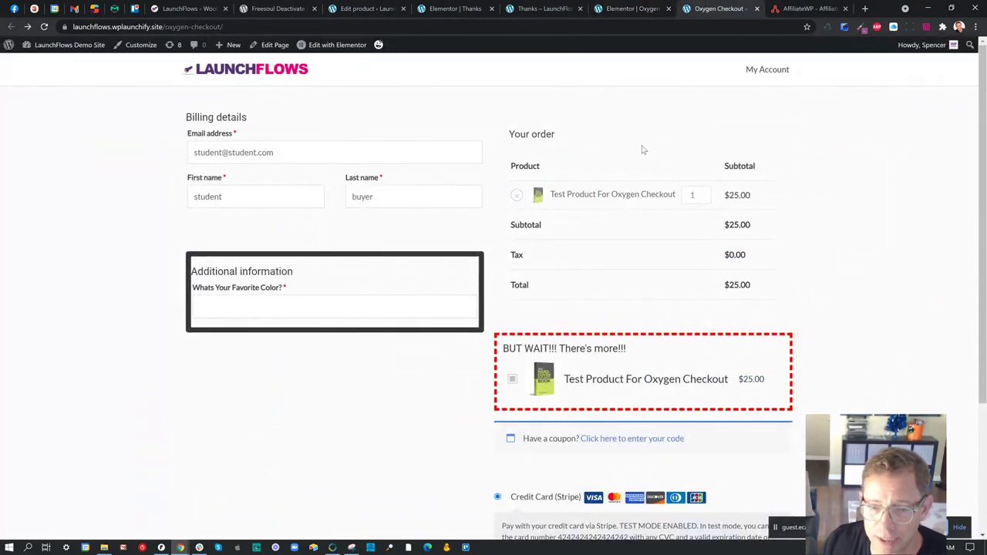
{"action": "left_click", "coordinate": [626, 9]}
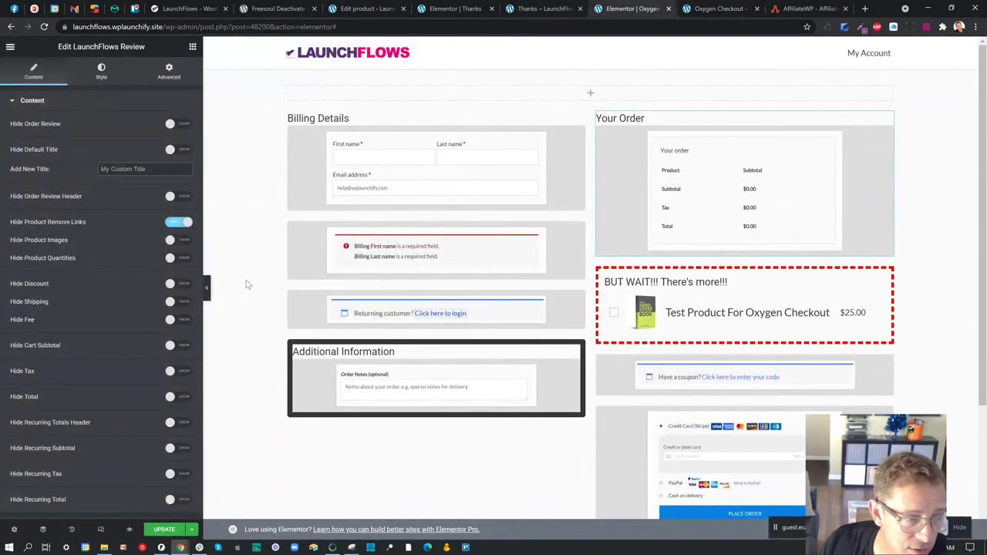
{"action": "left_click", "coordinate": [180, 373]}
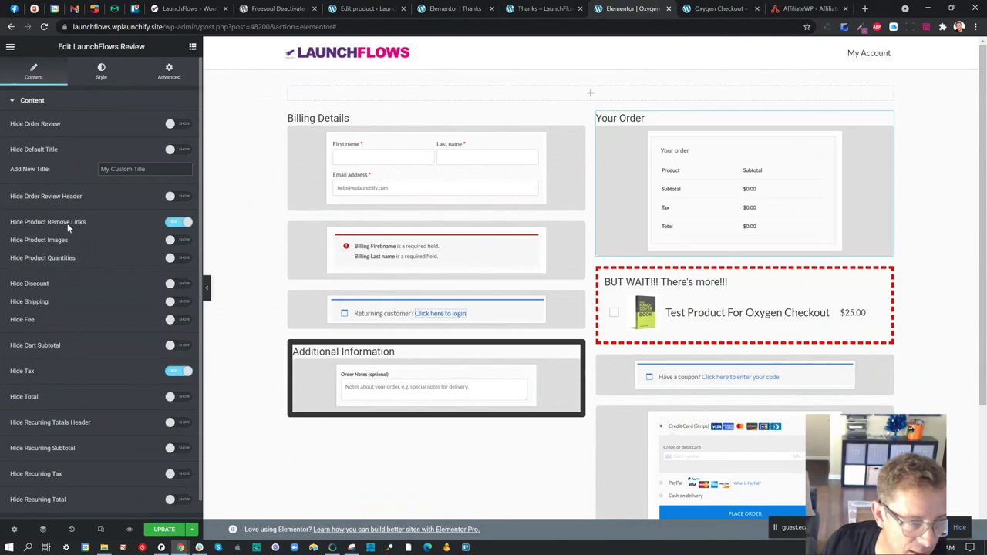
{"action": "left_click", "coordinate": [157, 530]}
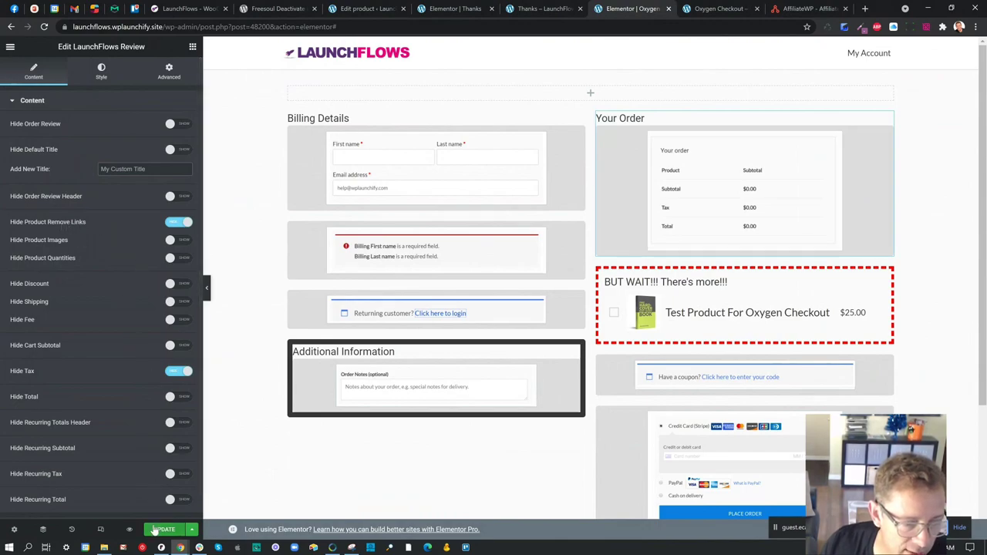
- Reload the live checkout to check the result, then turn on Hide Recurring Tax
{"action": "left_click", "coordinate": [691, 10]}
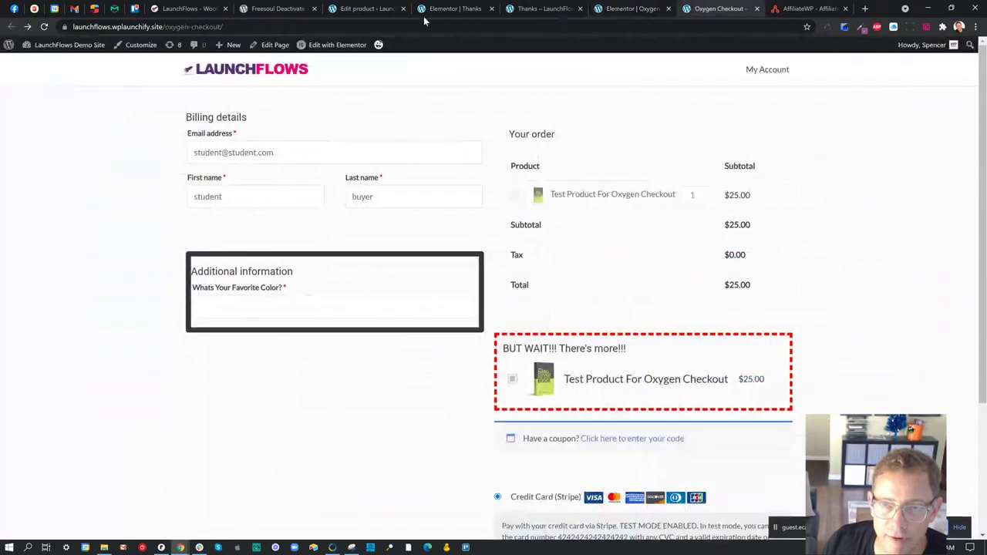
{"action": "left_click", "coordinate": [44, 26]}
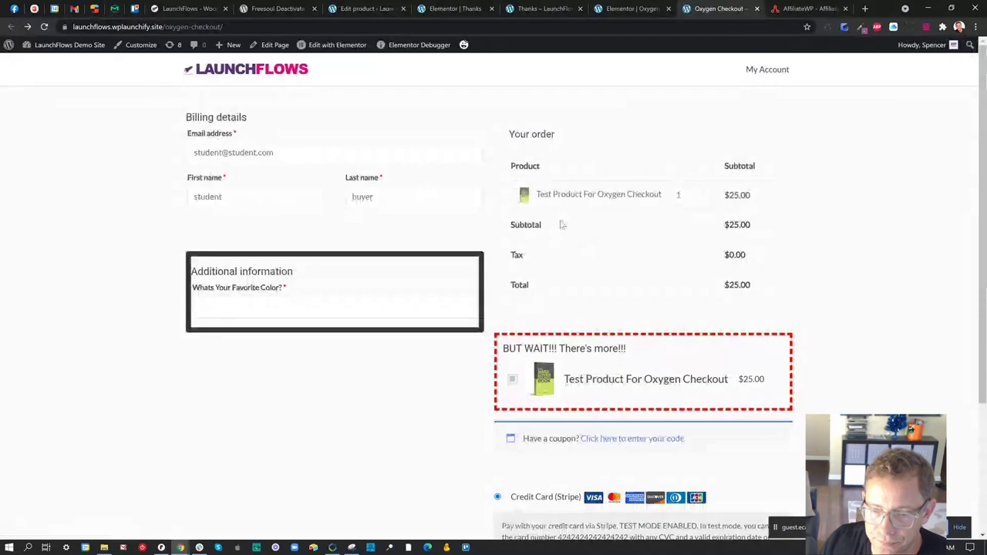
{"action": "left_click", "coordinate": [632, 9]}
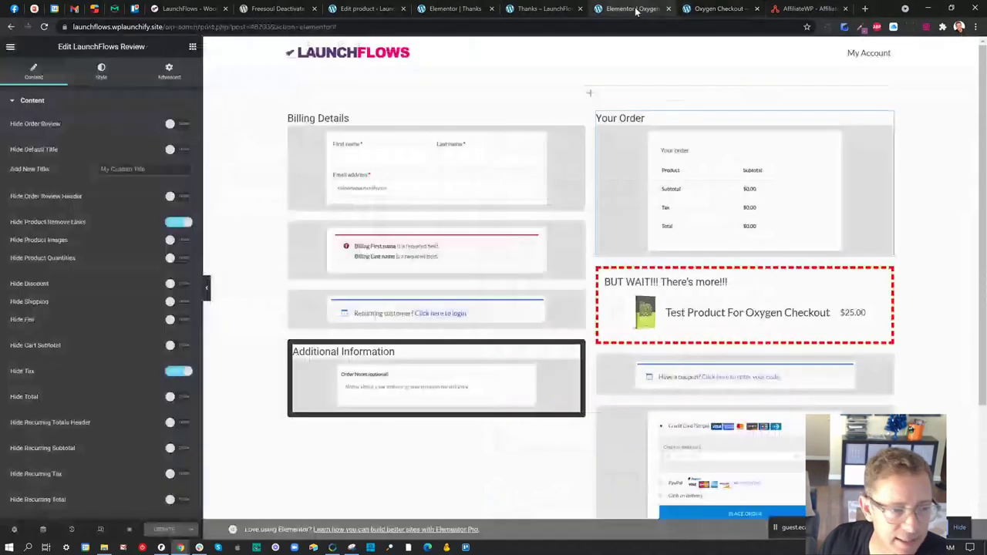
{"action": "scroll", "coordinate": [112, 398], "scroll_direction": "down", "scroll_amount": 1}
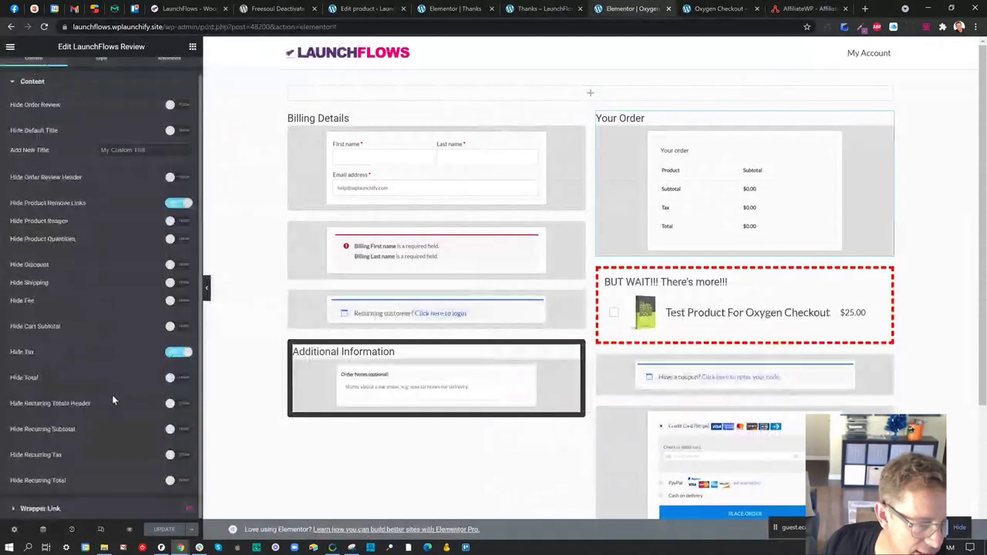
{"action": "left_click", "coordinate": [179, 455]}
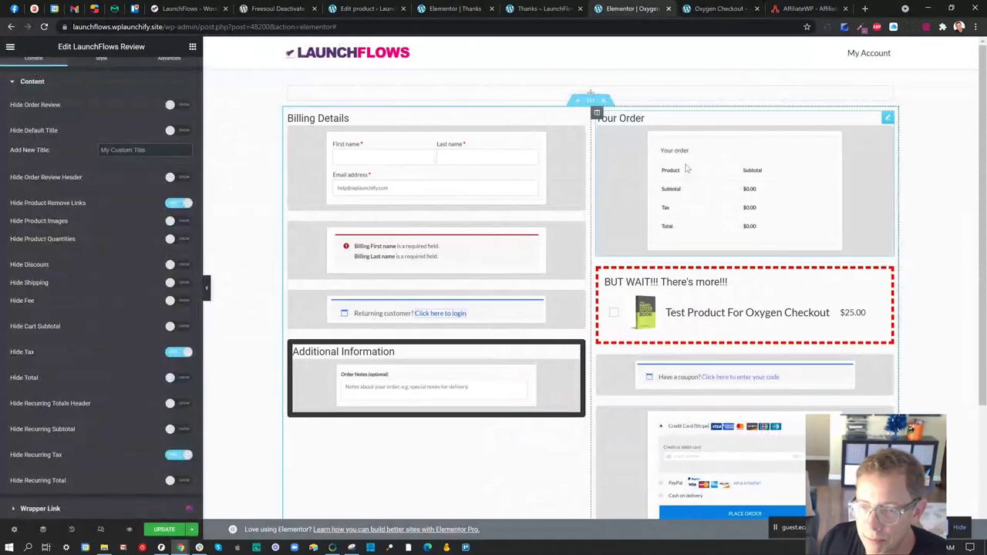
- Switch Hide Product Remove Links, Hide Tax and Hide Recurring Tax back off and update
{"action": "left_click", "coordinate": [173, 206]}
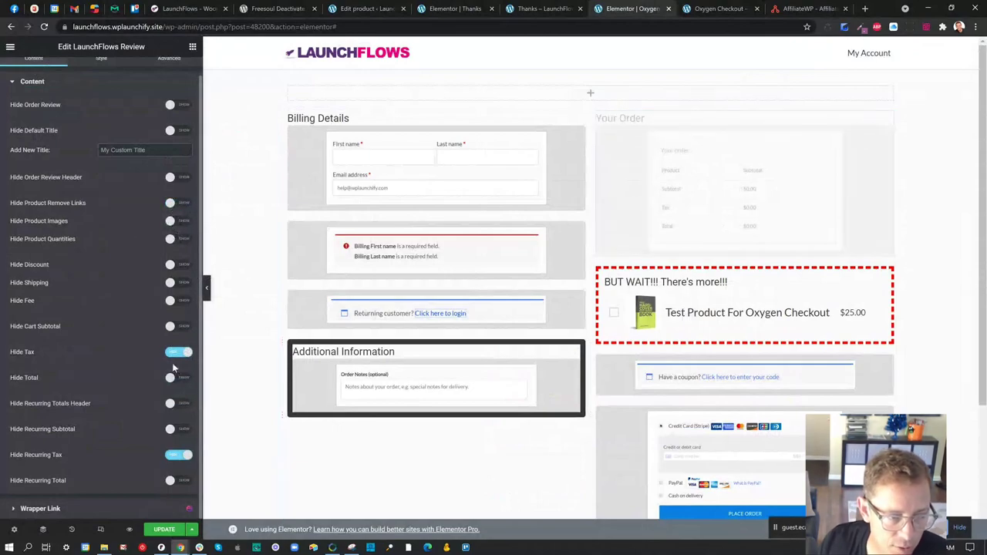
{"action": "left_click", "coordinate": [173, 357]}
{"action": "left_click", "coordinate": [177, 455]}
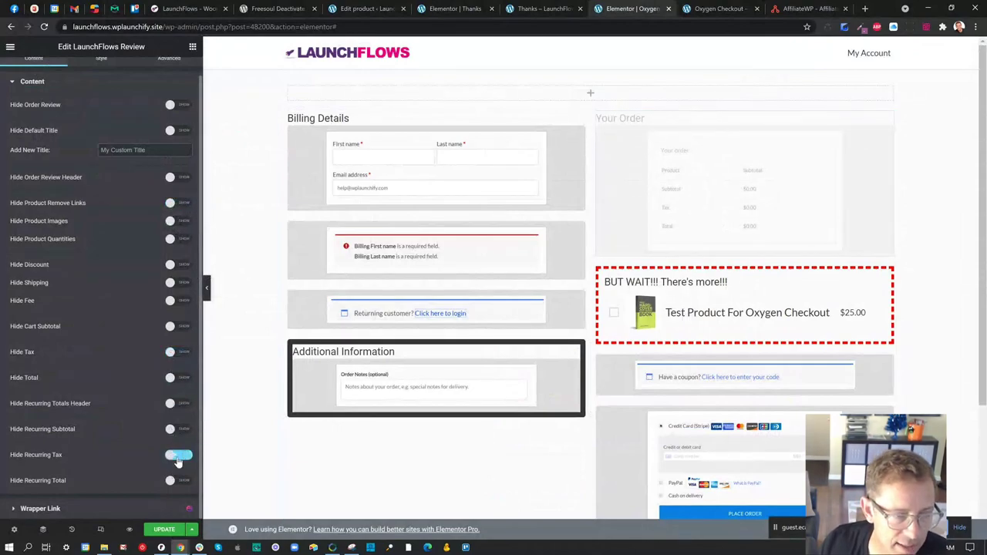
{"action": "scroll", "coordinate": [89, 114], "scroll_direction": "up", "scroll_amount": 1}
{"action": "left_click", "coordinate": [102, 80]}
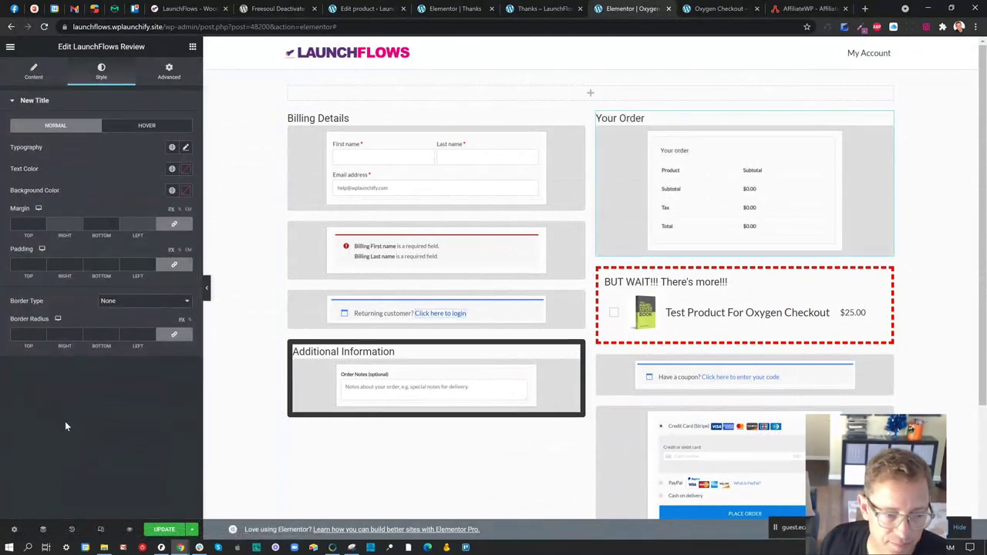
{"action": "left_click", "coordinate": [162, 529]}
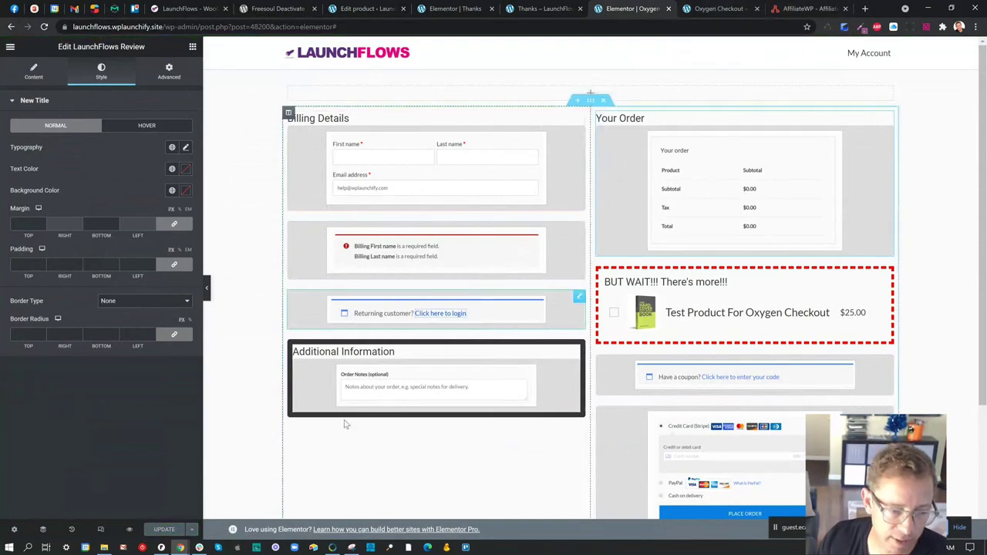
- Scroll the incognito checkout down to the Stripe card field, then return to the Elementor editor
{"action": "mouse_move", "coordinate": [180, 547]}
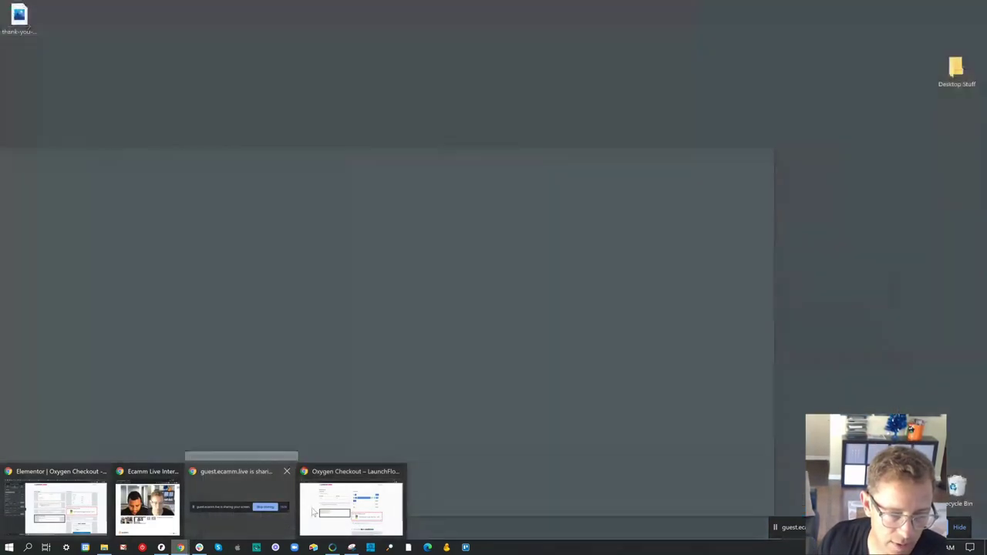
{"action": "left_click", "coordinate": [348, 506]}
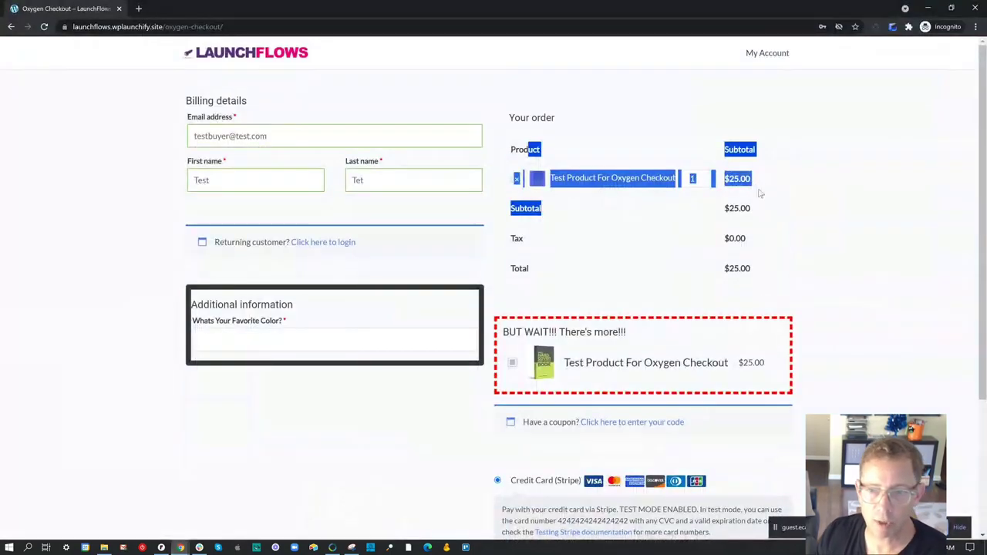
{"action": "left_click", "coordinate": [857, 217]}
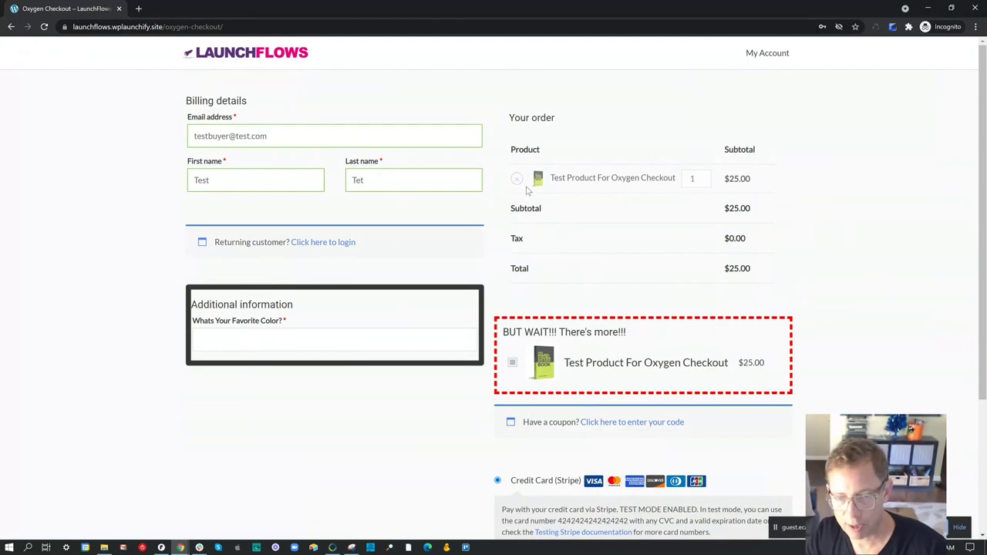
{"action": "scroll", "coordinate": [560, 200], "scroll_direction": "down", "scroll_amount": 2}
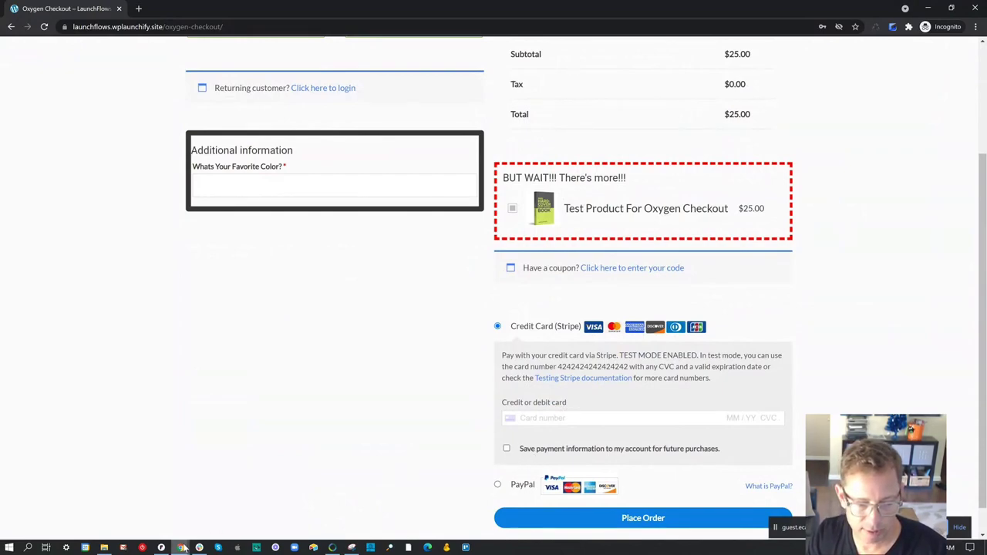
{"action": "mouse_move", "coordinate": [182, 547]}
{"action": "left_click", "coordinate": [73, 508]}
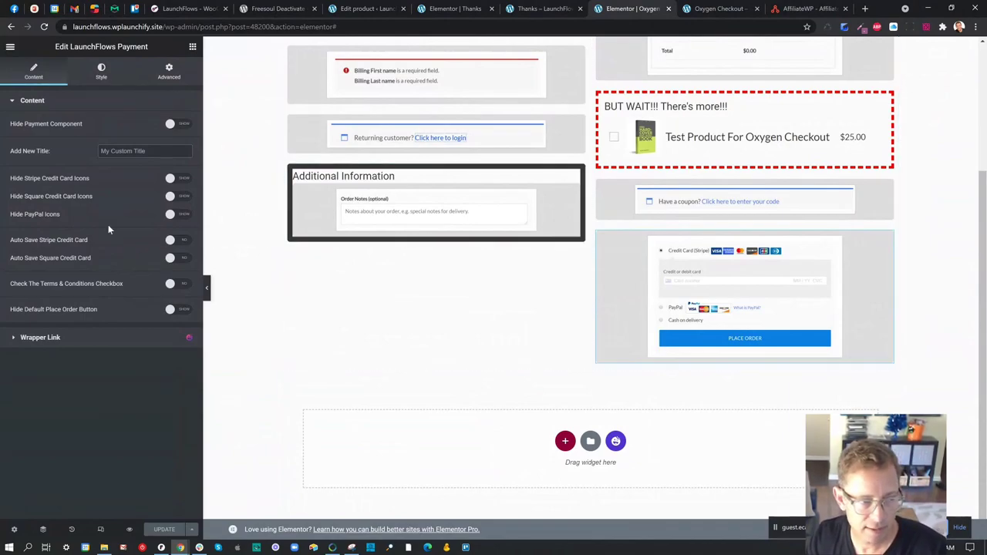
- Switch on Auto Save Stripe Credit Card in the LaunchFlows Payment widget and update the page
{"action": "left_click_drag", "start_coordinate": [105, 239], "coordinate": [13, 243]}
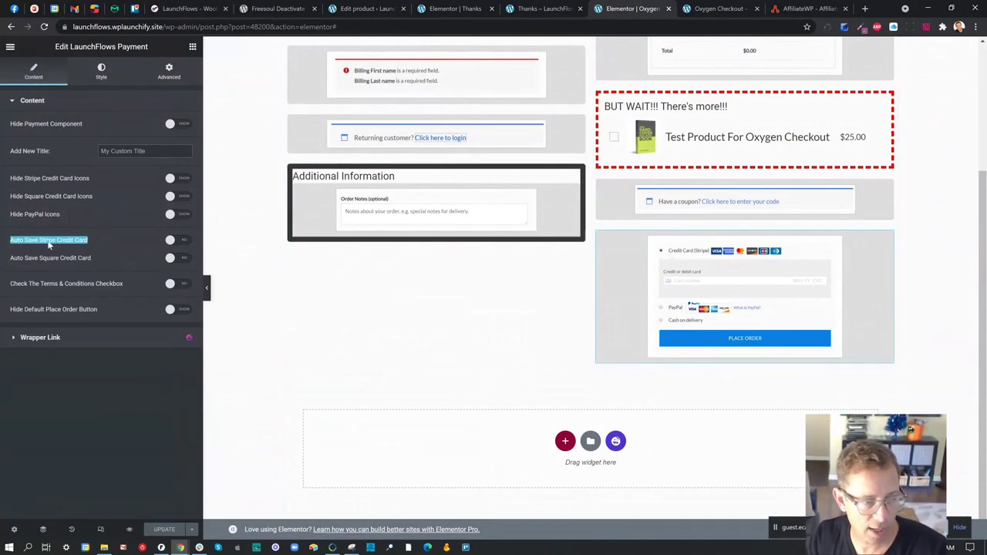
{"action": "left_click", "coordinate": [182, 242]}
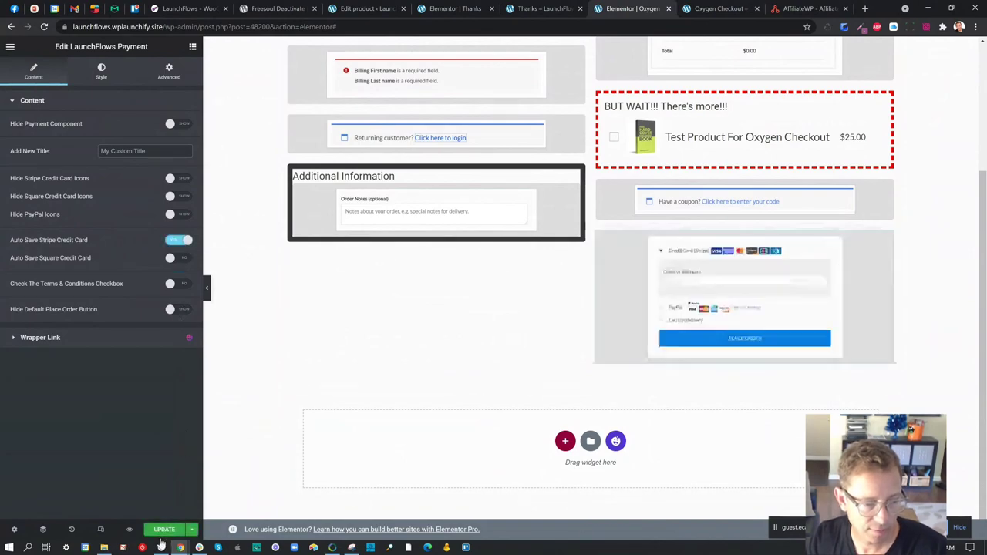
{"action": "left_click", "coordinate": [165, 530]}
{"action": "mouse_move", "coordinate": [181, 549]}
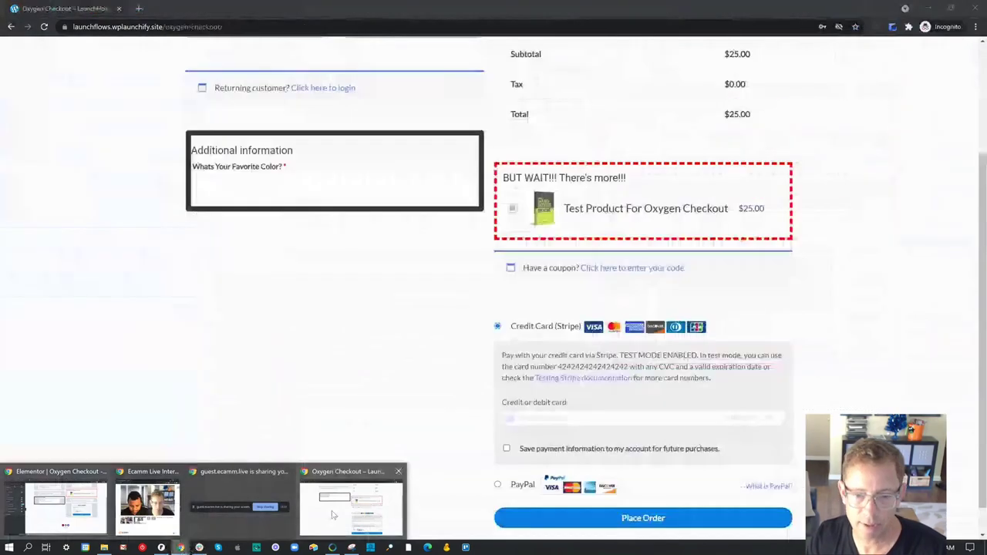
{"action": "left_click", "coordinate": [333, 515]}
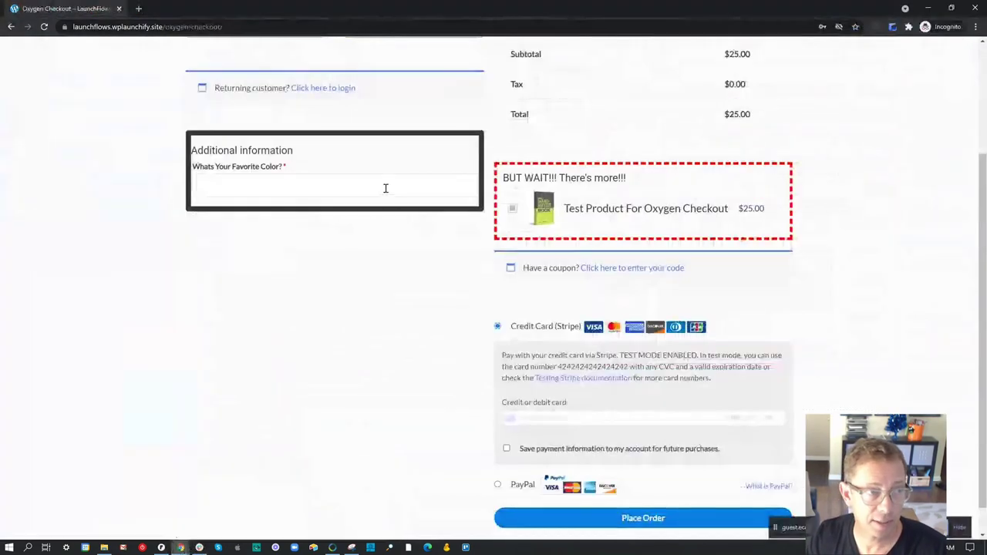
{"action": "left_click", "coordinate": [44, 26]}
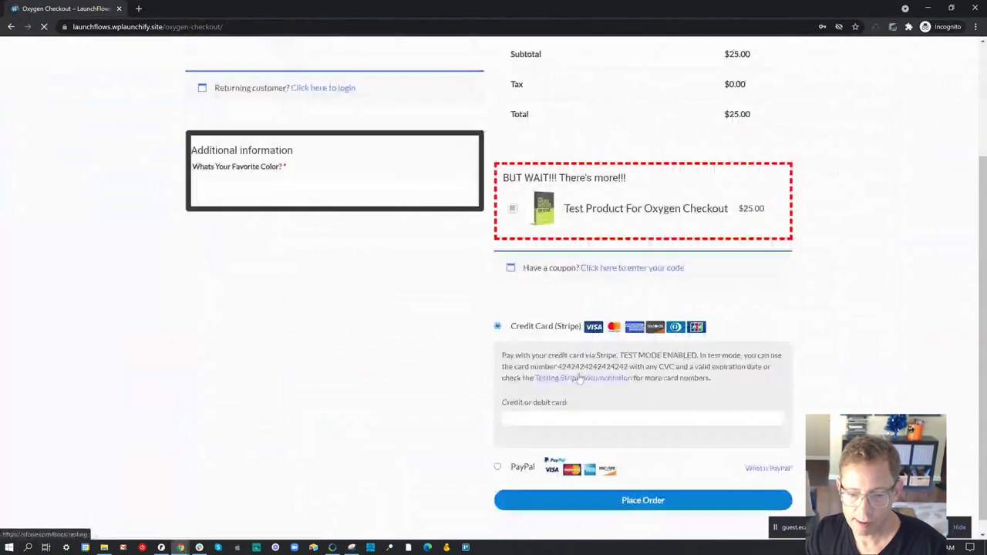
{"action": "left_click", "coordinate": [591, 402]}
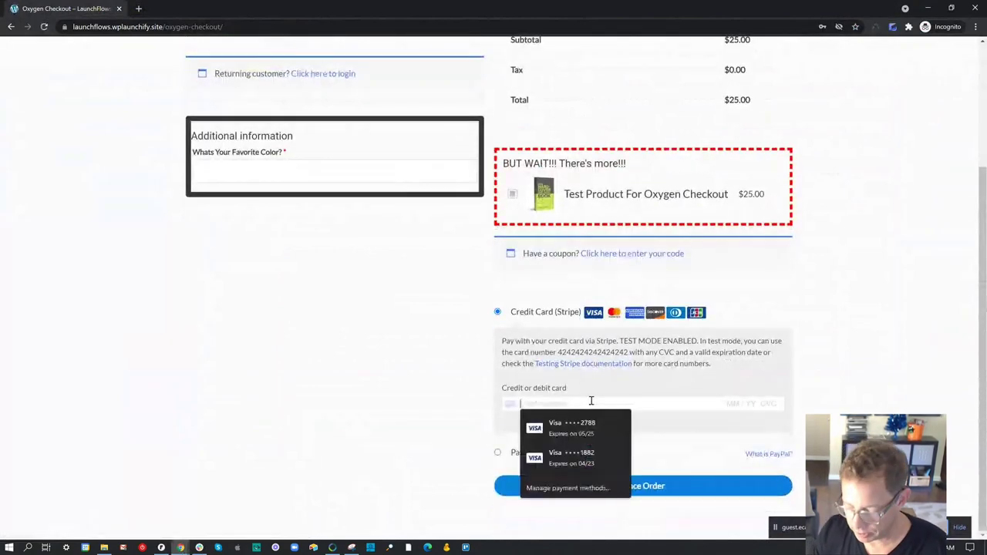
{"action": "type", "text": "4242 4242 4242 4242 02 / 22 222"}
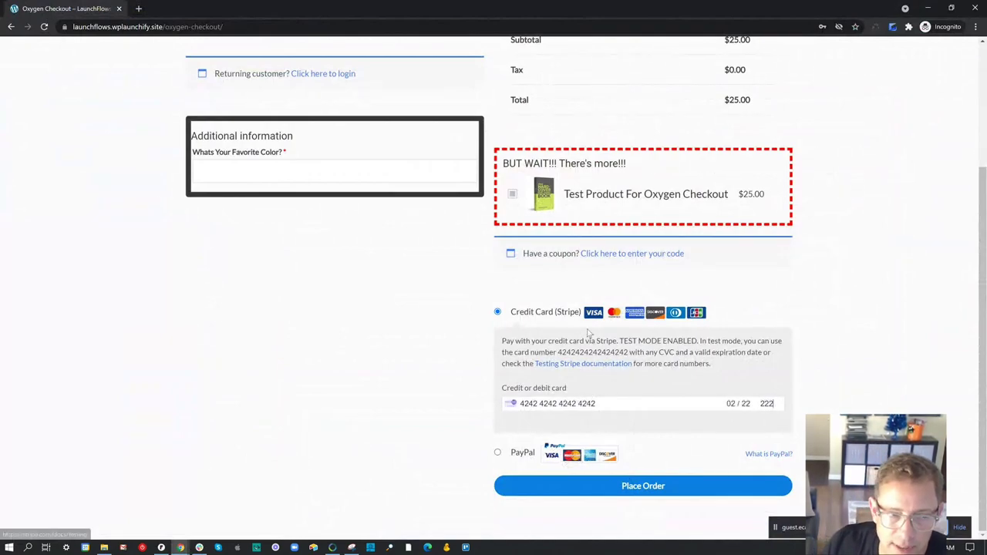
- Enter Yellow as the favourite colour and place the test order
{"action": "scroll", "coordinate": [443, 284], "scroll_direction": "up", "scroll_amount": 2}
{"action": "left_click", "coordinate": [295, 327]}
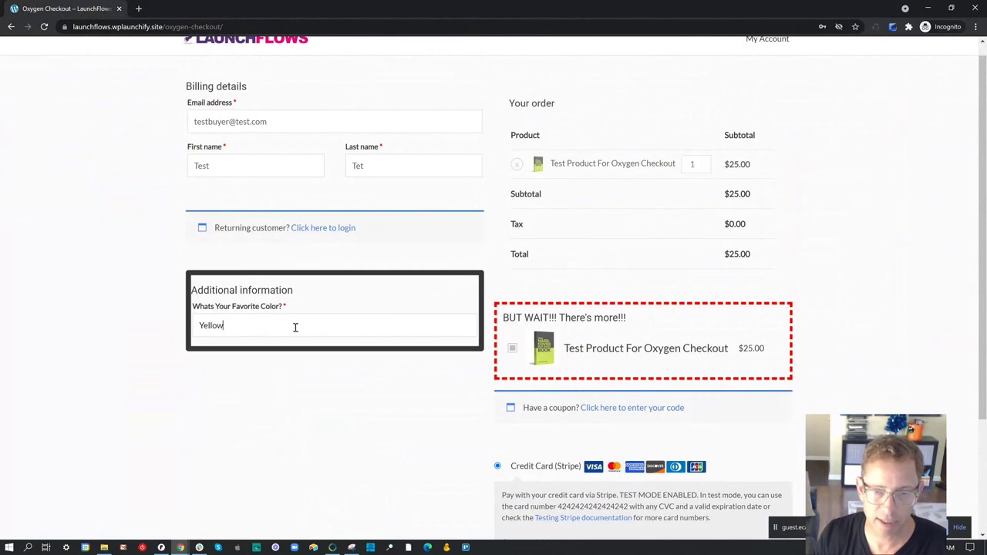
{"action": "scroll", "coordinate": [385, 301], "scroll_direction": "down", "scroll_amount": 2}
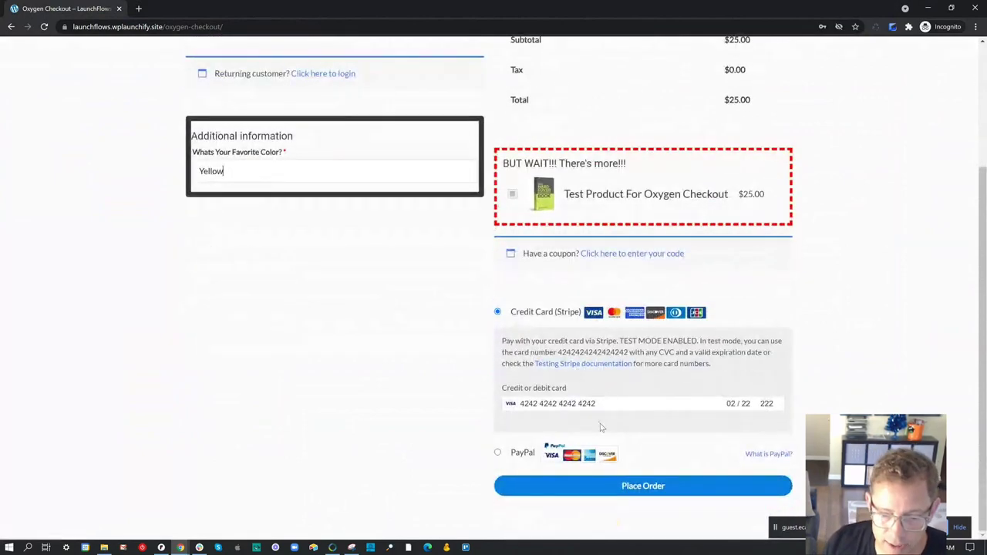
{"action": "left_click", "coordinate": [651, 492]}
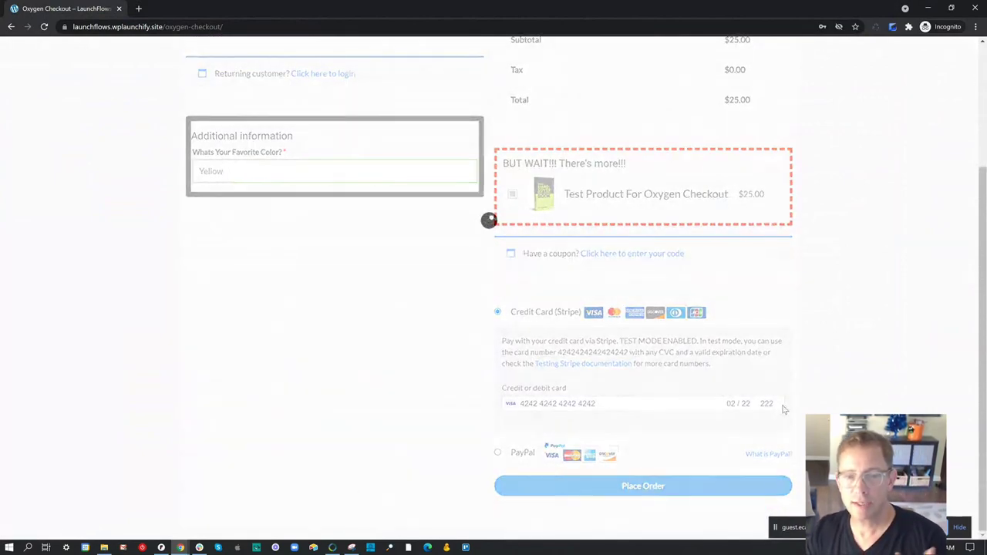
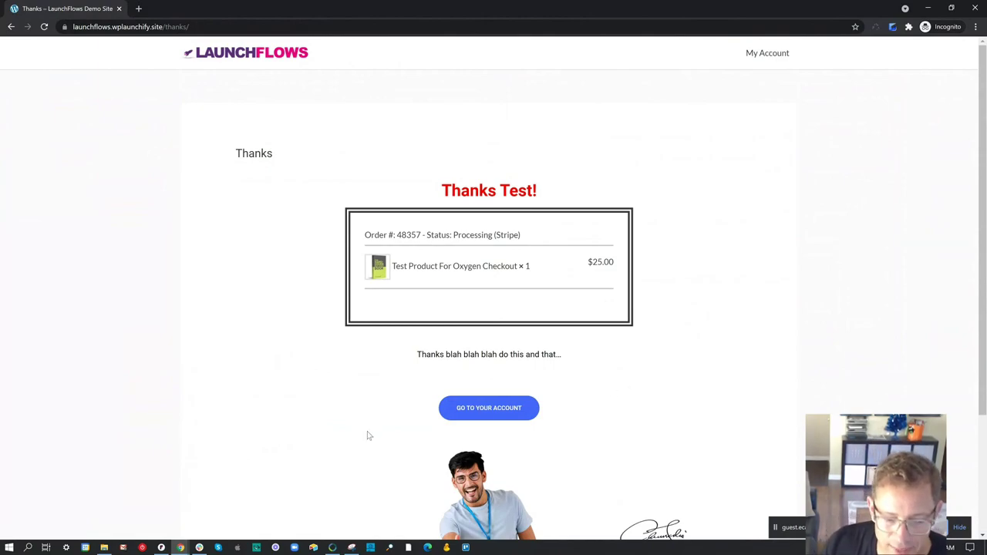
- Move from the Elementor checkout editor to the test product's edit page tab
{"action": "mouse_move", "coordinate": [180, 548]}
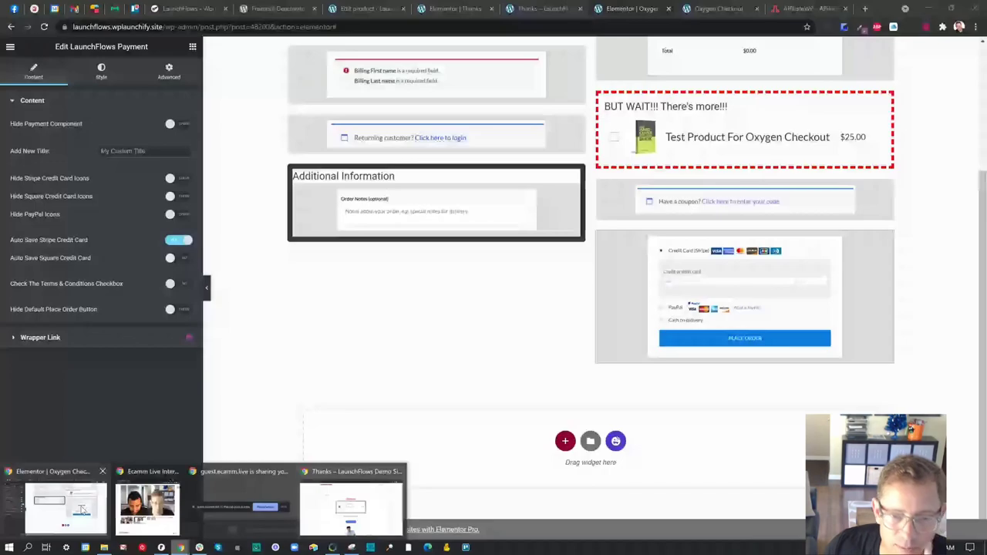
{"action": "left_click", "coordinate": [81, 510]}
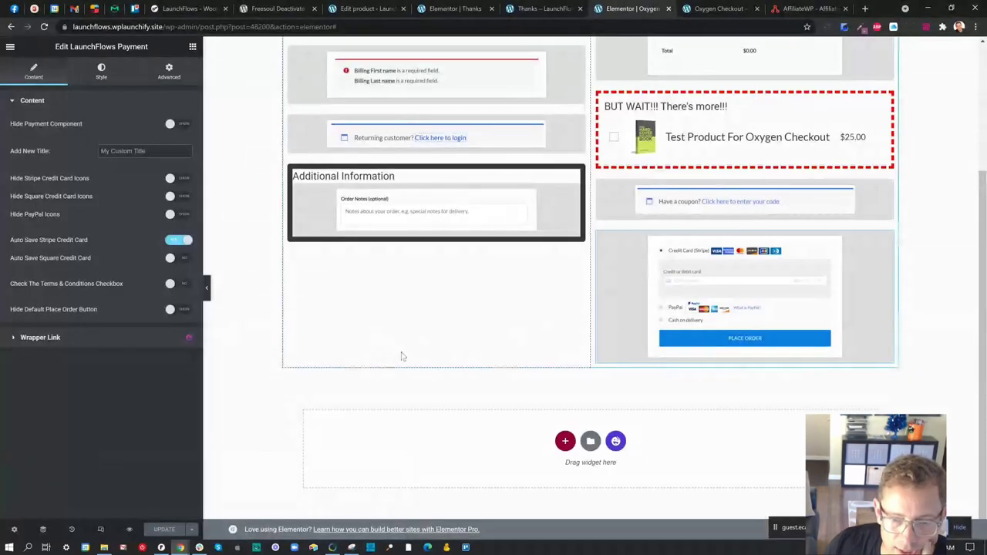
{"action": "scroll", "coordinate": [401, 355], "scroll_direction": "up", "scroll_amount": 3}
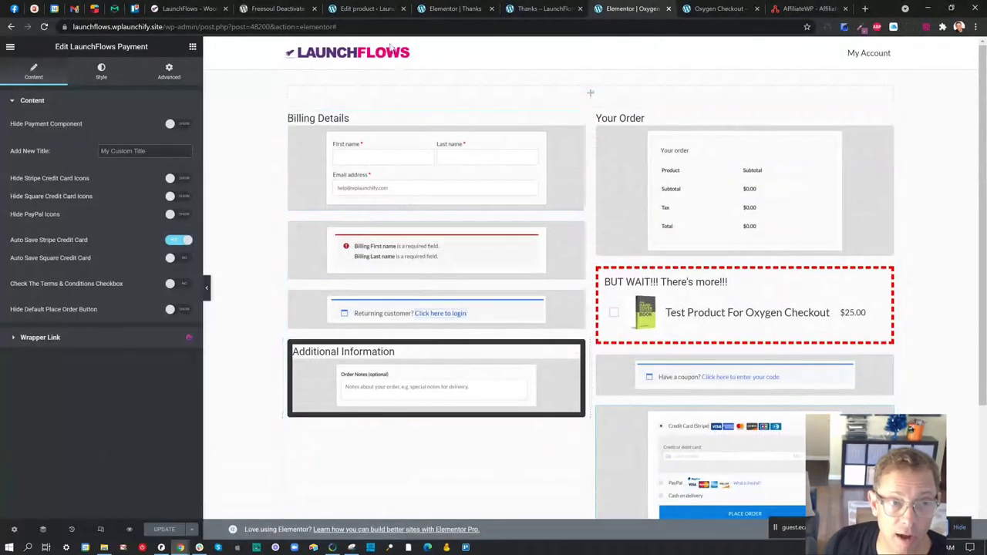
{"action": "left_click", "coordinate": [370, 9]}
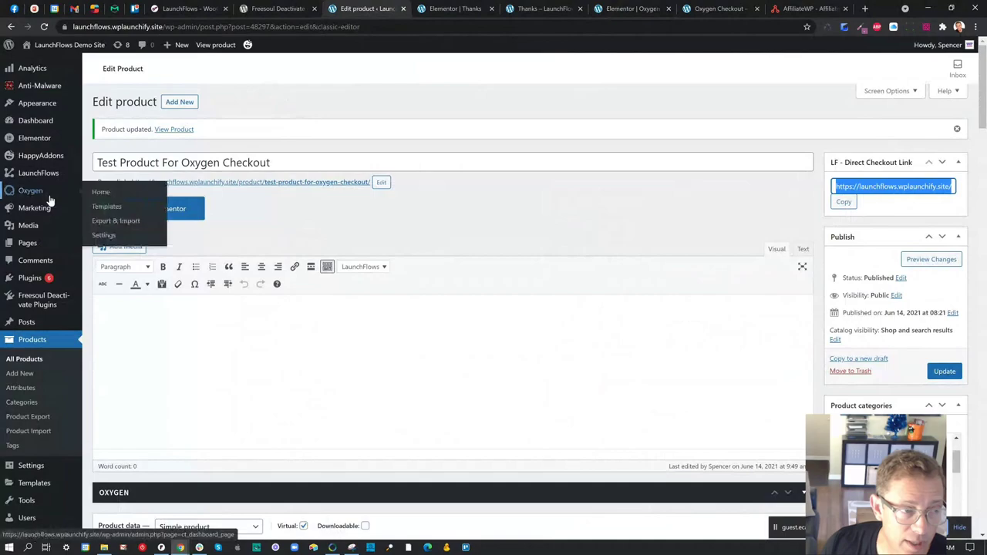
- Add a new WordPress page and enter the title 'Upsell Offer'
{"action": "mouse_move", "coordinate": [41, 231]}
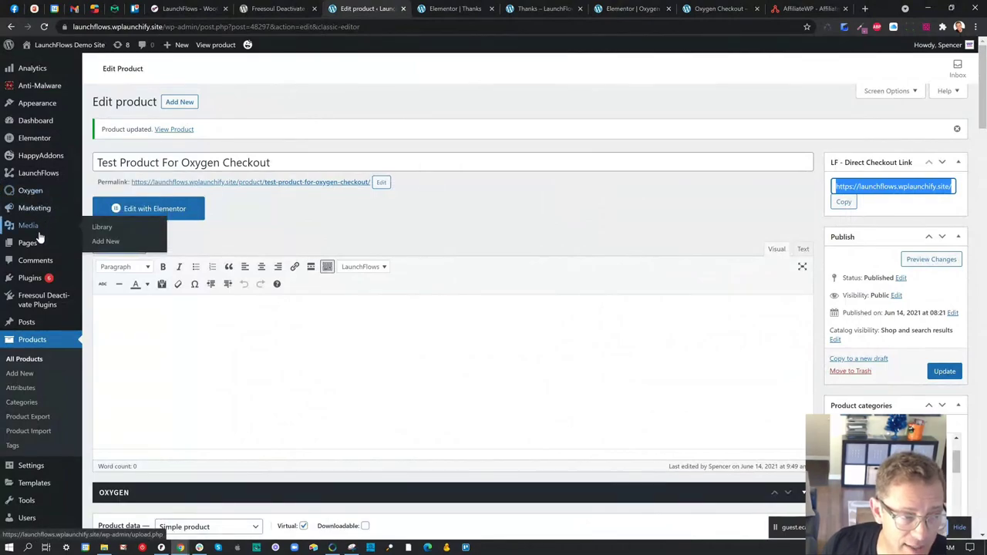
{"action": "left_click", "coordinate": [109, 259]}
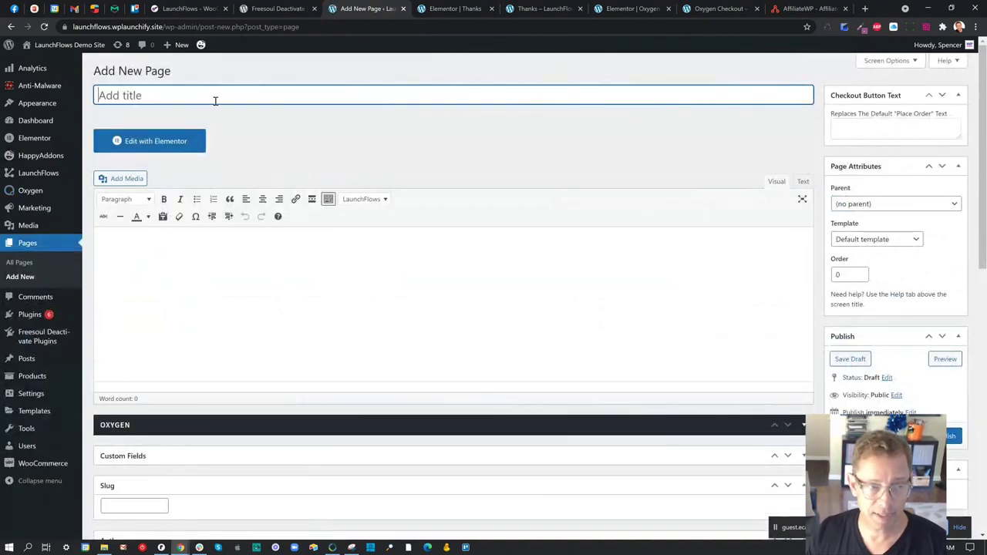
{"action": "type", "text": "Upsell Offe"}
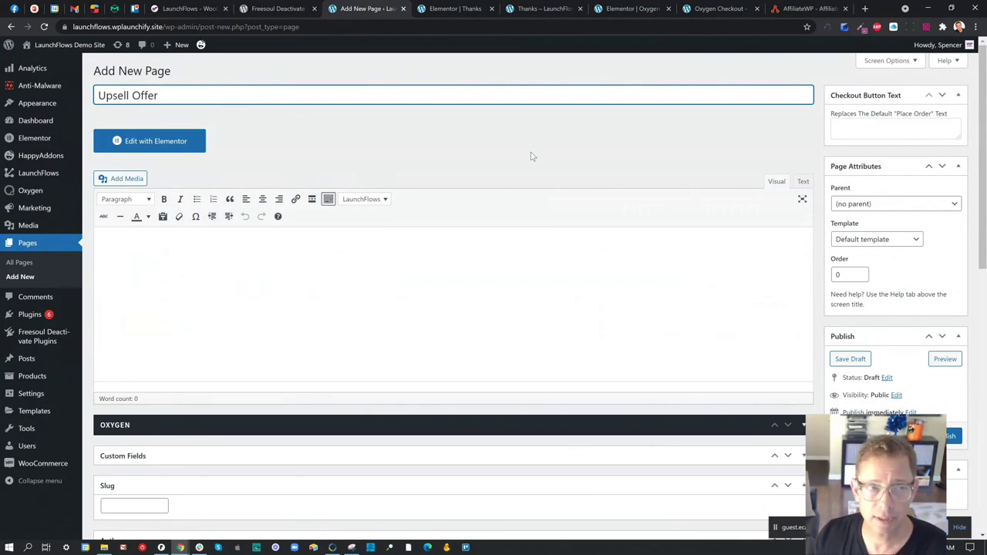
{"action": "type", "text": "r"}
{"action": "left_click", "coordinate": [171, 10]}
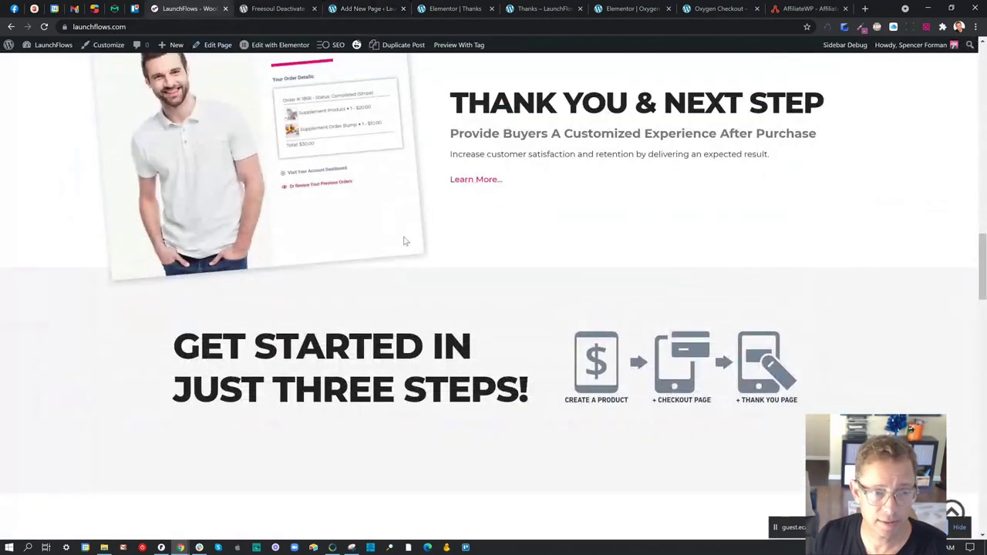
- Open the LaunchFlows Upsells & Downsells documentation and scroll to its shortcode example
{"action": "scroll", "coordinate": [410, 203], "scroll_direction": "up", "scroll_amount": 10}
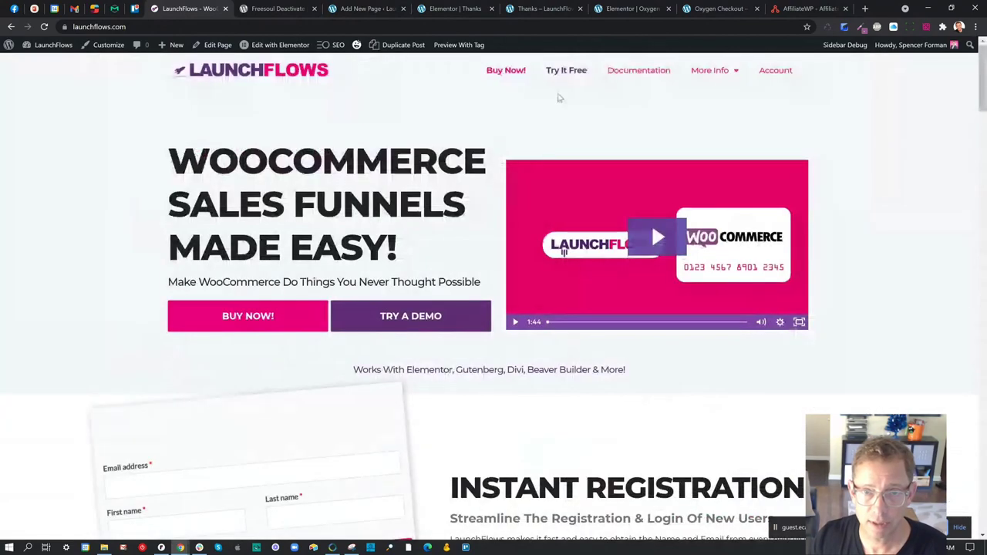
{"action": "left_click", "coordinate": [641, 70]}
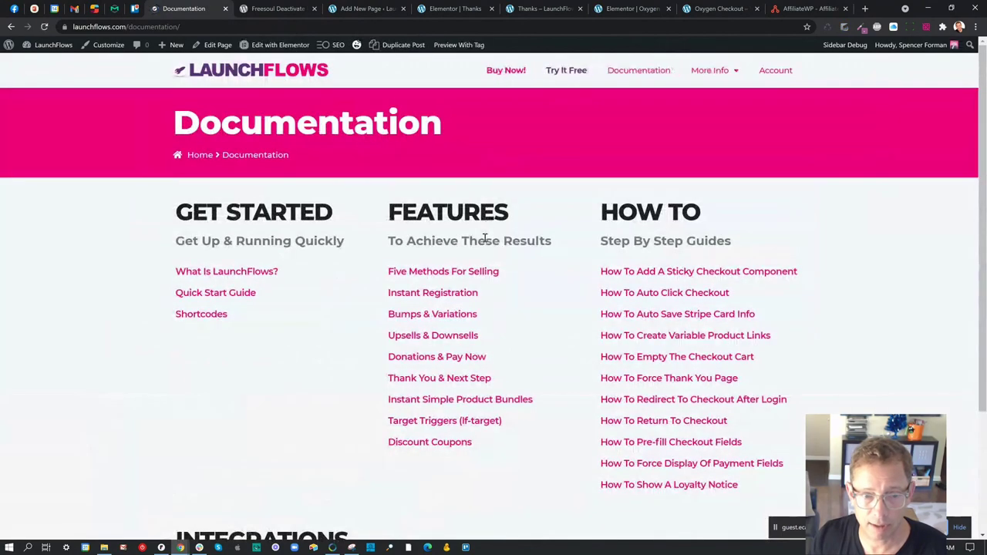
{"action": "left_click", "coordinate": [428, 341]}
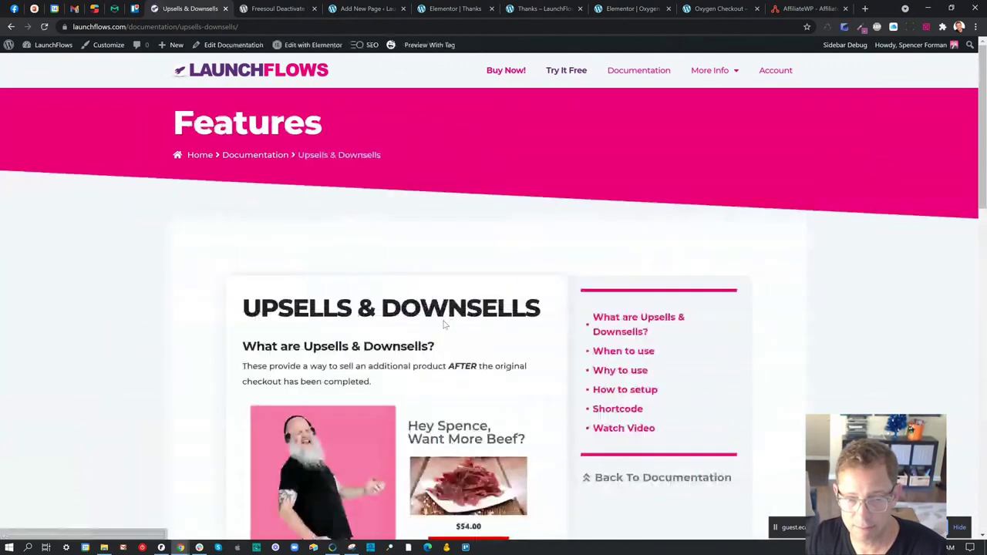
{"action": "scroll", "coordinate": [444, 324], "scroll_direction": "down", "scroll_amount": 5}
{"action": "scroll", "coordinate": [443, 325], "scroll_direction": "down", "scroll_amount": 6}
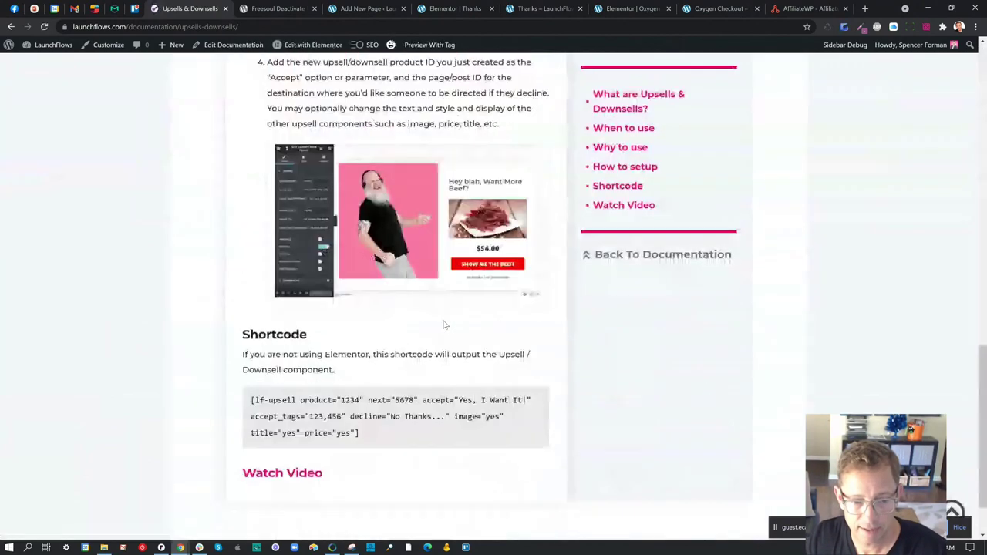
{"action": "scroll", "coordinate": [379, 374], "scroll_direction": "down", "scroll_amount": 1}
- Copy the lf-upsell shortcode example and paste it into the Upsell Offer page body
{"action": "left_click_drag", "start_coordinate": [379, 375], "coordinate": [252, 330]}
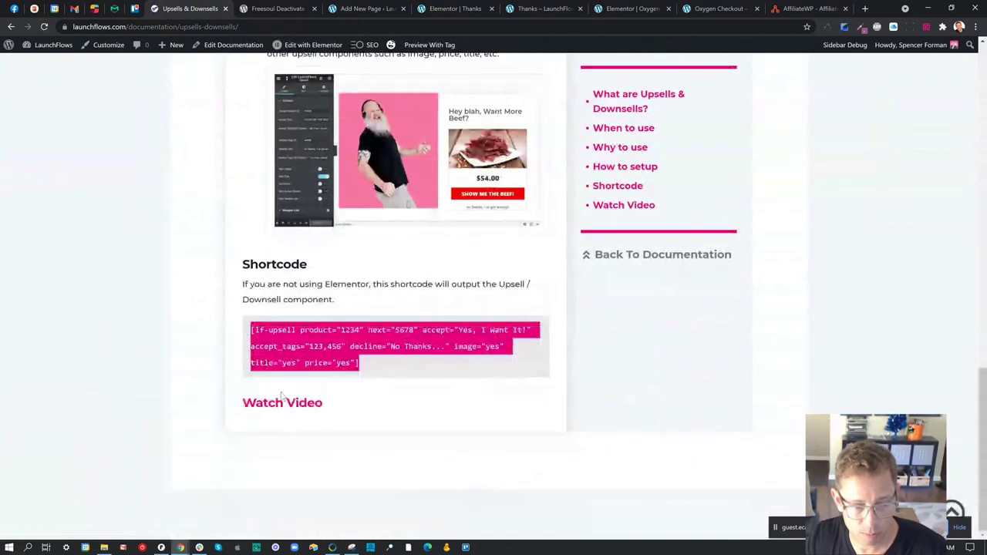
{"action": "right_click", "coordinate": [313, 355]}
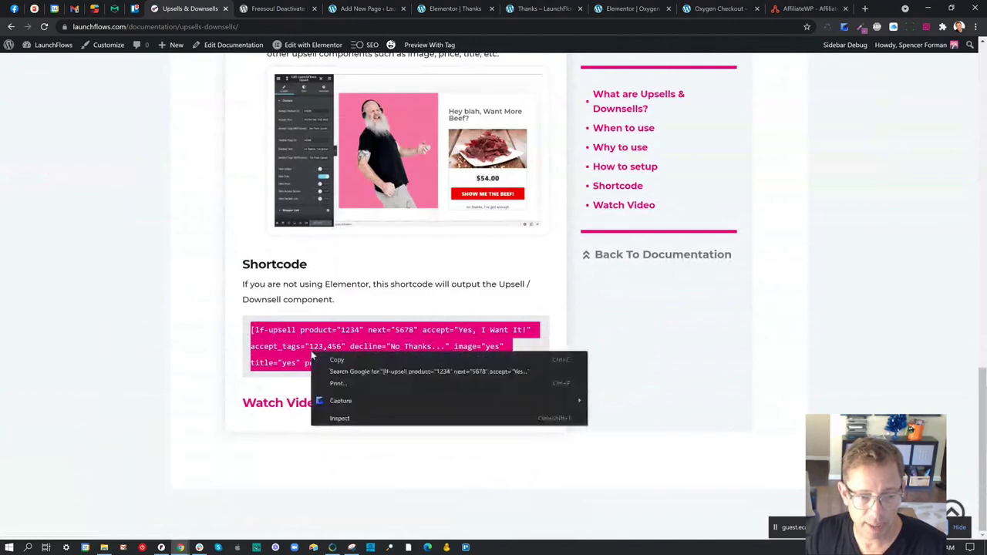
{"action": "left_click", "coordinate": [333, 360]}
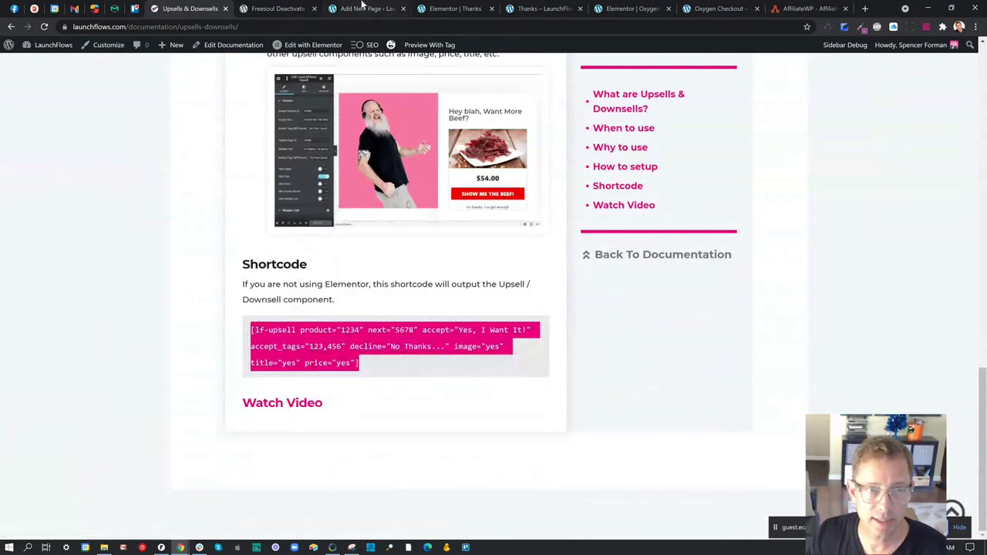
{"action": "left_click", "coordinate": [362, 8]}
{"action": "left_click", "coordinate": [338, 261]}
{"action": "key", "text": "ctrl+v"}
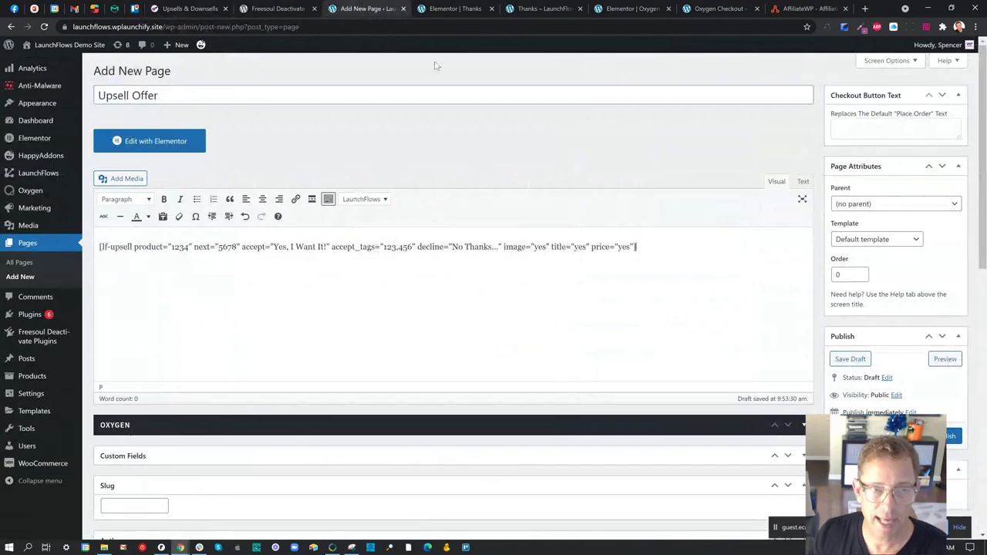
- Load the site's wp-admin dashboard in the Elementor Thanks page tab
{"action": "left_click", "coordinate": [434, 13]}
{"action": "left_click_drag", "start_coordinate": [163, 27], "coordinate": [444, 48]}
{"action": "type", "text": "wplaunchify.site/wp"}
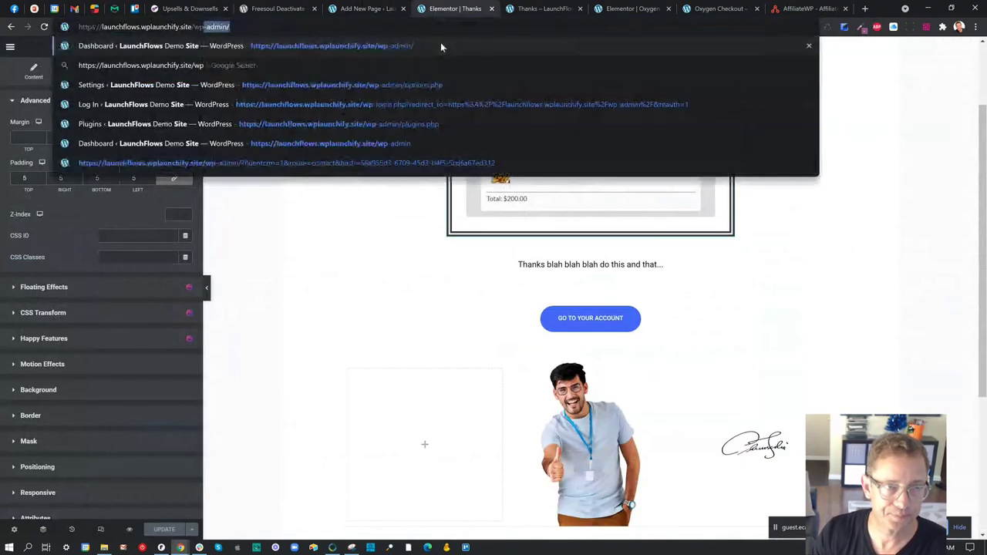
{"action": "key", "text": "Return"}
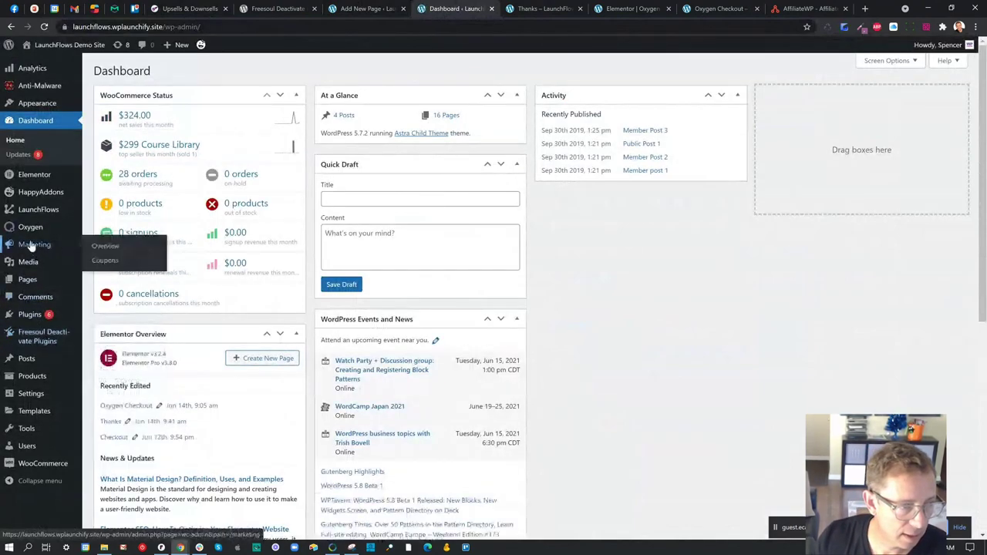
- Select the subscription product's ID in All Products, then return to the Upsell Offer draft
{"action": "mouse_move", "coordinate": [39, 217]}
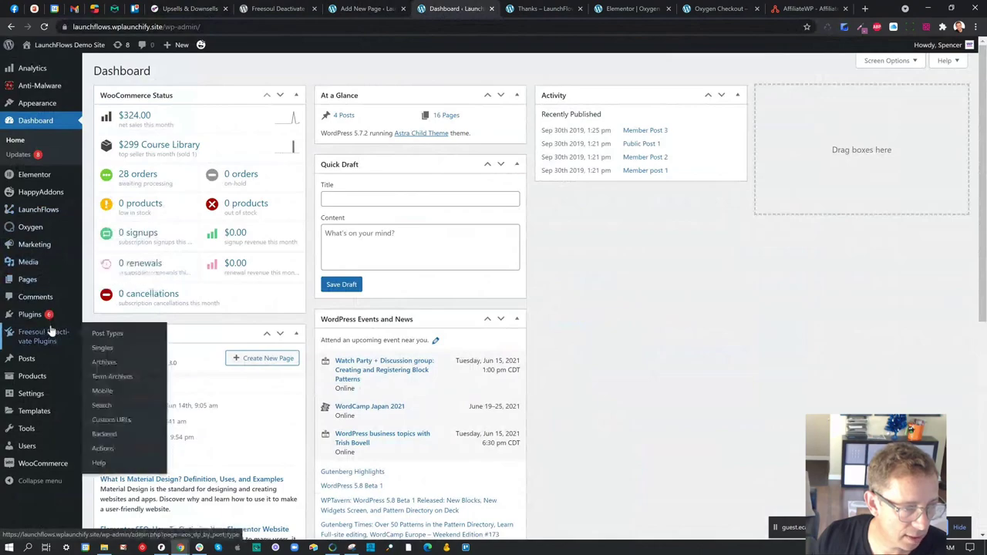
{"action": "left_click", "coordinate": [96, 378]}
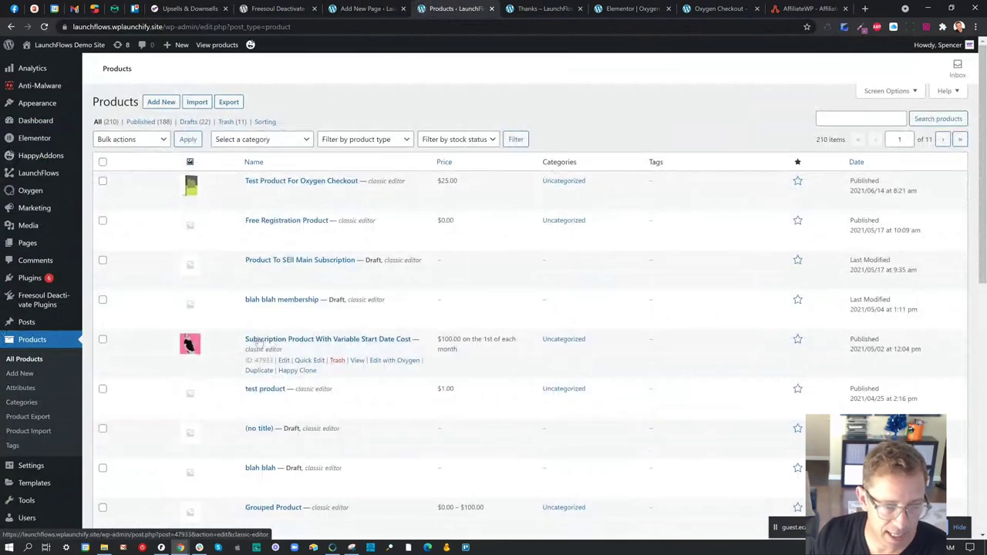
{"action": "left_click_drag", "start_coordinate": [258, 360], "coordinate": [278, 360]}
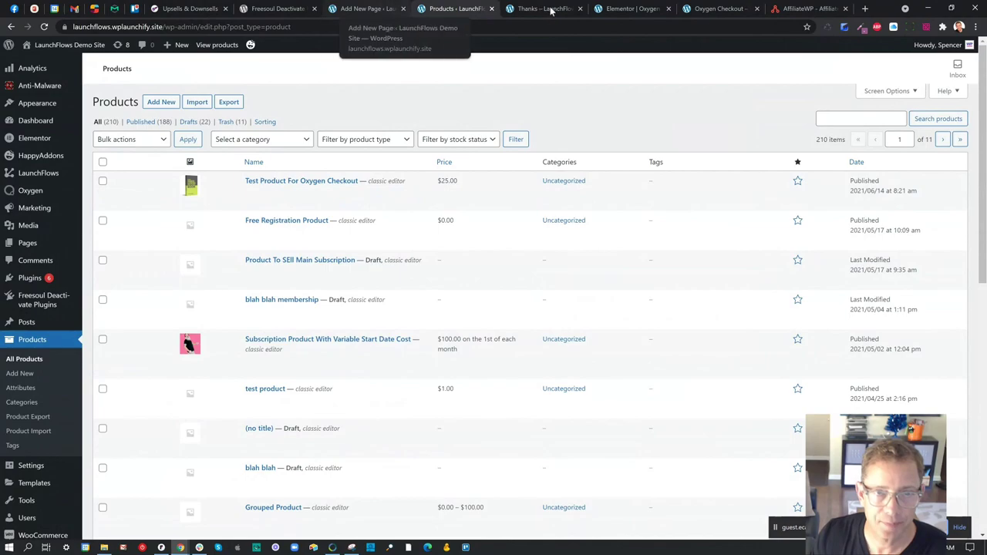
{"action": "left_click", "coordinate": [381, 11]}
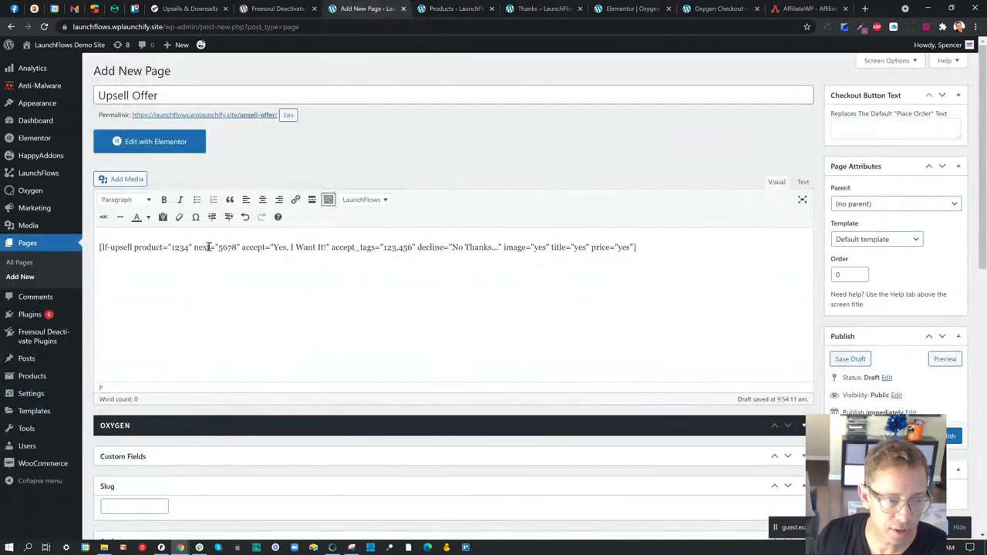
- Replace placeholder ID 1234 with 49733, delete the remaining shortcode attributes, and publish the page
{"action": "left_click_drag", "start_coordinate": [171, 247], "coordinate": [187, 248]}
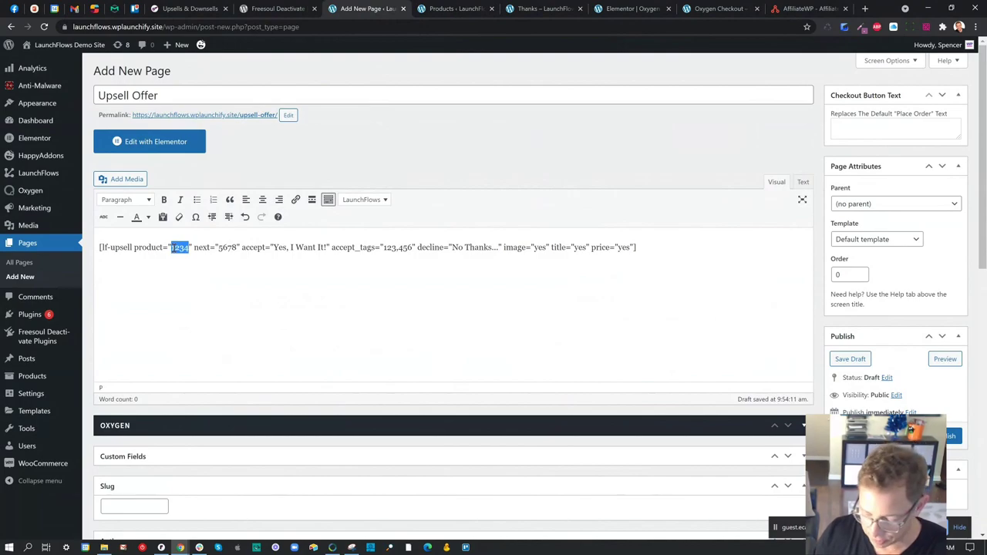
{"action": "type", "text": "19733"}
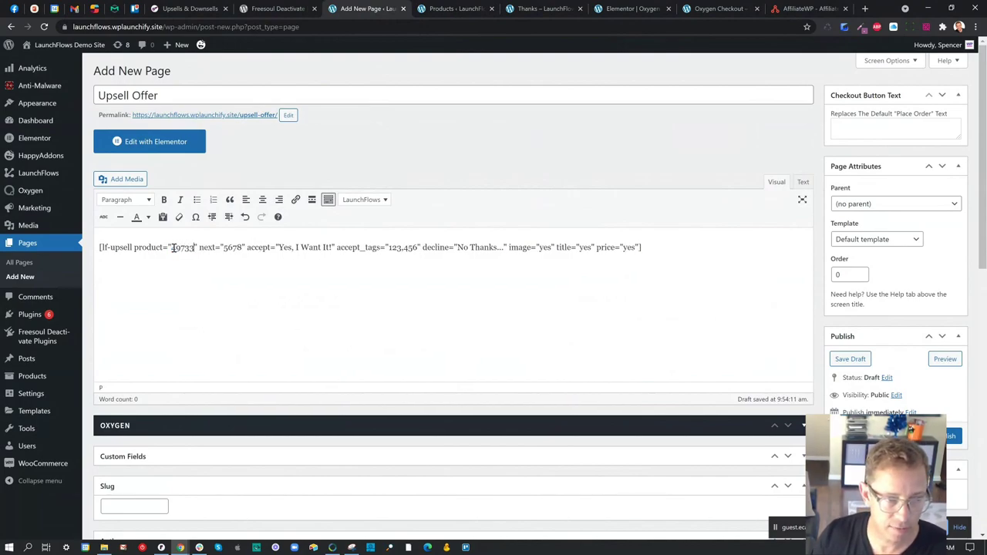
{"action": "left_click_drag", "start_coordinate": [198, 248], "coordinate": [639, 248]}
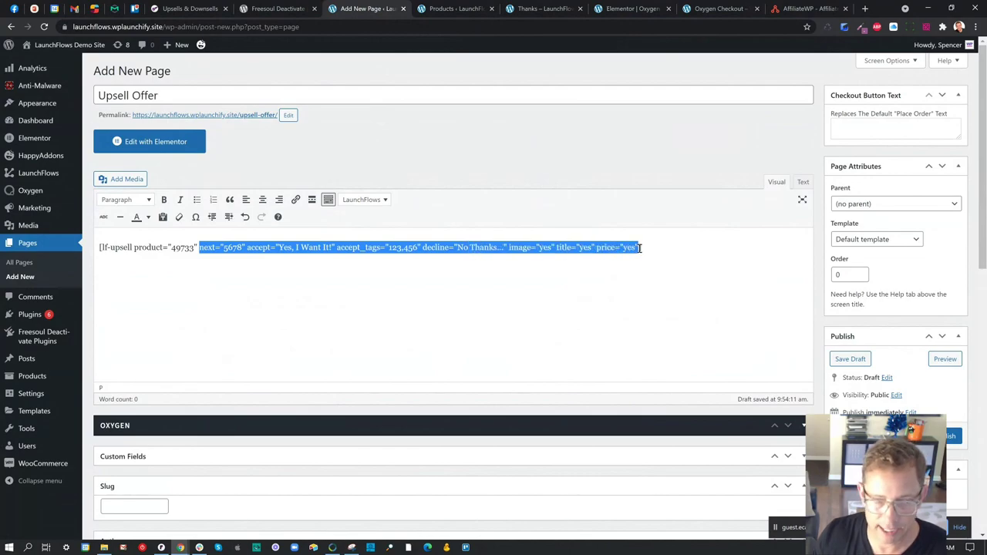
{"action": "key", "text": "BackSpace"}
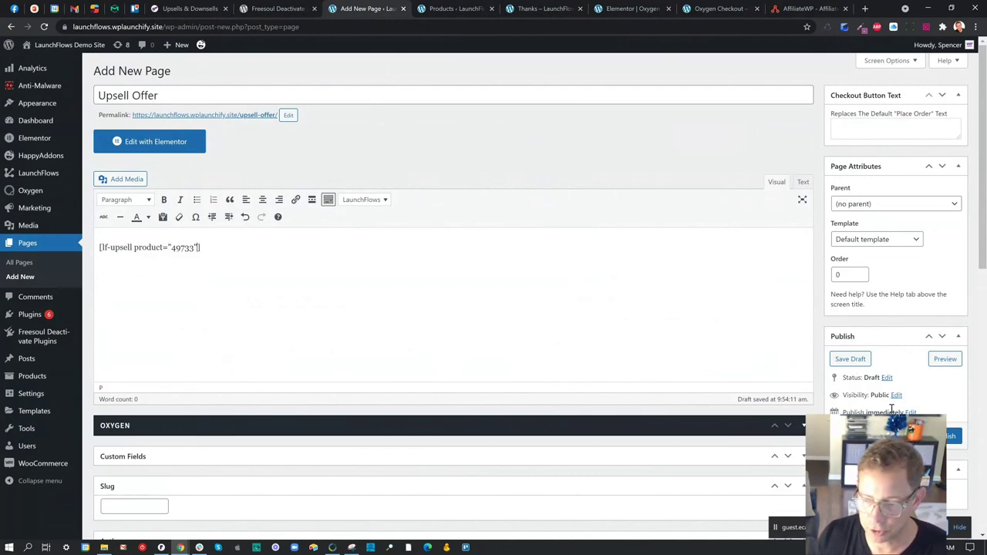
{"action": "left_click", "coordinate": [850, 358]}
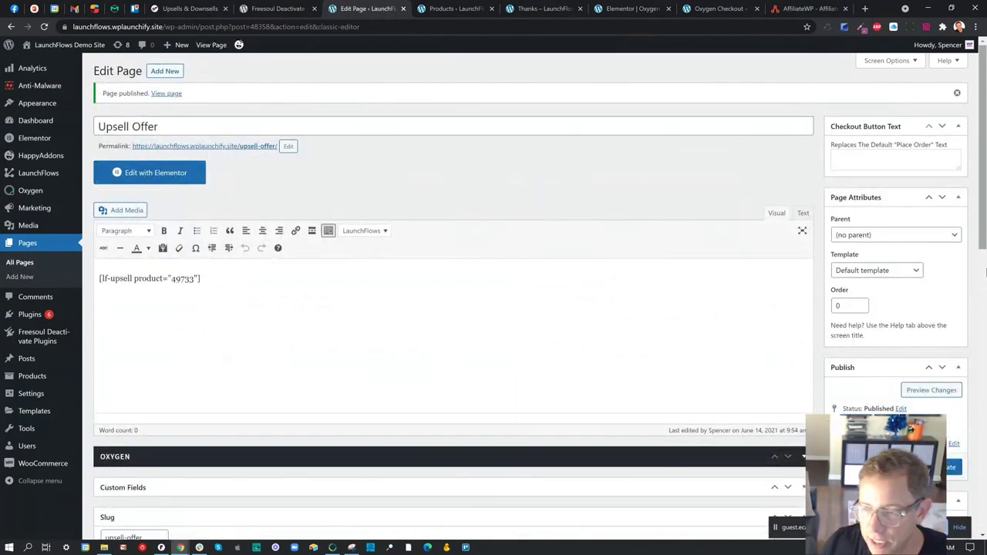
- Switch the template to Elementor Canvas, revert to Default template, and update the page
{"action": "scroll", "coordinate": [867, 281], "scroll_direction": "down", "scroll_amount": 3}
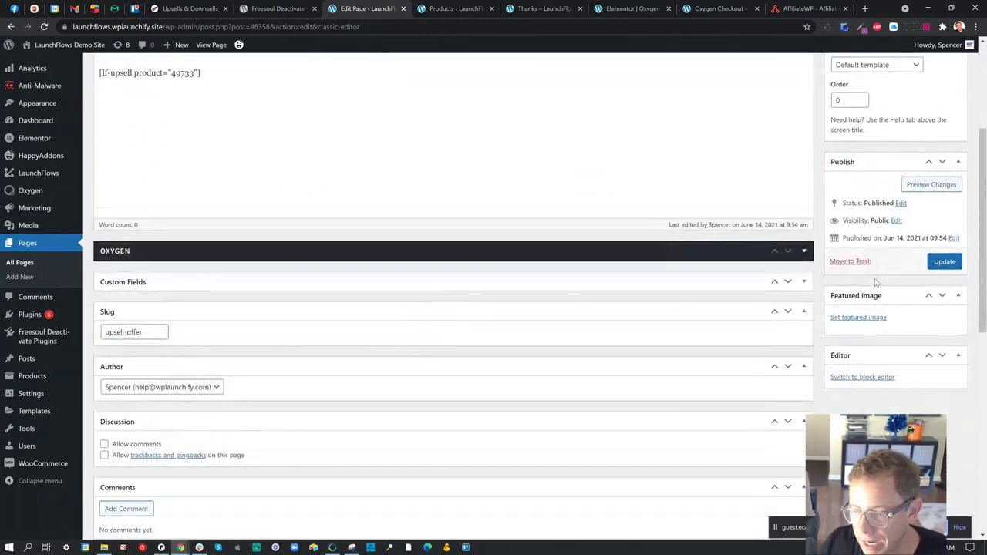
{"action": "scroll", "coordinate": [871, 279], "scroll_direction": "up", "scroll_amount": 3}
{"action": "left_click", "coordinate": [874, 273]}
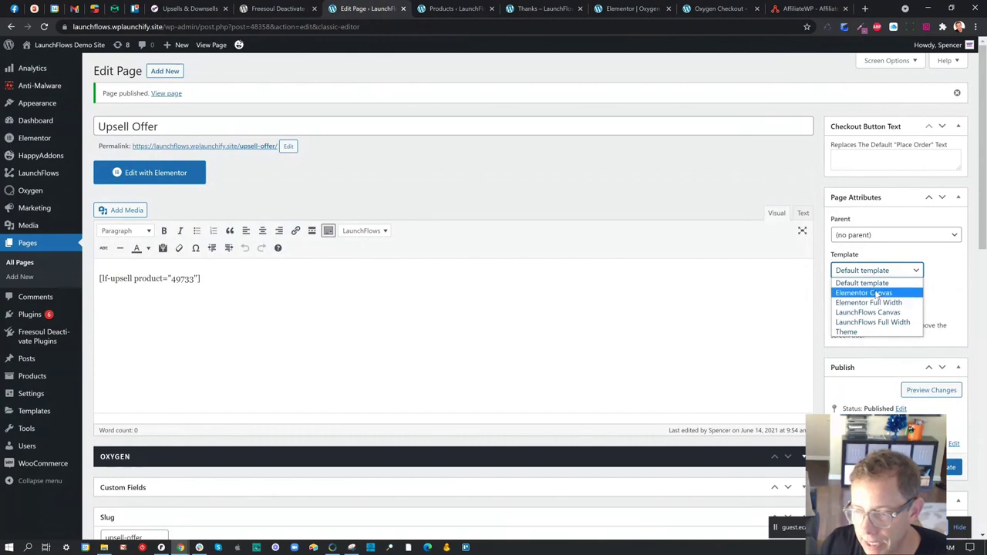
{"action": "left_click", "coordinate": [876, 293]}
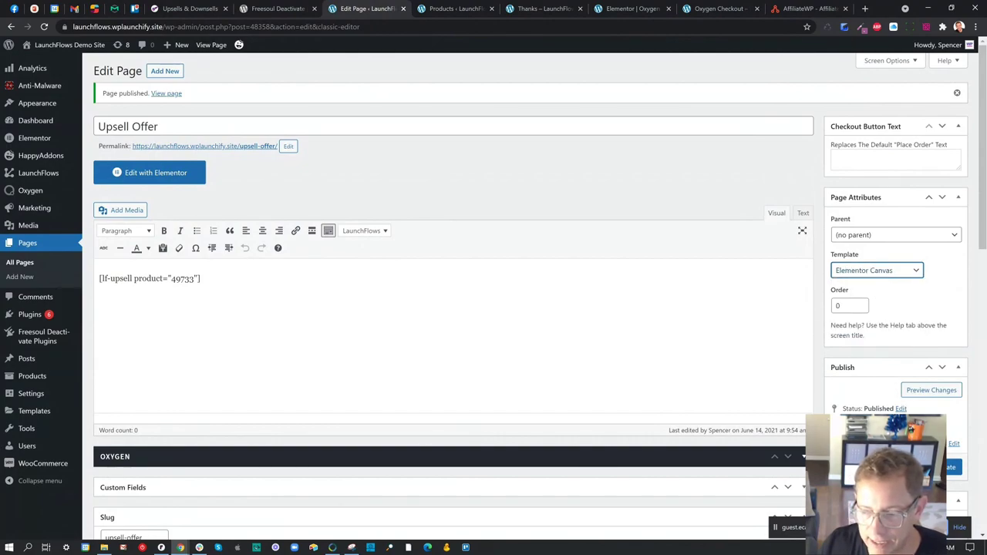
{"action": "left_click", "coordinate": [886, 272]}
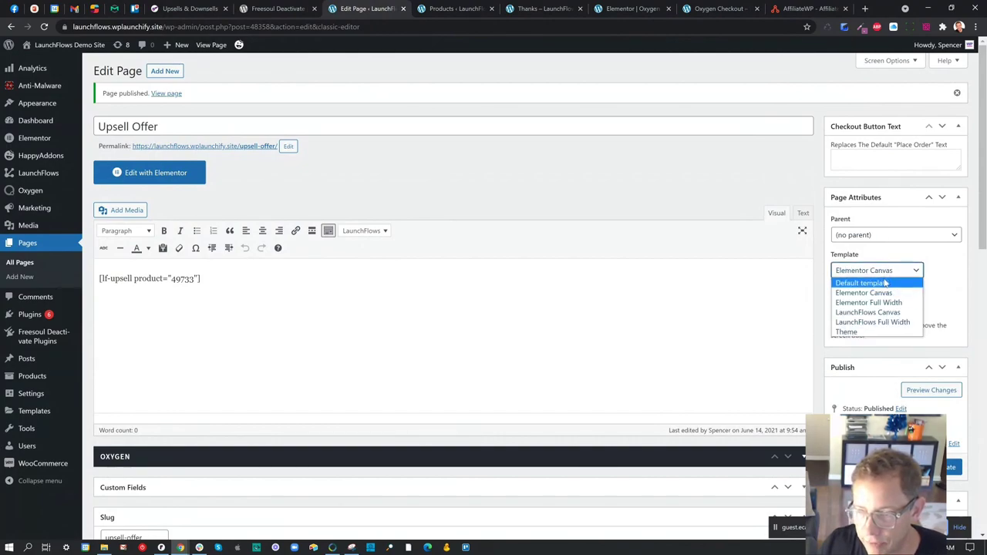
{"action": "left_click", "coordinate": [887, 282]}
{"action": "left_click", "coordinate": [948, 469]}
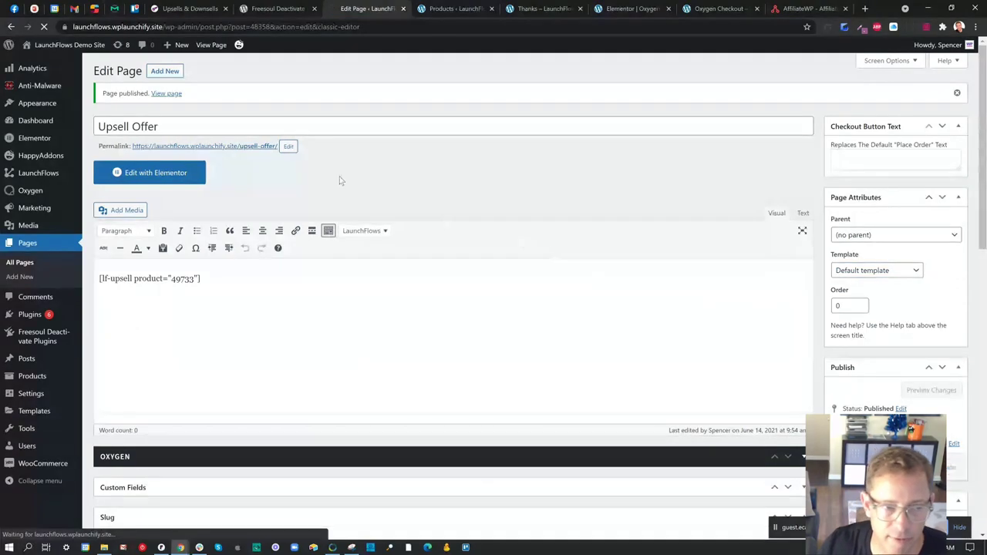
- Open the live Upsell Offer page in a new tab to check its $25 checkout
{"action": "right_click", "coordinate": [266, 147]}
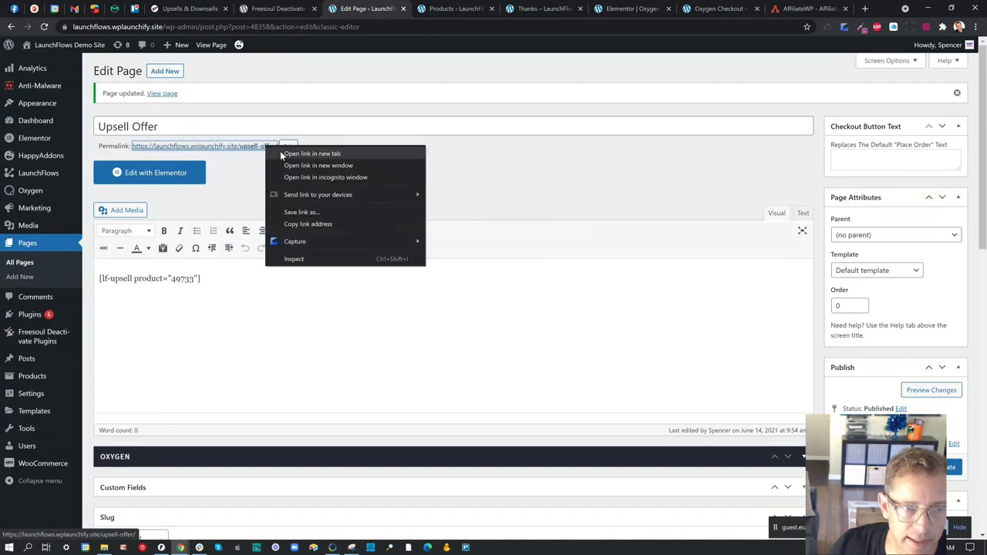
{"action": "left_click", "coordinate": [311, 153]}
{"action": "left_click", "coordinate": [421, 8]}
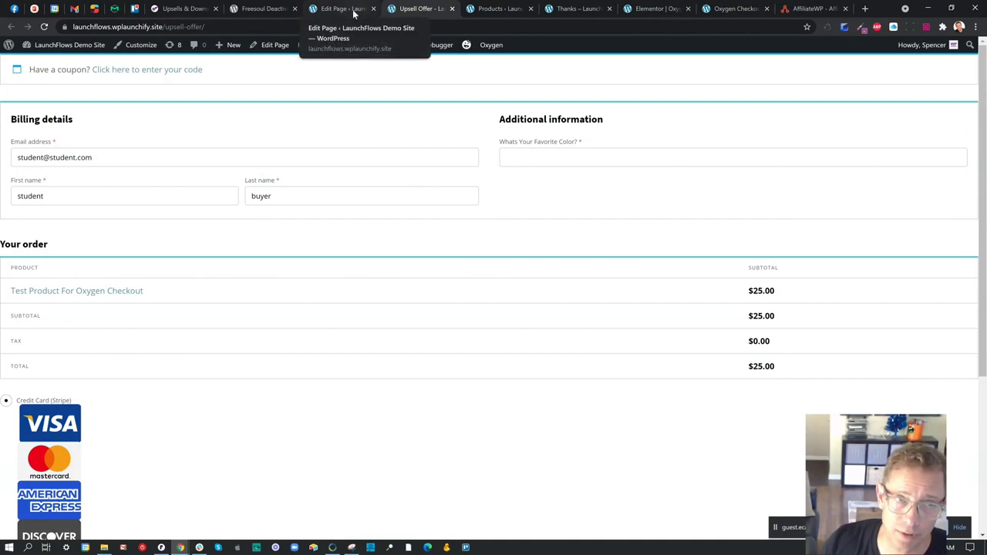
{"action": "left_click", "coordinate": [354, 13]}
- Uncheck OXYGEN and OXYGEN WOOCOMMERCE in the page's Freesoul Deactivate Plugins box
{"action": "scroll", "coordinate": [347, 166], "scroll_direction": "down", "scroll_amount": 4}
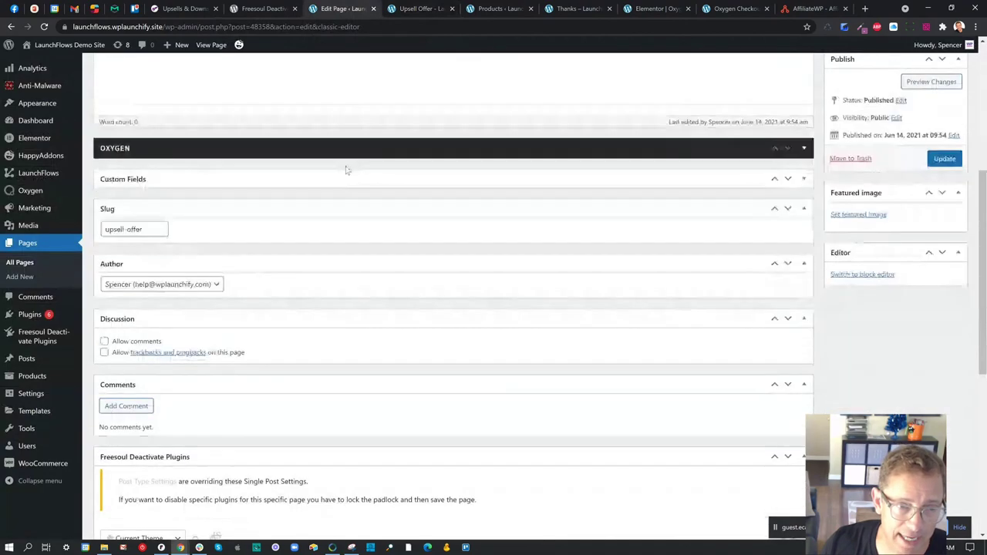
{"action": "scroll", "coordinate": [285, 305], "scroll_direction": "down", "scroll_amount": 5}
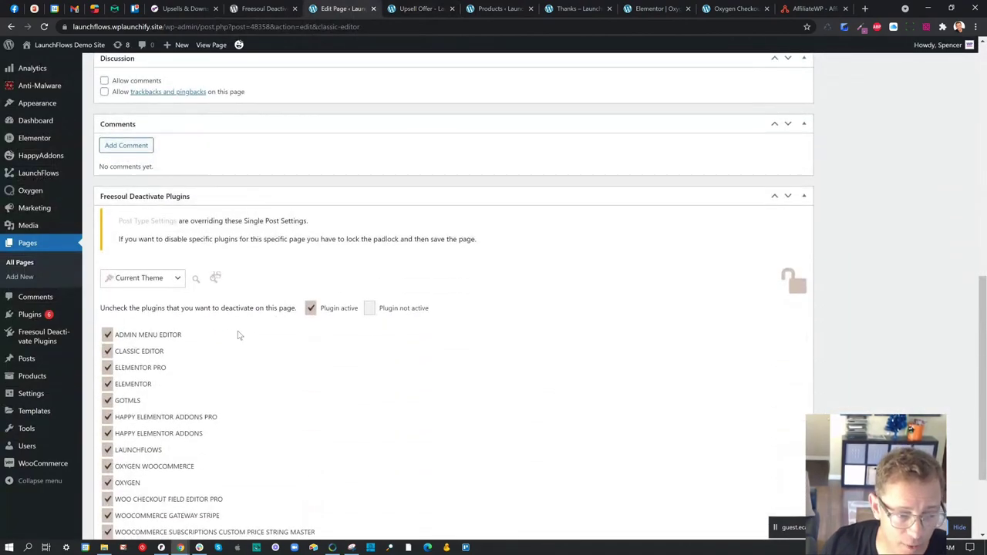
{"action": "left_click", "coordinate": [108, 358]}
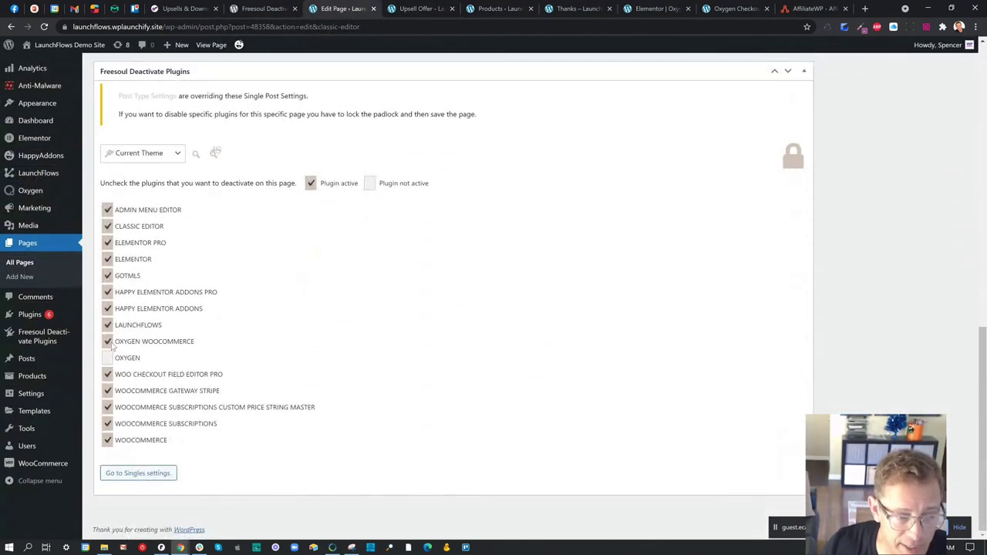
{"action": "left_click", "coordinate": [108, 342]}
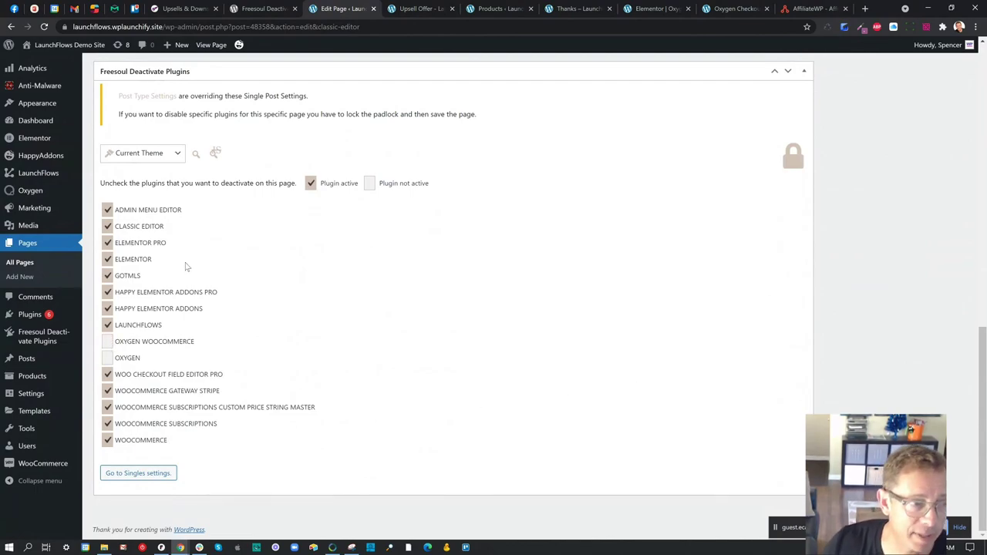
- Open Plugins > Installed Plugins in a new tab and scroll to the Oxygen plugins
{"action": "mouse_move", "coordinate": [42, 320]}
{"action": "right_click", "coordinate": [107, 319]}
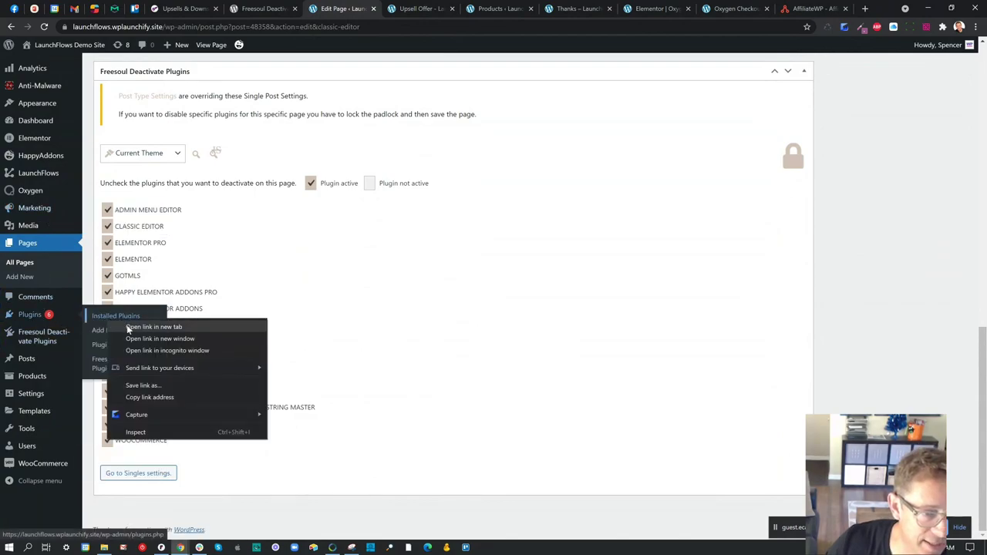
{"action": "left_click", "coordinate": [129, 329]}
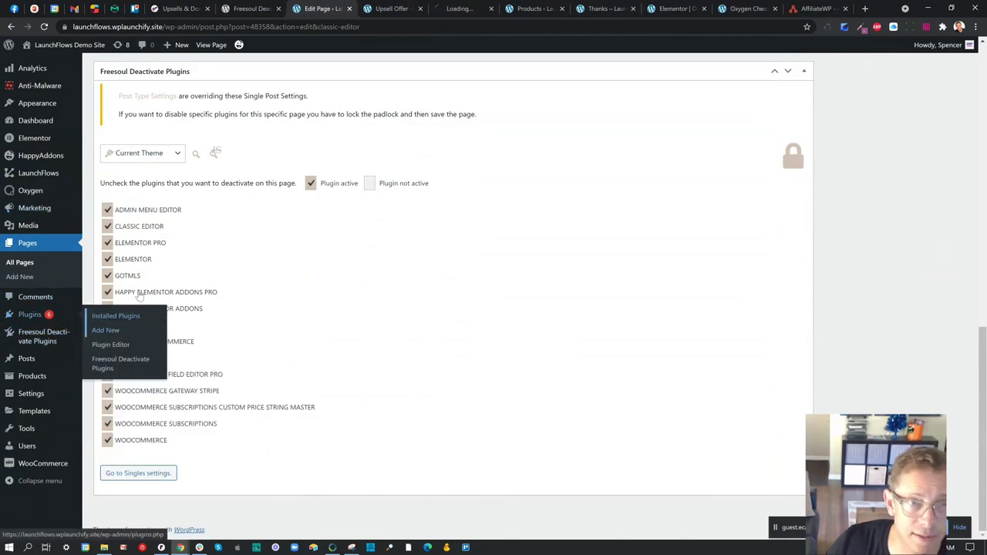
{"action": "left_click", "coordinate": [455, 9]}
{"action": "scroll", "coordinate": [379, 292], "scroll_direction": "down", "scroll_amount": 15}
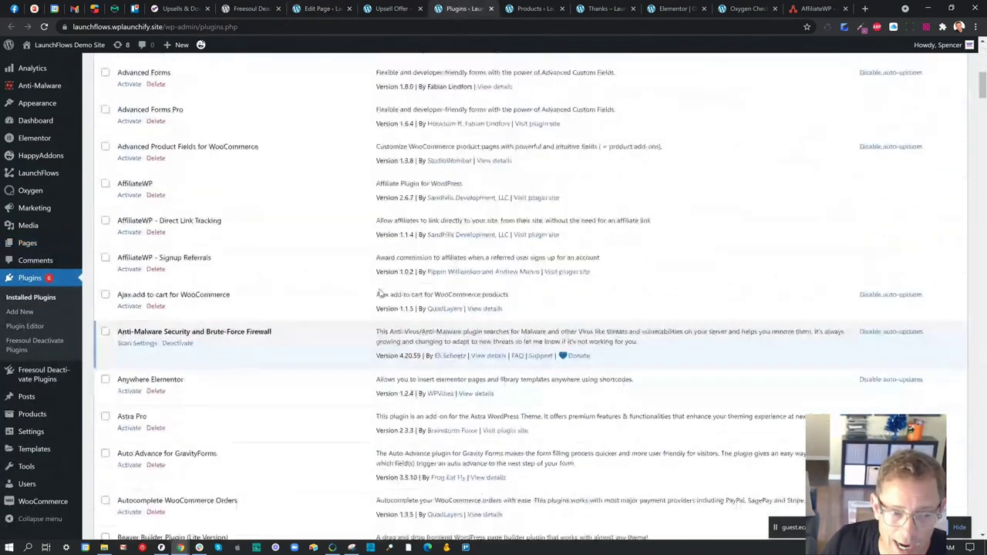
{"action": "scroll", "coordinate": [379, 292], "scroll_direction": "down", "scroll_amount": 12}
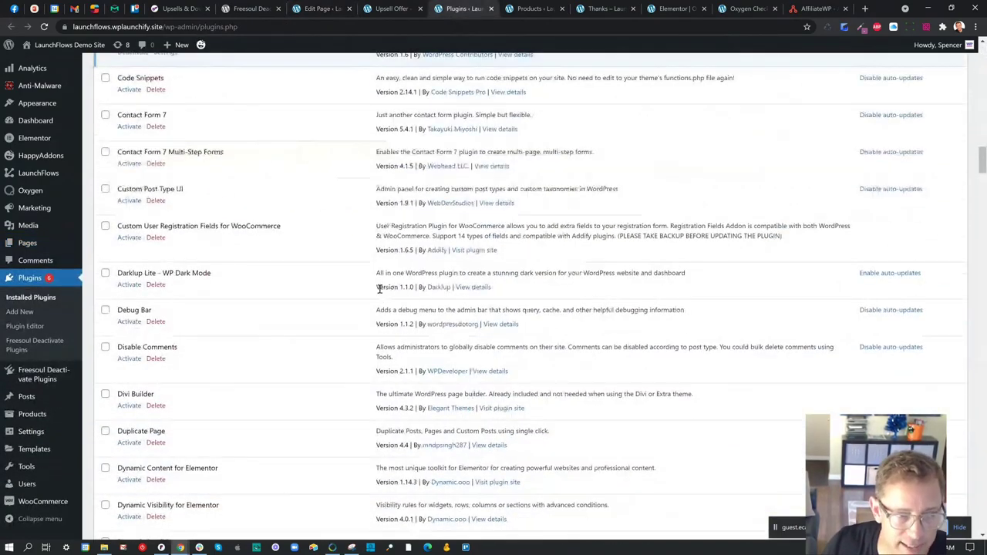
{"action": "scroll", "coordinate": [379, 289], "scroll_direction": "down", "scroll_amount": 6}
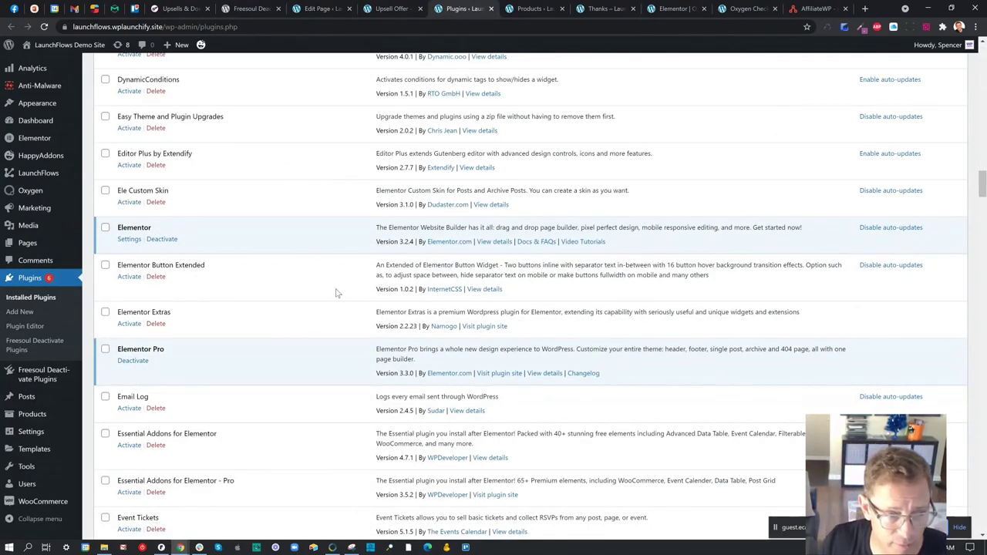
{"action": "scroll", "coordinate": [337, 293], "scroll_direction": "down", "scroll_amount": 5}
{"action": "scroll", "coordinate": [337, 293], "scroll_direction": "down", "scroll_amount": 7}
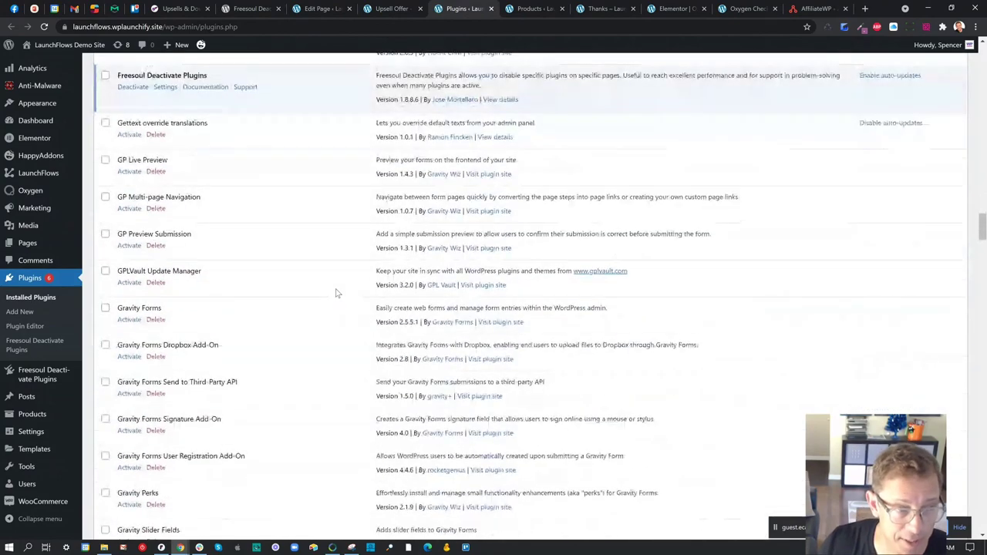
{"action": "scroll", "coordinate": [336, 293], "scroll_direction": "down", "scroll_amount": 15}
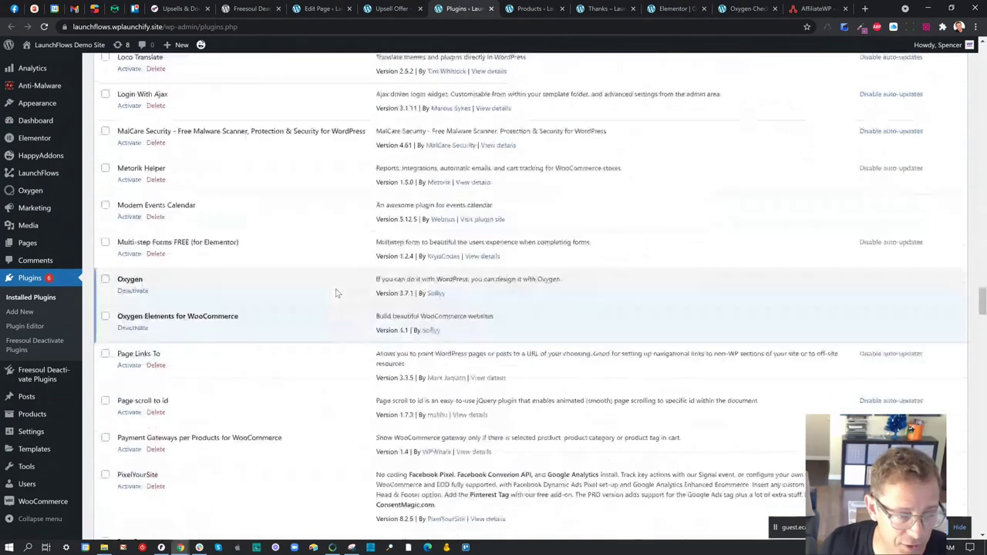
{"action": "left_click", "coordinate": [139, 293]}
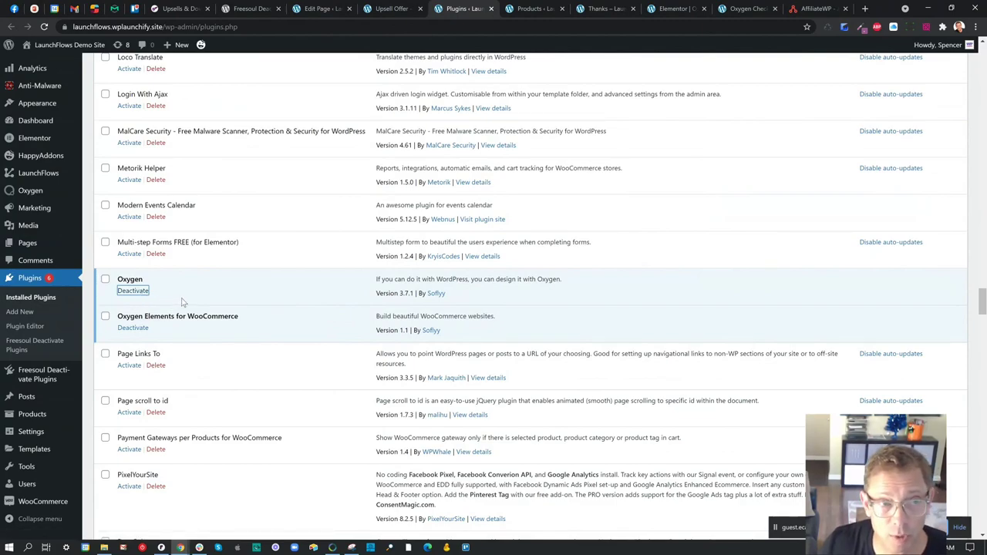
- Bulk-deactivate the Oxygen and Oxygen Elements for WooCommerce plugins
{"action": "left_click", "coordinate": [105, 279]}
{"action": "left_click", "coordinate": [104, 316]}
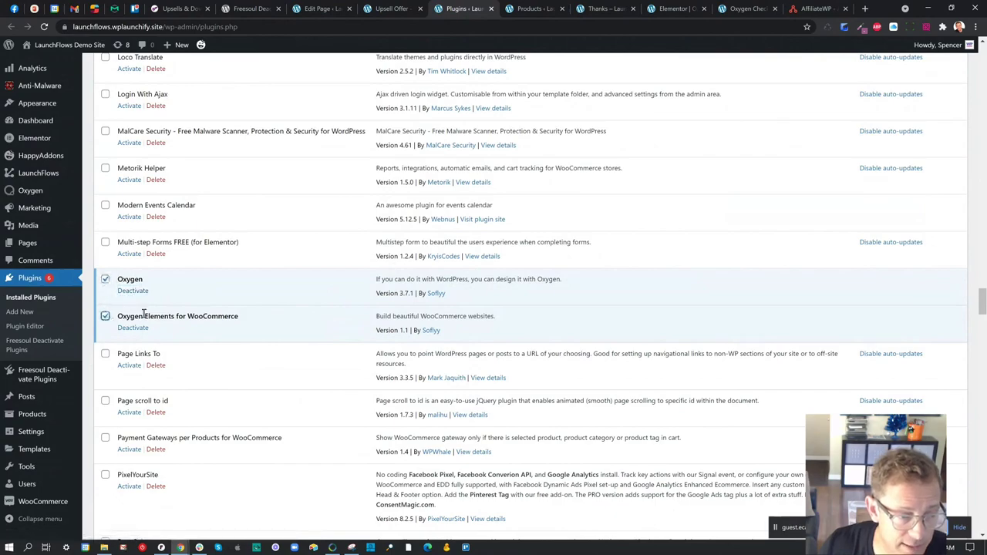
{"action": "scroll", "coordinate": [143, 312], "scroll_direction": "down", "scroll_amount": 1}
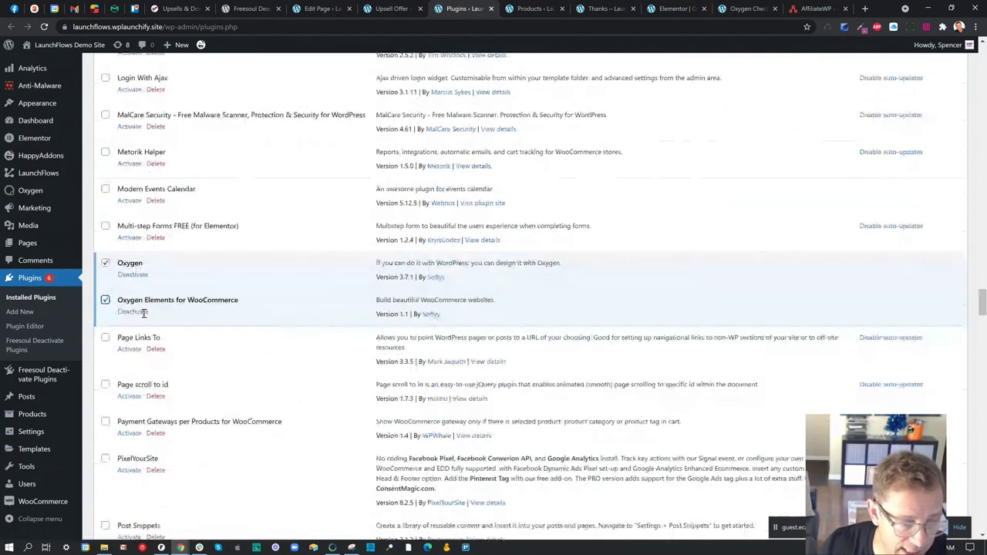
{"action": "scroll", "coordinate": [144, 313], "scroll_direction": "down", "scroll_amount": 15}
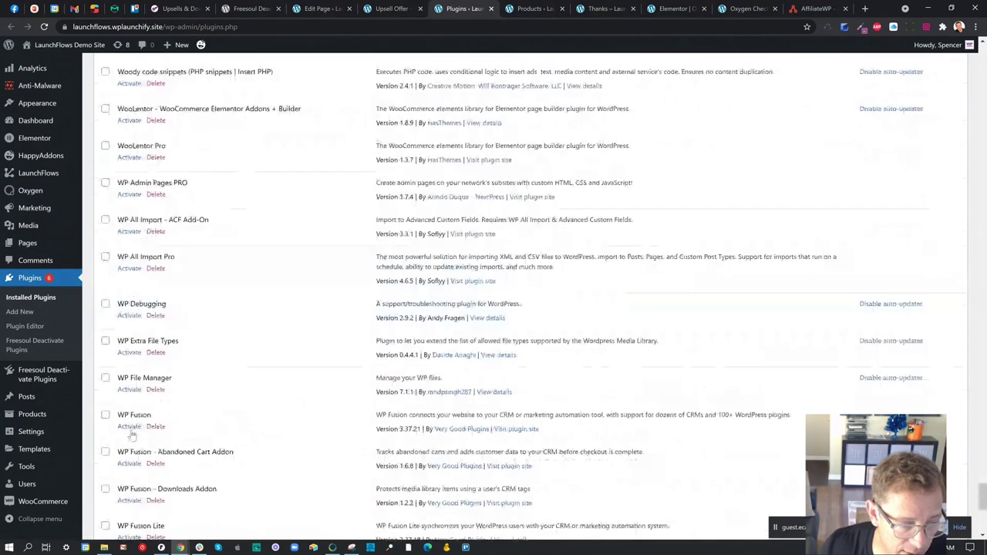
{"action": "scroll", "coordinate": [132, 435], "scroll_direction": "down", "scroll_amount": 5}
{"action": "left_click", "coordinate": [136, 484]}
{"action": "left_click", "coordinate": [116, 430]}
{"action": "left_click", "coordinate": [198, 486]}
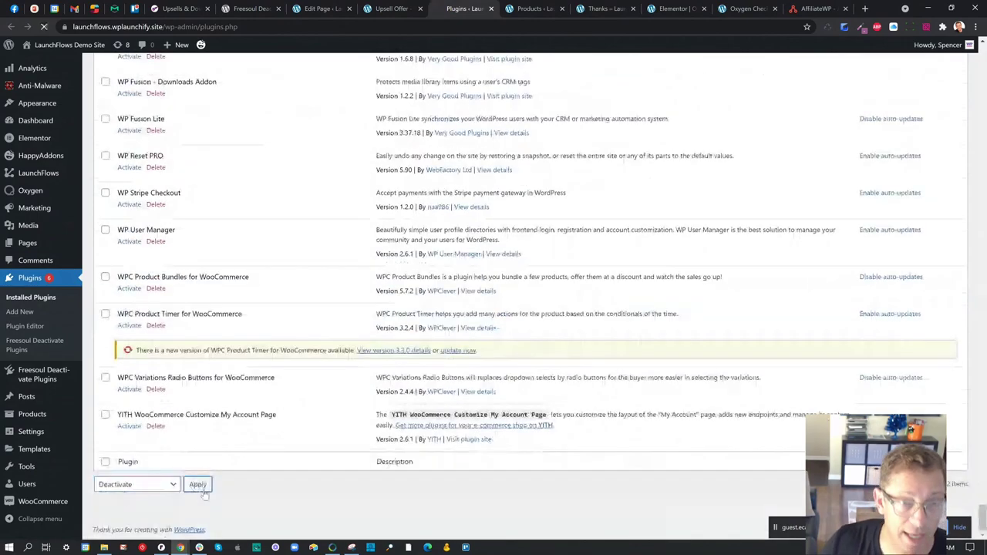
- Reload the live Upsell Offer page
{"action": "left_click", "coordinate": [524, 11]}
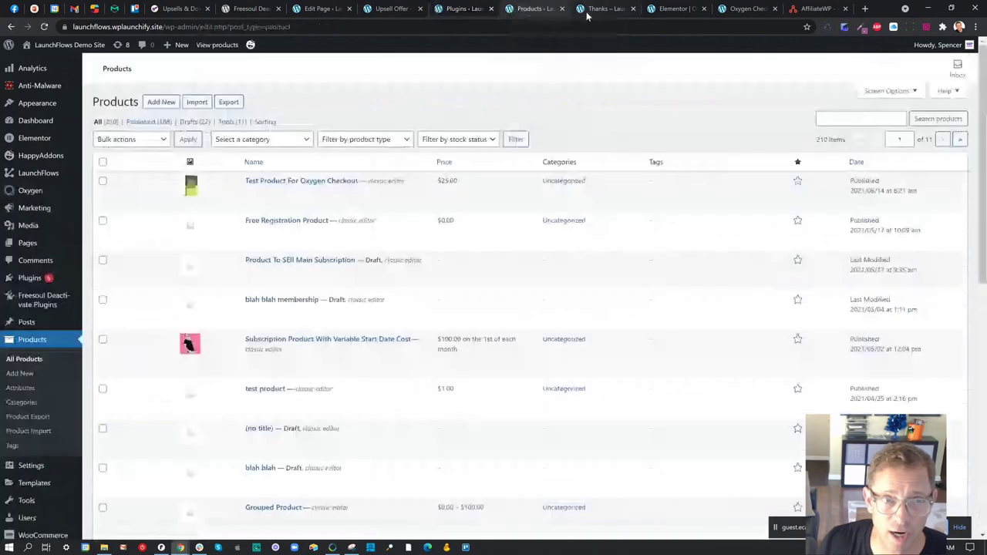
{"action": "left_click", "coordinate": [391, 9]}
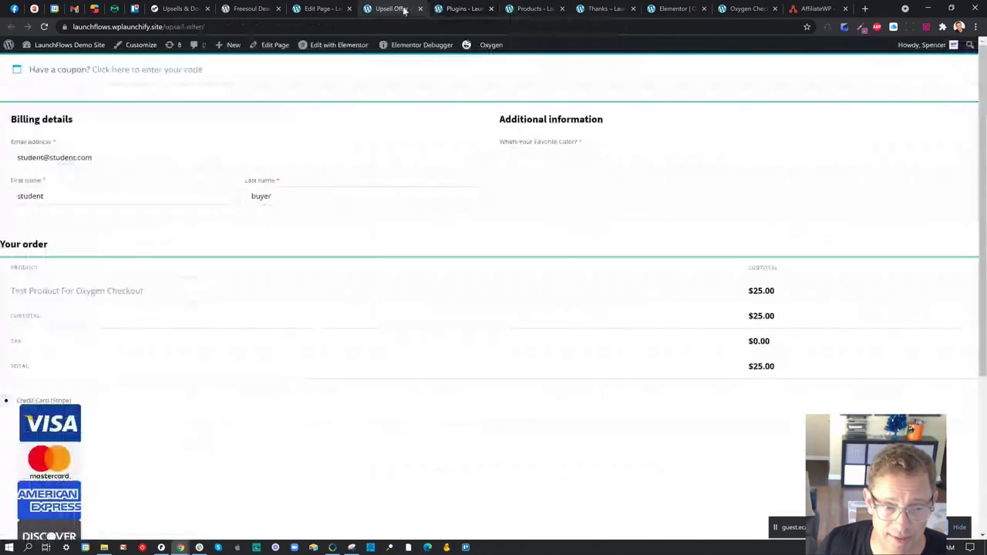
{"action": "left_click", "coordinate": [44, 27]}
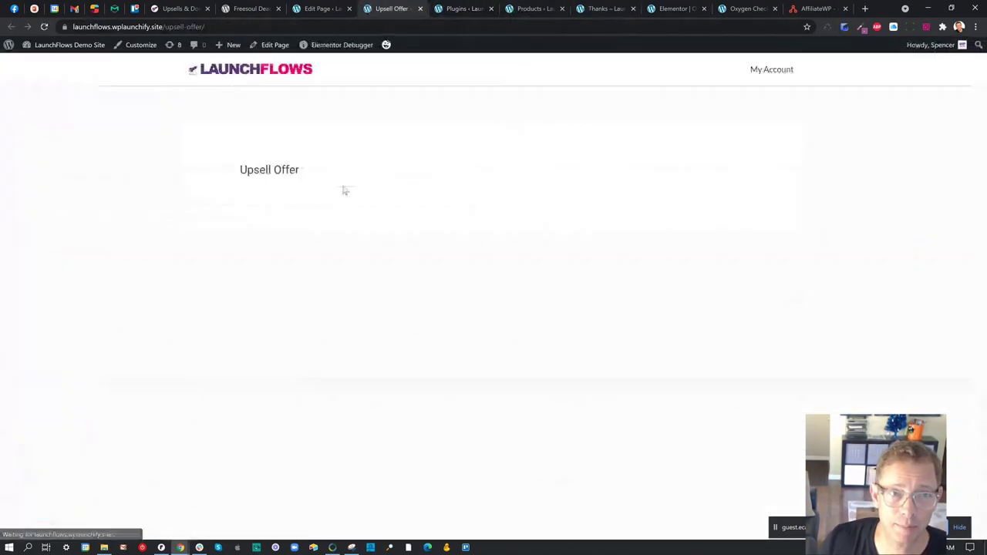
- Update the Upsell Offer page with its lf-upsell shortcode and view it live
{"action": "left_click", "coordinate": [322, 9]}
{"action": "scroll", "coordinate": [564, 232], "scroll_direction": "up", "scroll_amount": 4}
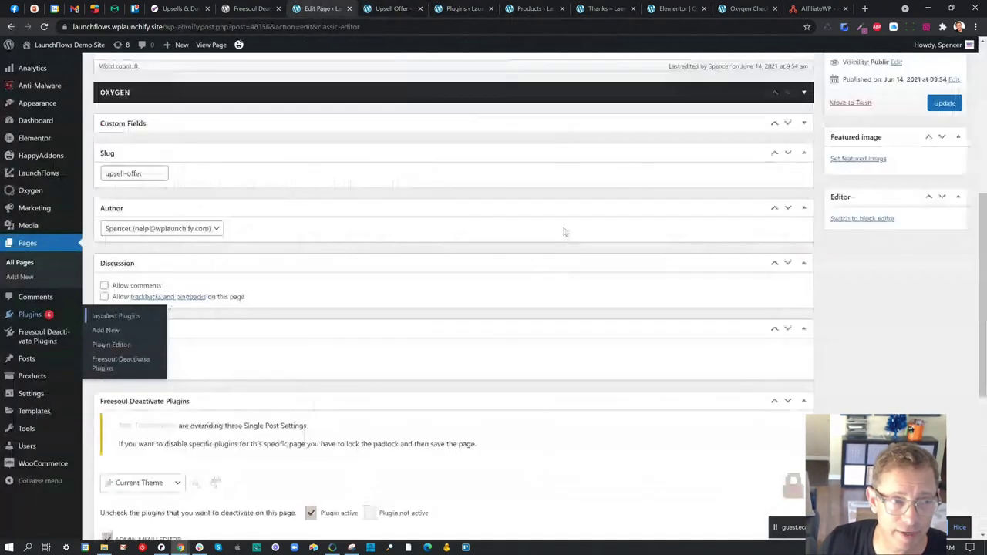
{"action": "scroll", "coordinate": [462, 200], "scroll_direction": "up", "scroll_amount": 3}
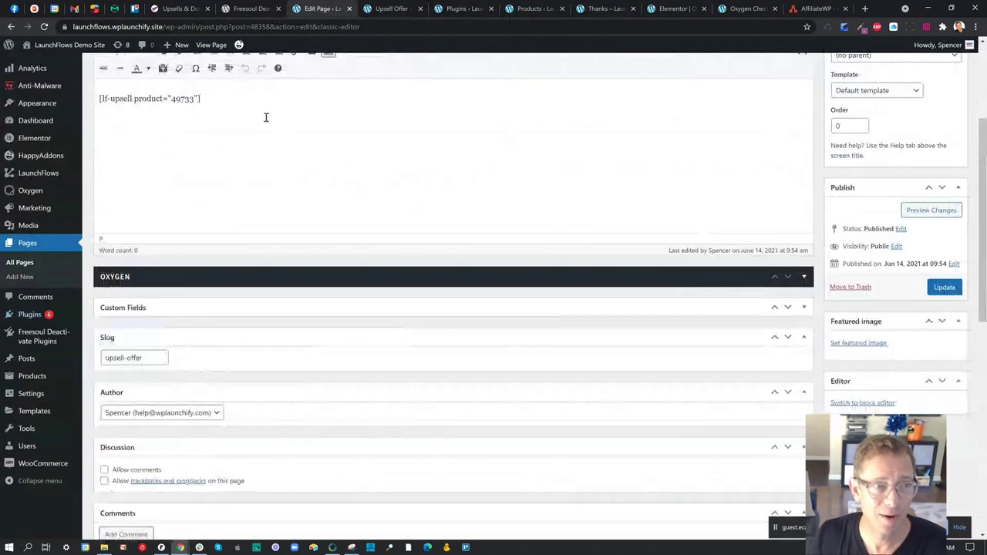
{"action": "left_click_drag", "start_coordinate": [244, 103], "coordinate": [100, 96]}
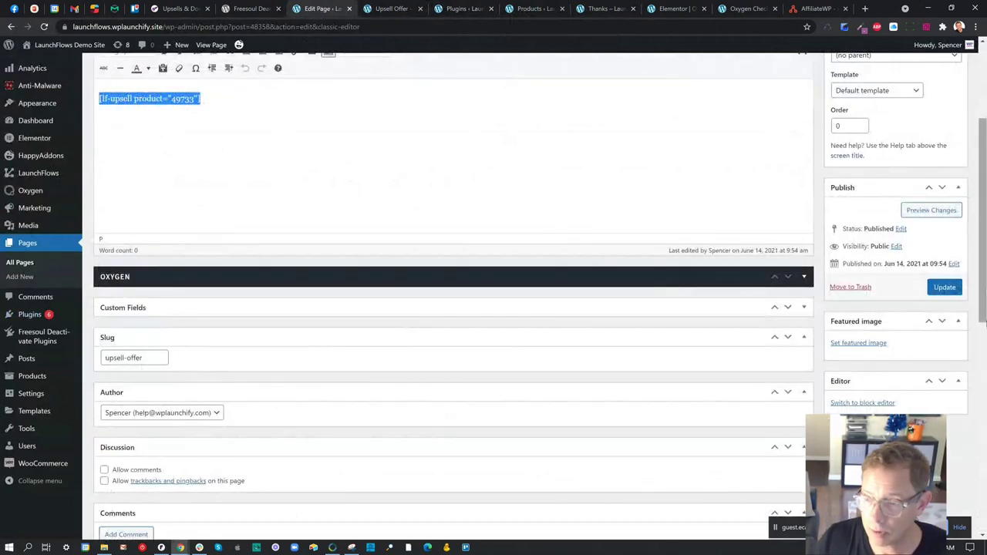
{"action": "left_click", "coordinate": [944, 288]}
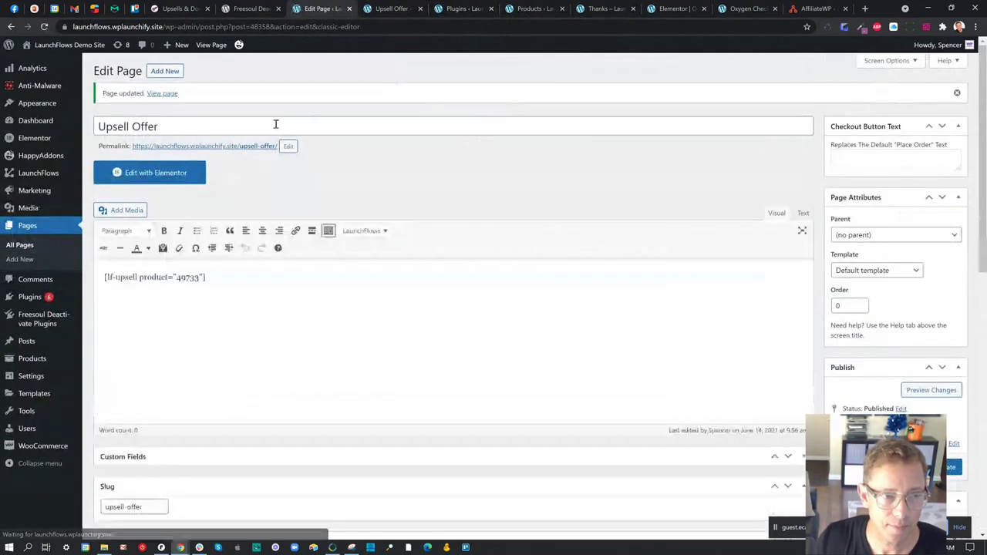
{"action": "left_click", "coordinate": [270, 146]}
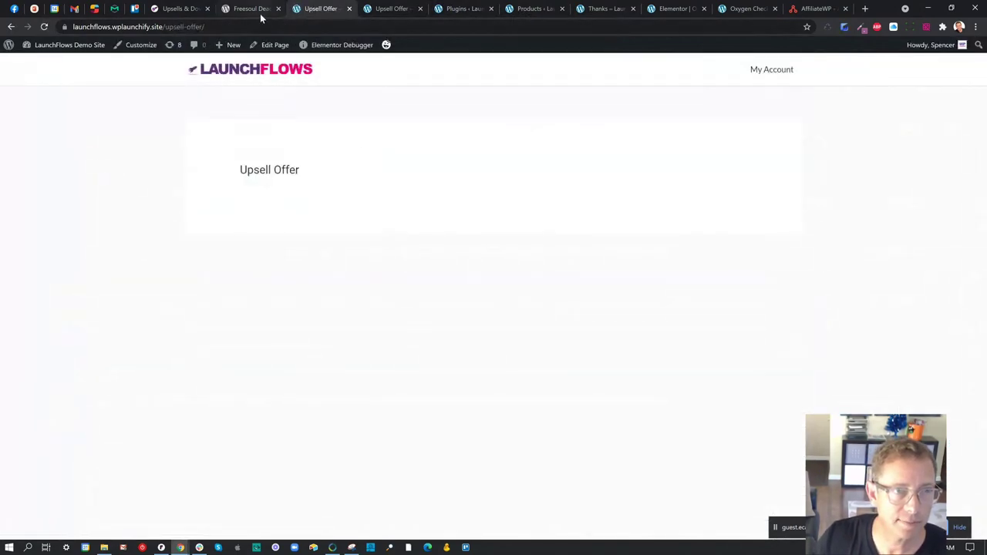
- Close both Upsell Offer browser tabs
{"action": "left_click", "coordinate": [255, 10]}
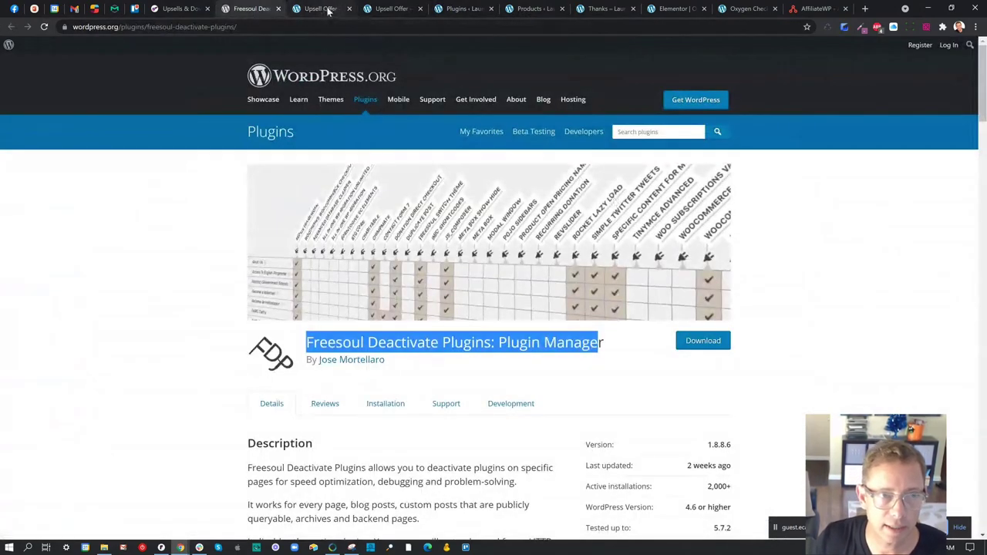
{"action": "left_click", "coordinate": [328, 9]}
{"action": "left_click", "coordinate": [379, 11]}
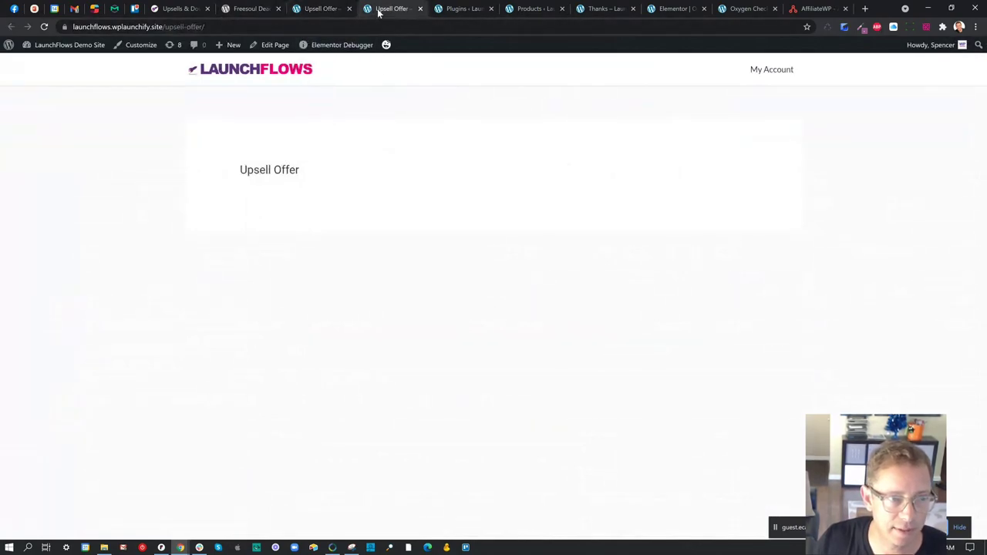
{"action": "left_click", "coordinate": [348, 9]}
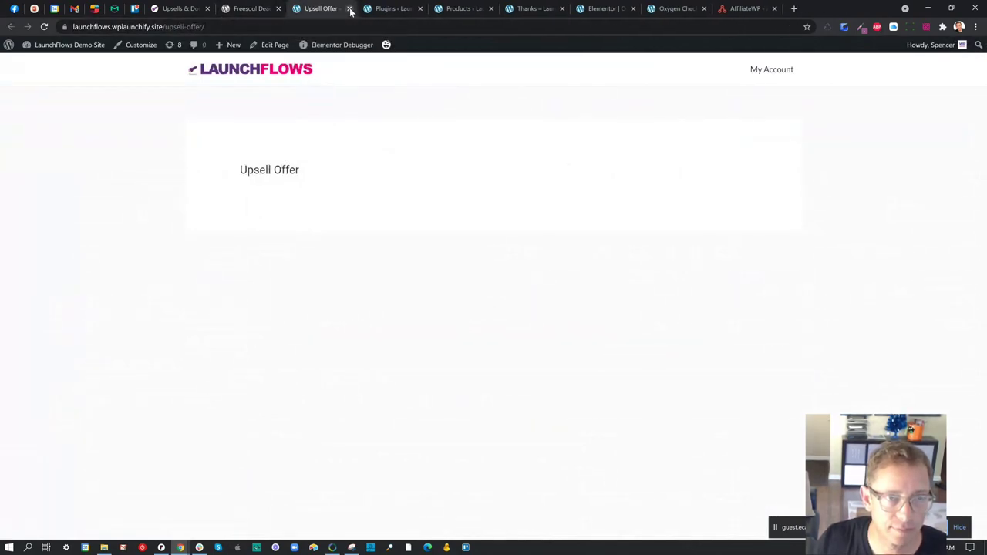
{"action": "left_click", "coordinate": [348, 9]}
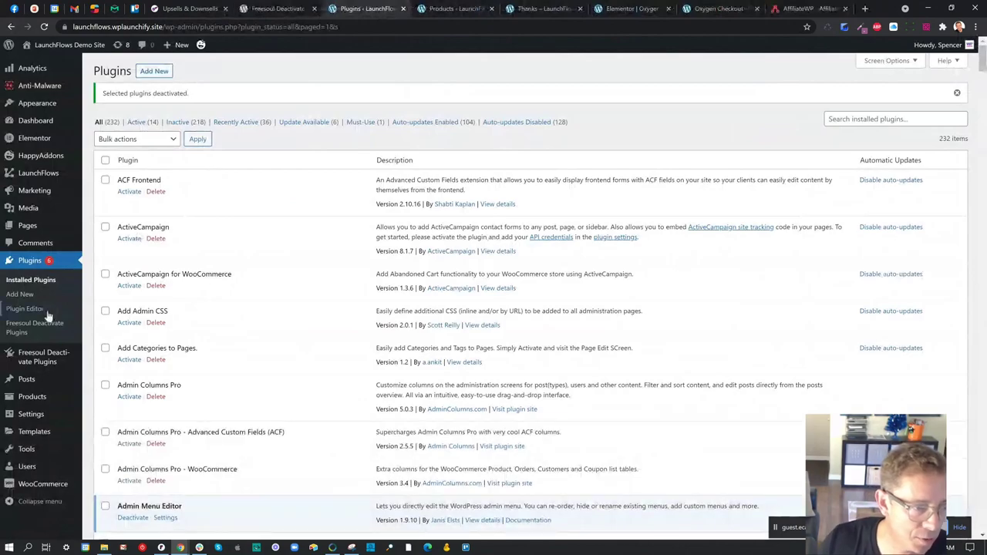
- In Products > All Products, select the ID listed under Credit Subscription
{"action": "mouse_move", "coordinate": [54, 396]}
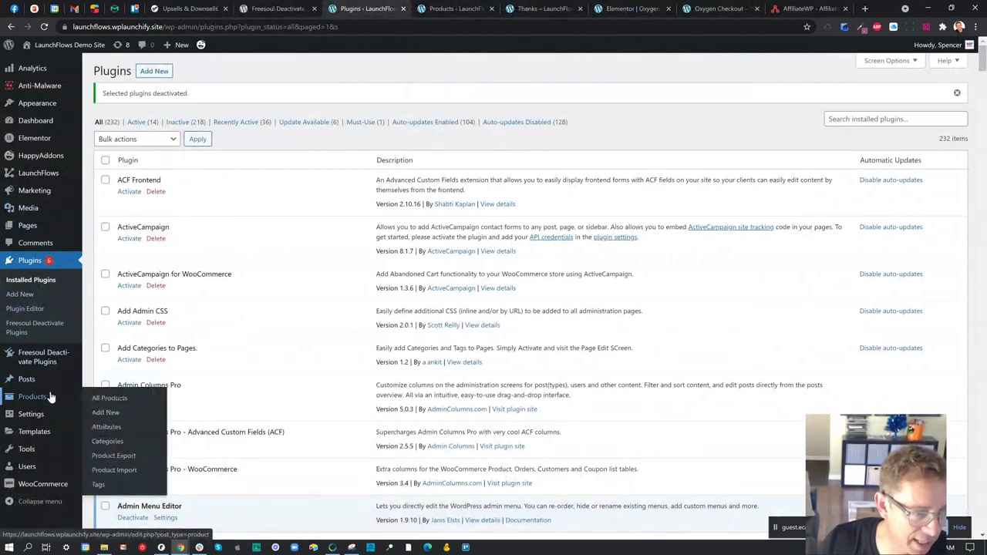
{"action": "left_click", "coordinate": [97, 399]}
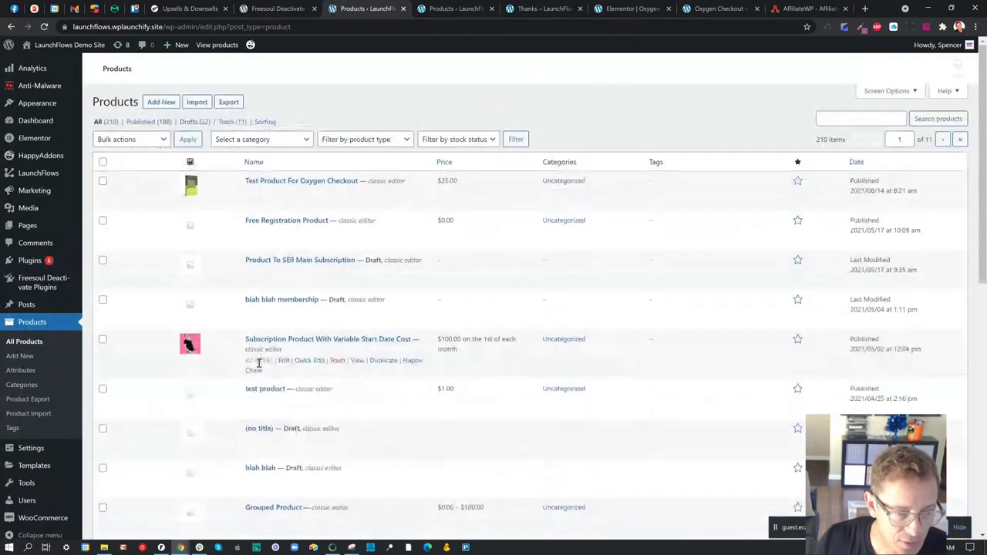
{"action": "scroll", "coordinate": [266, 373], "scroll_direction": "down", "scroll_amount": 3}
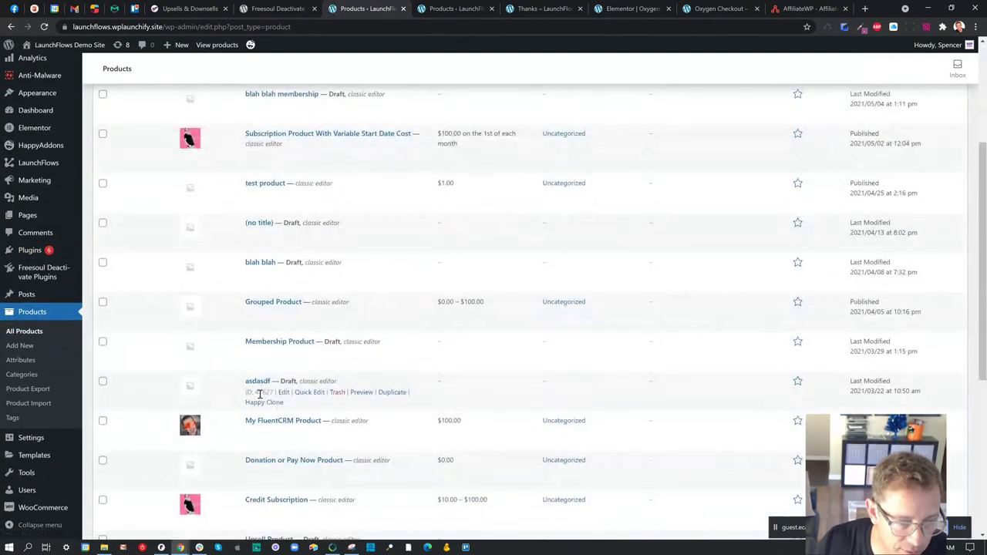
{"action": "scroll", "coordinate": [260, 390], "scroll_direction": "down", "scroll_amount": 1}
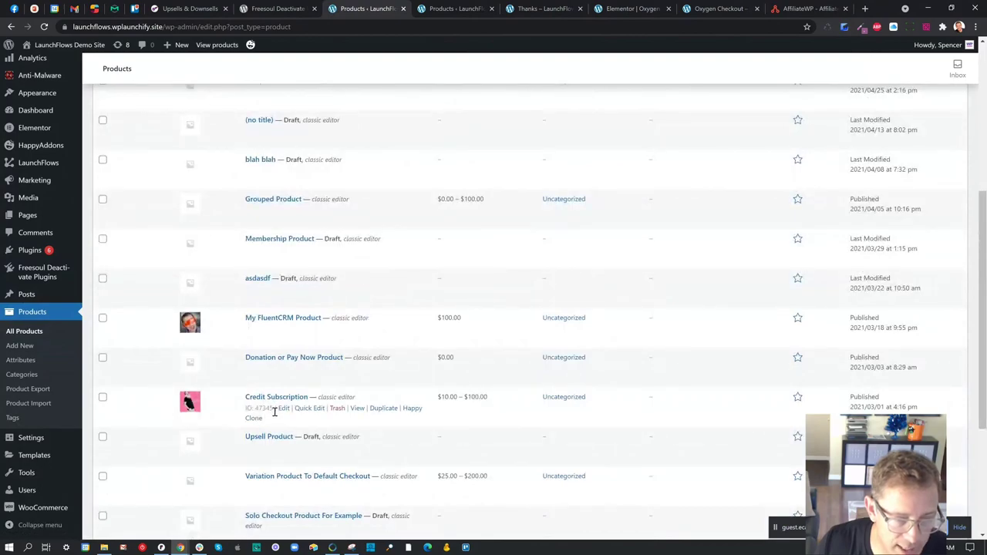
{"action": "left_click_drag", "start_coordinate": [274, 411], "coordinate": [257, 409]}
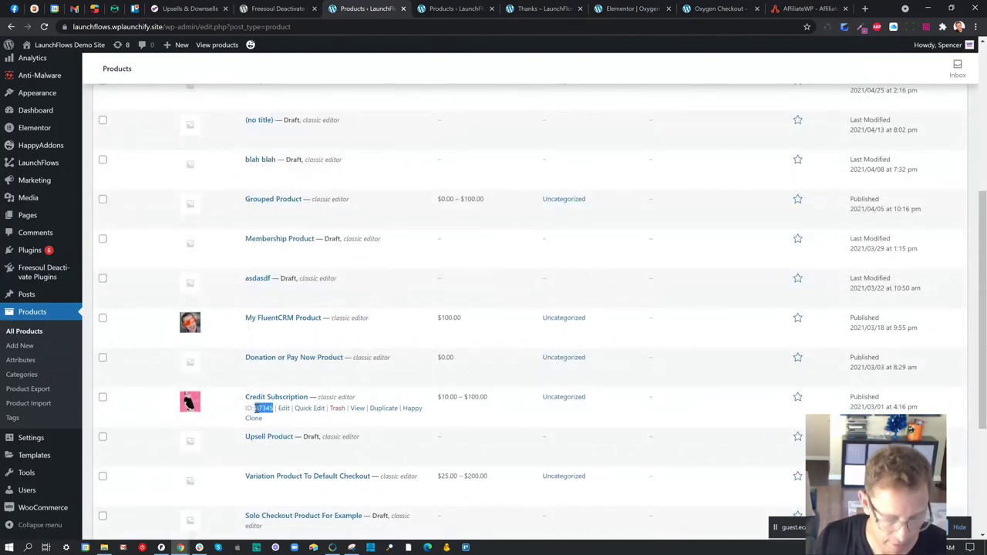
{"action": "mouse_move", "coordinate": [38, 214]}
{"action": "left_click", "coordinate": [120, 231]}
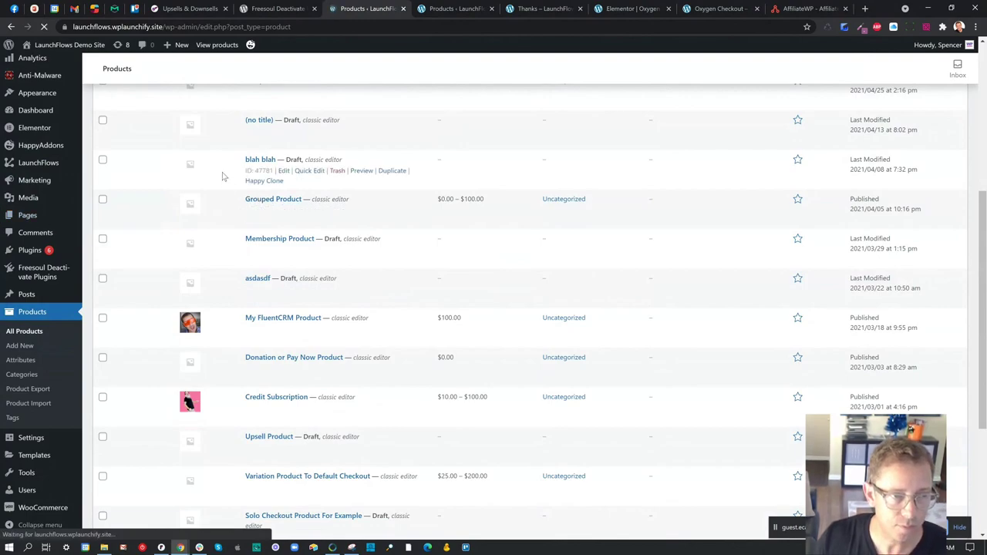
- Title the new page 'Upsell Offer' and open it with Edit with Elementor
{"action": "type", "text": "Upsell Offer"}
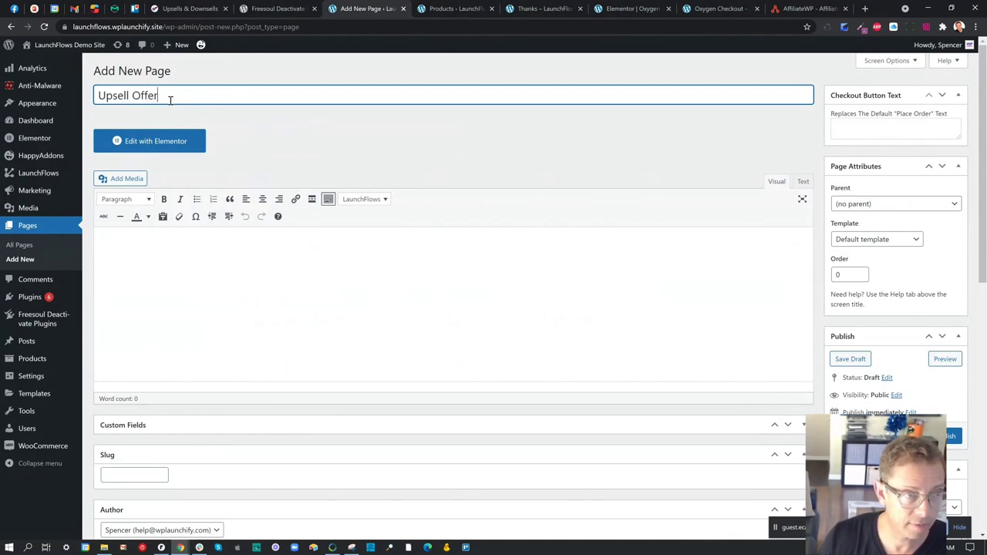
{"action": "left_click", "coordinate": [165, 137]}
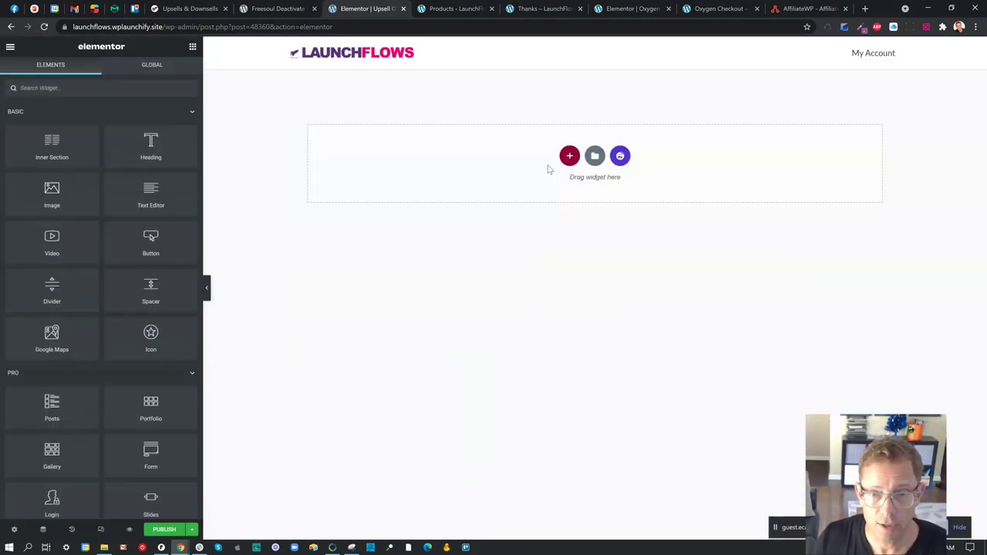
- Insert the 'Vision so visionary we call it supersight' camera hero block from the template library
{"action": "left_click", "coordinate": [622, 156]}
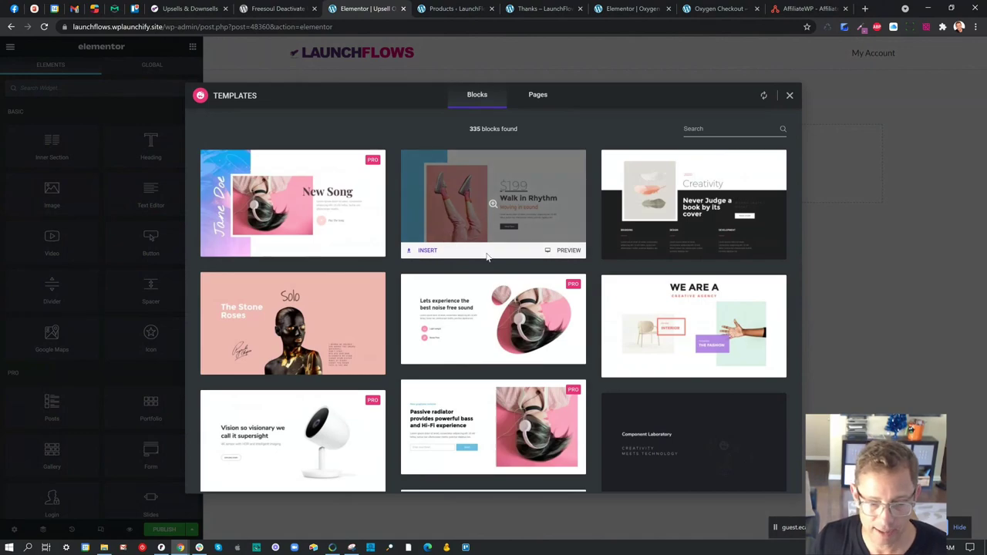
{"action": "scroll", "coordinate": [431, 270], "scroll_direction": "down", "scroll_amount": 3}
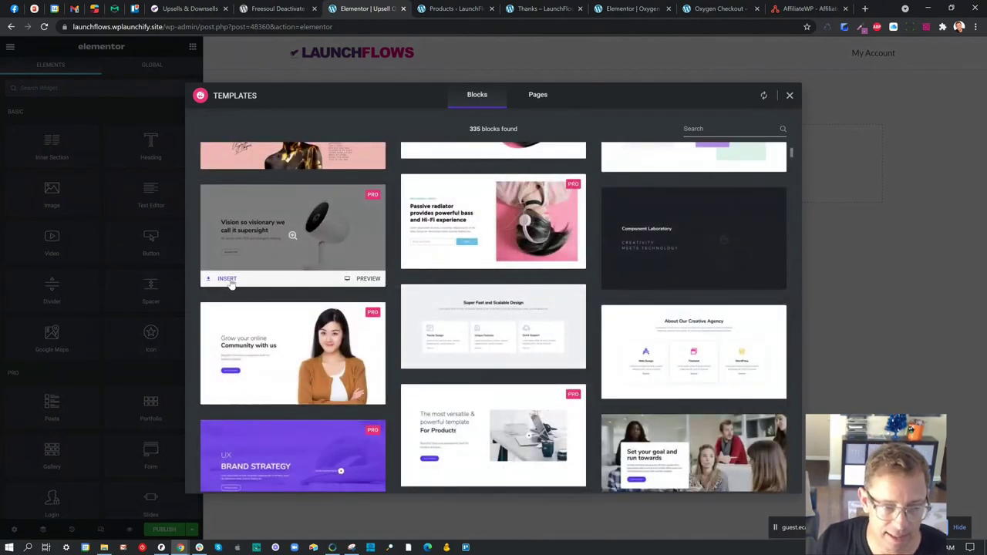
{"action": "left_click", "coordinate": [228, 280]}
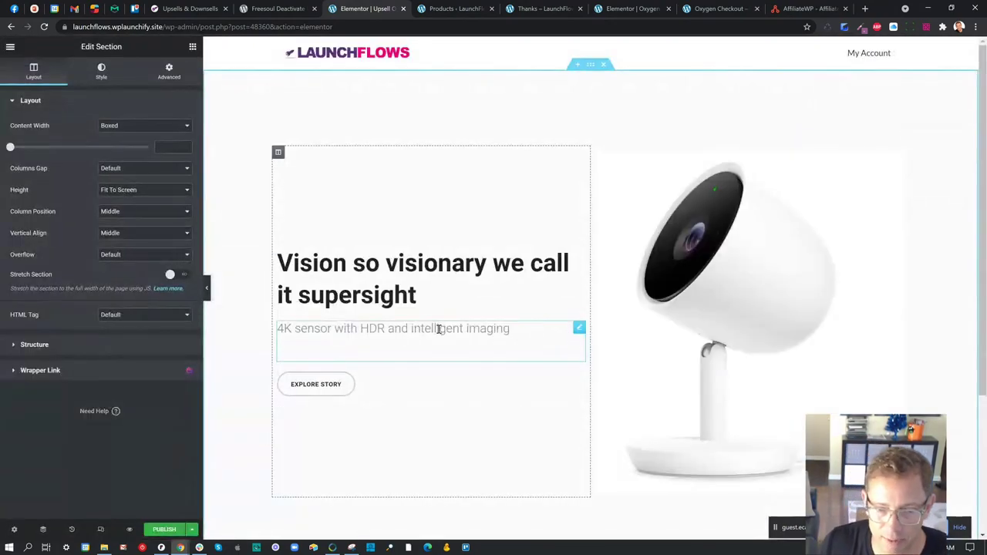
{"action": "scroll", "coordinate": [506, 349], "scroll_direction": "down", "scroll_amount": 2}
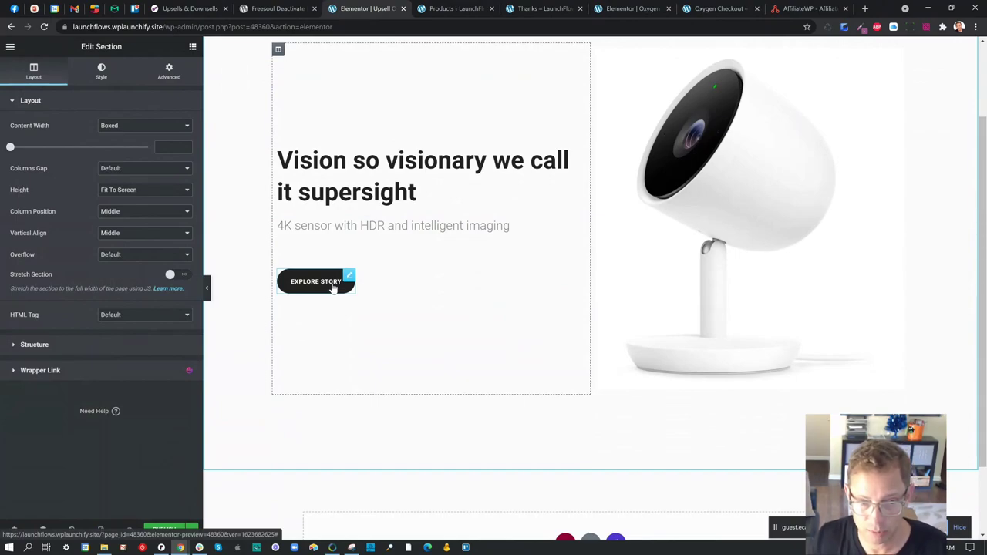
{"action": "scroll", "coordinate": [440, 340], "scroll_direction": "down", "scroll_amount": 2}
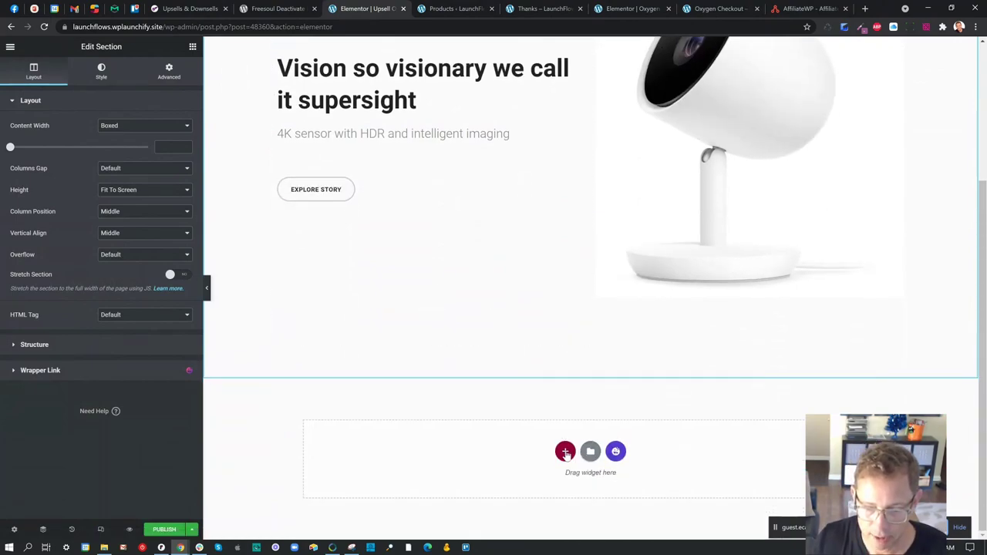
- Add a single-column section below the hero containing the LaunchFlows Upsell widget
{"action": "left_click", "coordinate": [563, 453]}
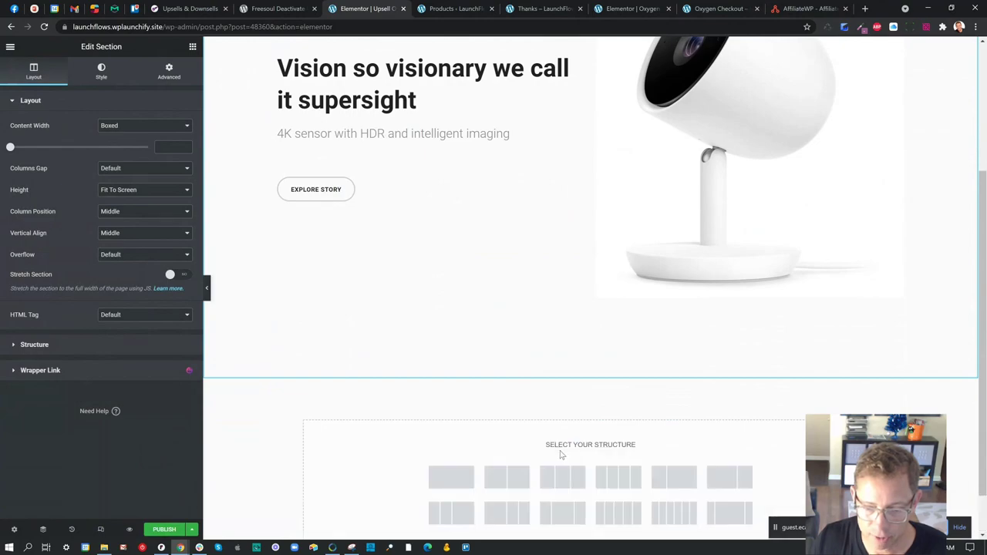
{"action": "left_click", "coordinate": [463, 480]}
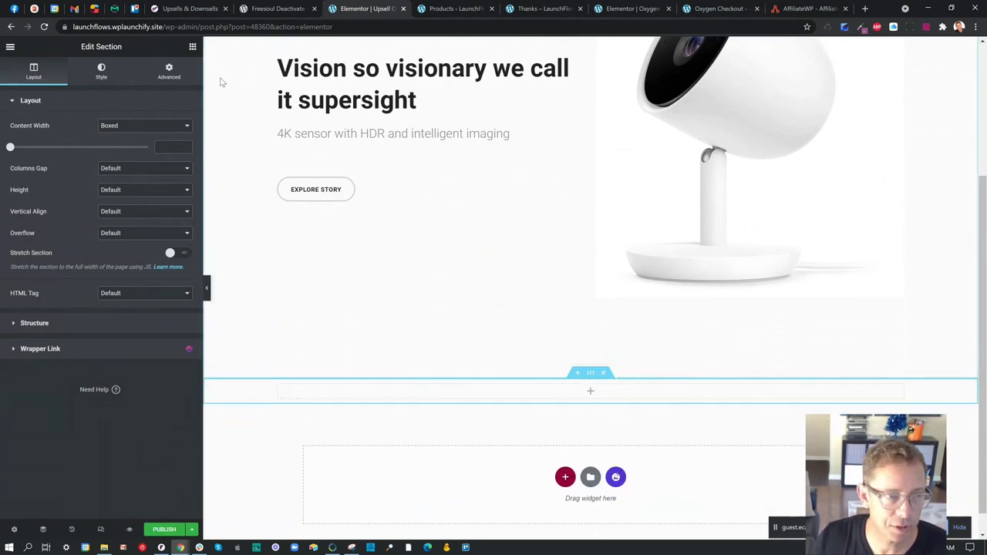
{"action": "left_click", "coordinate": [192, 48]}
{"action": "type", "text": "upsel"}
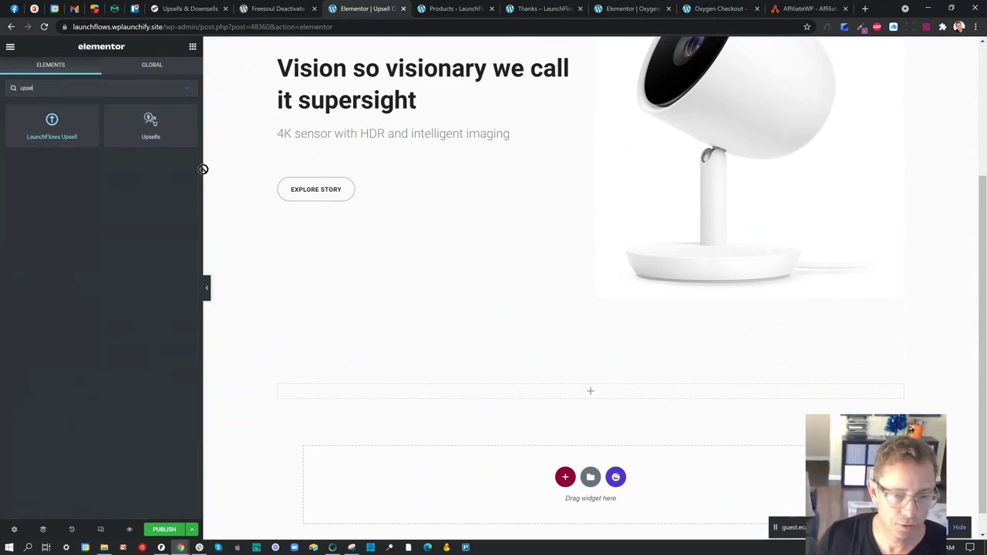
{"action": "left_click_drag", "start_coordinate": [203, 169], "coordinate": [496, 392]}
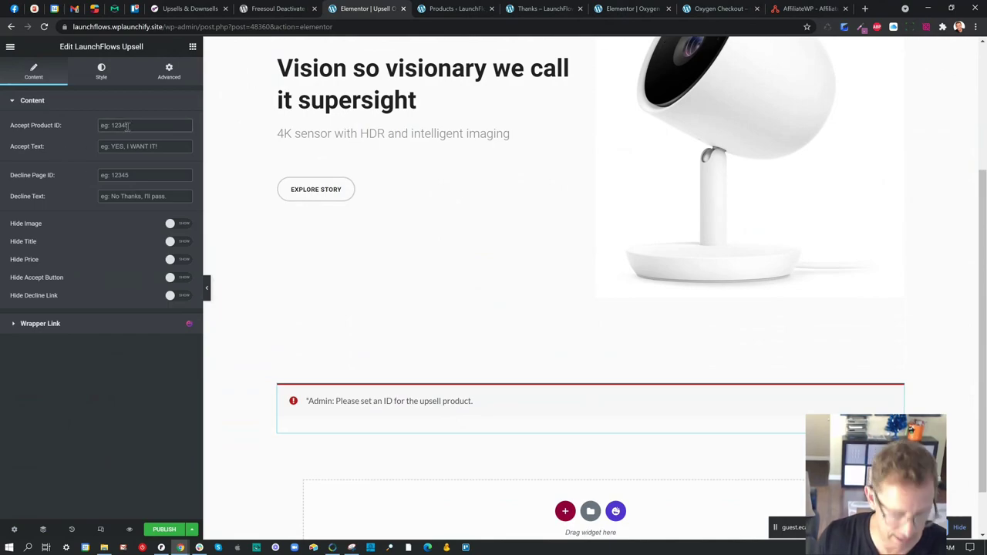
- Set the upsell's Accept Product ID to 47345 and publish the page
{"action": "type", "text": "47345"}
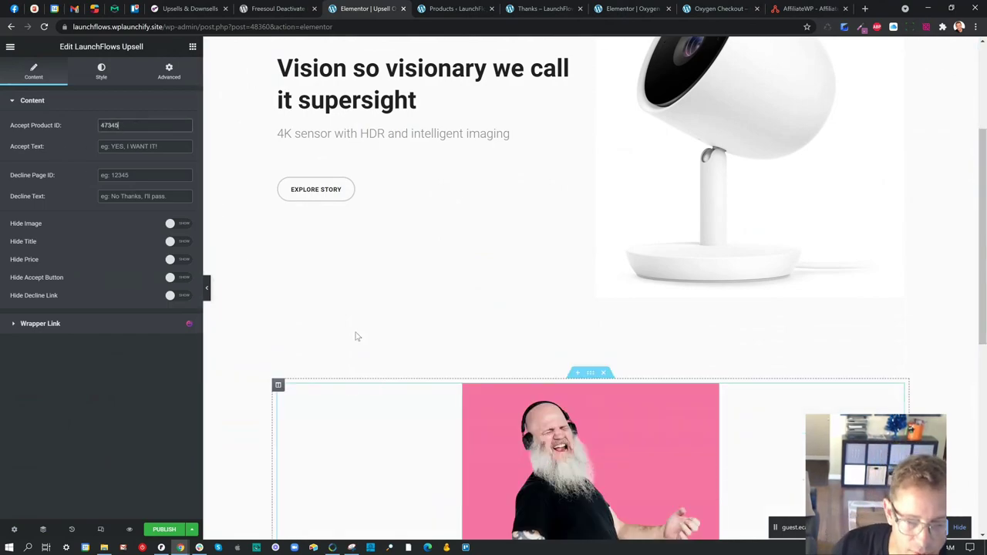
{"action": "scroll", "coordinate": [356, 323], "scroll_direction": "down", "scroll_amount": 4}
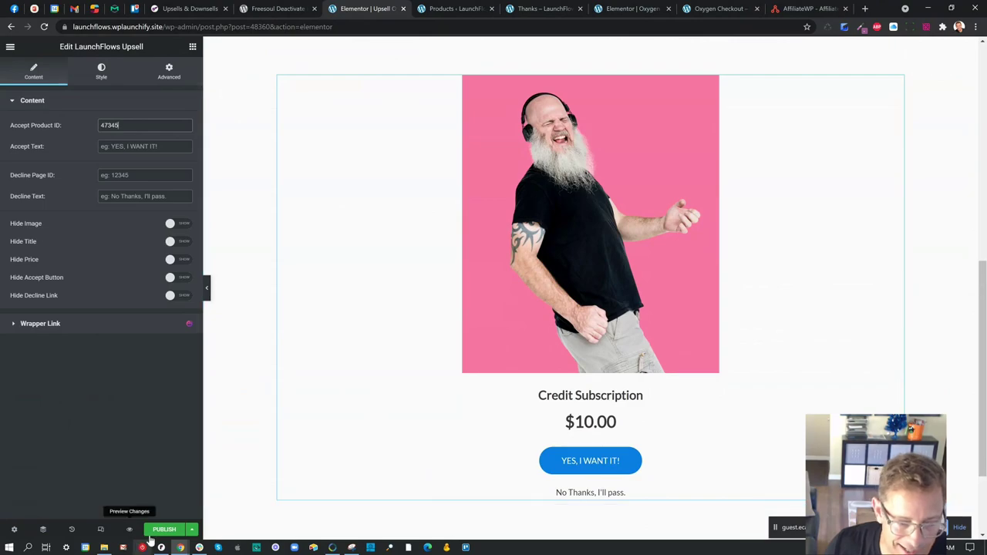
{"action": "left_click", "coordinate": [164, 531]}
{"action": "scroll", "coordinate": [546, 401], "scroll_direction": "up", "scroll_amount": 5}
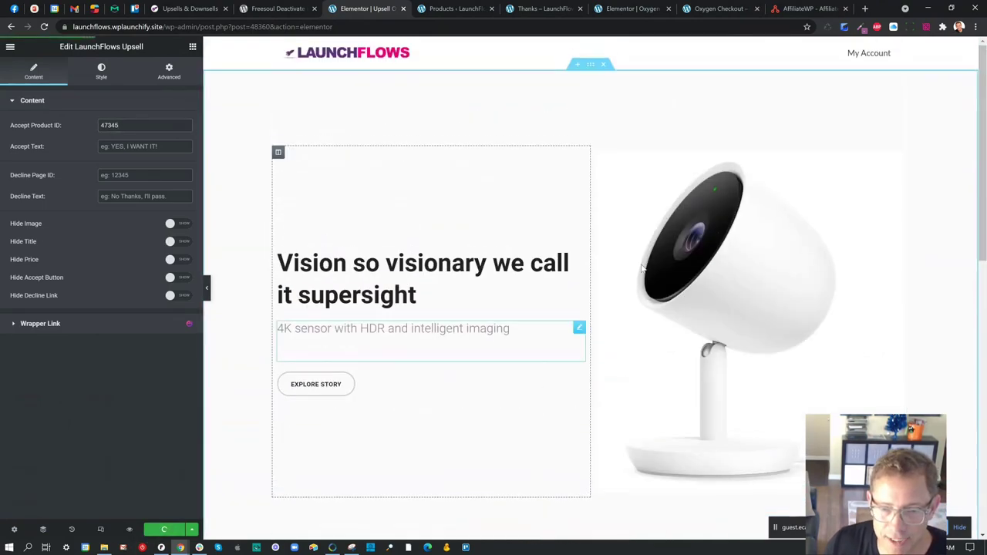
{"action": "scroll", "coordinate": [650, 220], "scroll_direction": "down", "scroll_amount": 2}
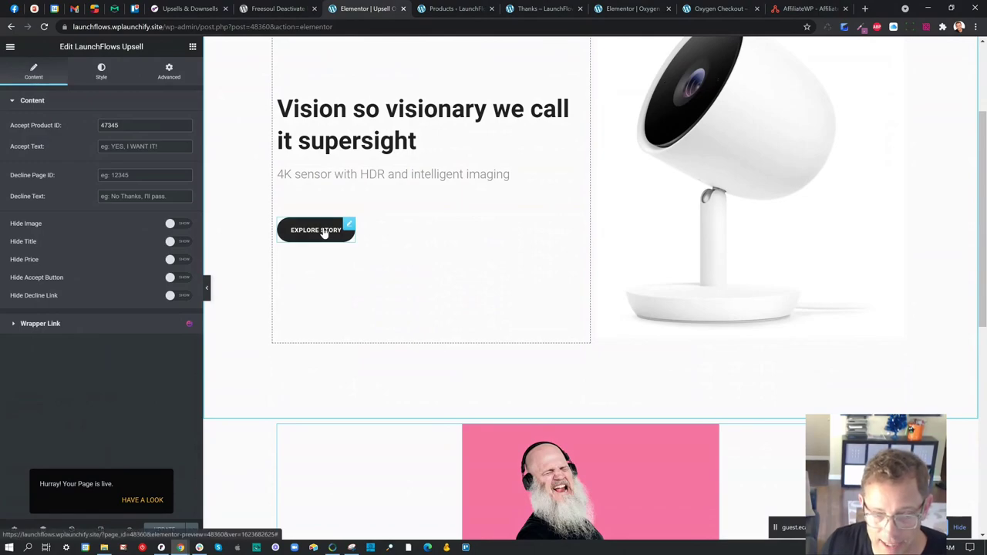
{"action": "scroll", "coordinate": [325, 233], "scroll_direction": "down", "scroll_amount": 5}
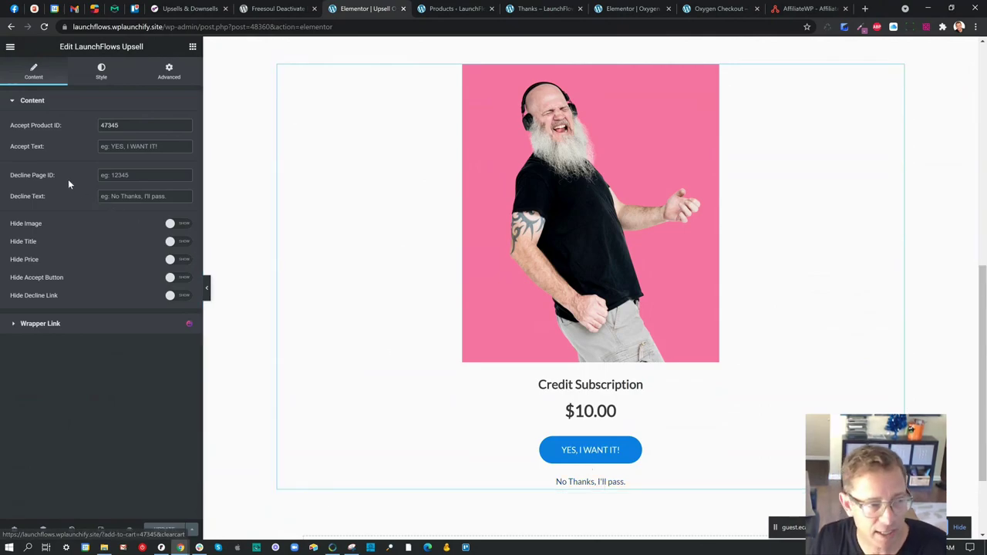
{"action": "left_click_drag", "start_coordinate": [56, 179], "coordinate": [12, 177]}
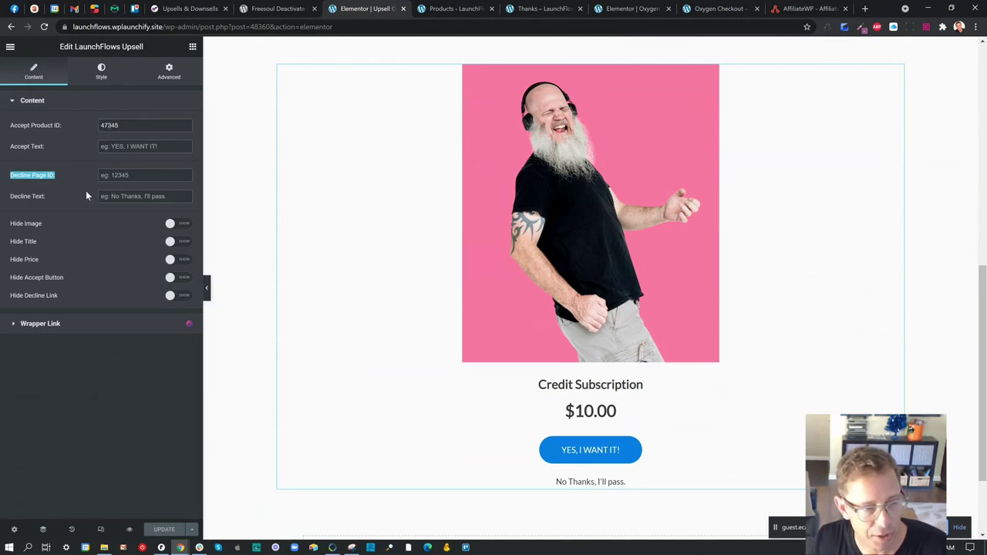
{"action": "left_click", "coordinate": [182, 246]}
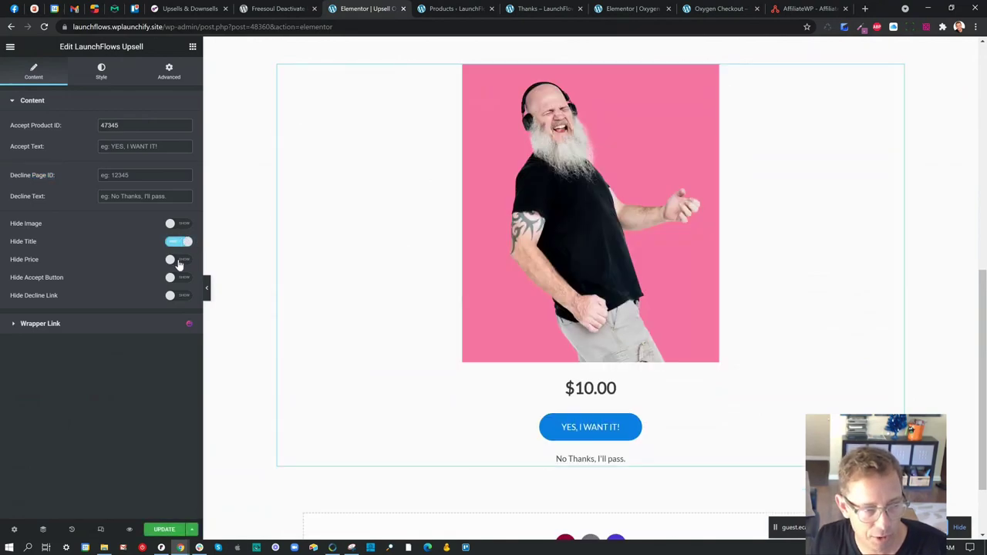
{"action": "left_click", "coordinate": [180, 263]}
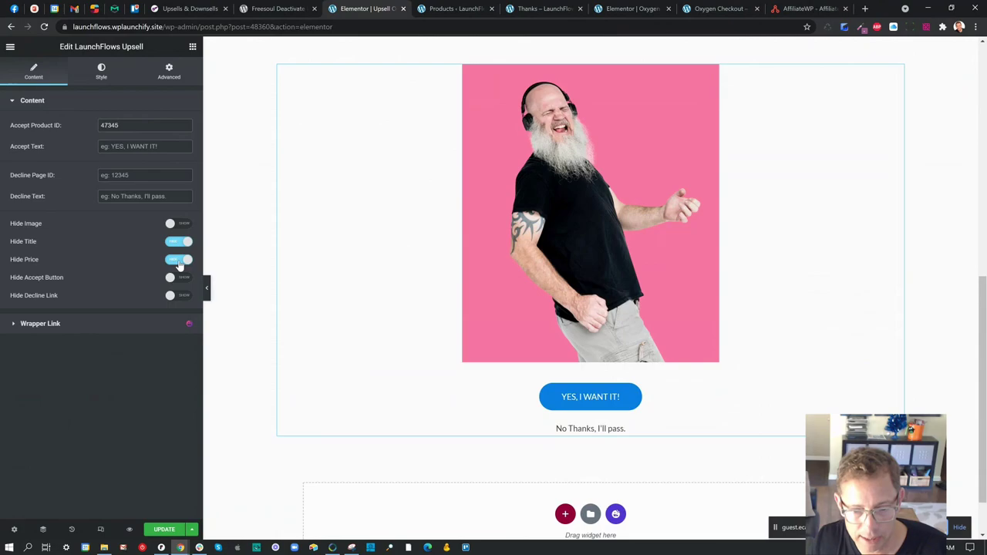
{"action": "left_click", "coordinate": [184, 231]}
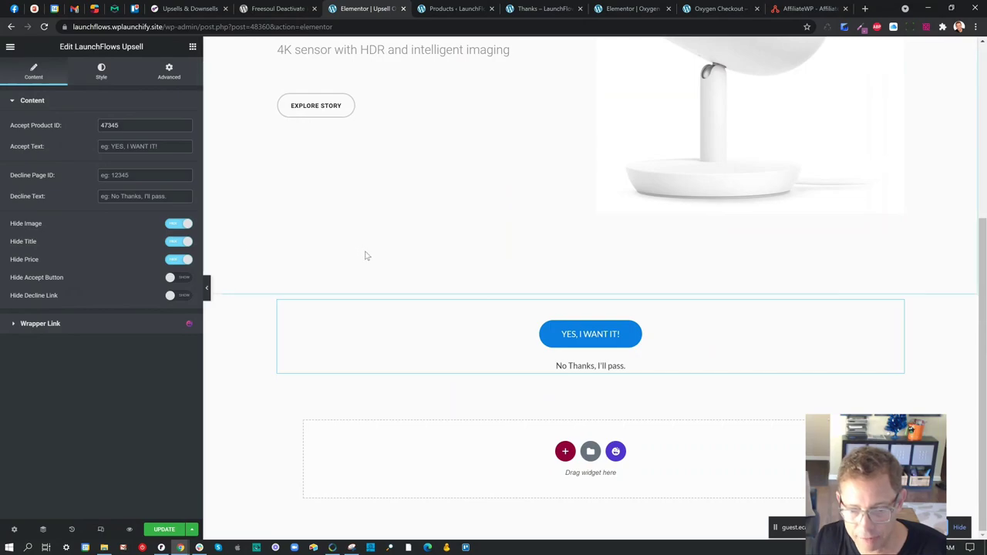
{"action": "left_click", "coordinate": [178, 223]}
{"action": "left_click", "coordinate": [178, 242]}
{"action": "left_click", "coordinate": [178, 259]}
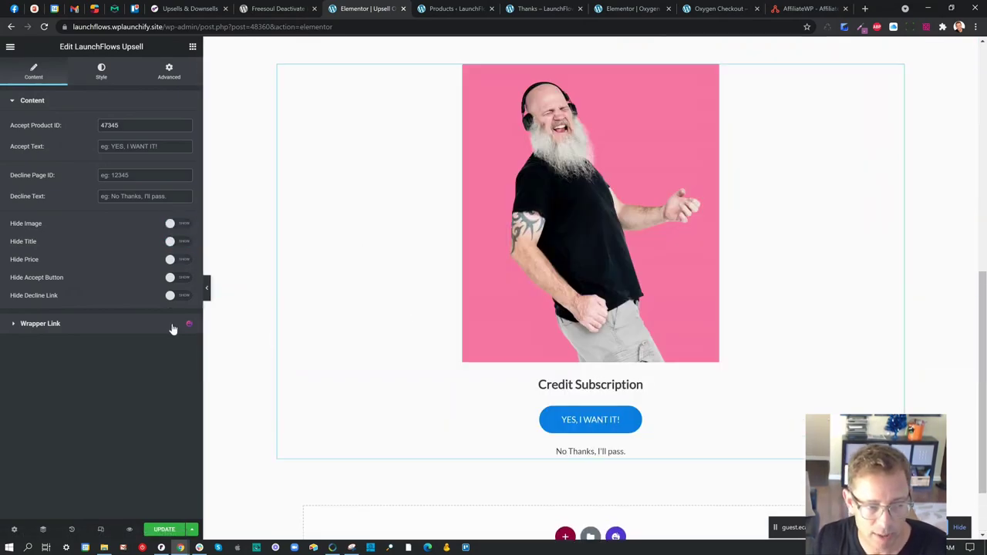
{"action": "left_click", "coordinate": [164, 529]}
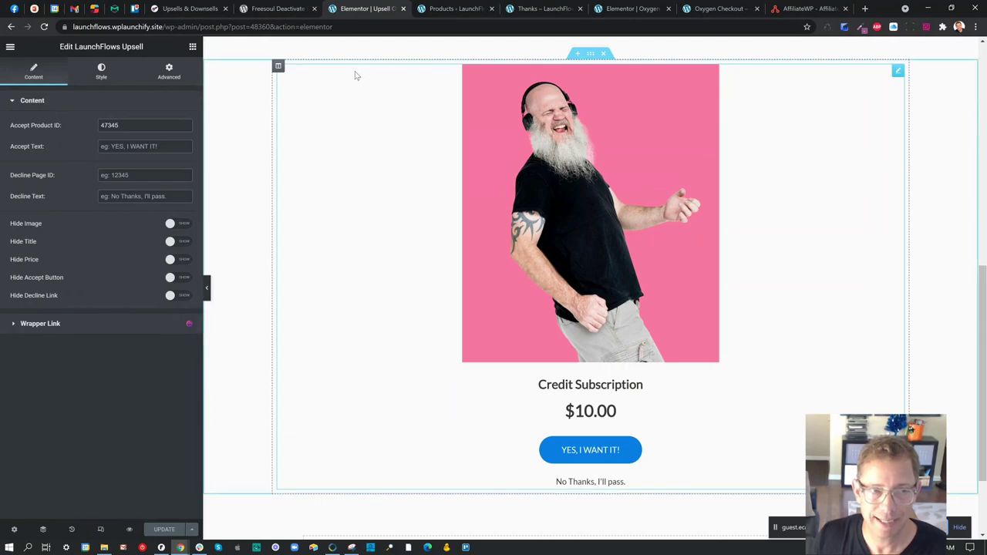
{"action": "scroll", "coordinate": [355, 72], "scroll_direction": "up", "scroll_amount": 2}
{"action": "scroll", "coordinate": [362, 115], "scroll_direction": "up", "scroll_amount": 6}
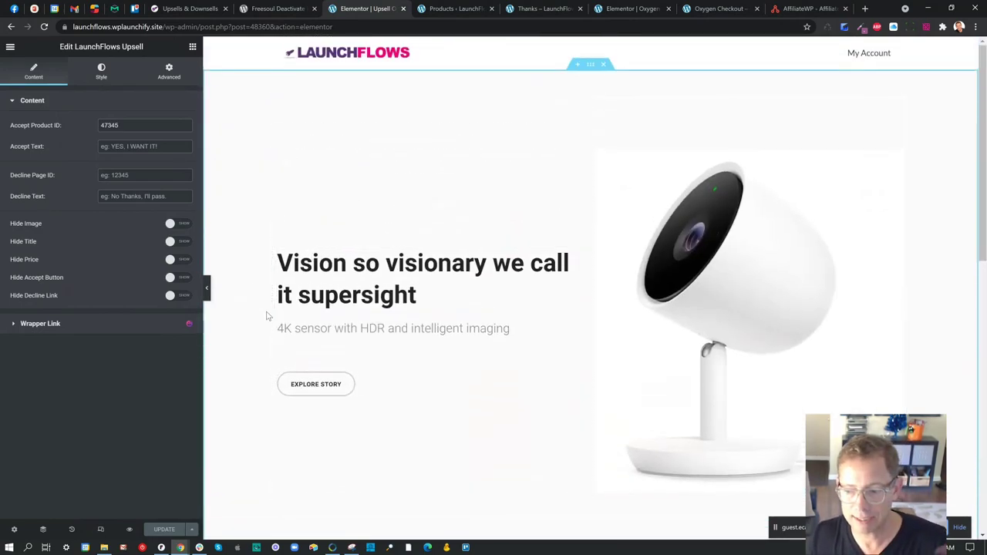
- Change Test Product For Oxygen Checkout's LaunchFlows Post Checkout Page from Thanks to Upsell Offer
{"action": "left_click", "coordinate": [455, 8]}
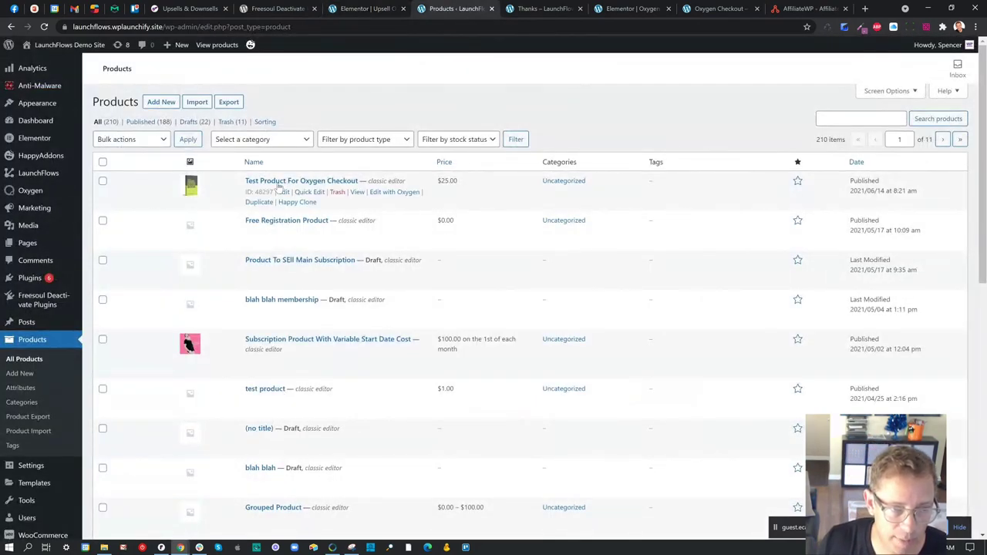
{"action": "left_click", "coordinate": [283, 192]}
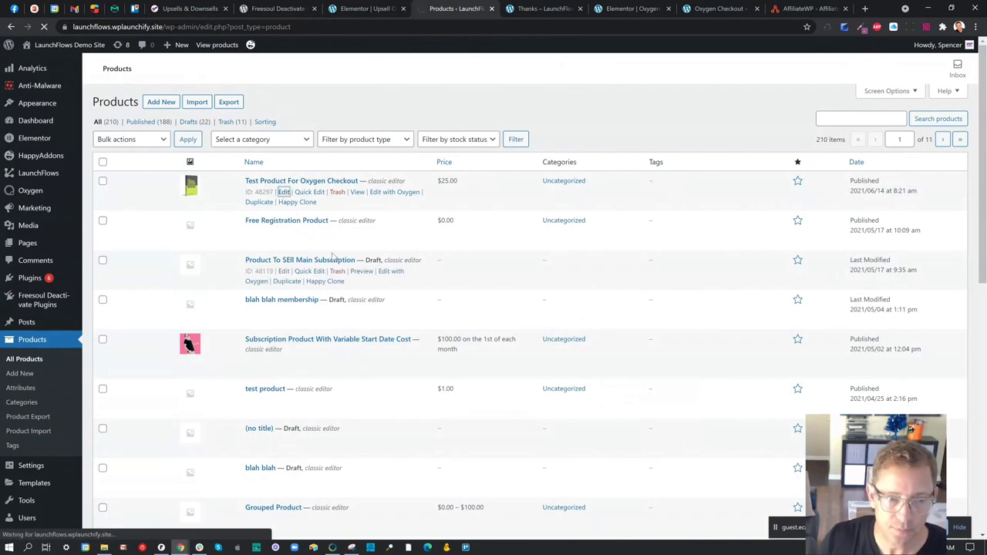
{"action": "scroll", "coordinate": [163, 302], "scroll_direction": "down", "scroll_amount": 2}
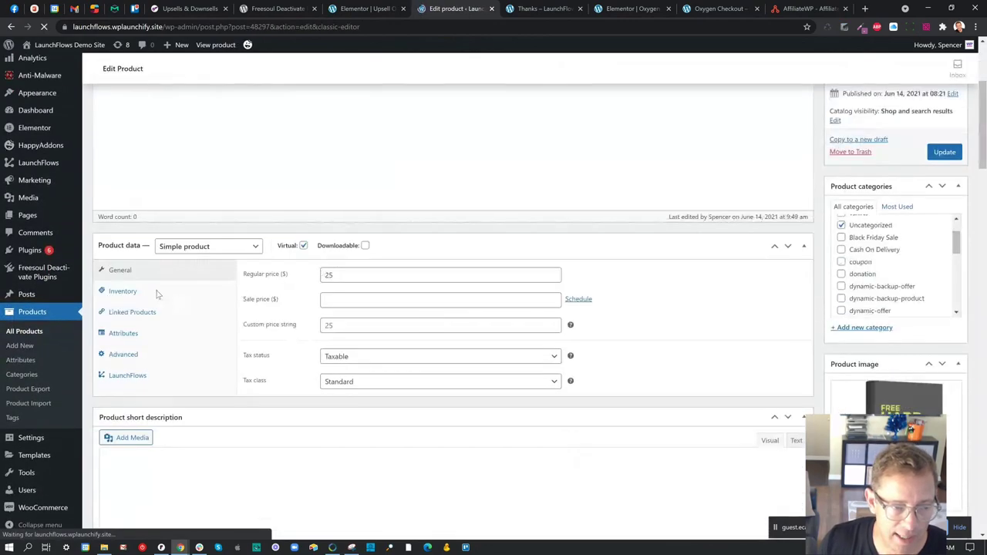
{"action": "left_click", "coordinate": [130, 406]}
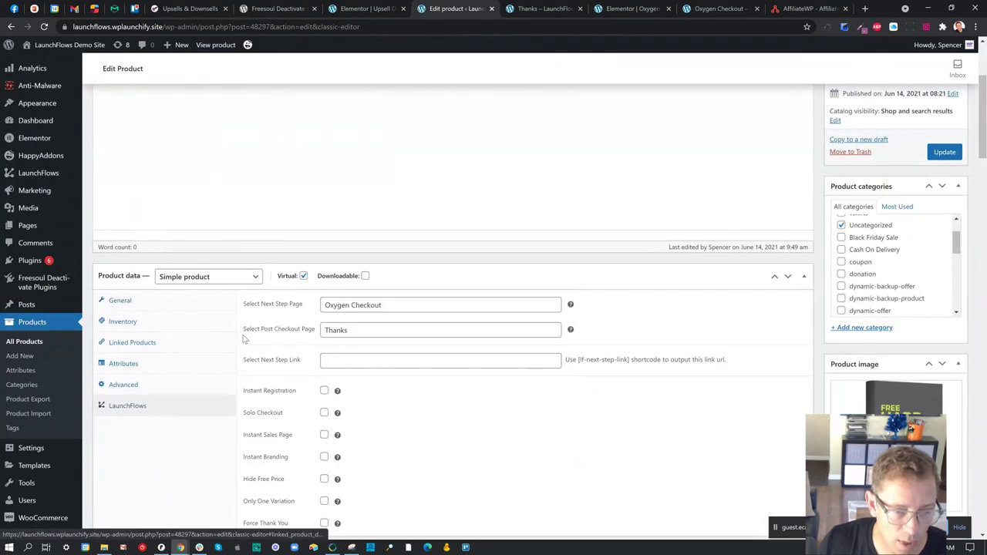
{"action": "left_click_drag", "start_coordinate": [243, 329], "coordinate": [295, 325]}
{"action": "type", "text": "upsell"}
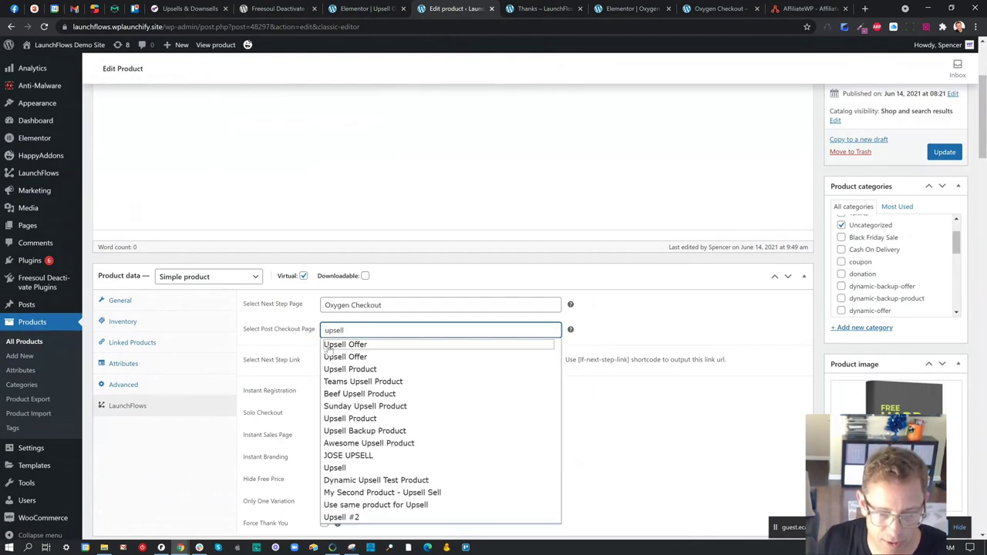
{"action": "left_click", "coordinate": [330, 345]}
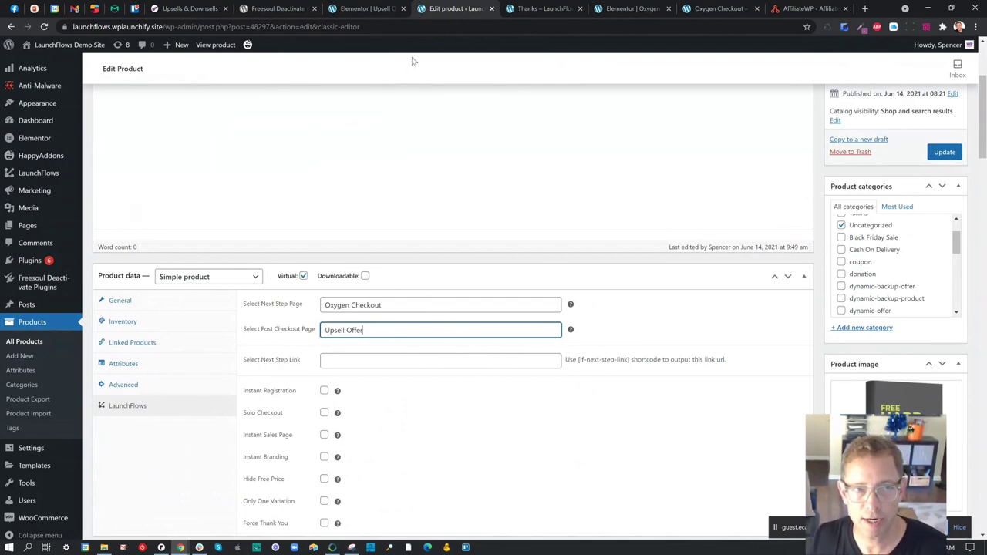
{"action": "left_click", "coordinate": [366, 9]}
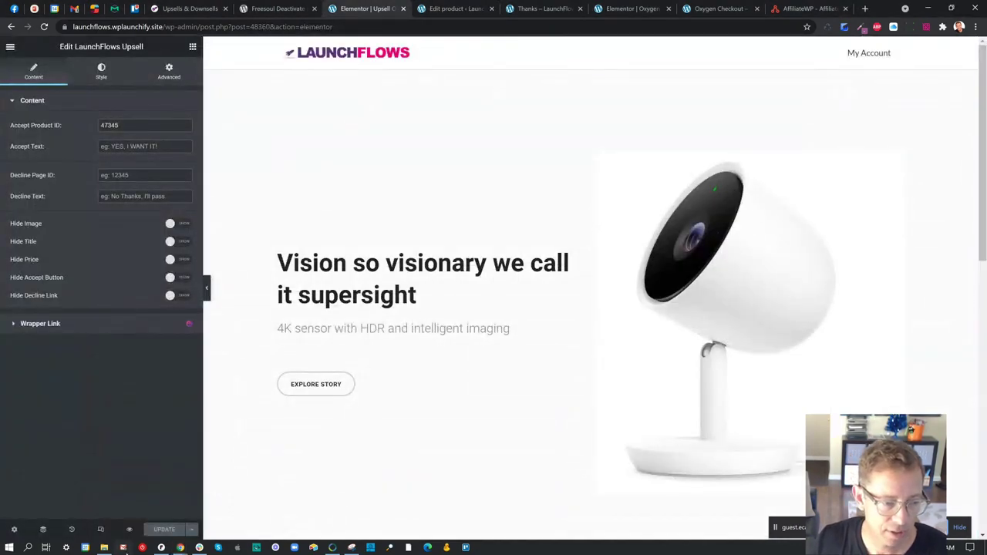
- Preview the Upsell Offer page down to the $10.00 Credit Subscription offer with accept and decline options
{"action": "left_click", "coordinate": [129, 531]}
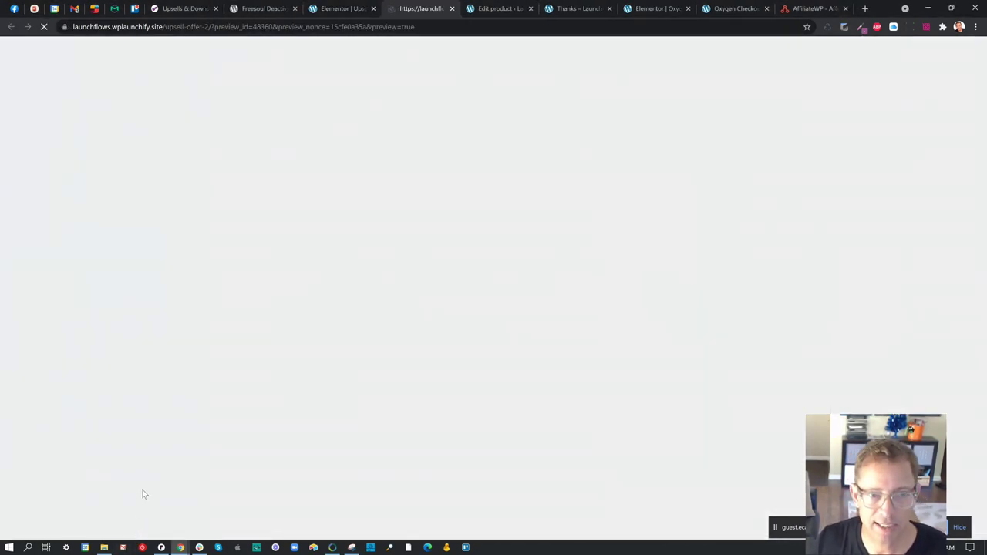
{"action": "scroll", "coordinate": [425, 370], "scroll_direction": "down", "scroll_amount": 10}
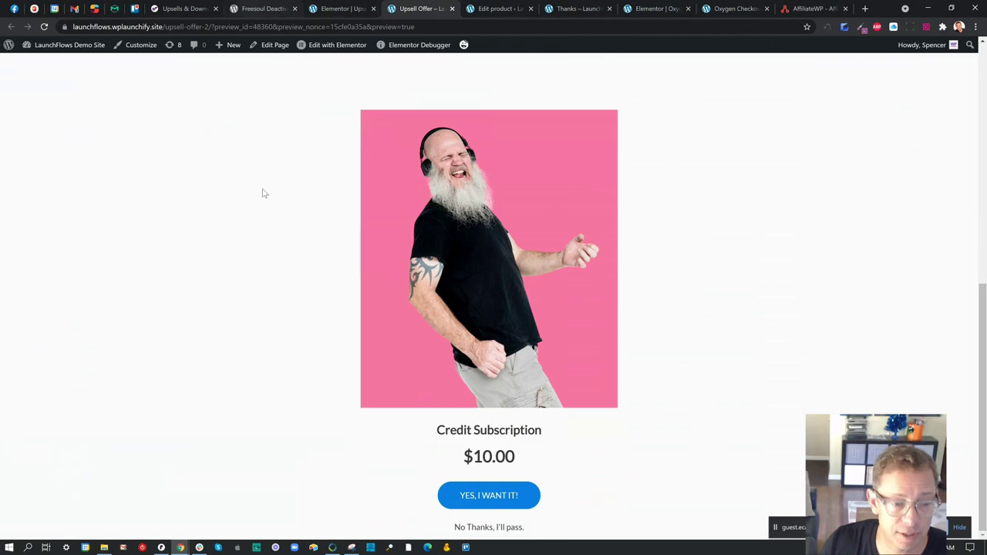
{"action": "mouse_move", "coordinate": [179, 549]}
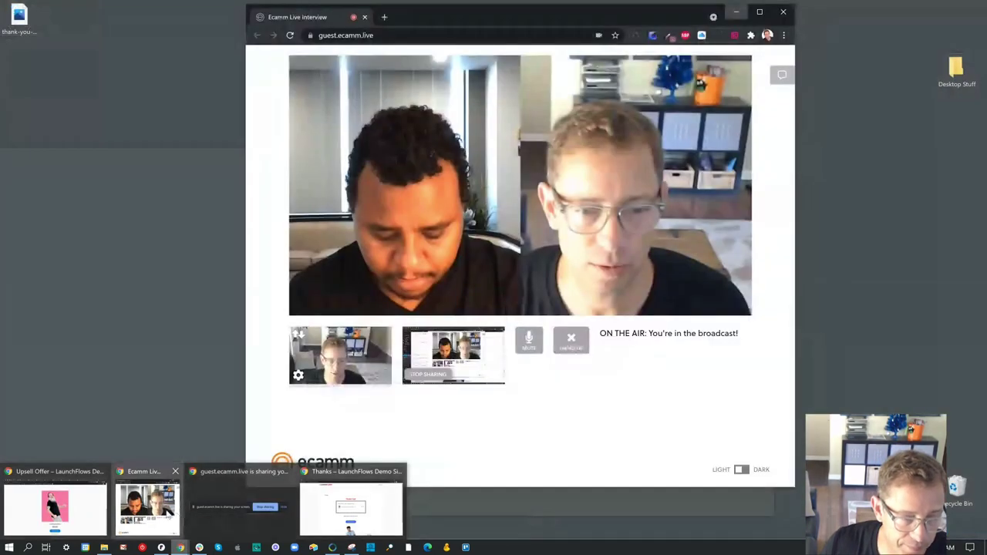
{"action": "left_click", "coordinate": [202, 525]}
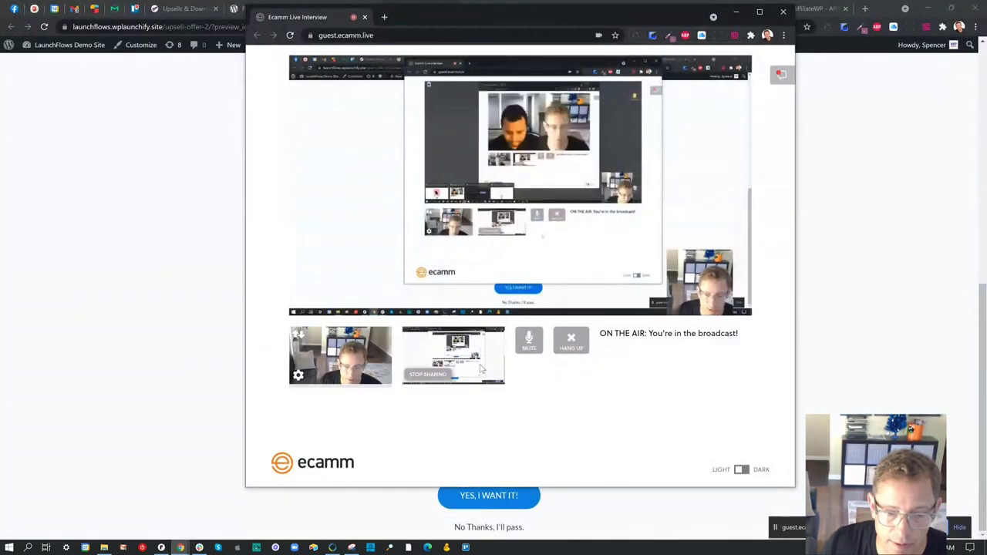